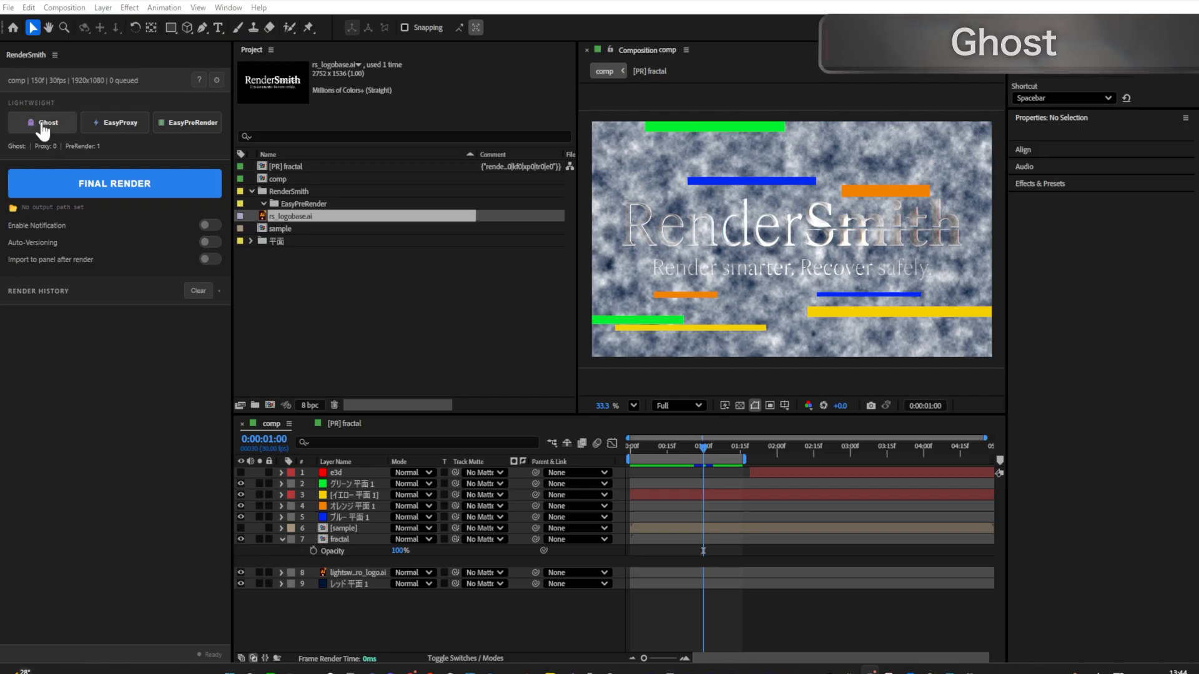
Step: Ghost-mark the グリーン 平面 1, オレンジ 平面 1 and fractal layers in comp
left_click(341, 482)
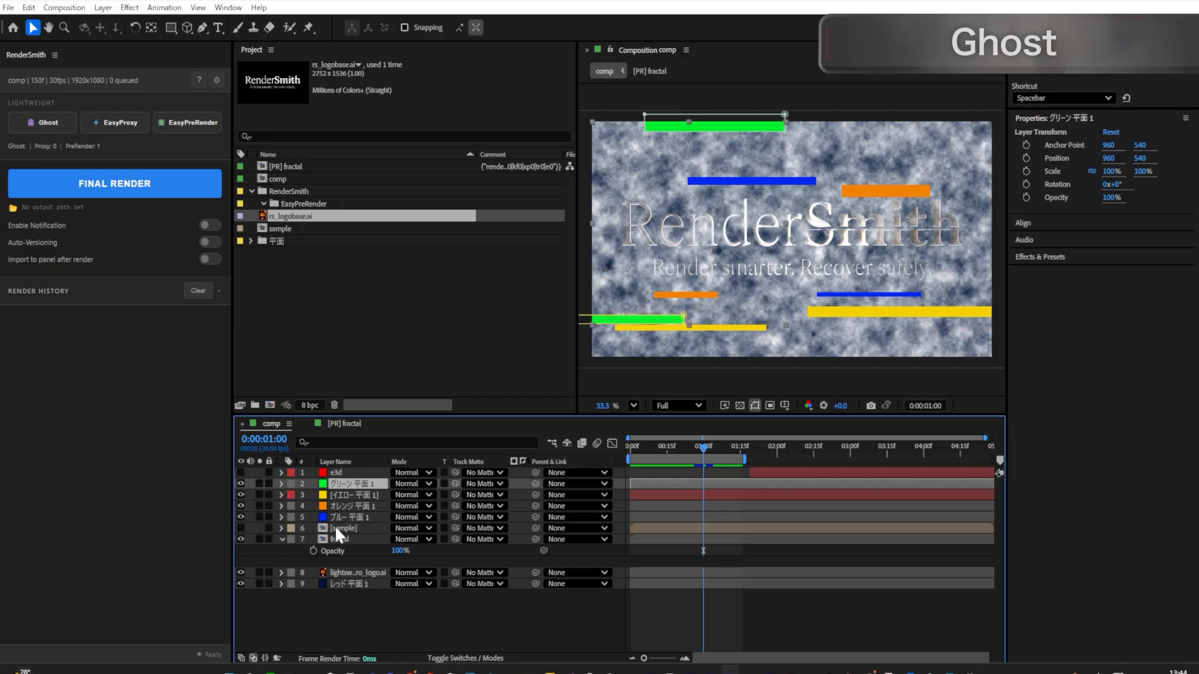
left_click(343, 503, "ctrl")
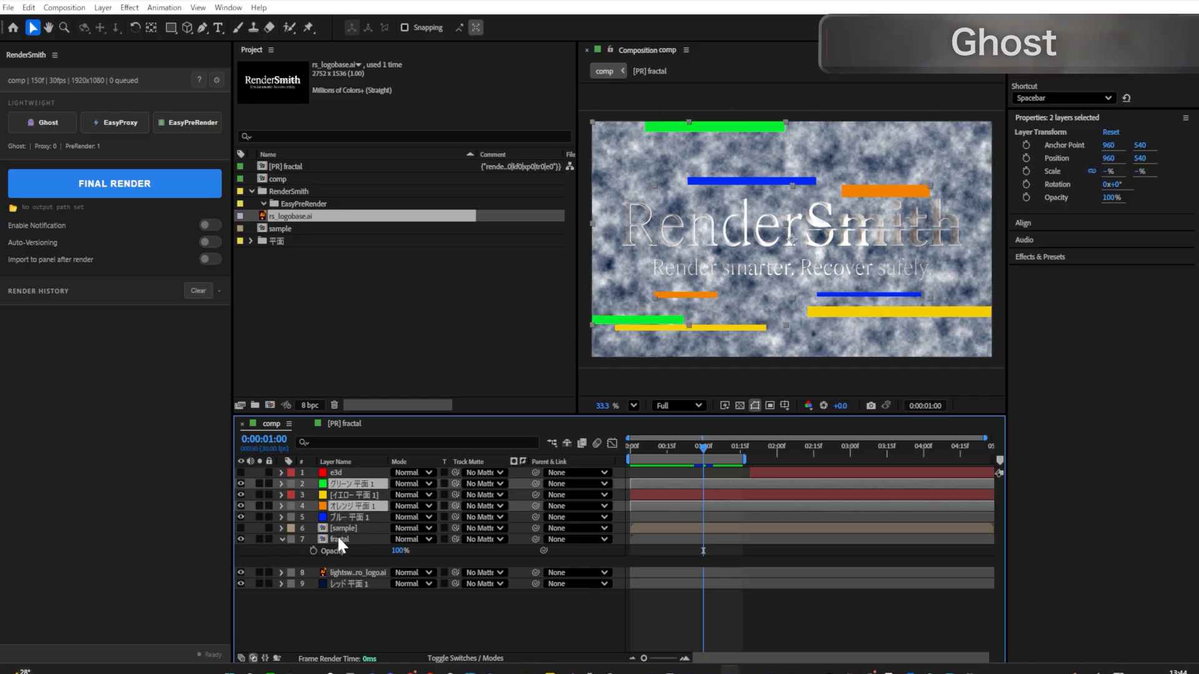
left_click(338, 540, "ctrl")
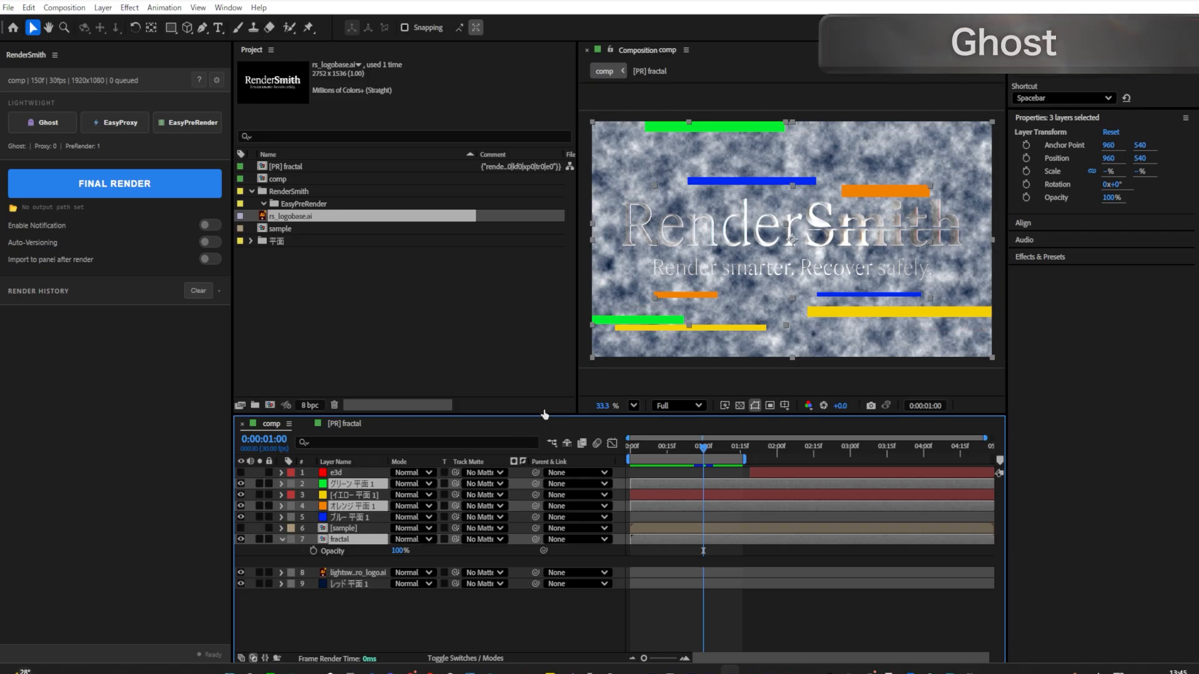
left_click(47, 127)
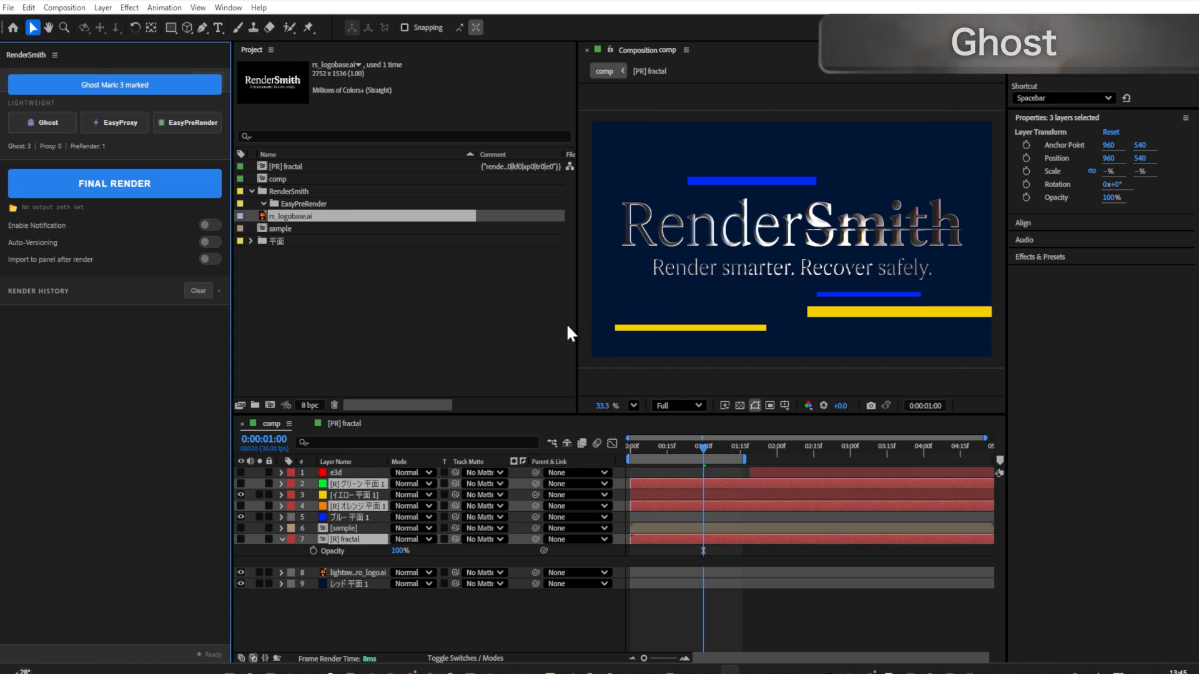
Step: Enlarge the composition viewer and unlink all pre-rendered comps in RenderSmith
left_click_drag(578, 323, 358, 331)
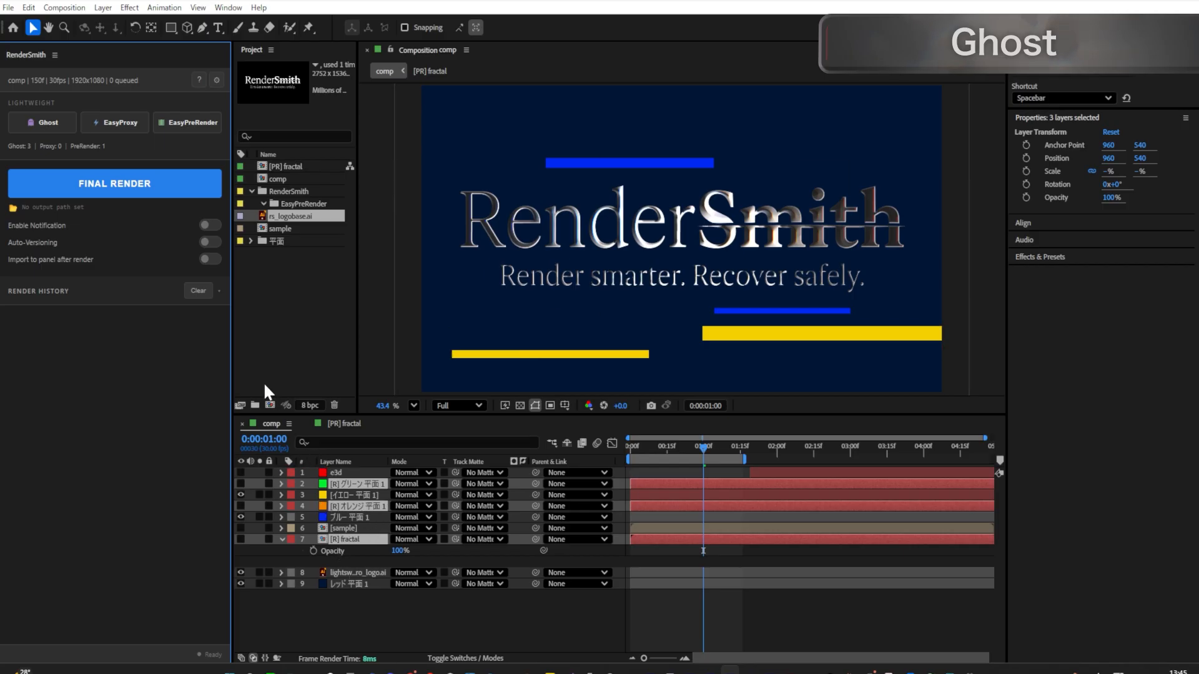
left_click(78, 147)
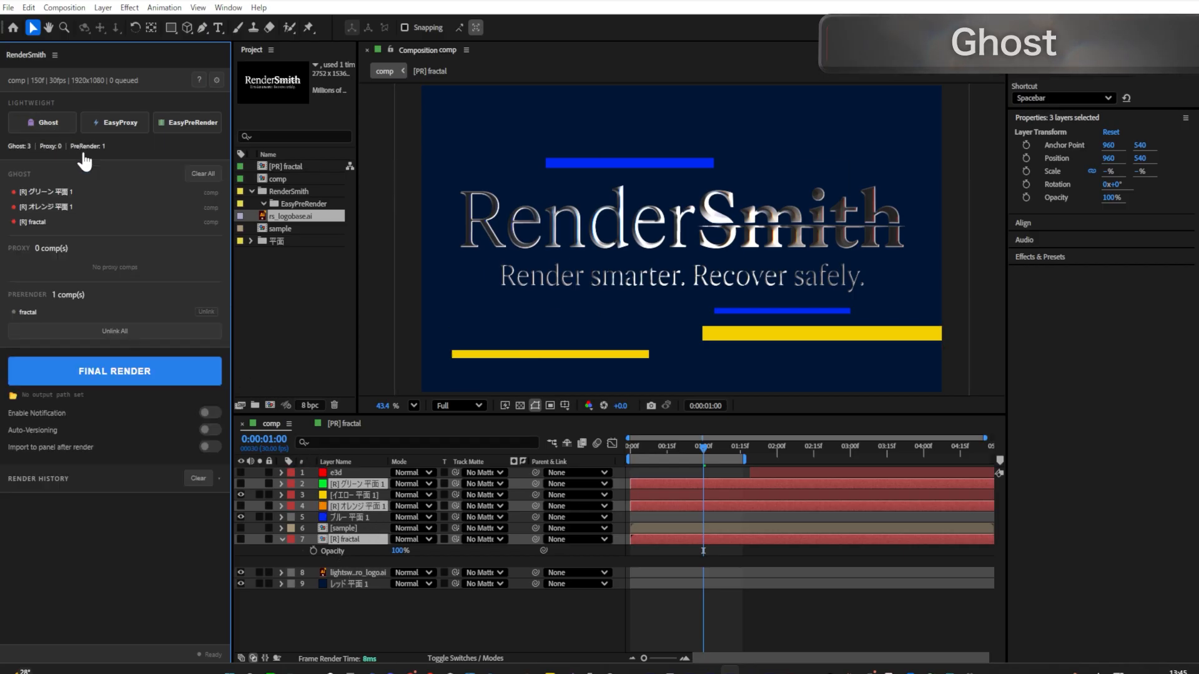
left_click(80, 326)
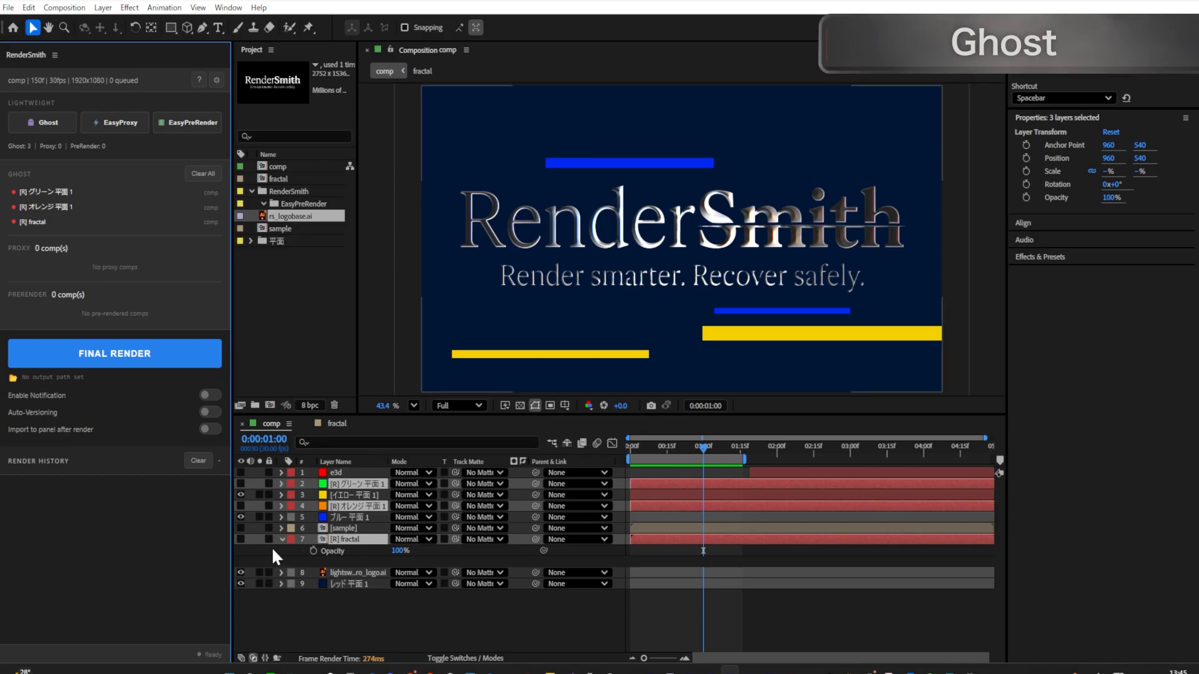
Step: Add comp to the render queue and return to its timeline
left_click(477, 548)
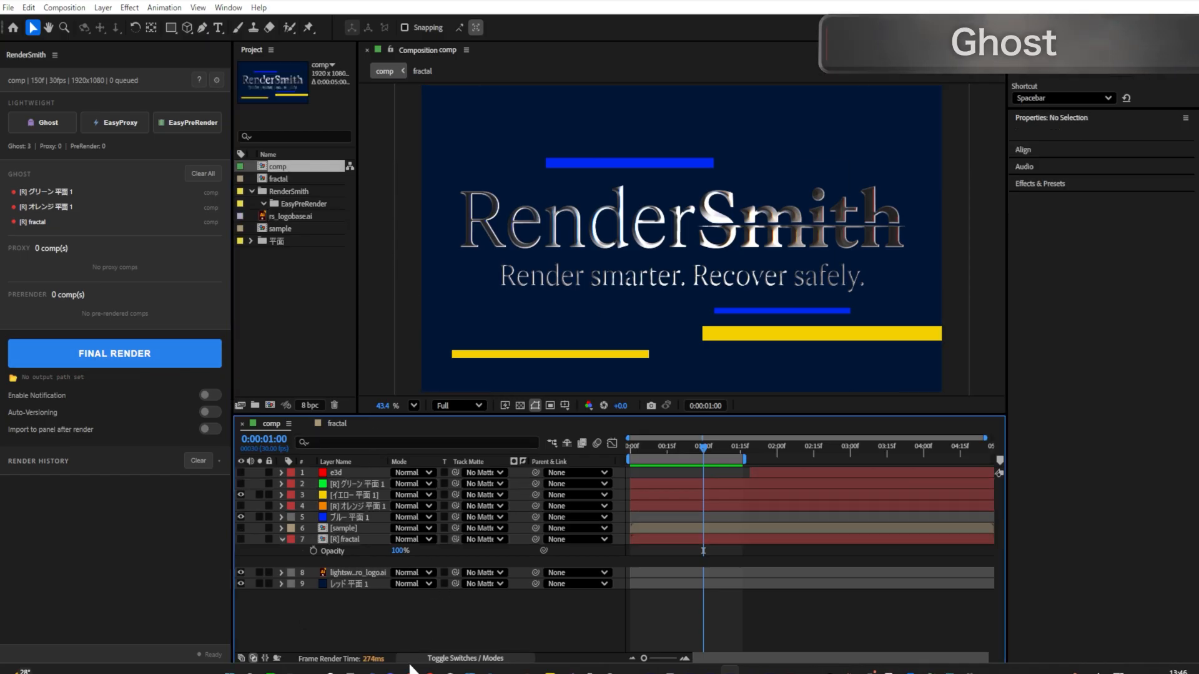
key("ctrl+m")
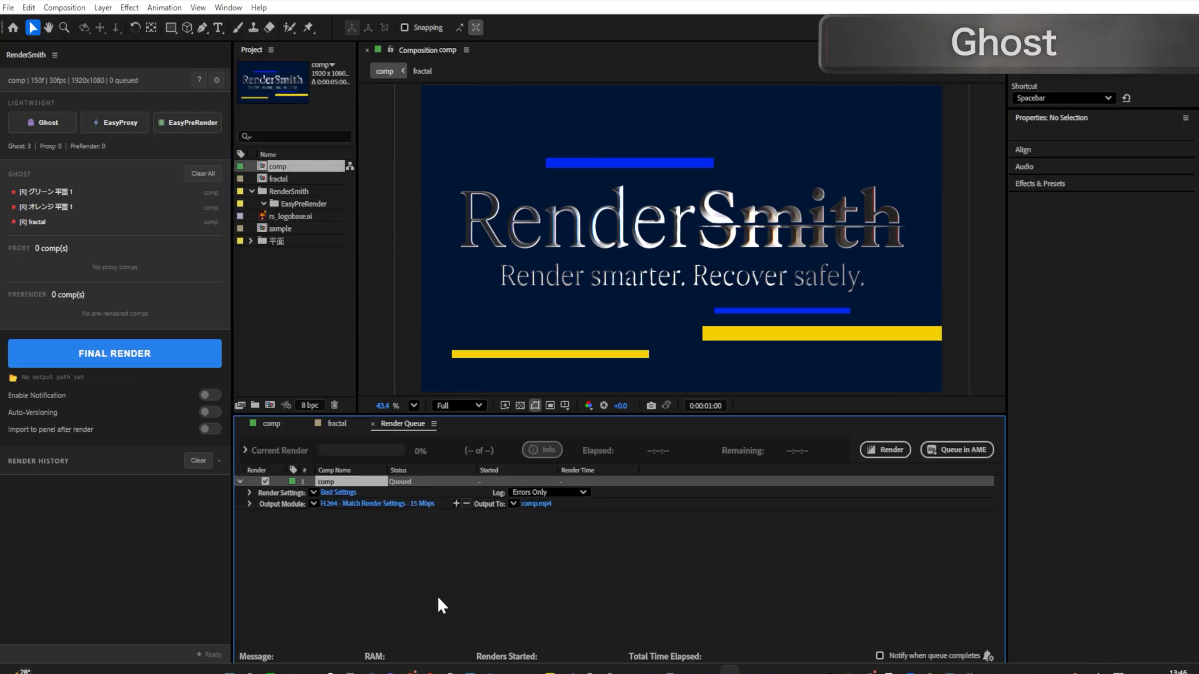
left_click(268, 423)
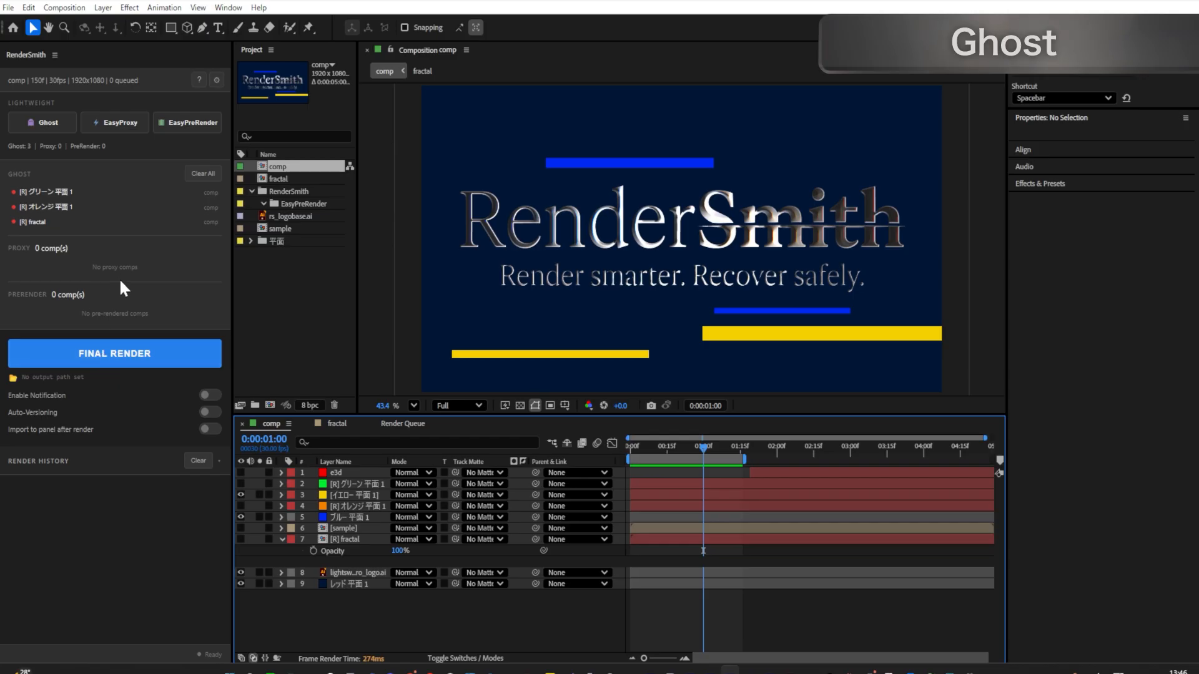
Step: Start the final render of comp and enable importing the result to the panel after render
left_click(111, 359)
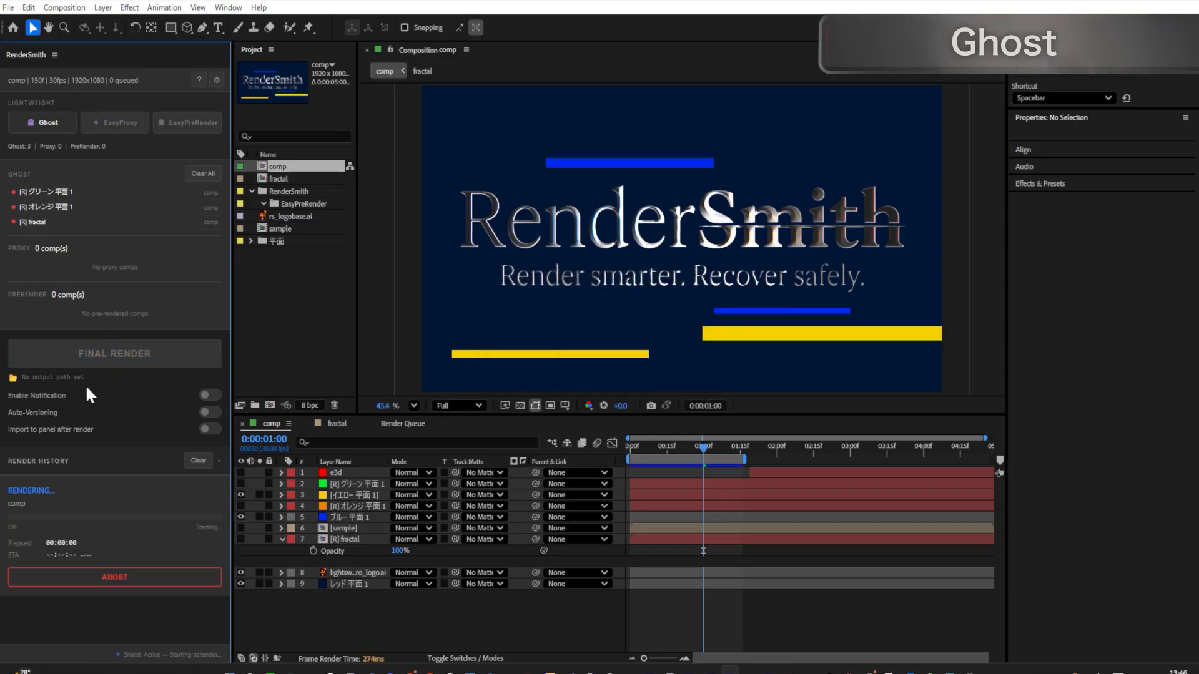
left_click(210, 429)
left_click(240, 484)
left_click(240, 494)
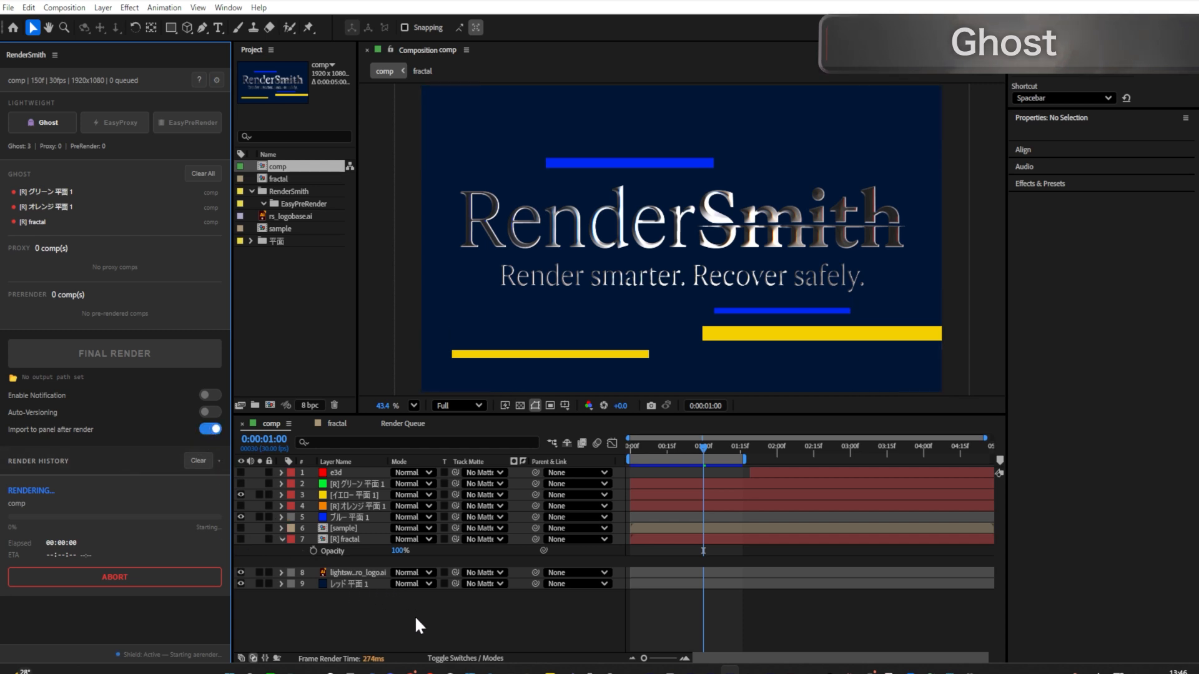
Step: Delete the existing RenderSmith folder from the project
left_click(301, 191)
key("Delete")
key("Return")
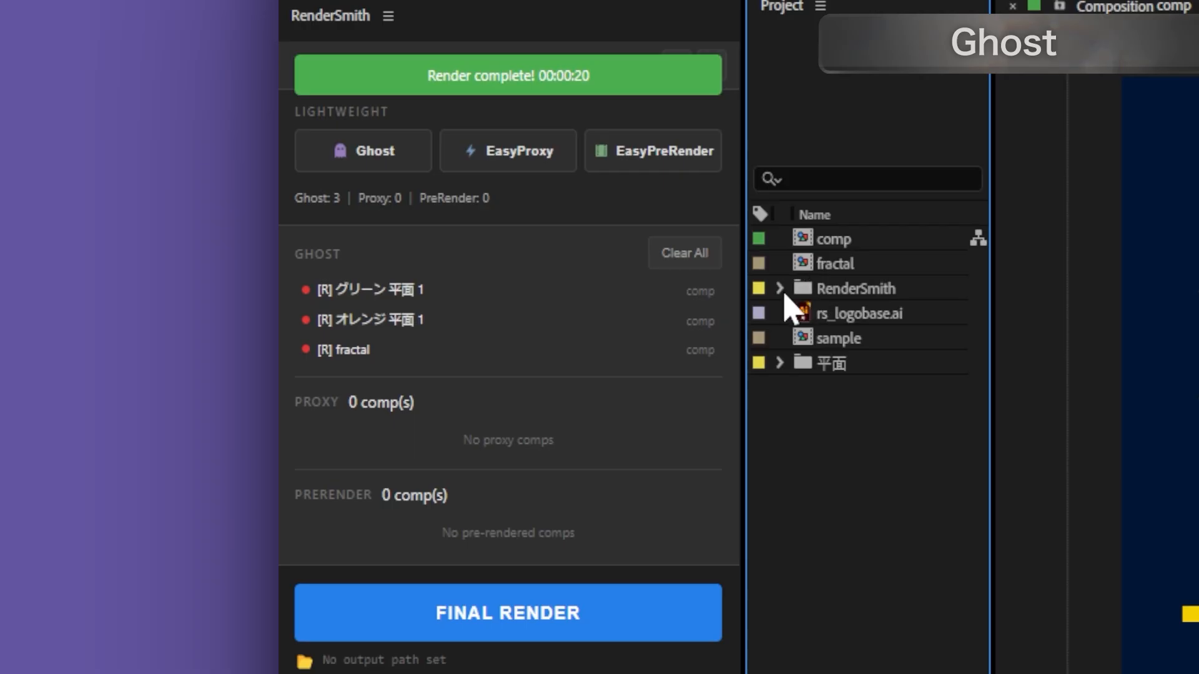
Step: View the rendered comp.mp4 from the RenderSmith FinalRender folder as footage at 25% zoom
left_click(251, 191)
left_click(823, 317)
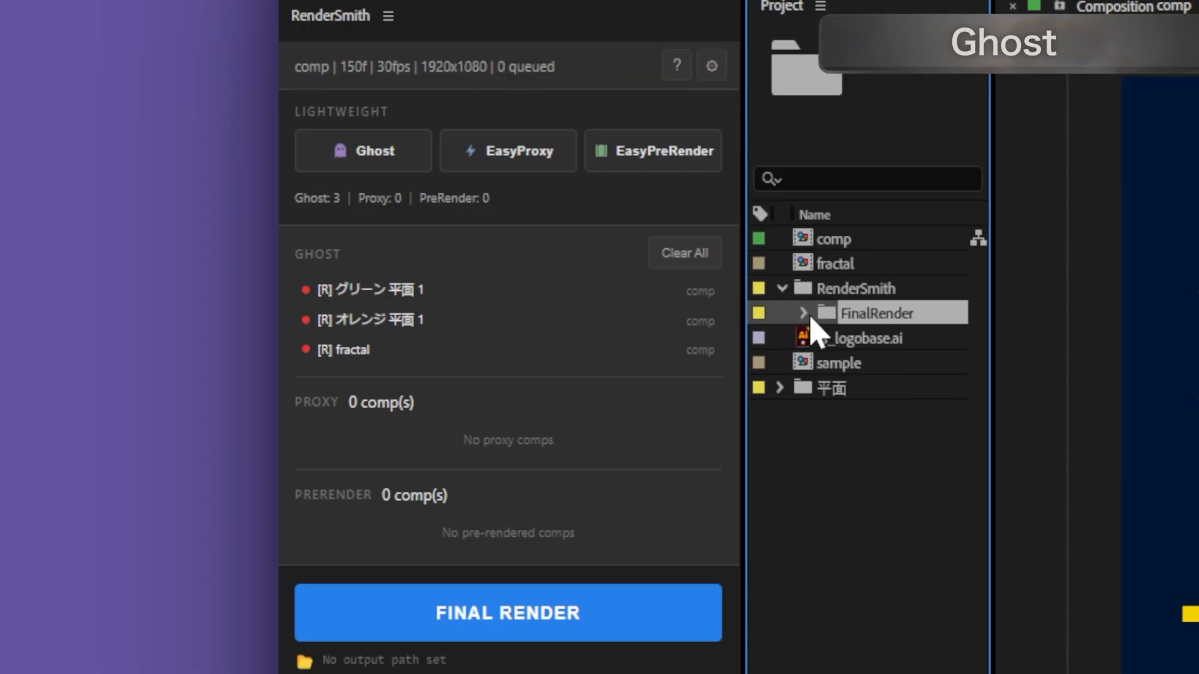
left_click(803, 313)
left_click(890, 339)
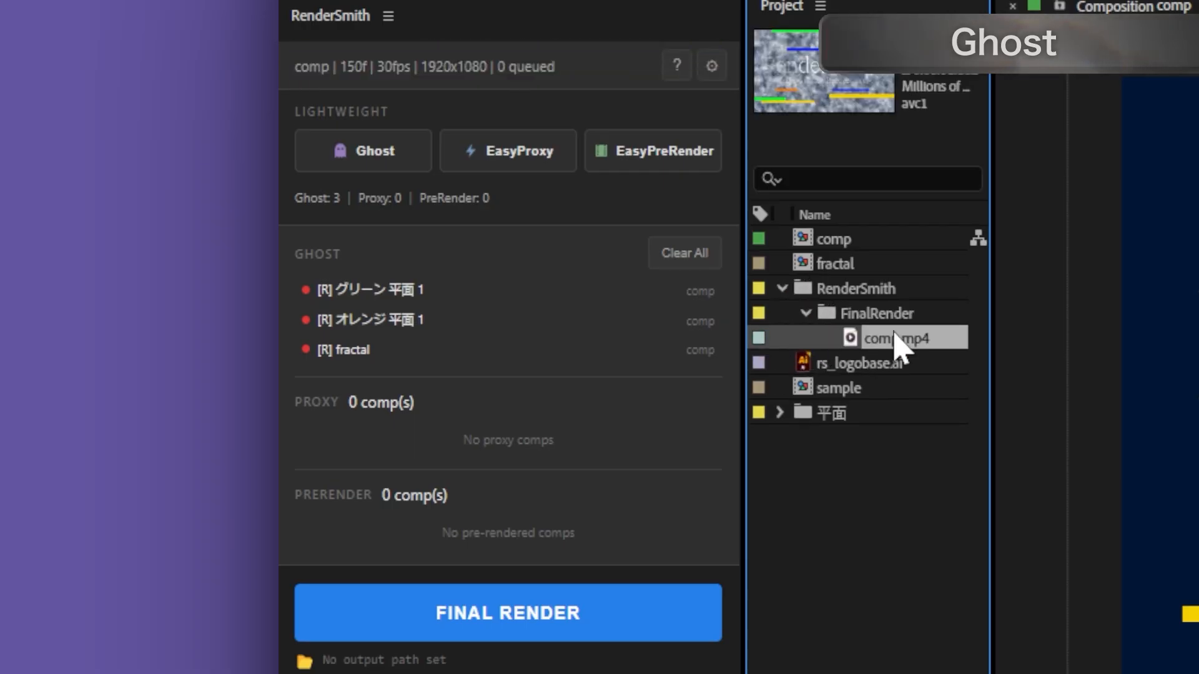
double_click(895, 337)
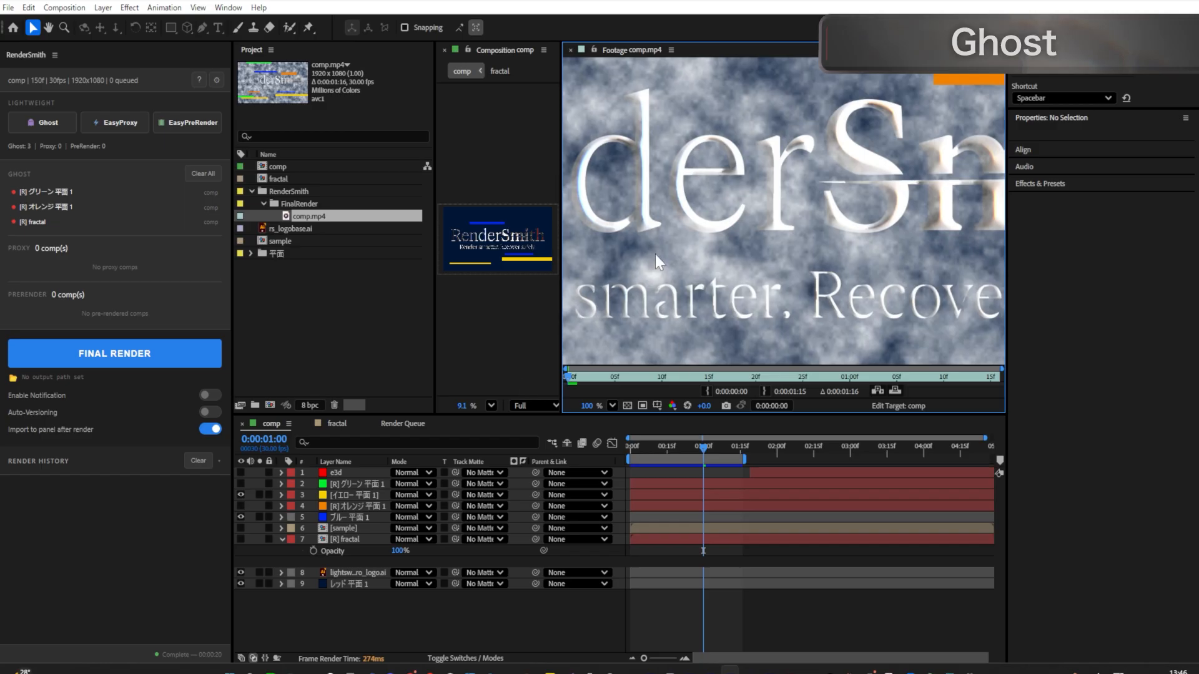
key("comma")
key("comma")
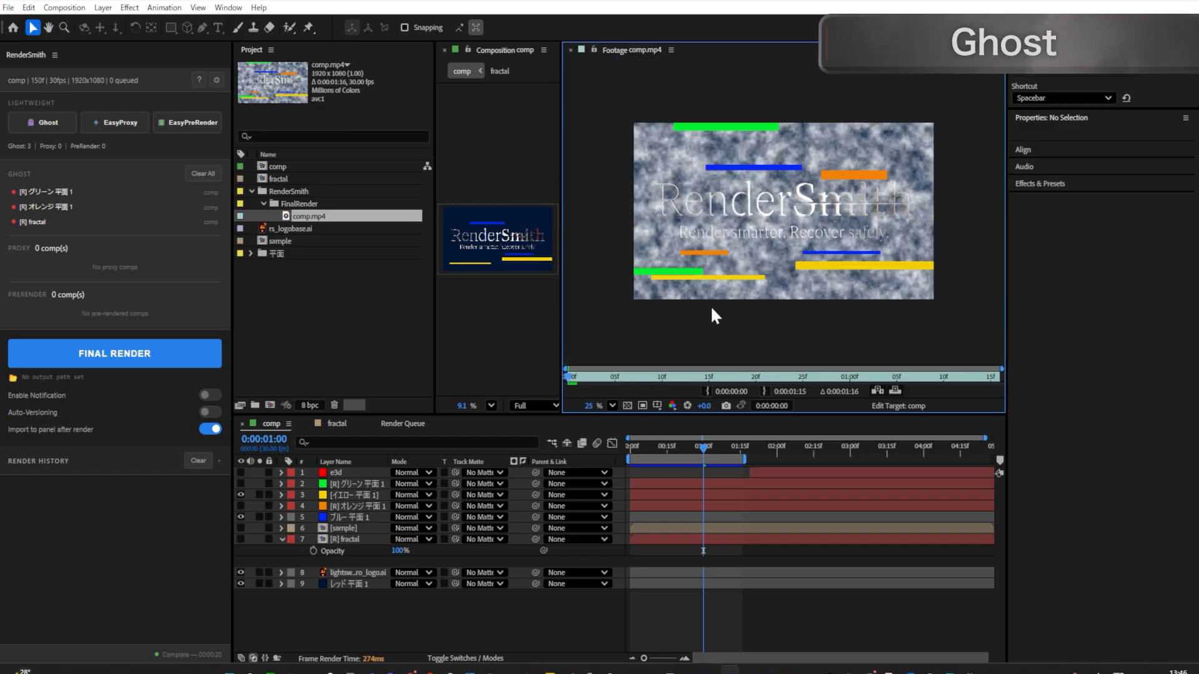
Step: Select the ghost-marked グリーン 平面 1, オレンジ 平面 1 and fractal layers in the comp timeline
left_click(345, 484)
left_click(345, 517, "ctrl")
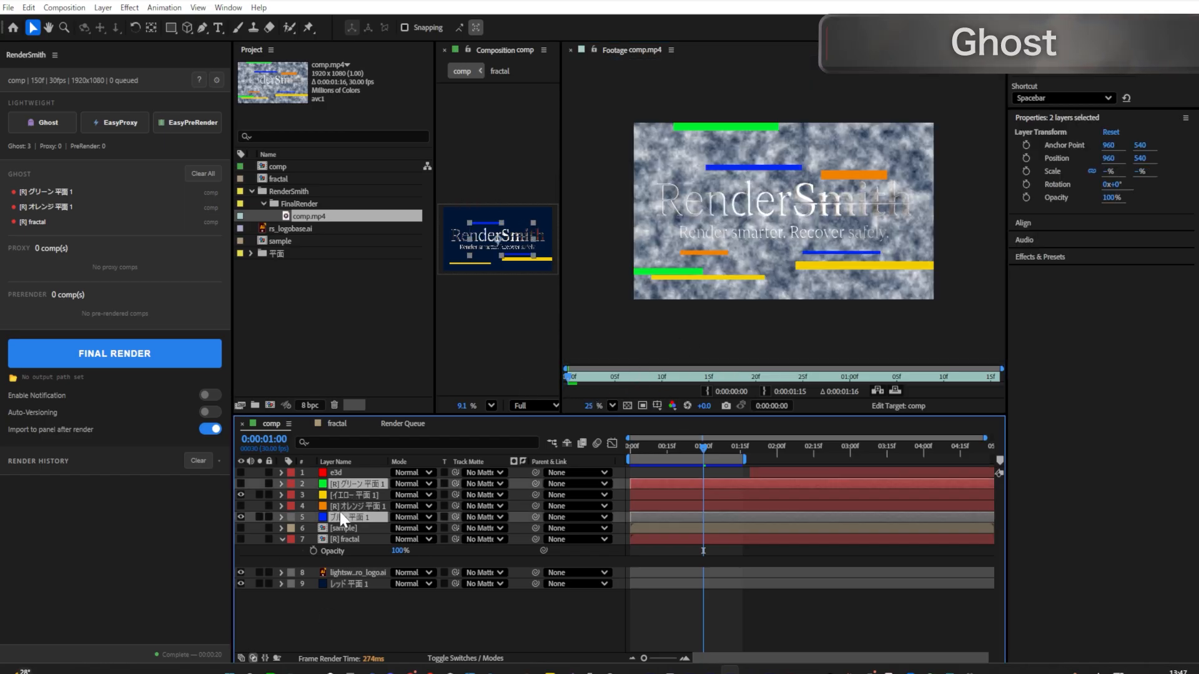
left_click(347, 505)
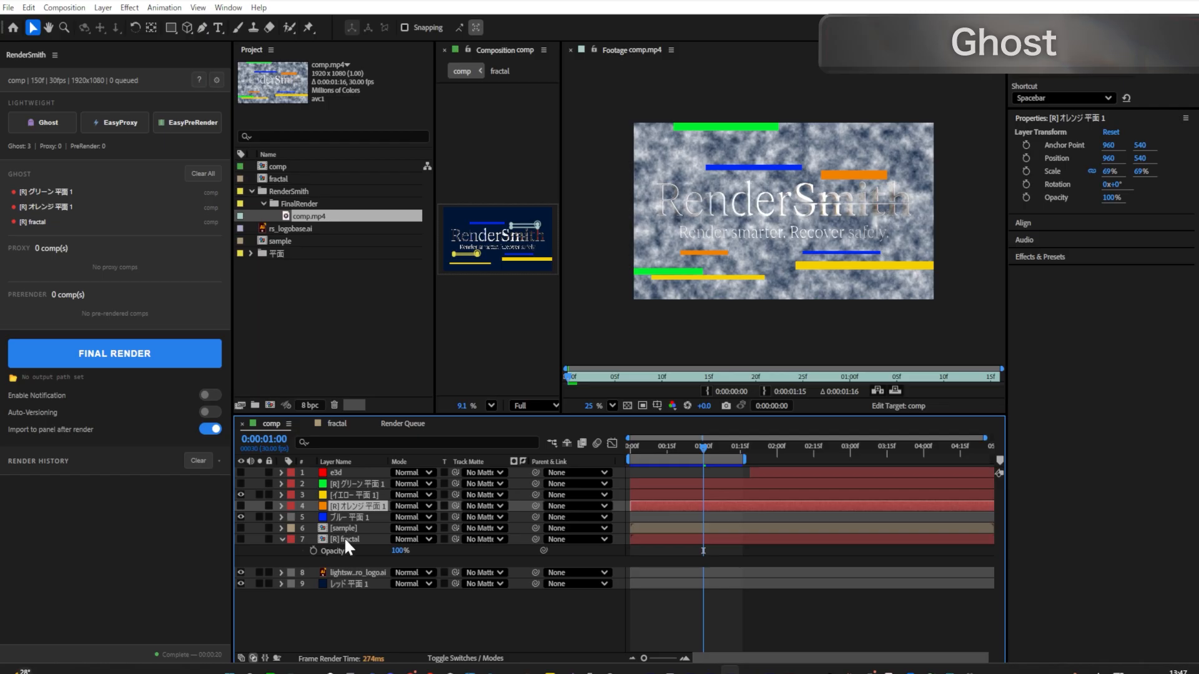
left_click(344, 539, "ctrl")
left_click(346, 483, "ctrl")
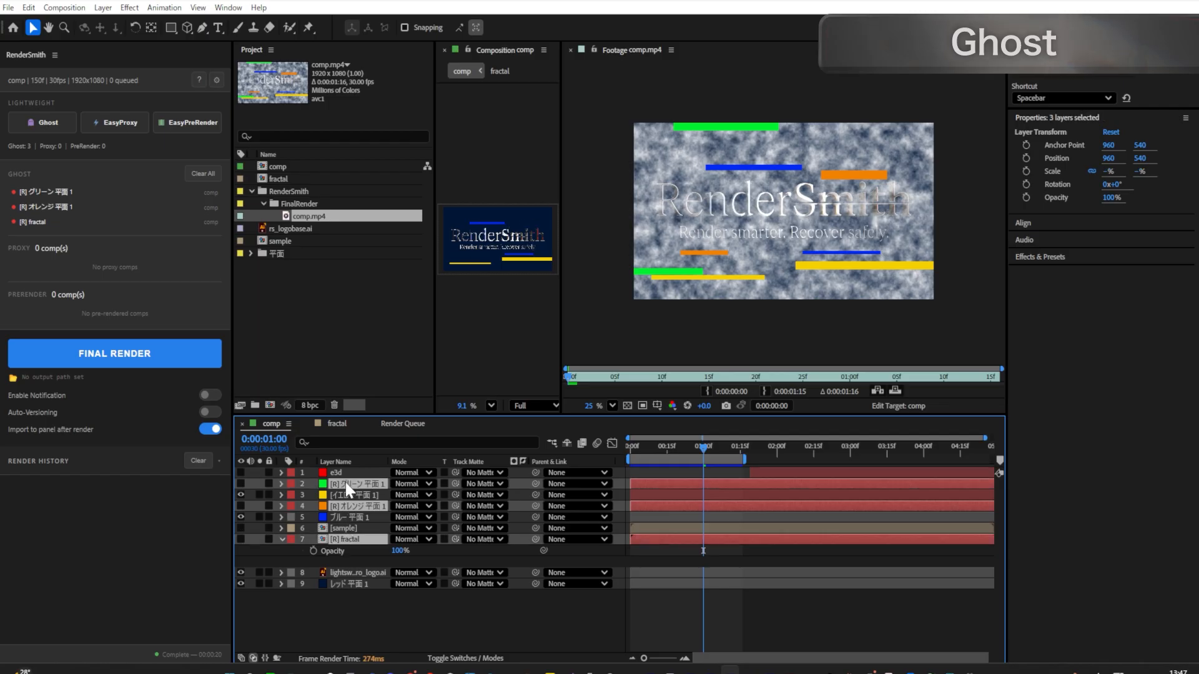
left_click(240, 483)
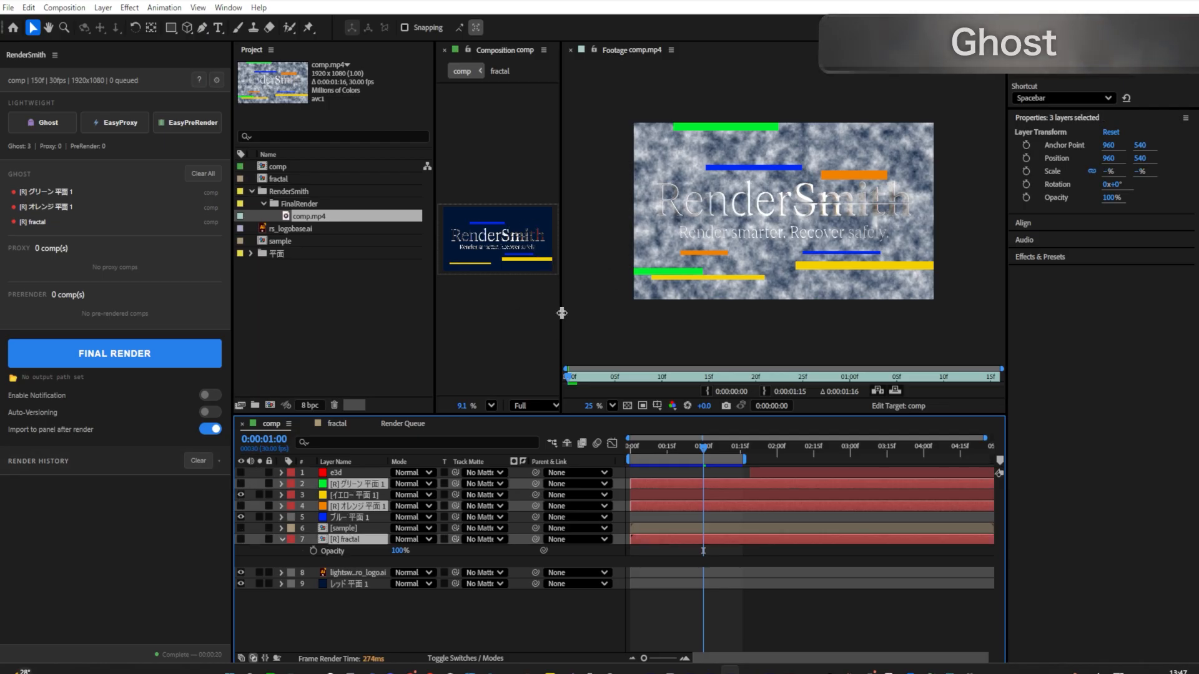
Step: Compare the ghosted composition with the rendered footage side by side, and close the footage view
left_click_drag(561, 313, 698, 314)
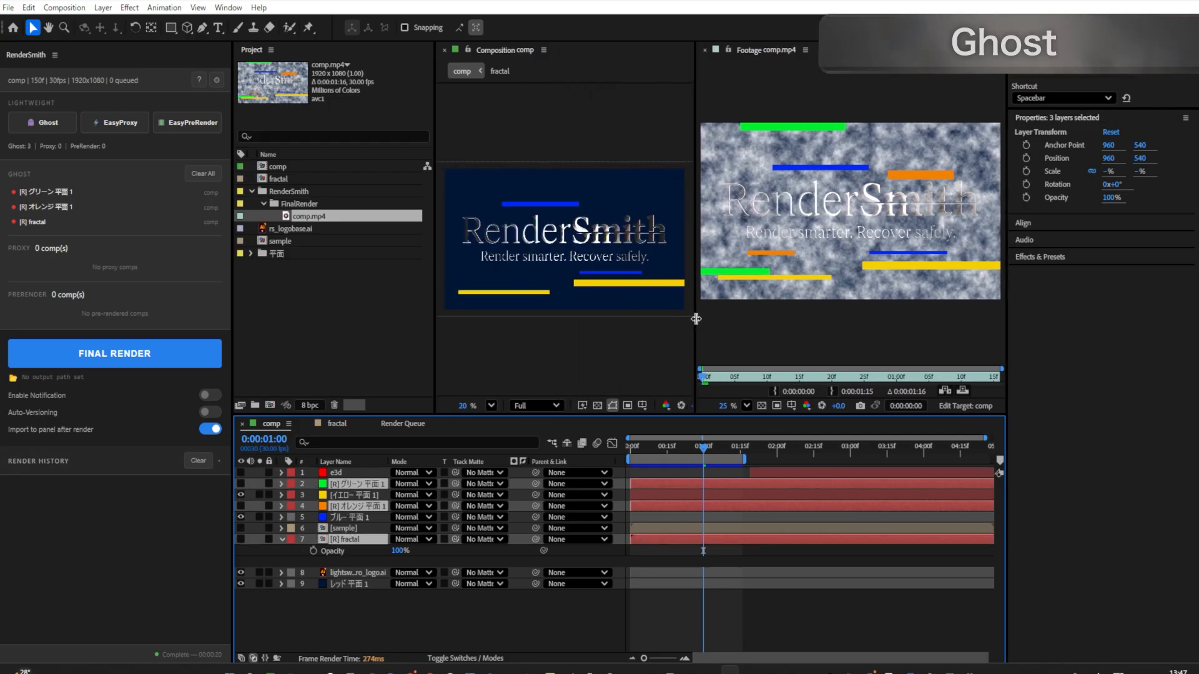
left_click(721, 384)
key("space")
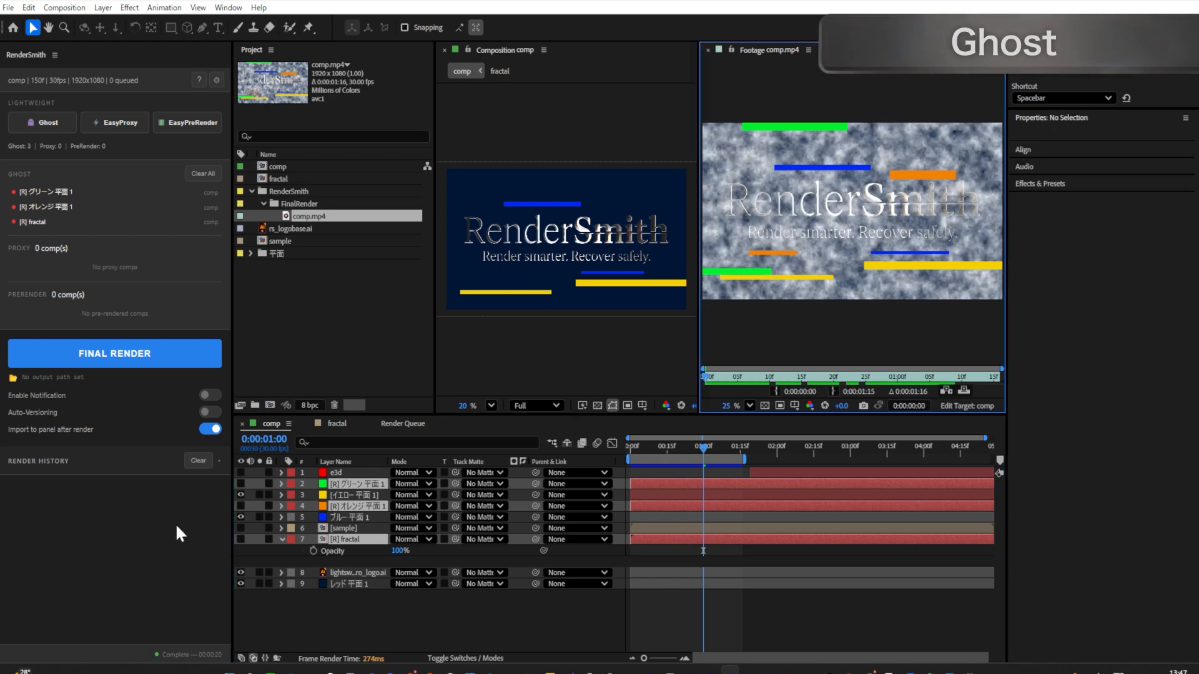
left_click(240, 482)
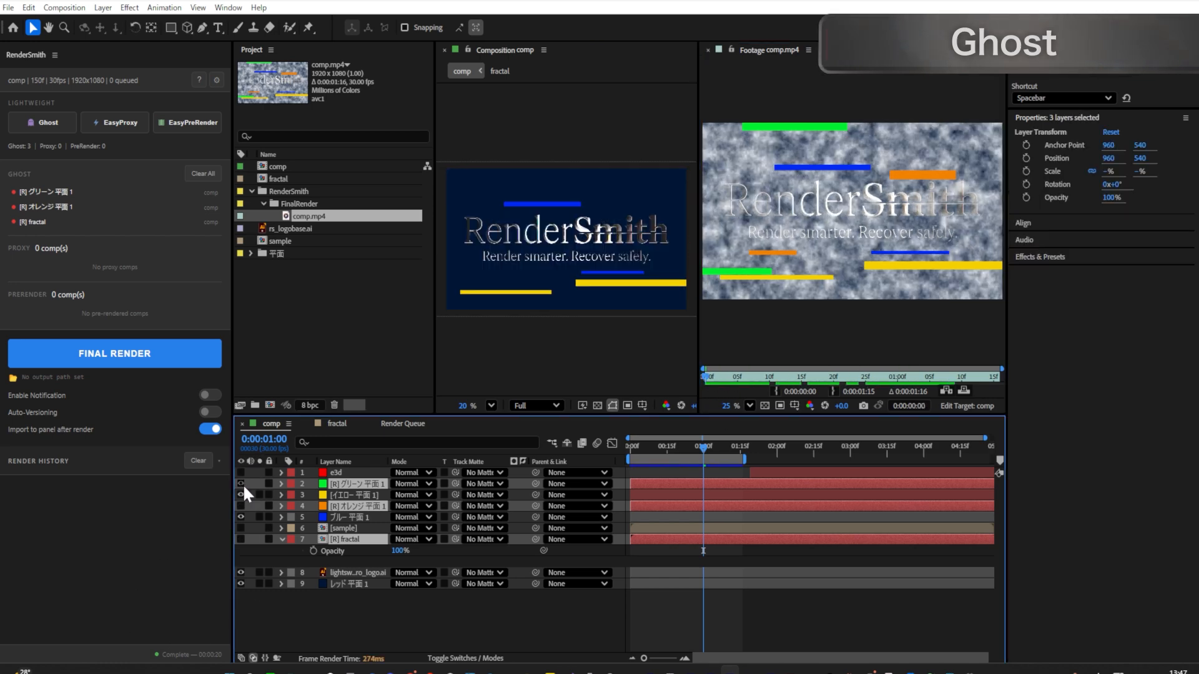
left_click(708, 50)
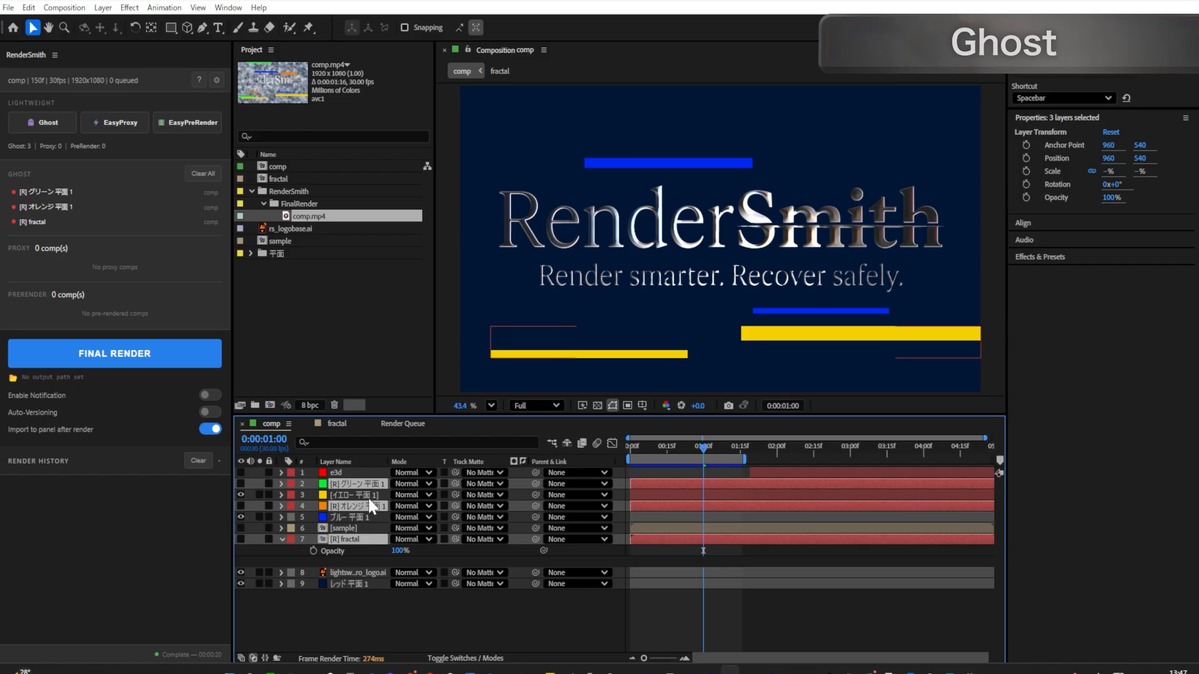
left_click(378, 631)
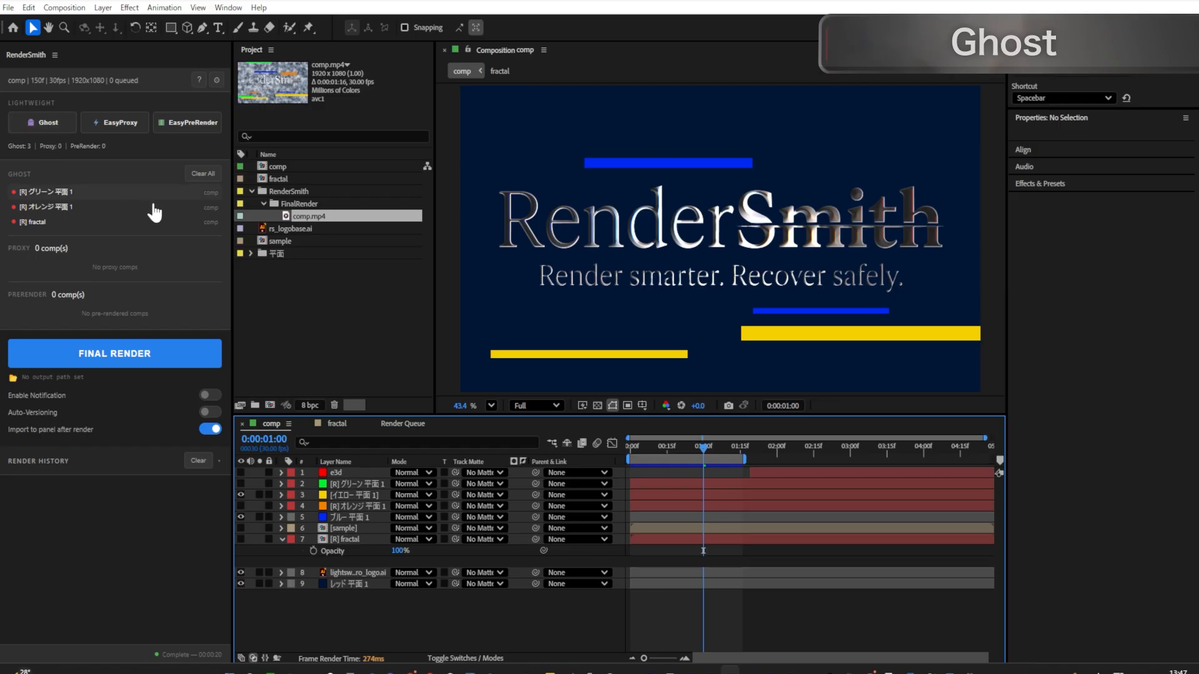
Step: Locate the ghost-marked layers from the Ghost list, including jumping to グリーン 平面 1 from within the fractal composition
left_click(94, 201)
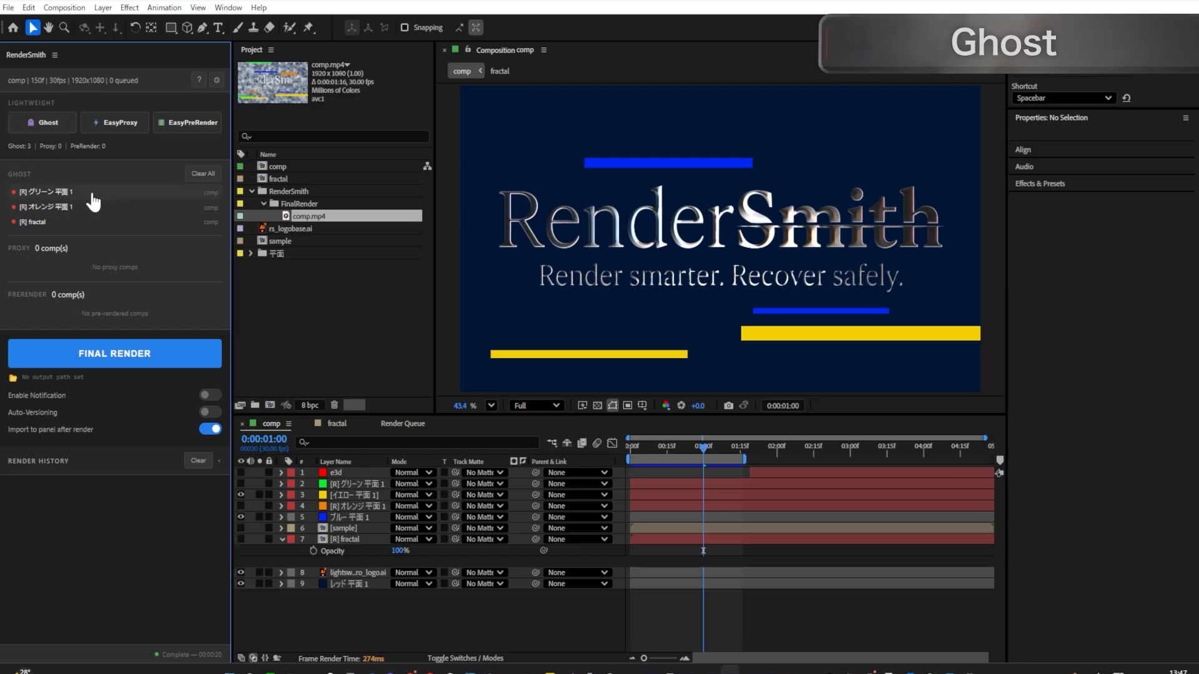
left_click(40, 206)
left_click(39, 221)
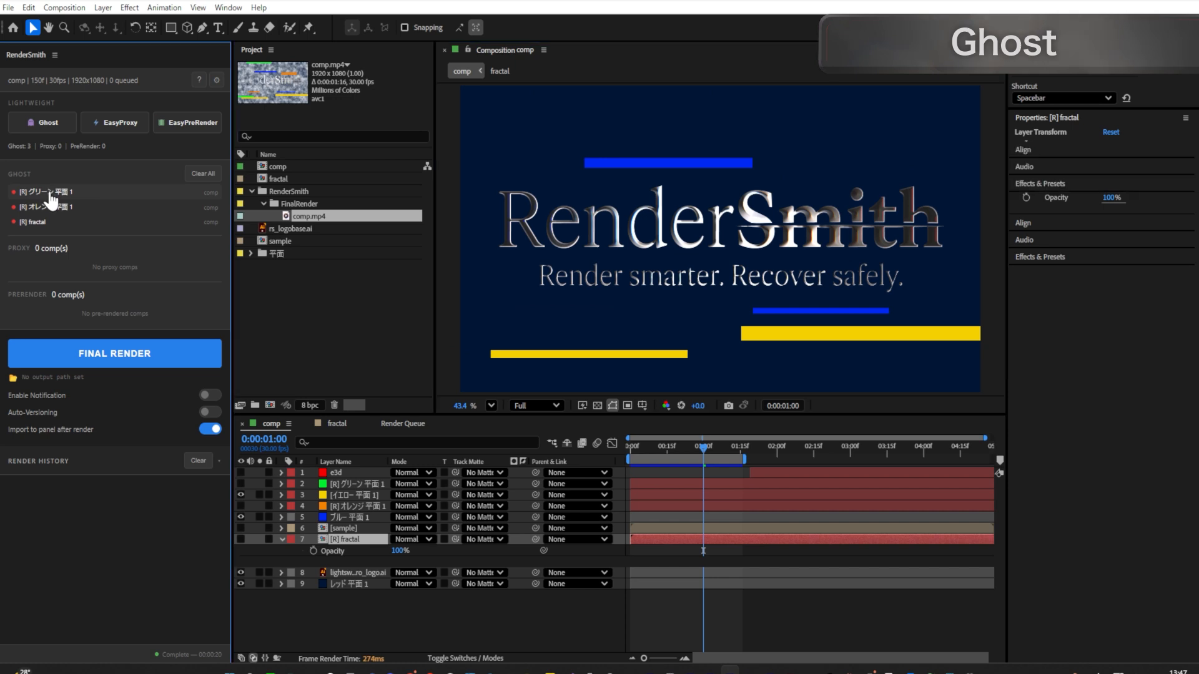
left_click(49, 193)
left_click(335, 423)
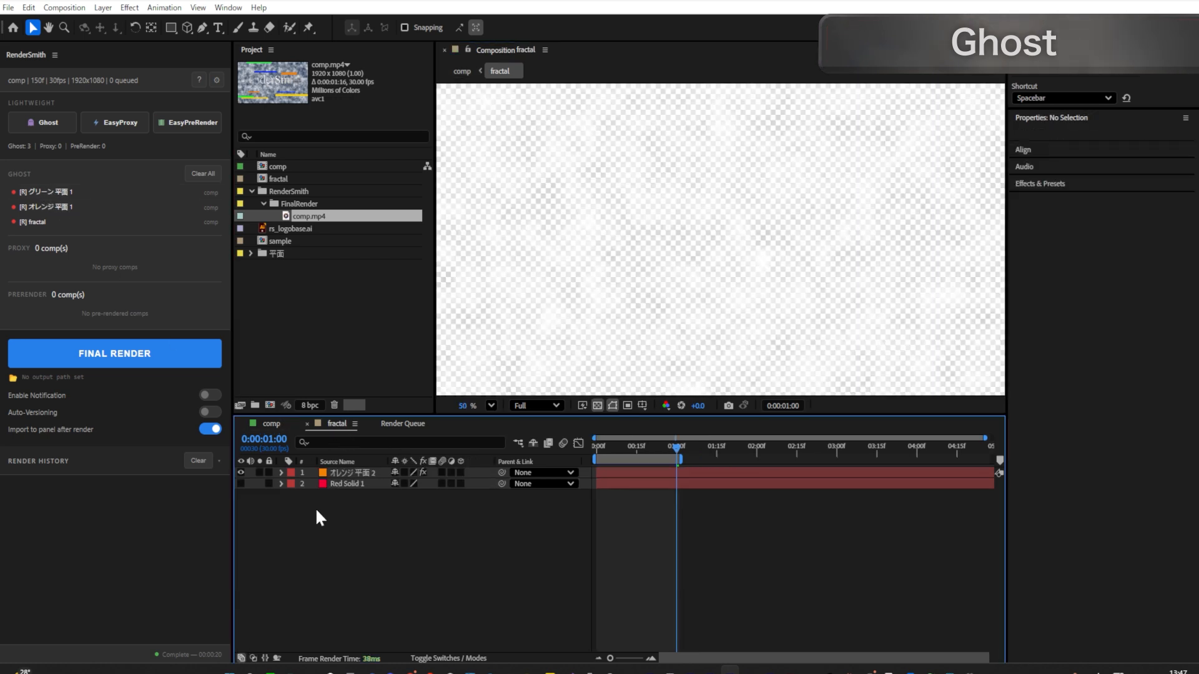
left_click(47, 193)
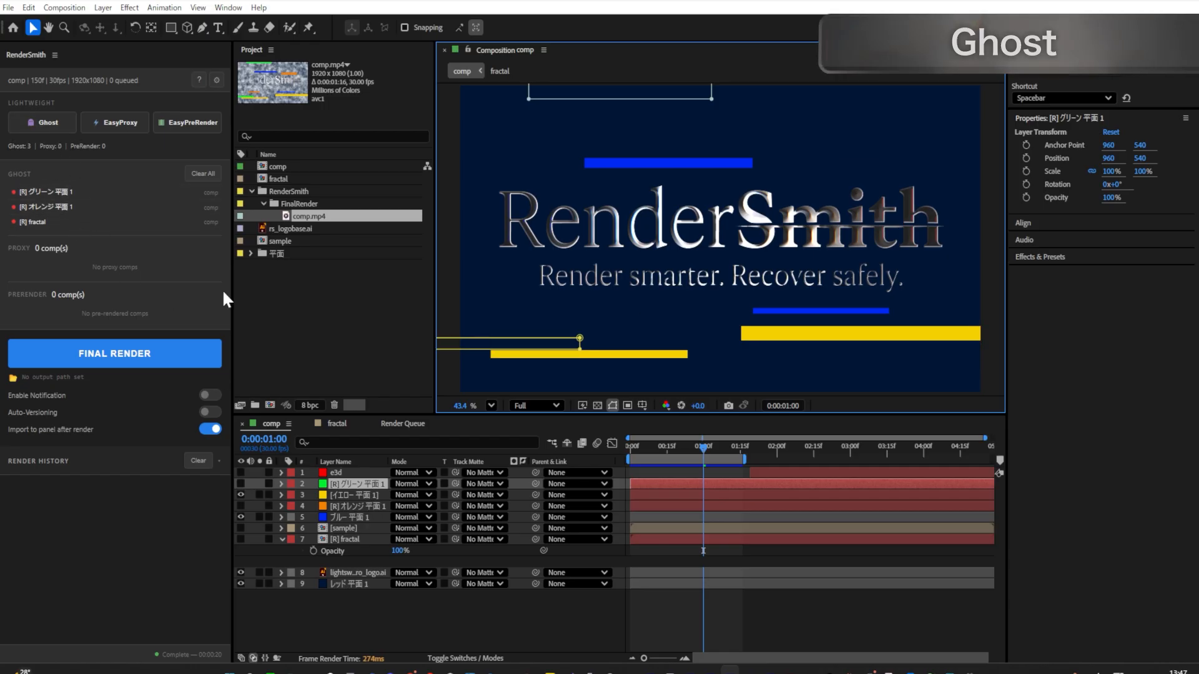
Step: Remove the Ghost mark from グリーン 平面 1 and clear all remaining Ghost marks
left_click(45, 124)
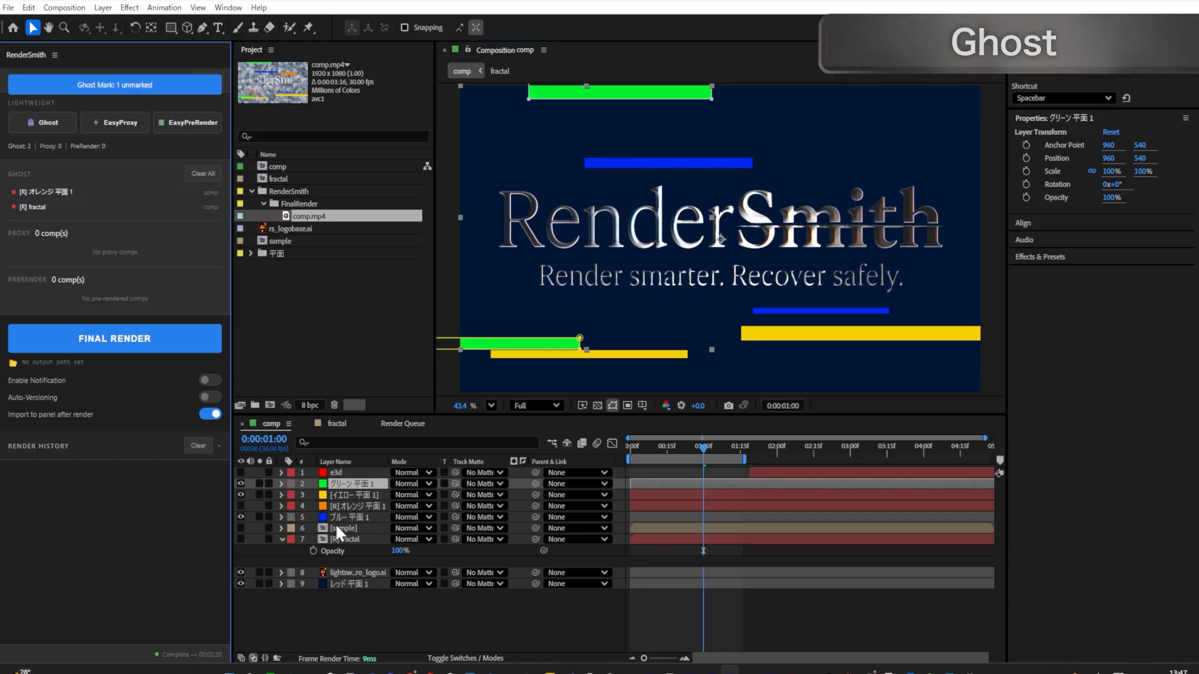
left_click(206, 178)
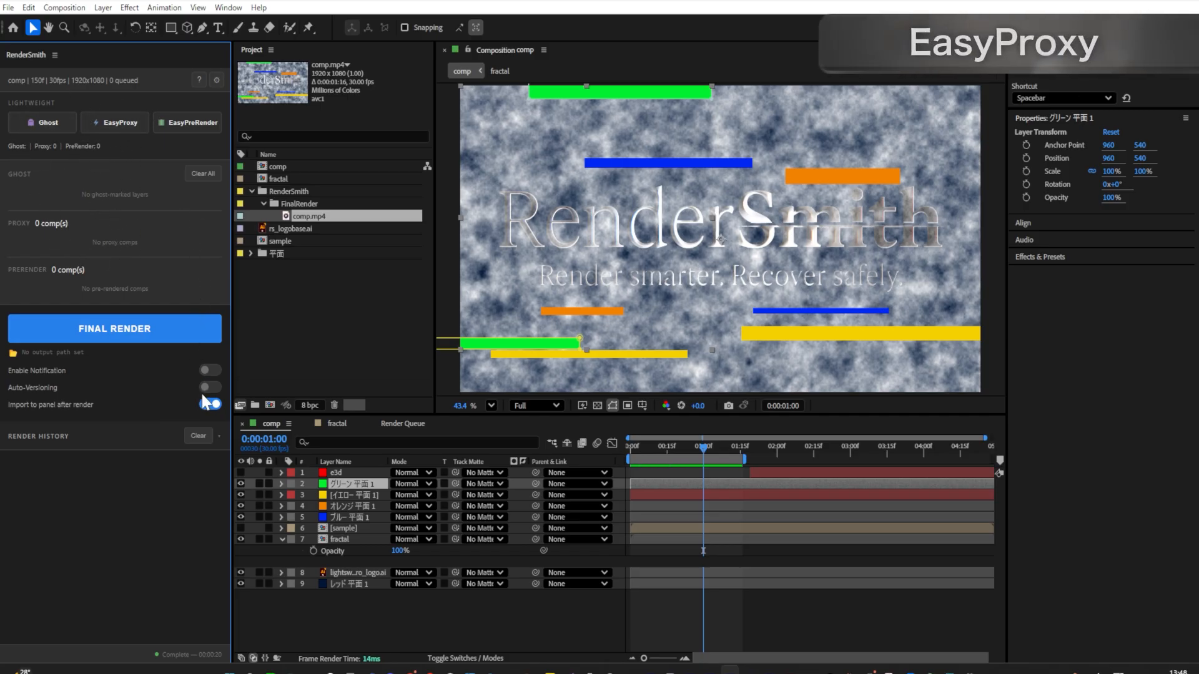
Step: Render a proxy of the comp composition with EasyProxy, leaving the selected fractal composition out of the batch
left_click(274, 424)
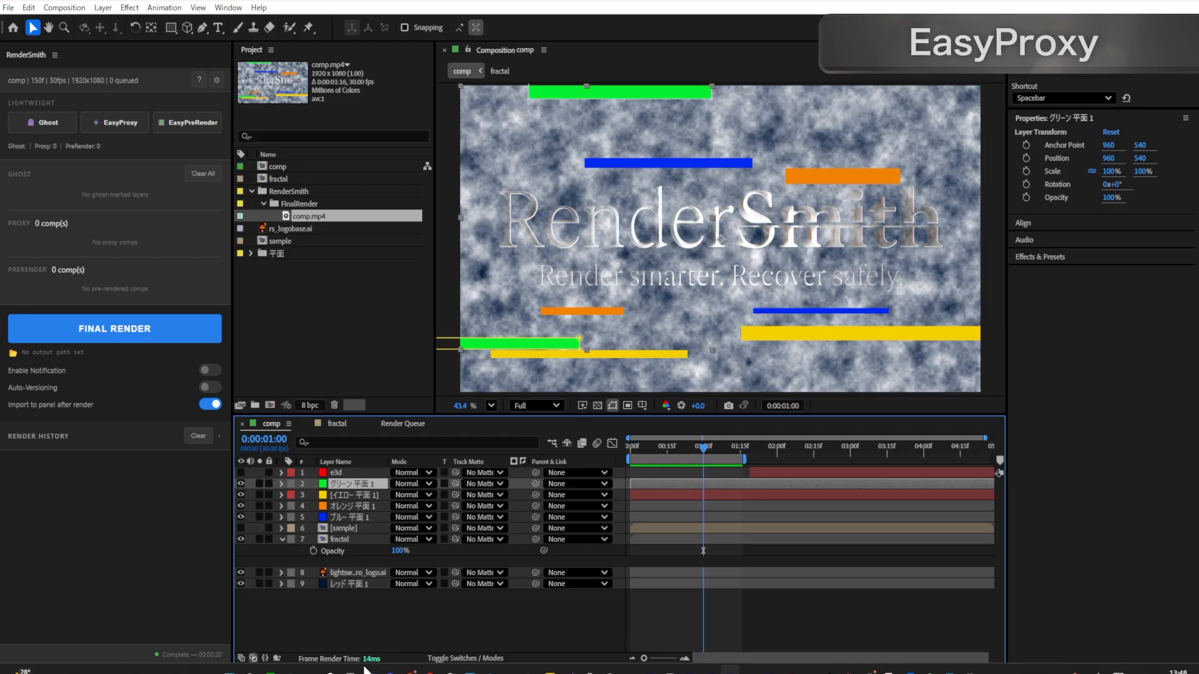
left_click(369, 618)
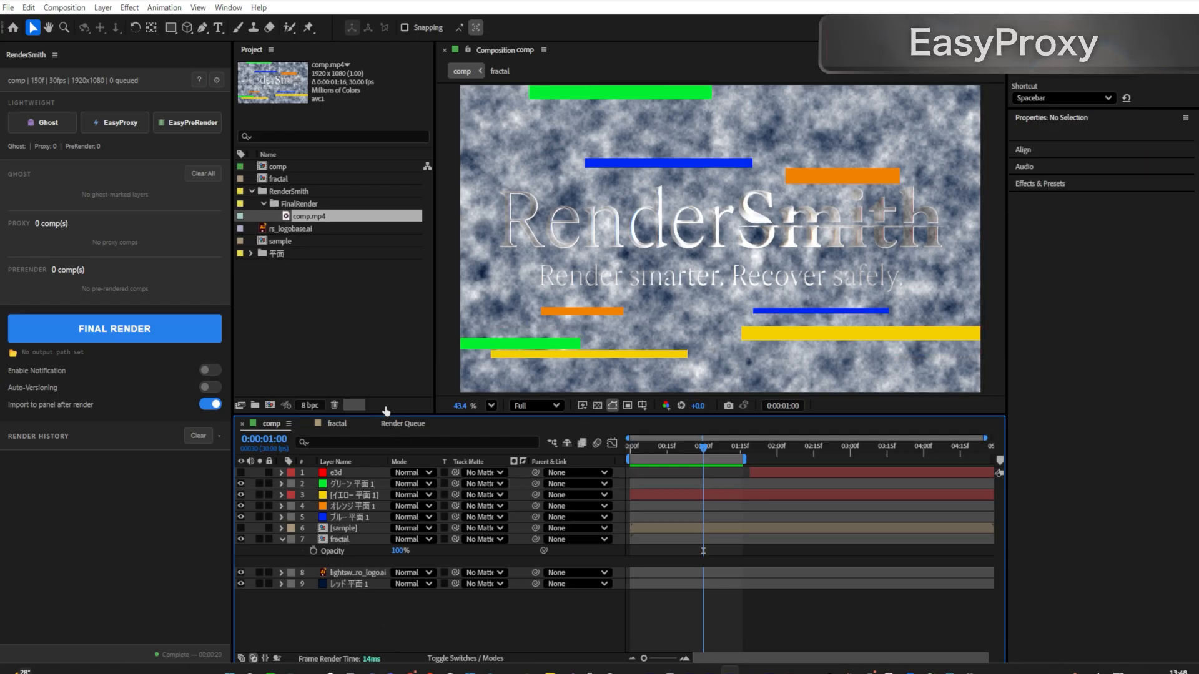
left_click(343, 539)
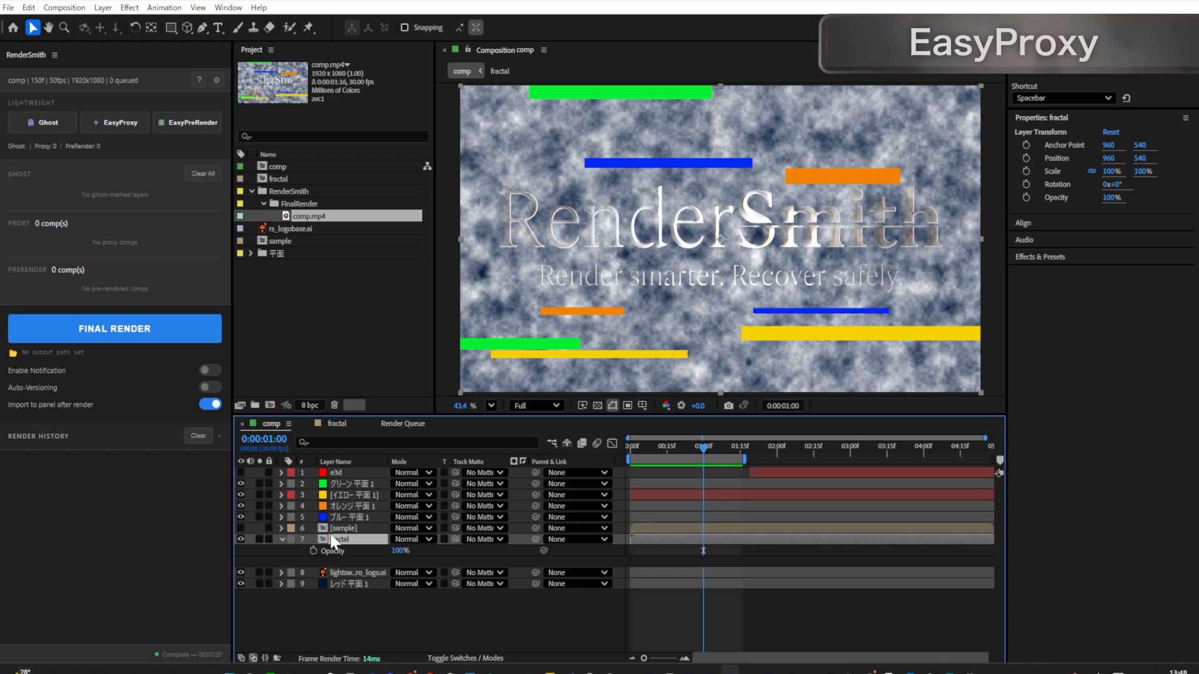
left_click(119, 125)
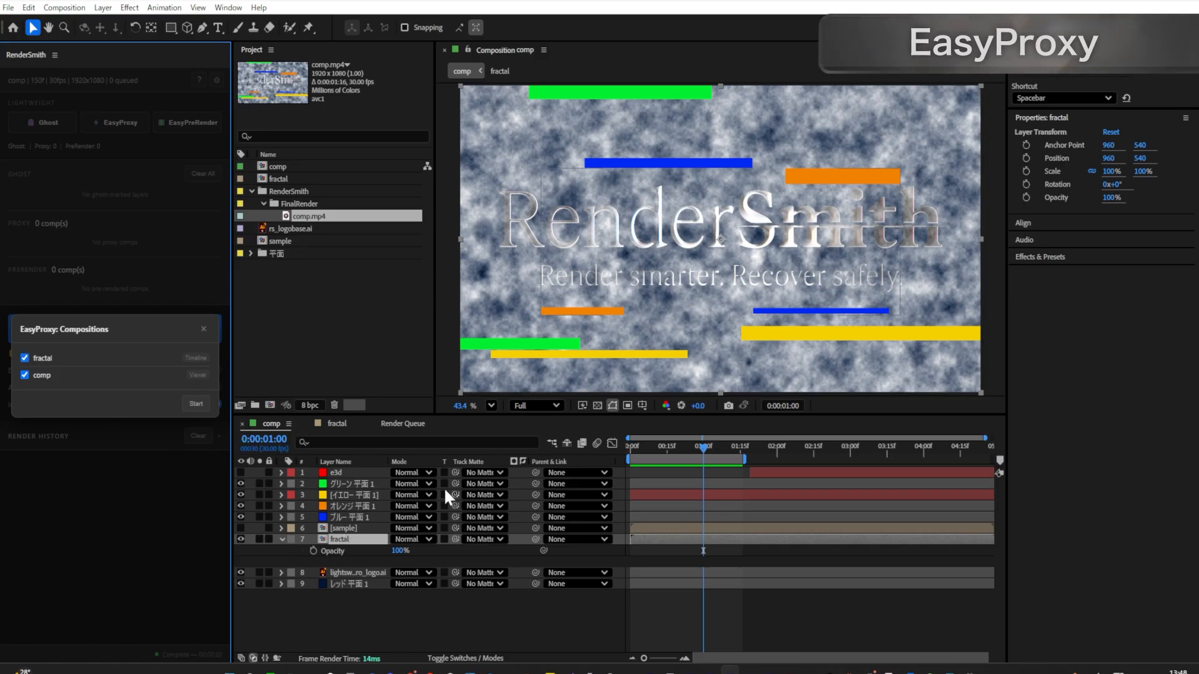
left_click(24, 374)
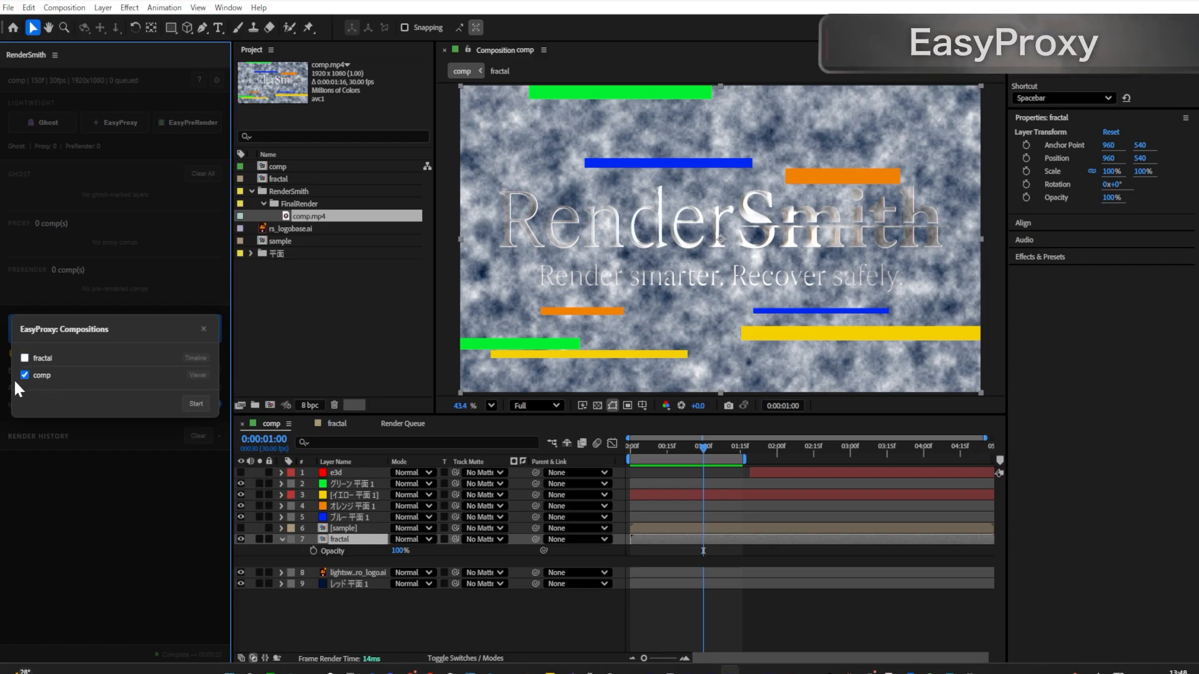
left_click(196, 406)
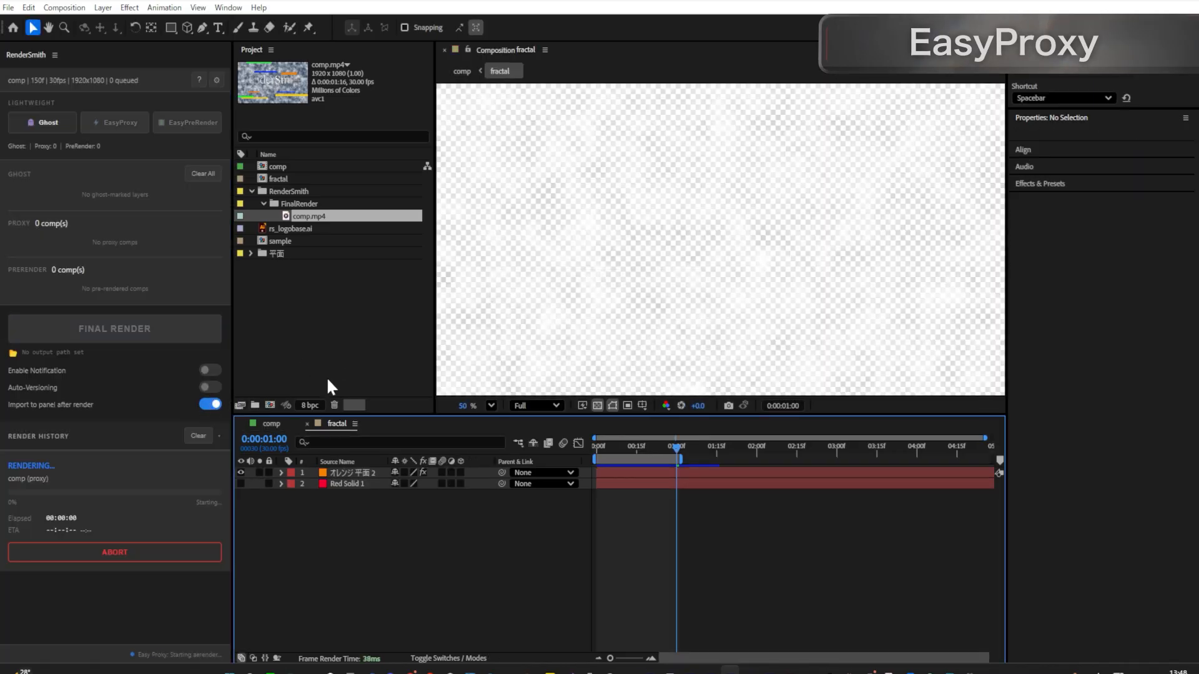
Step: Return to the comp timeline, close the fractal timeline, and turn off importing to the panel after rendering
left_click(274, 425)
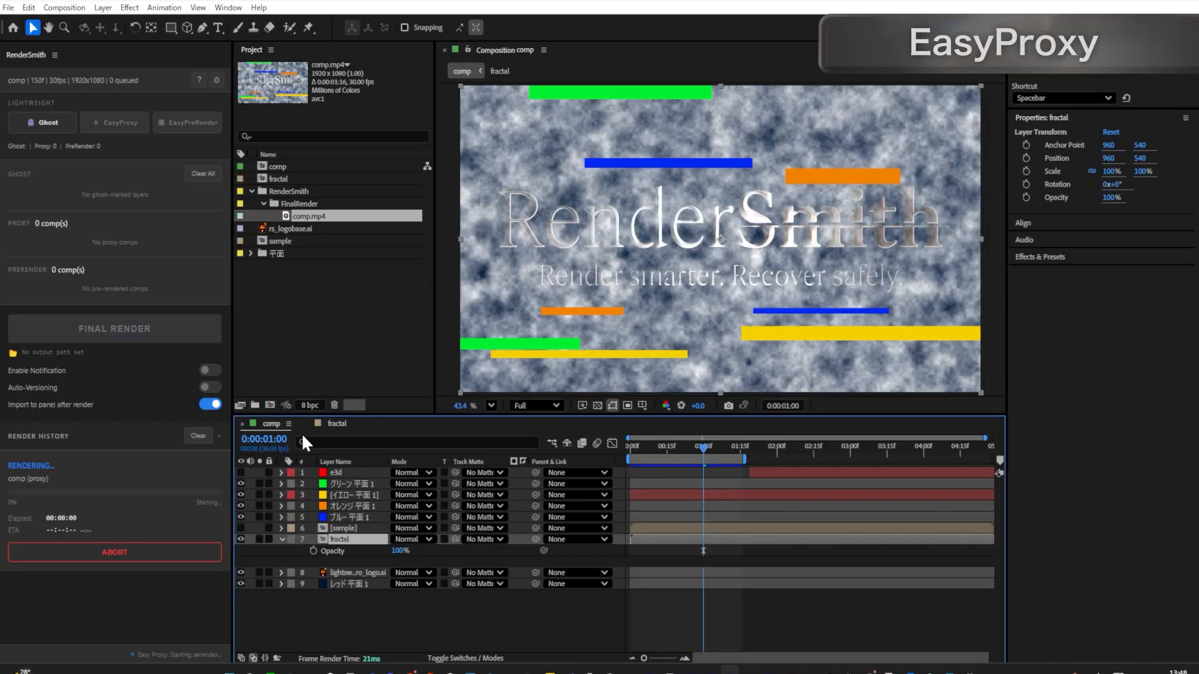
left_click(307, 424)
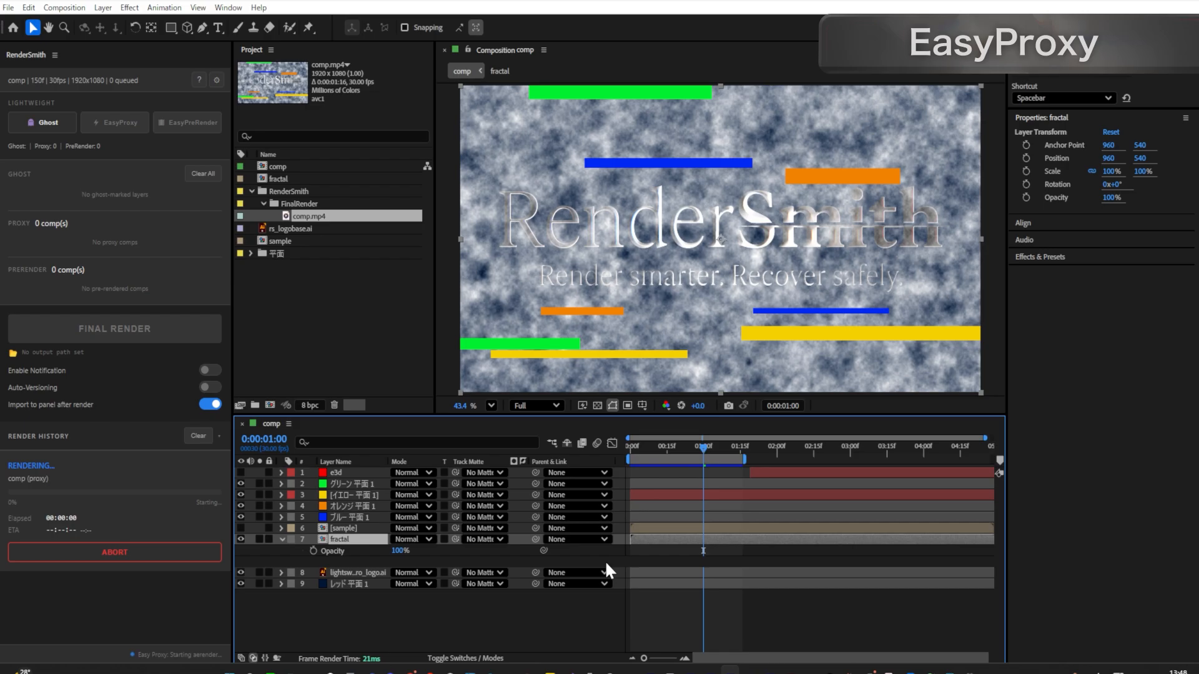
left_click(208, 404)
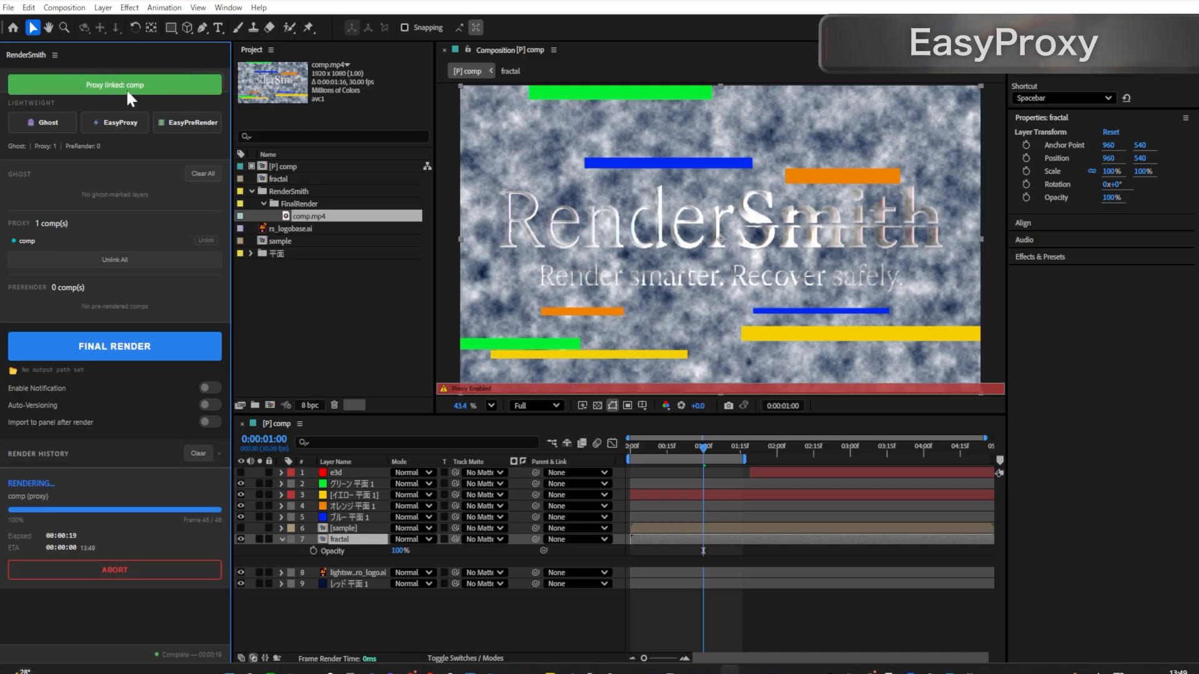
Step: Inspect the proxied comp in the project and scrub through its timeline to preview the proxy footage
left_click(292, 168)
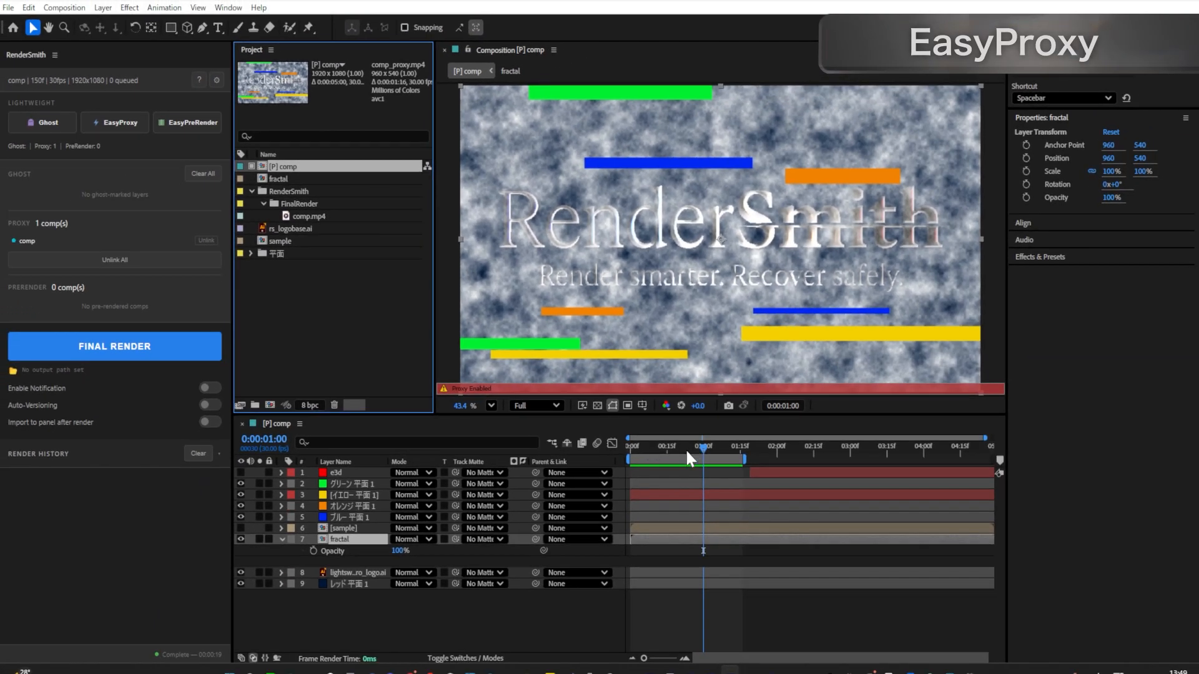
left_click_drag(687, 451, 620, 457)
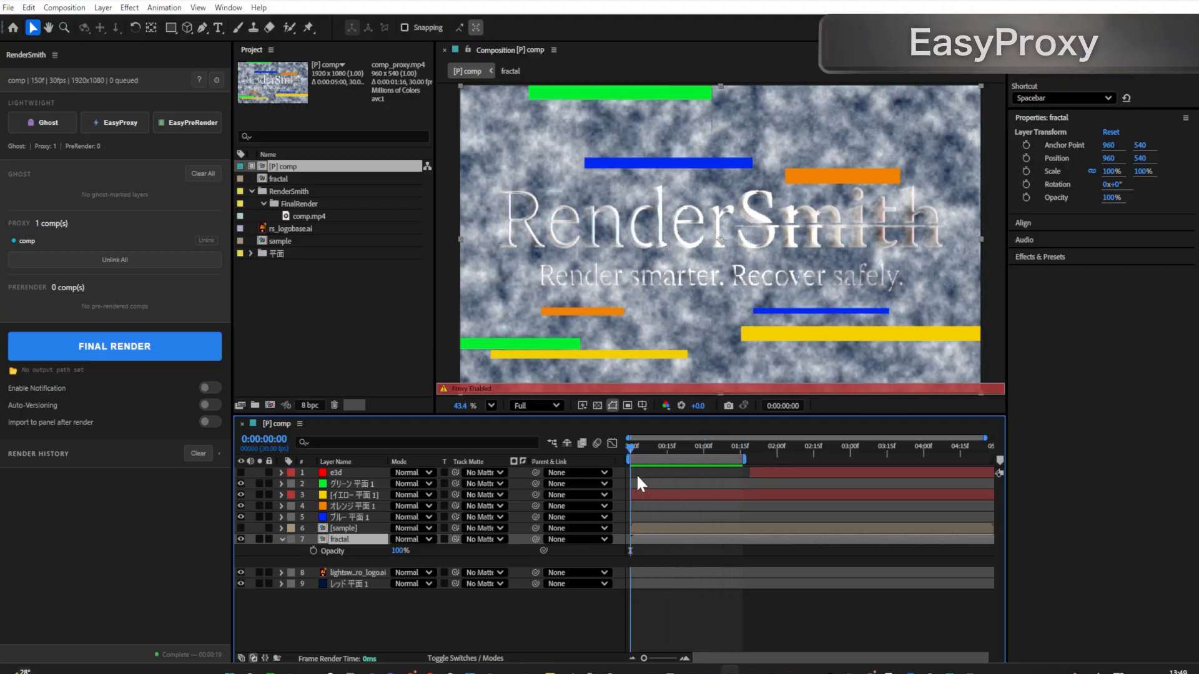
left_click(636, 446)
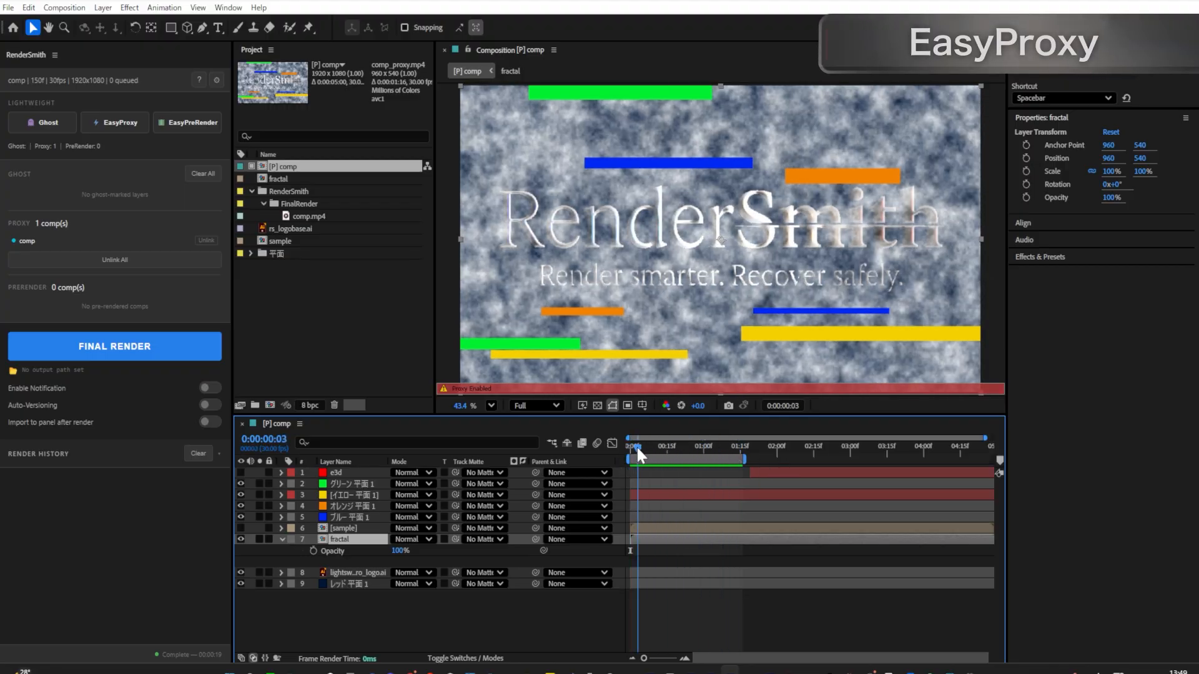
left_click_drag(636, 445, 674, 449)
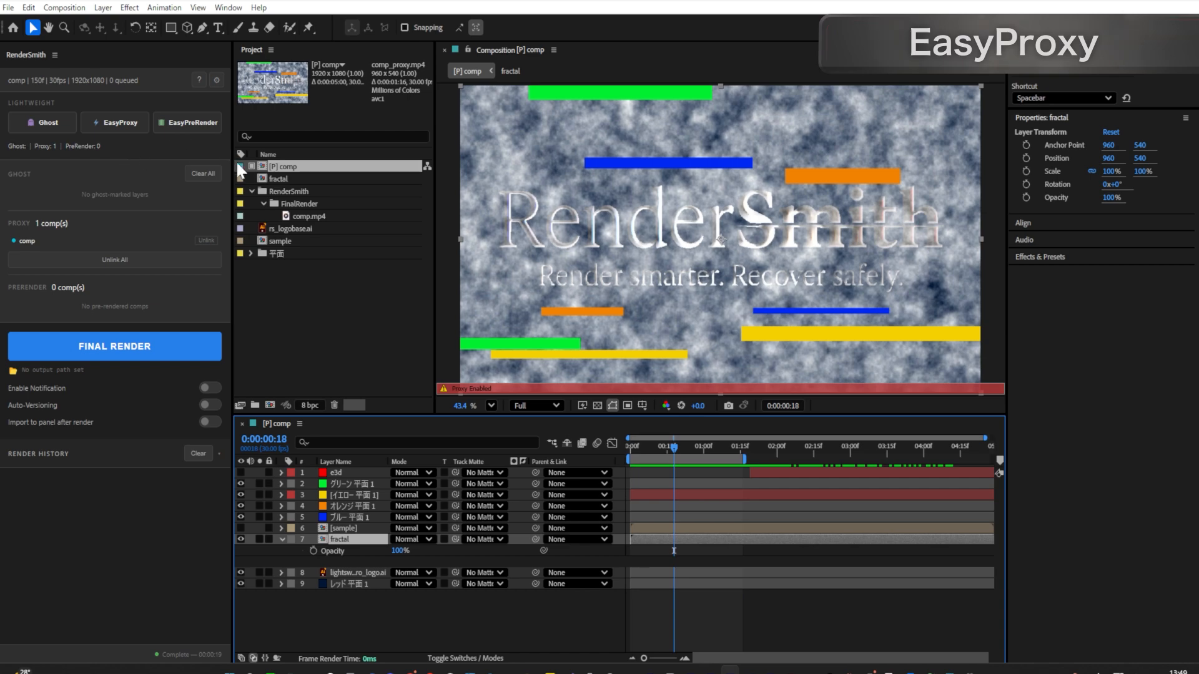
mouse_move(662, 443)
left_mouse_down()
mouse_move(631, 440)
mouse_move(805, 451)
mouse_move(642, 444)
left_mouse_up()
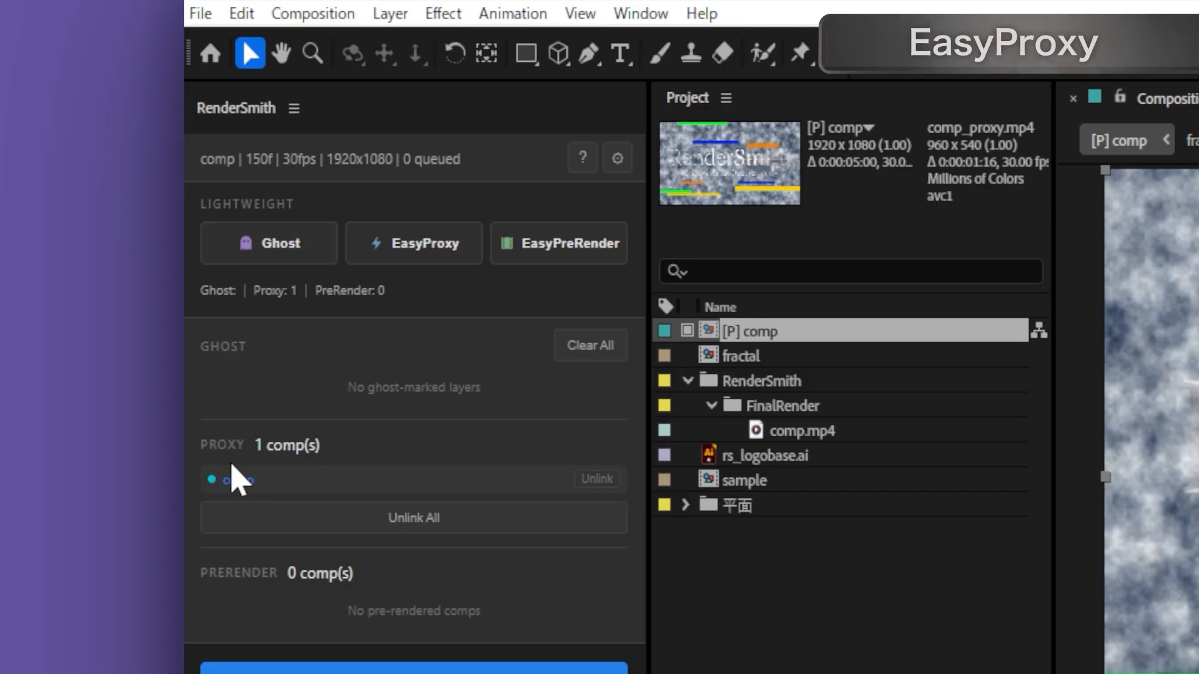
Step: Locate comp from the Proxy list and unlink its proxy
left_click(268, 295)
left_click(265, 298)
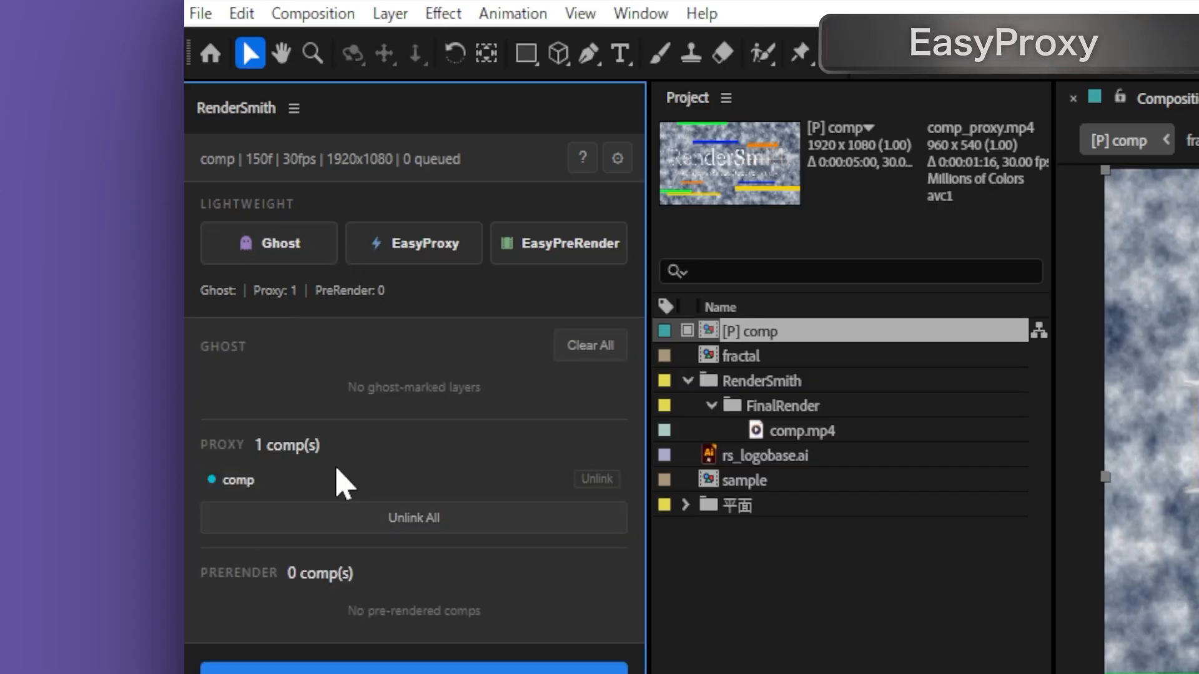
left_click(593, 481)
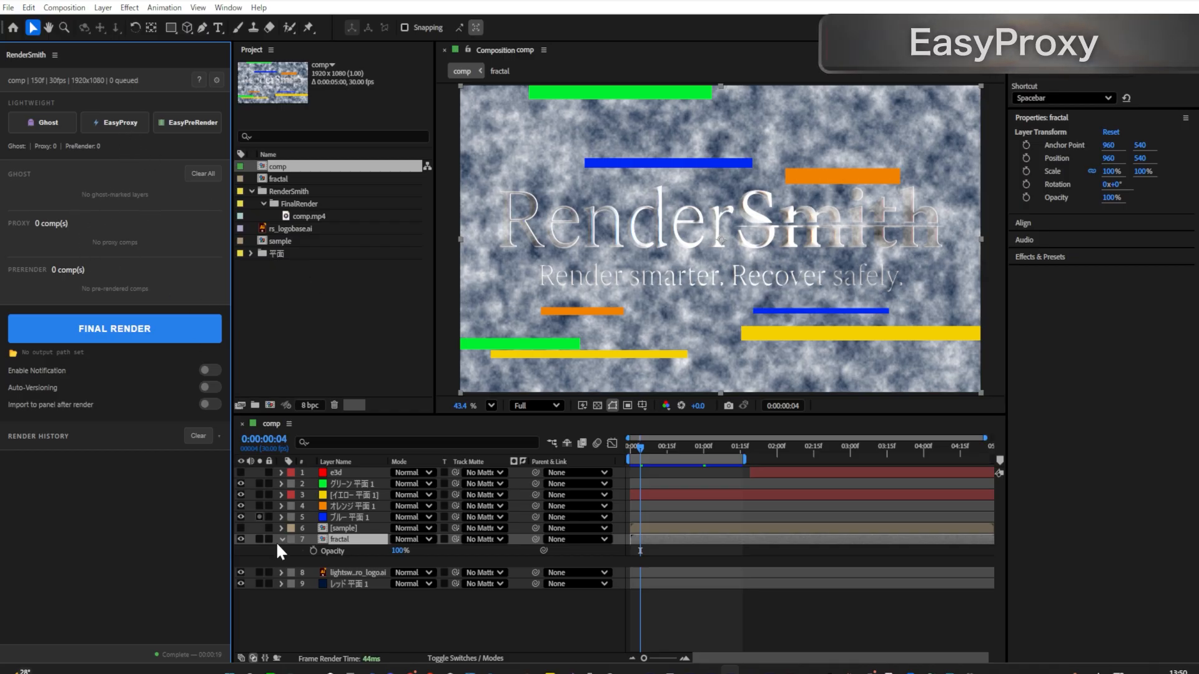
Step: Start an EasyProxy render of the fractal composition selected in the project, and abort it
left_click(345, 538)
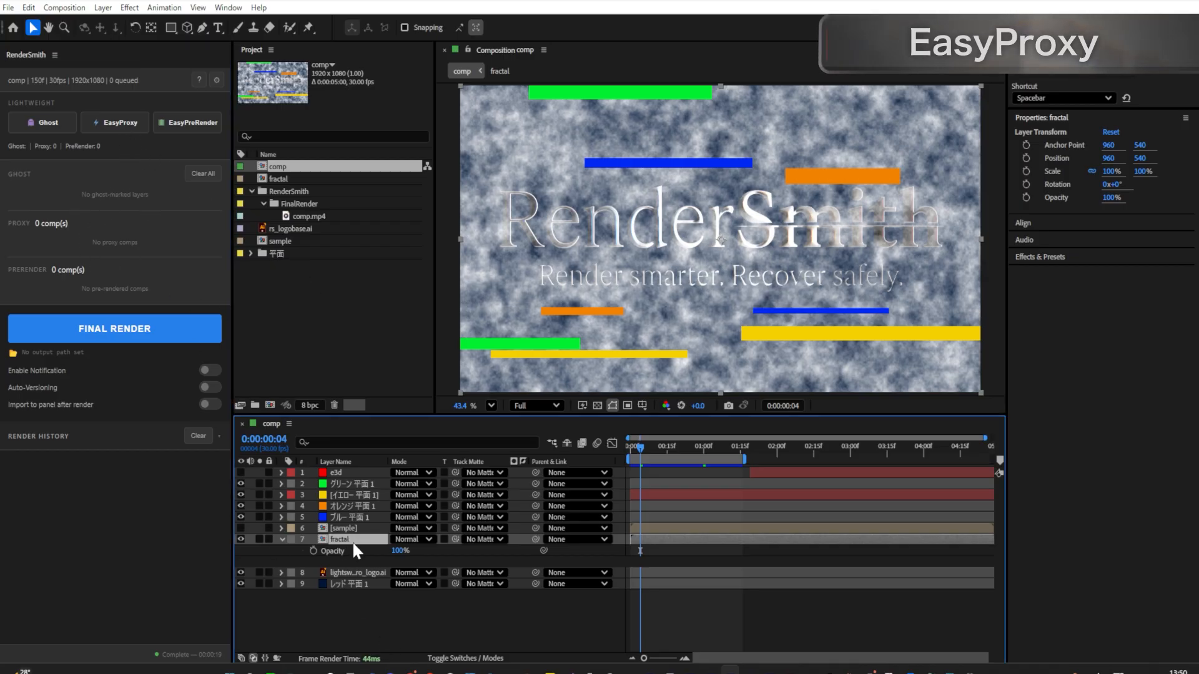
left_click(281, 178)
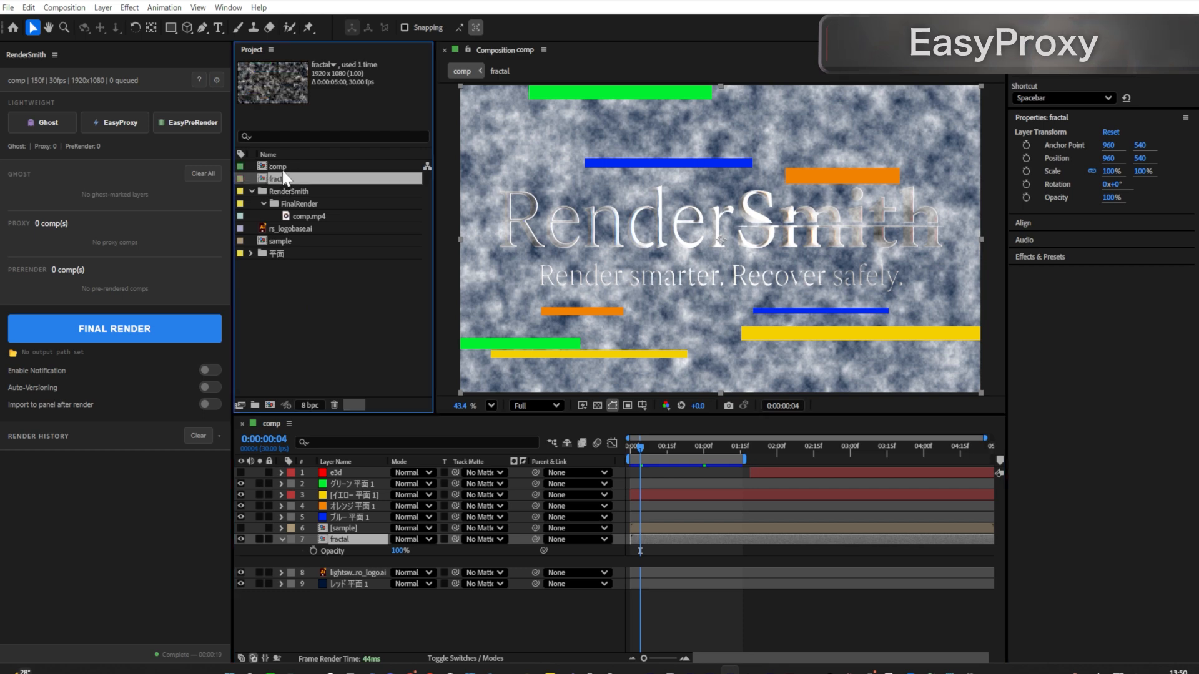
left_click(112, 122)
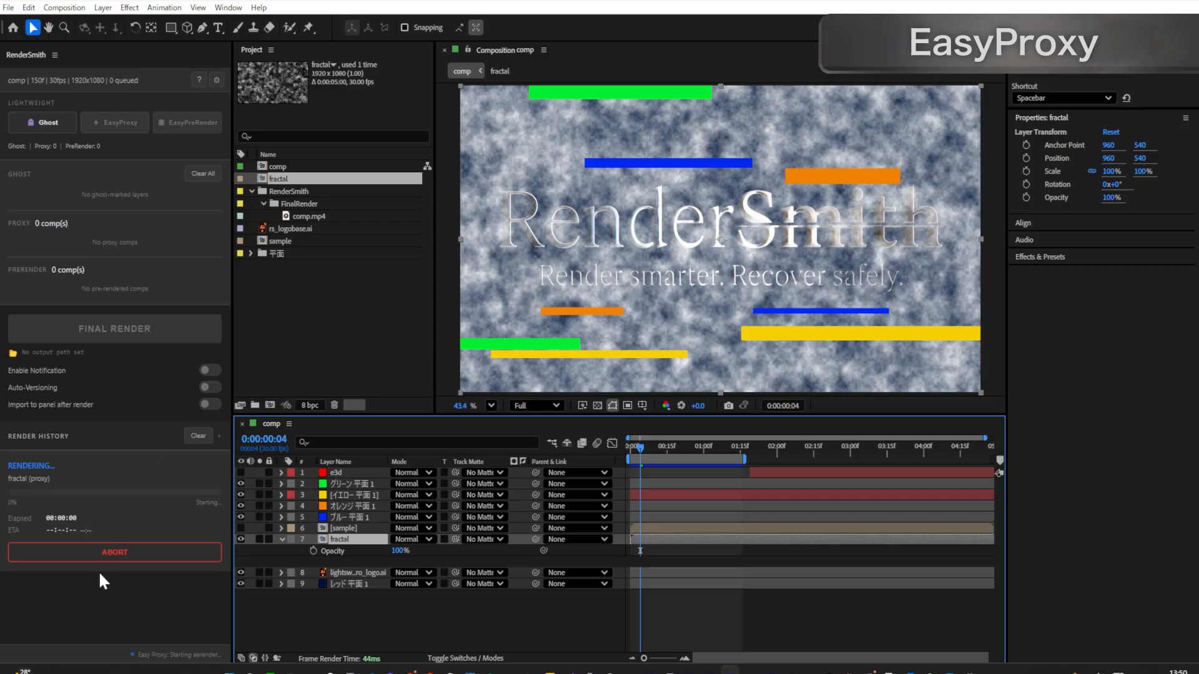
left_click(108, 554)
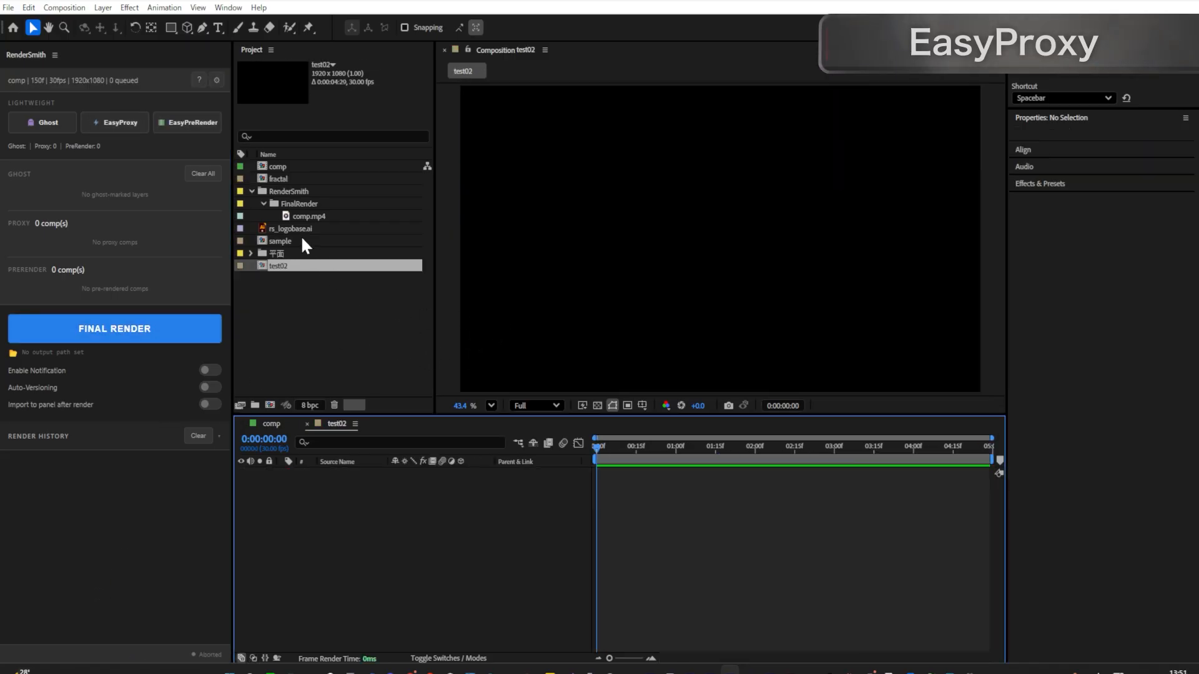
Step: Check which compositions EasyProxy offers with fractal selected in the project and test02 open, and dismiss the list without rendering
double_click(277, 168)
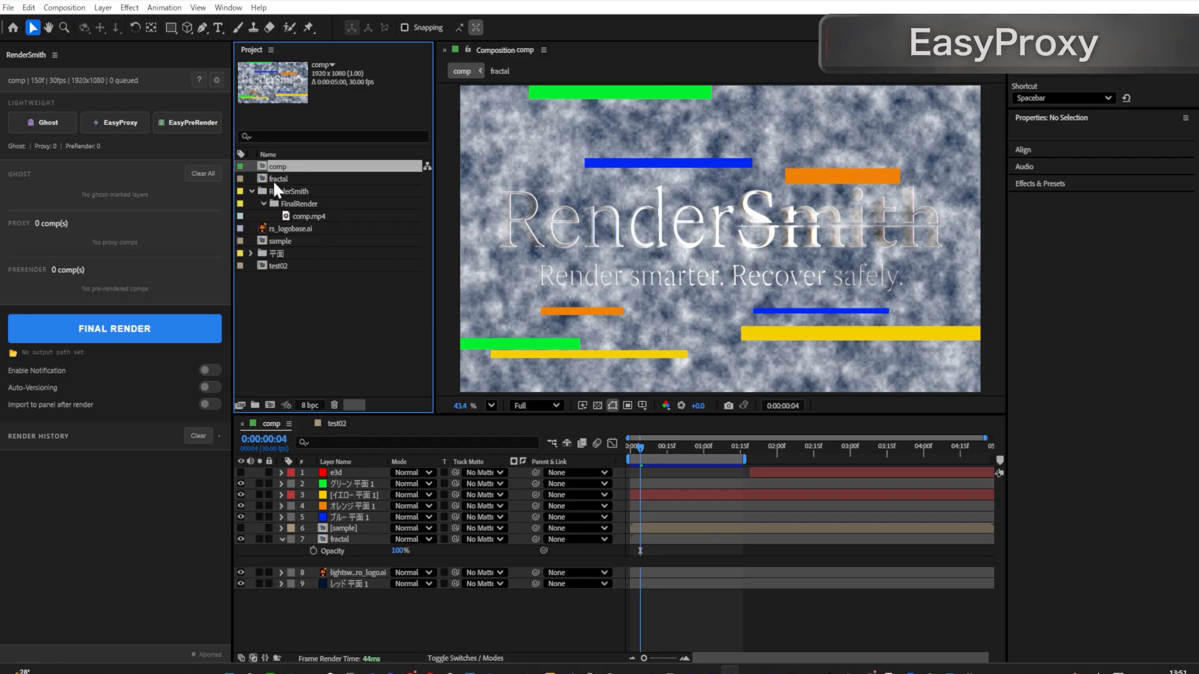
left_click(274, 179)
left_click(334, 423)
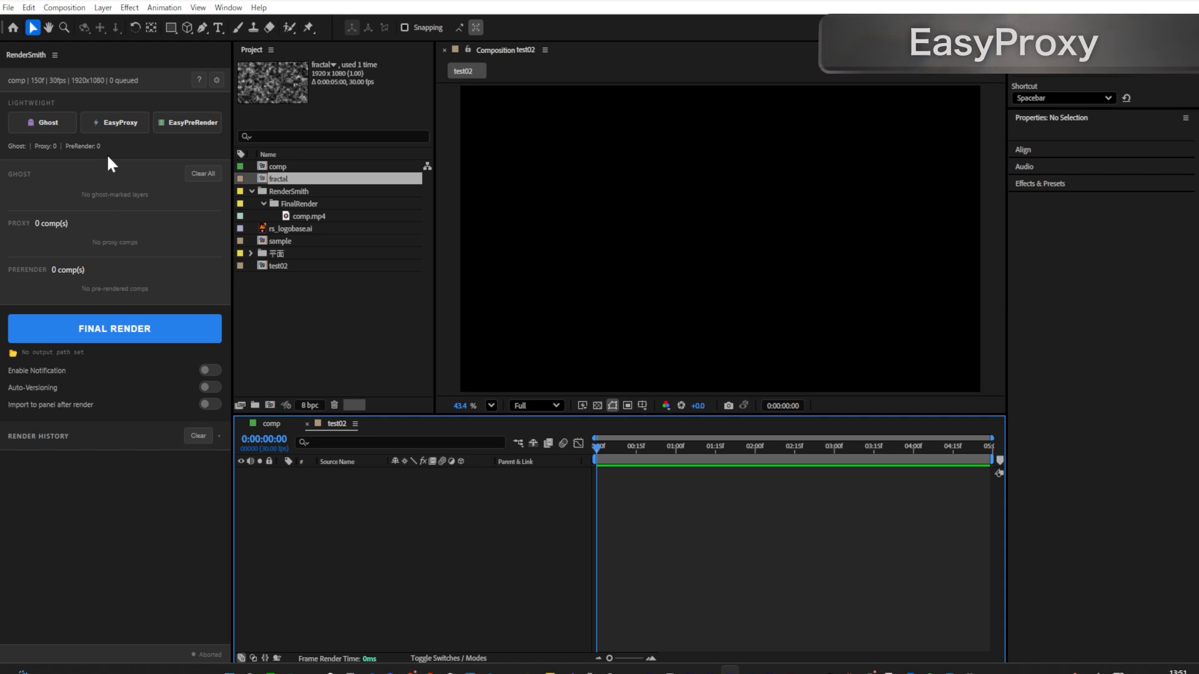
left_click(121, 124)
left_click(121, 125)
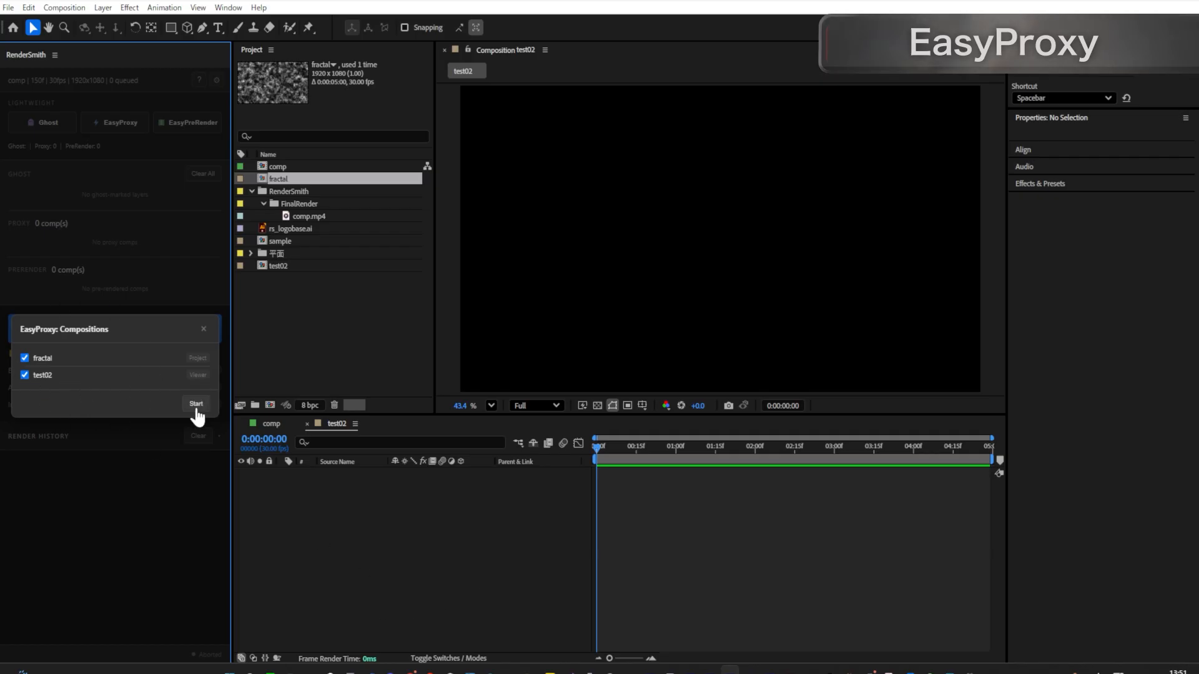
left_click(203, 330)
left_click(153, 337)
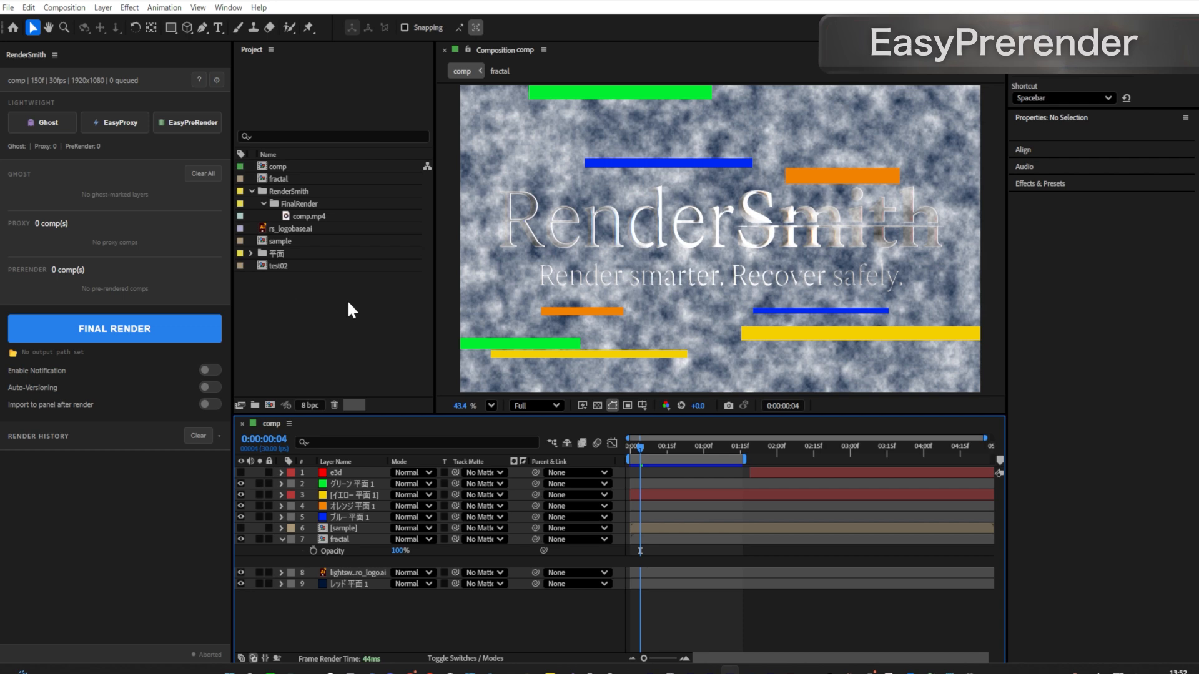
Step: Open the fractal precomp, shorten its work area to about one second, move the current time to the start, and return to comp
left_click(339, 540)
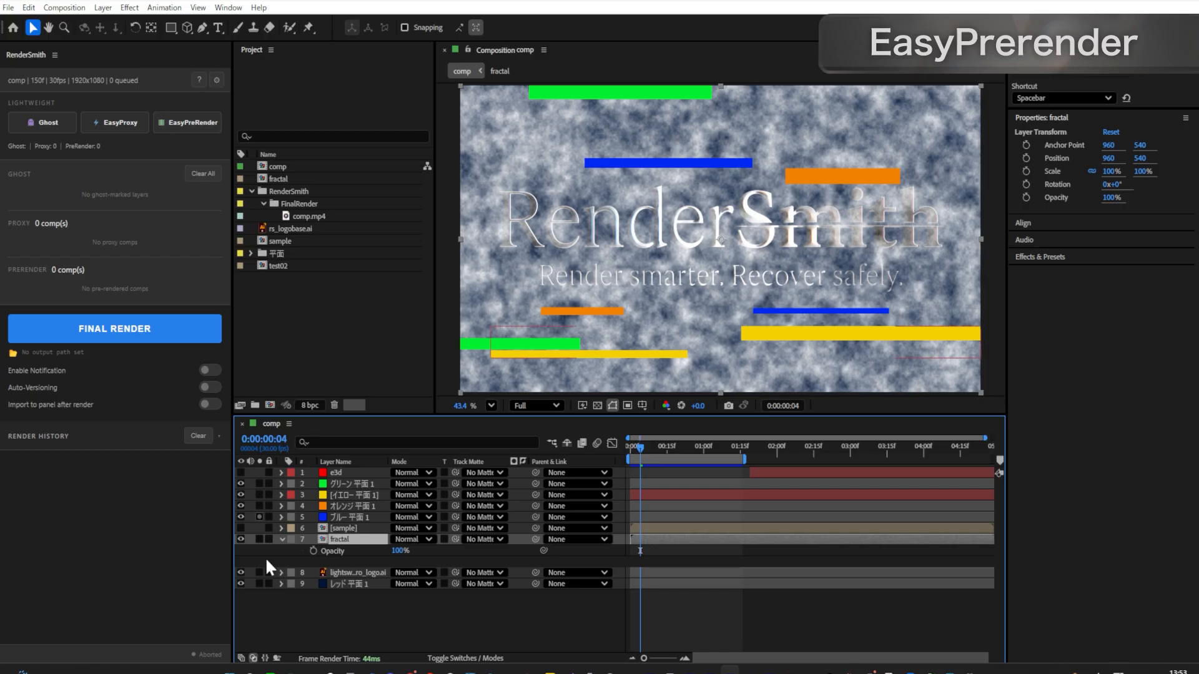
double_click(357, 541)
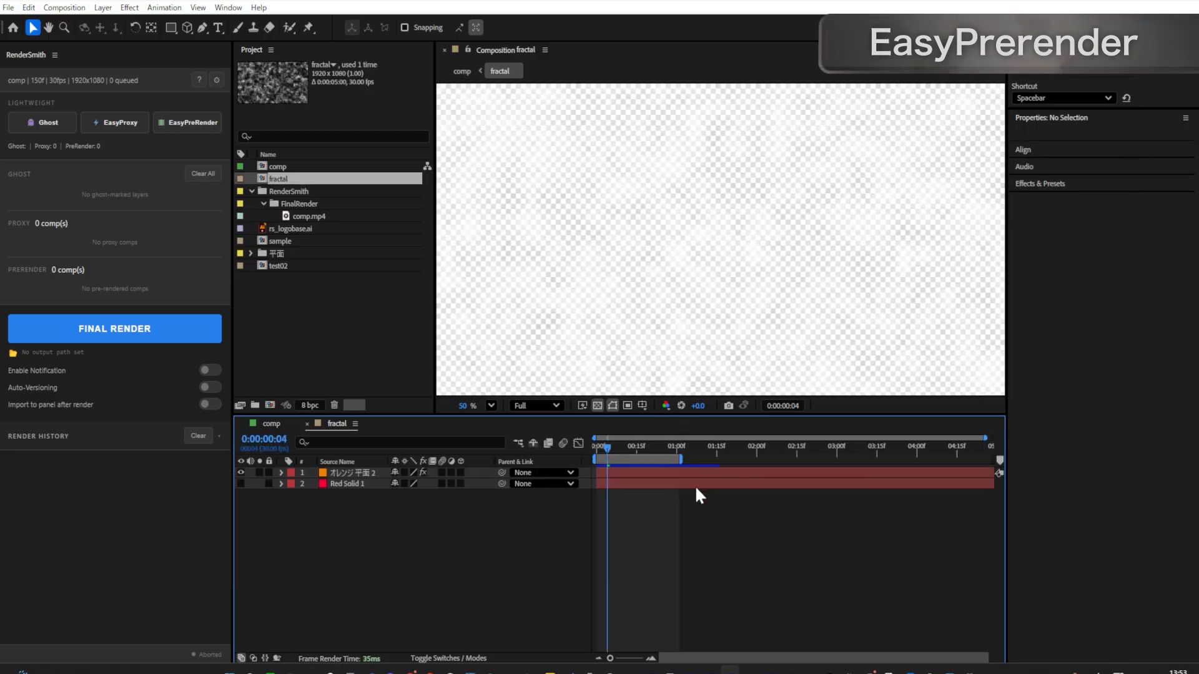
left_click_drag(687, 462, 596, 452)
left_click(271, 424)
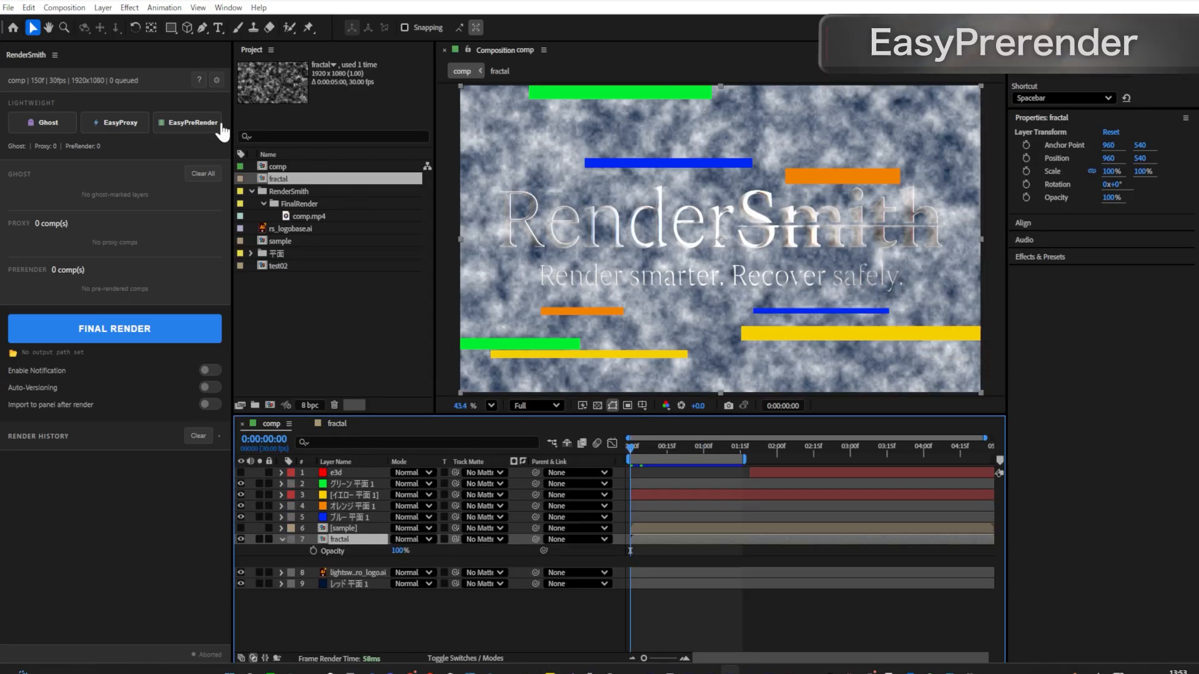
Step: Prerender only the fractal composition with EasyPreRender, leaving comp out of the batch
left_click(190, 127)
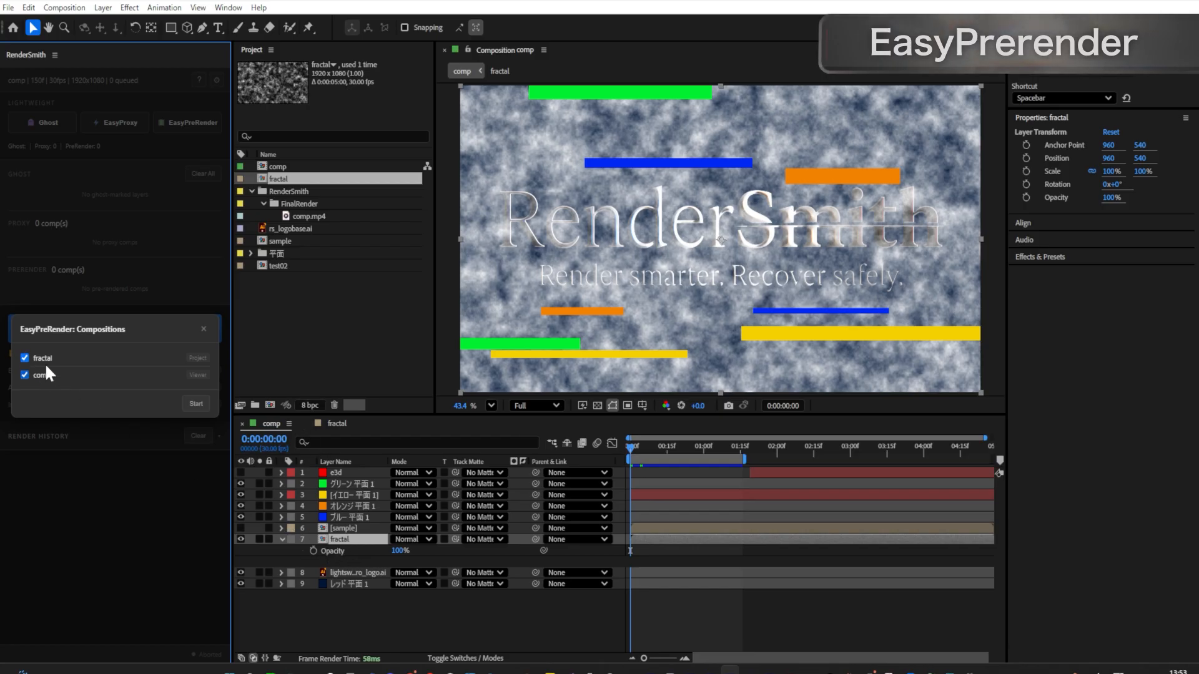
left_click(25, 375)
left_click(194, 405)
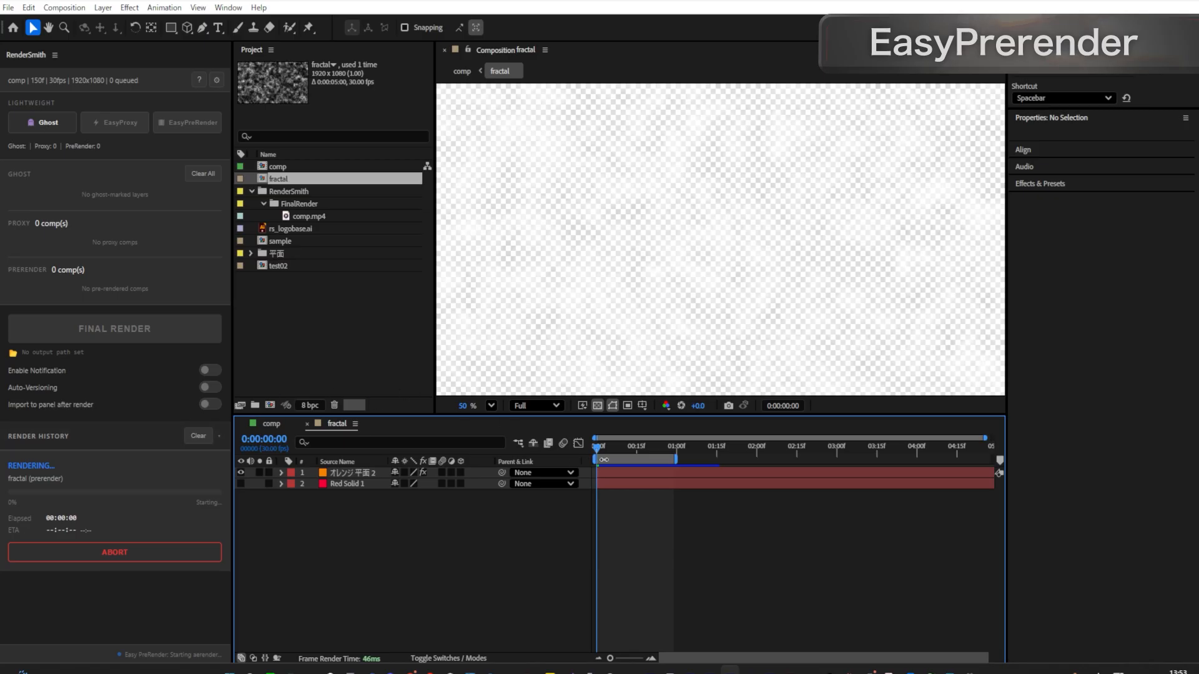
Step: Preview the prerendered fractal composition by scrubbing its timeline, and turn off the viewer's transparency grid
mouse_move(600, 446)
left_mouse_down()
mouse_move(643, 444)
mouse_move(587, 441)
mouse_move(663, 443)
mouse_move(587, 437)
left_mouse_up()
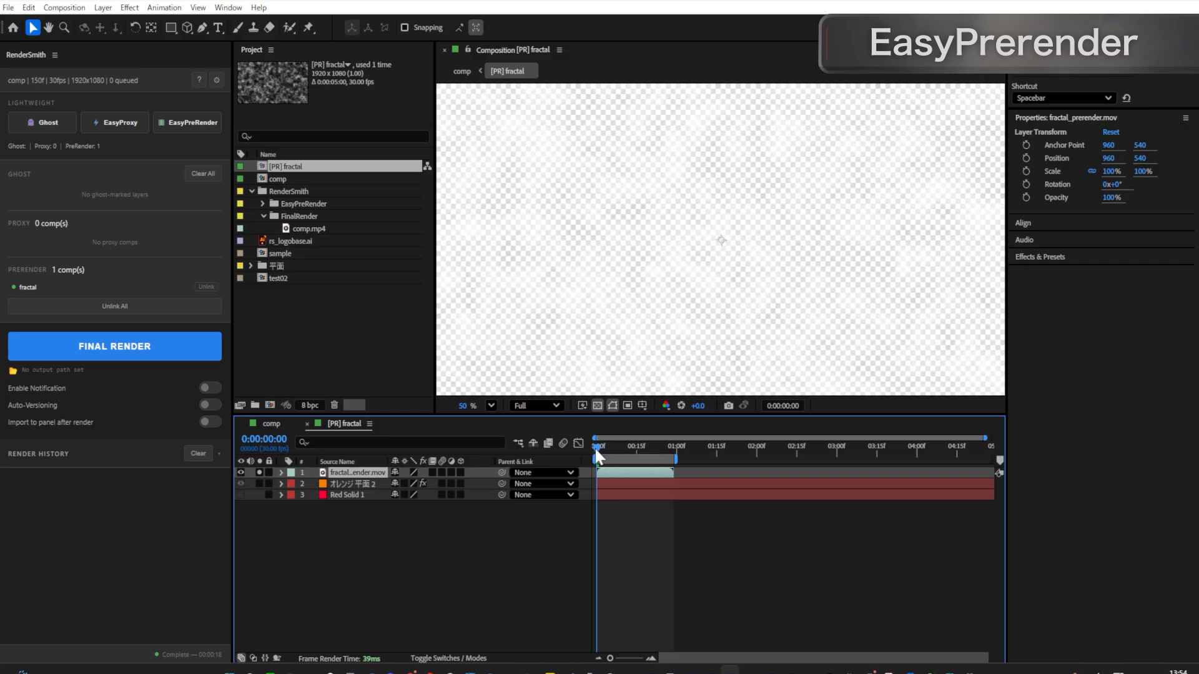
left_click_drag(596, 447, 527, 430)
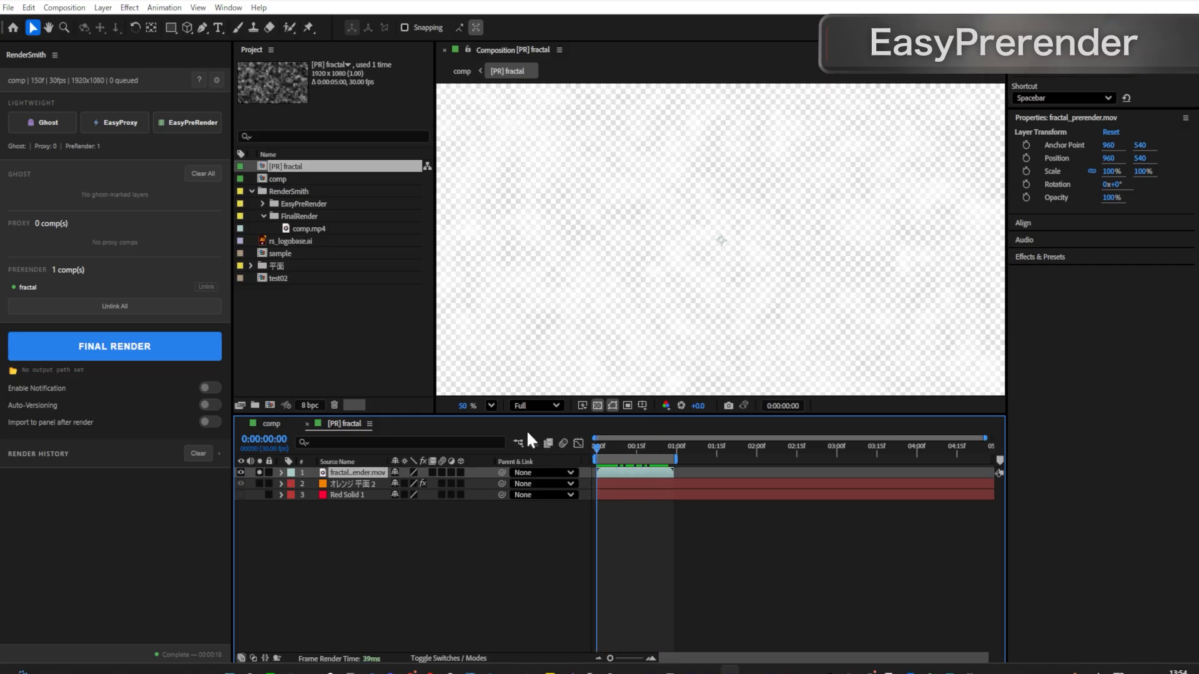
left_click(612, 406)
left_click_drag(660, 446, 590, 444)
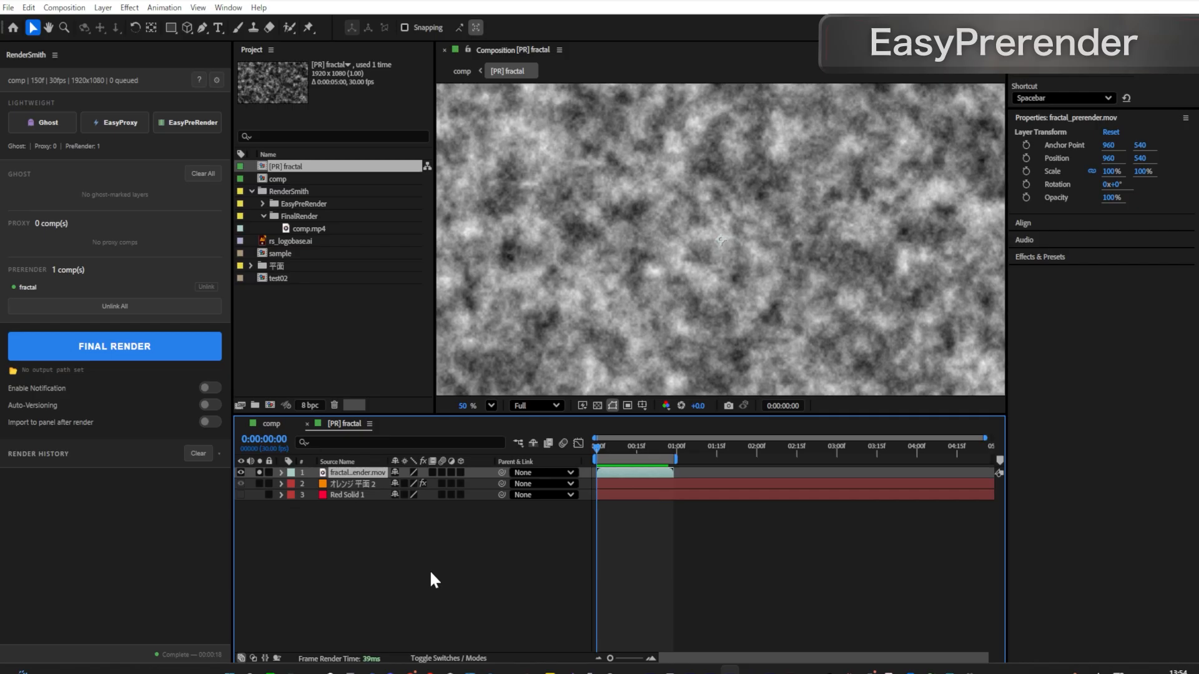
Step: Return to the comp timeline, show source names for the layers, and select the prerendered fractal layer and the comp project item
left_click(271, 424)
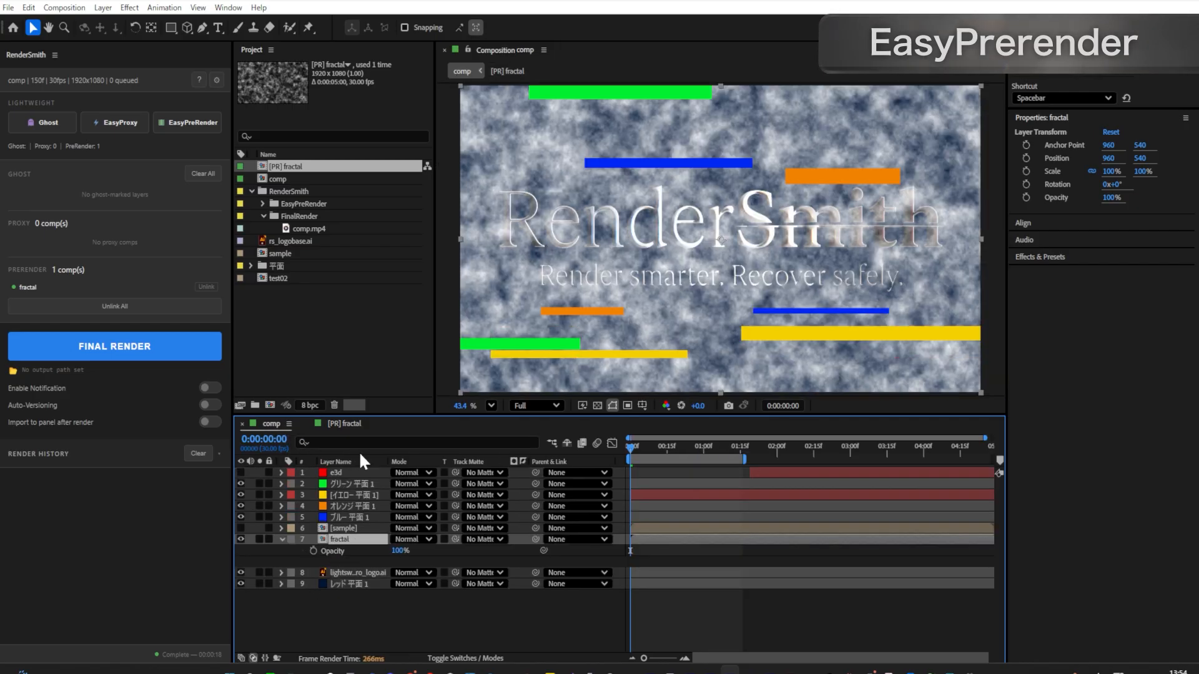
left_click(344, 462)
left_click(352, 537)
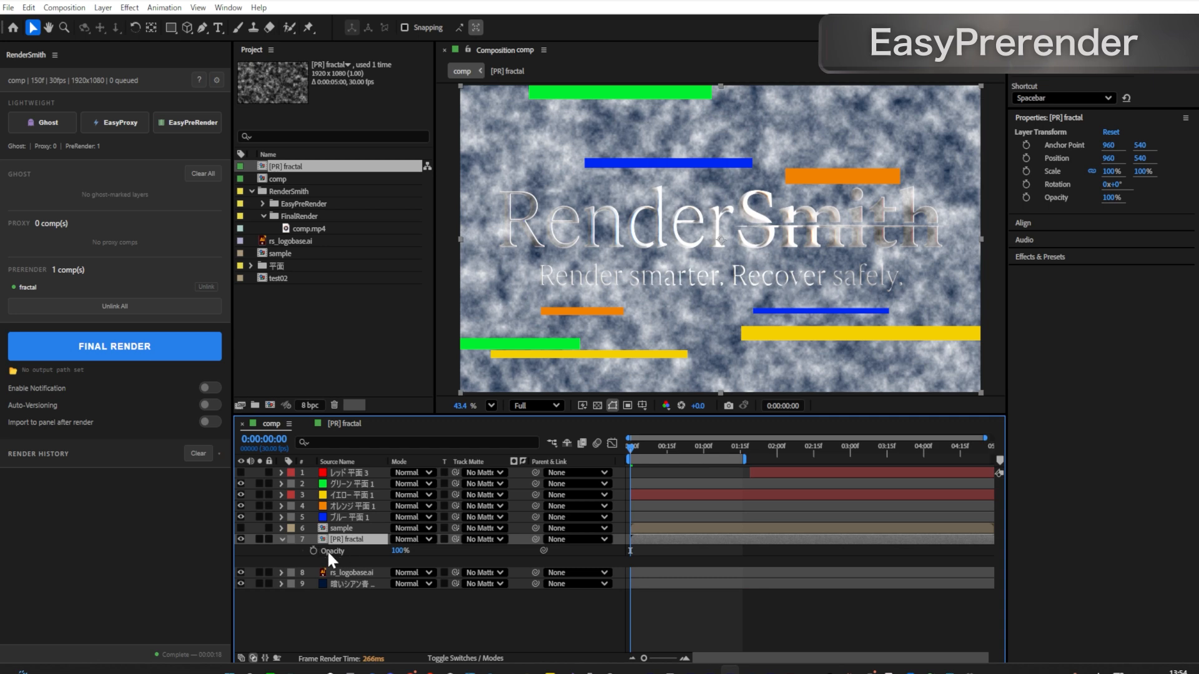
left_click(249, 177)
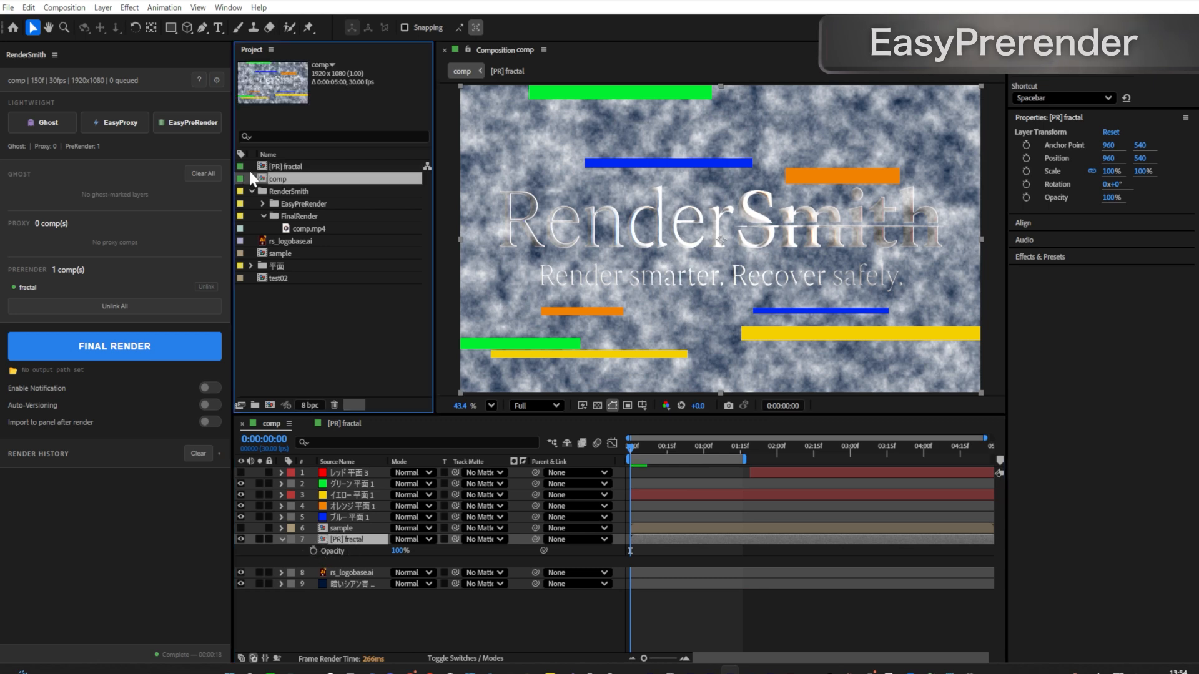
Step: Create an EasyProxy proxy for comp, and unlink all proxies while keeping the fractal prerender linked
left_click(116, 125)
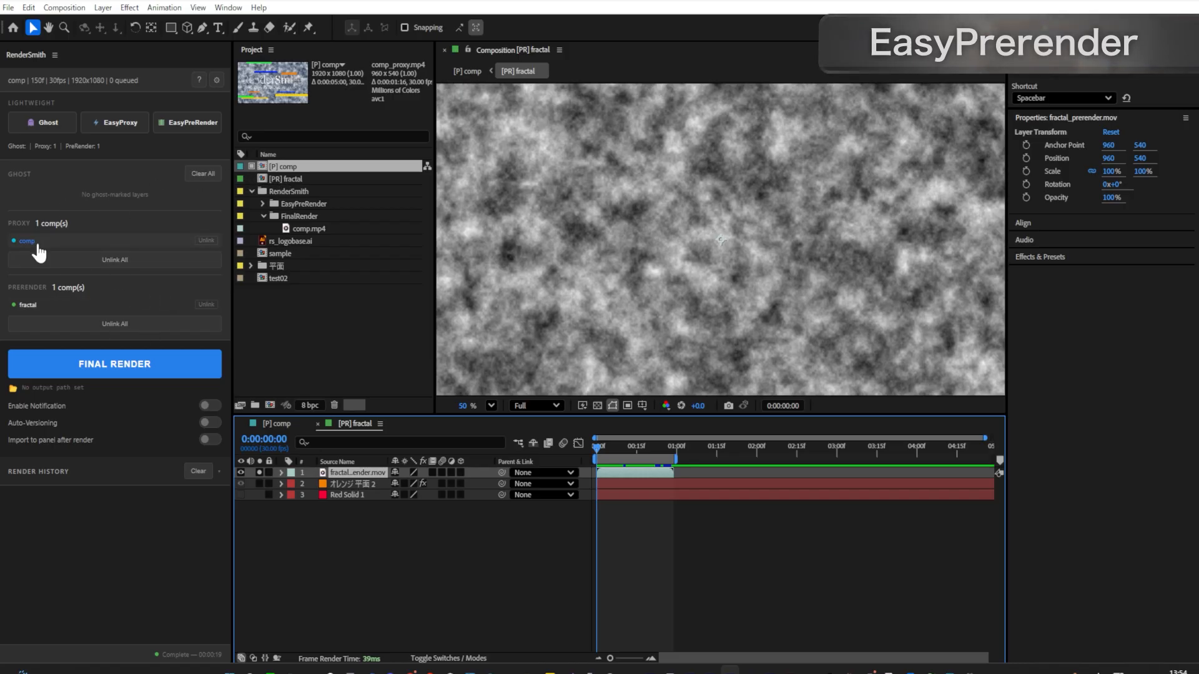
left_click(141, 259)
left_click(140, 261)
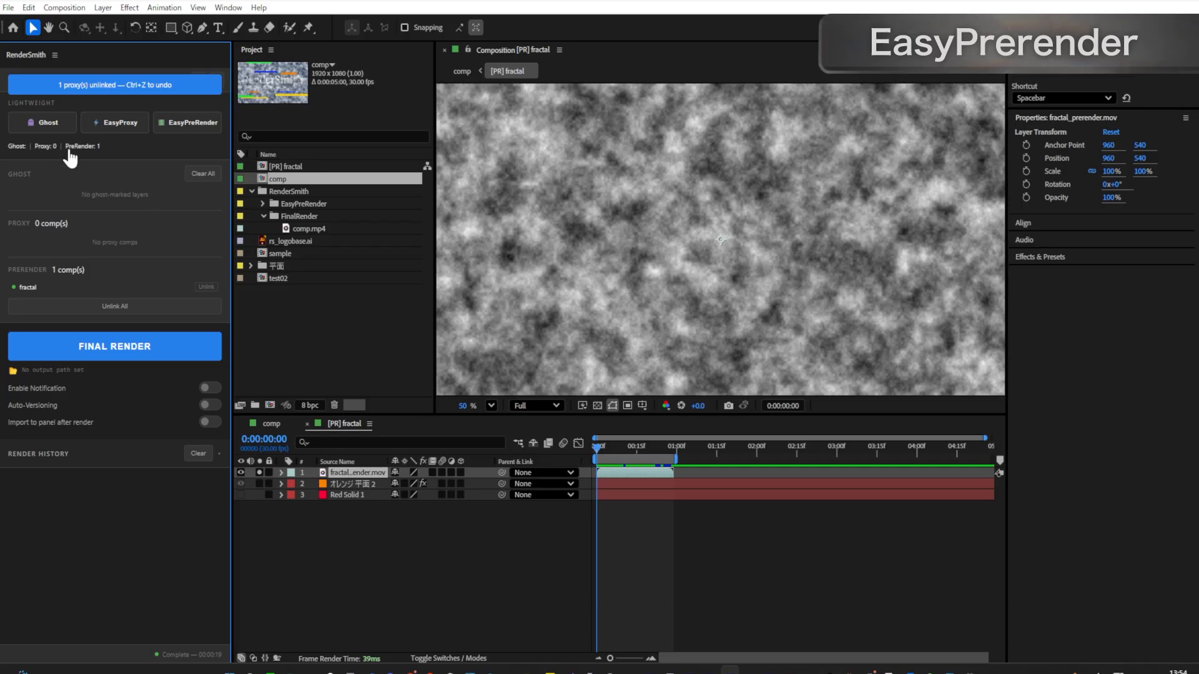
Step: Switch between the comp and [PR] fractal timelines to compare the two compositions, ending in comp
left_click(268, 423)
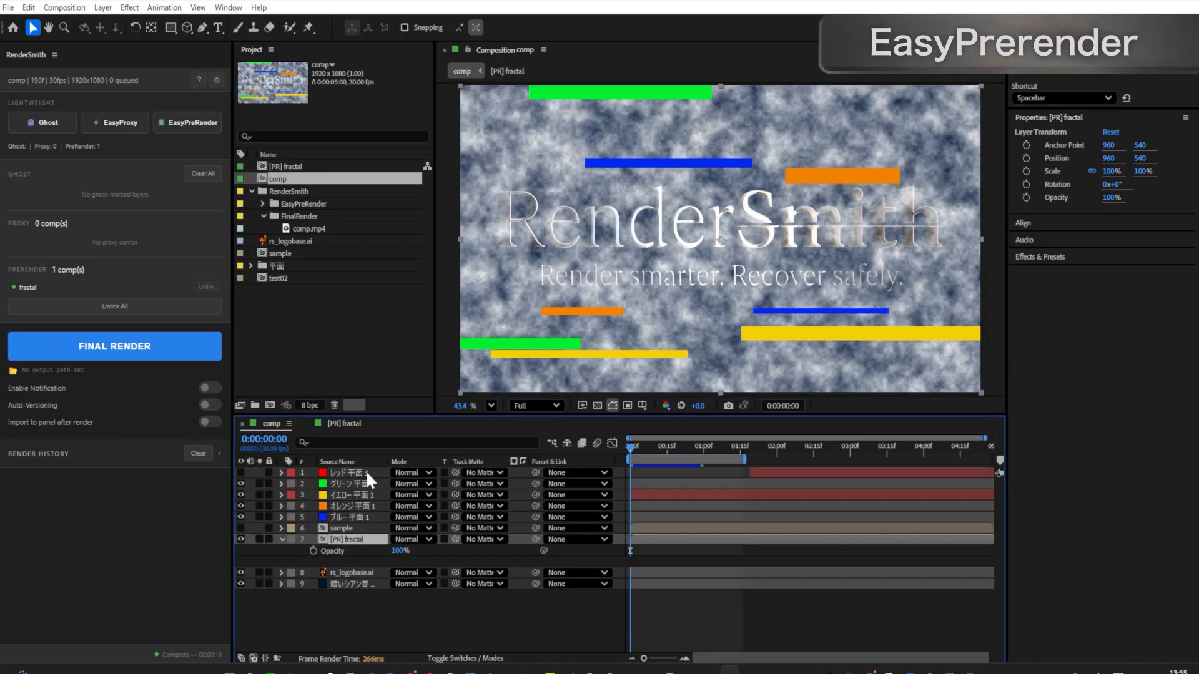
left_click(344, 422)
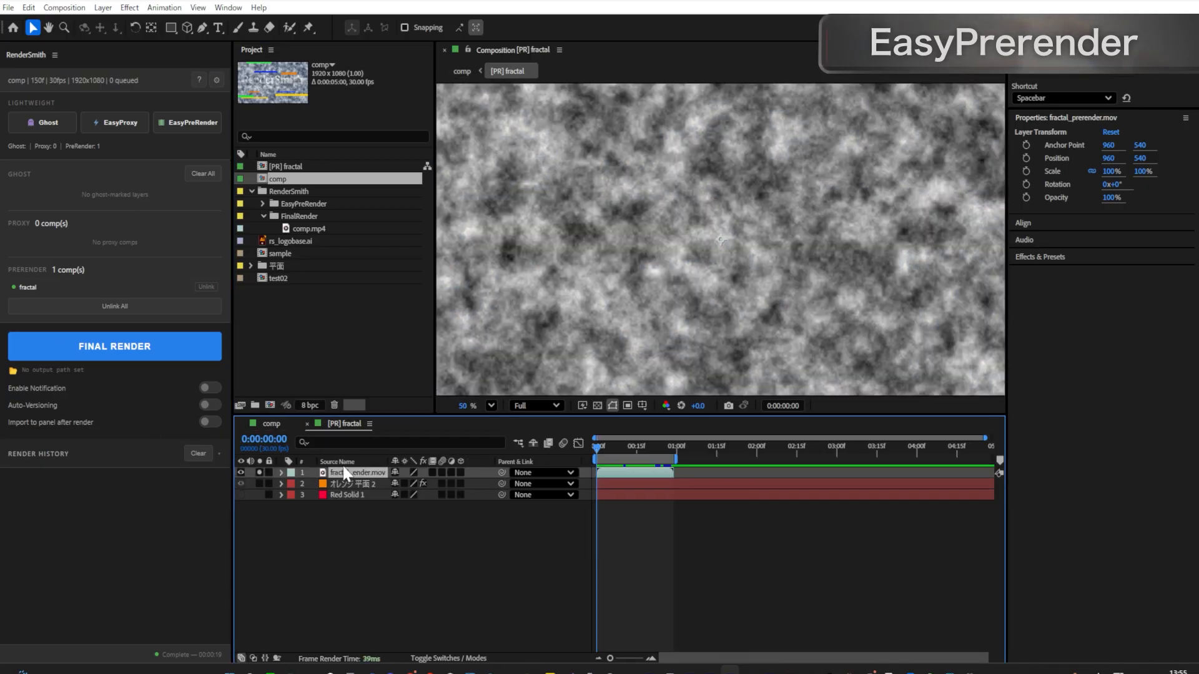
left_click(272, 423)
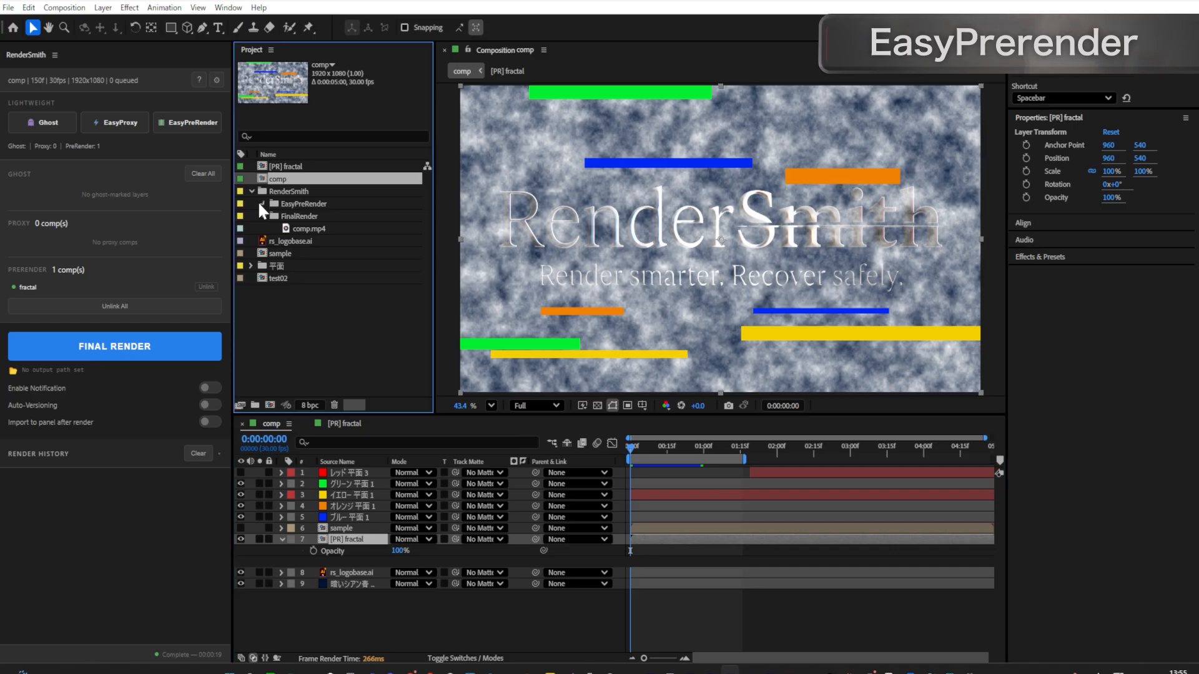
Step: Expand the EasyPreRender folder inside the RenderSmith project folder and select fractal_prerender.mov
left_click(262, 203)
left_click(285, 191)
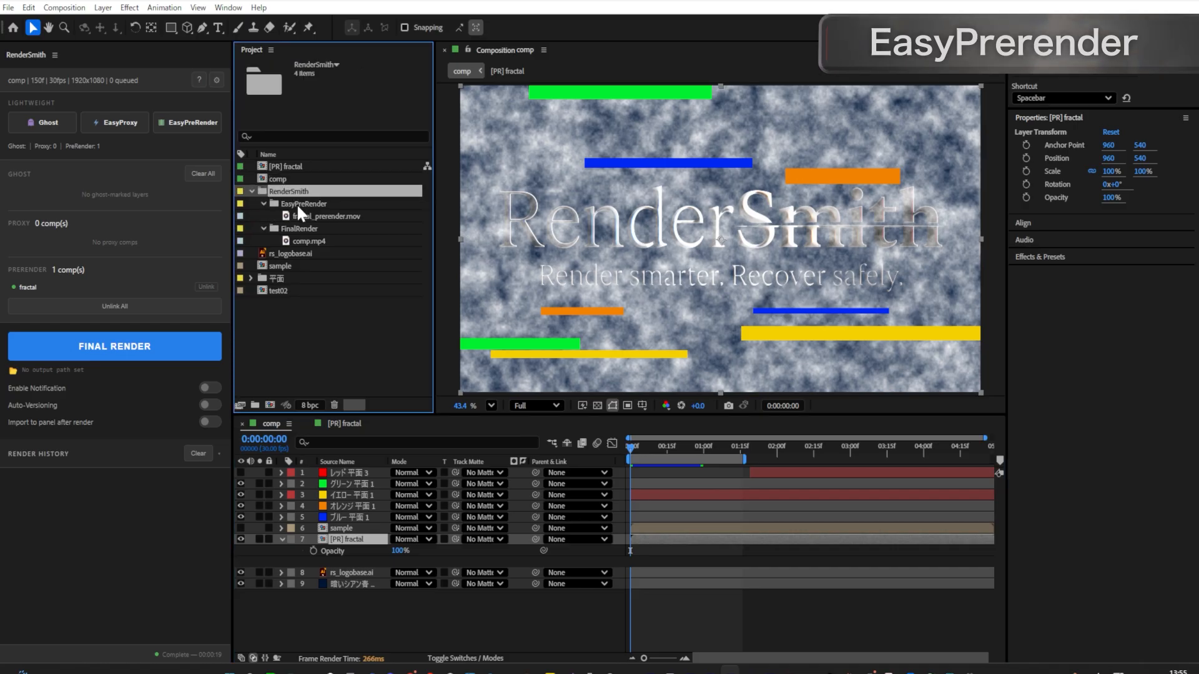
left_click(297, 203)
left_click(299, 218)
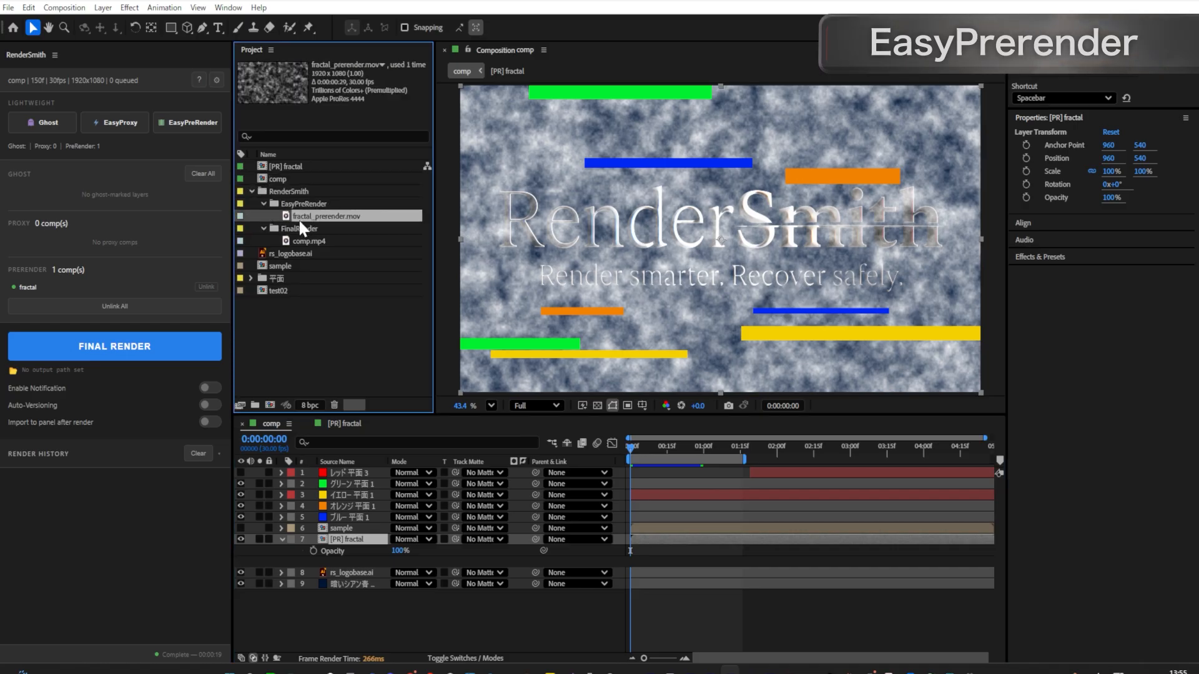
Step: Scrub the comp timeline, and open the [PR] fractal precomp with no layer selected
left_click_drag(647, 446, 564, 452)
double_click(350, 541)
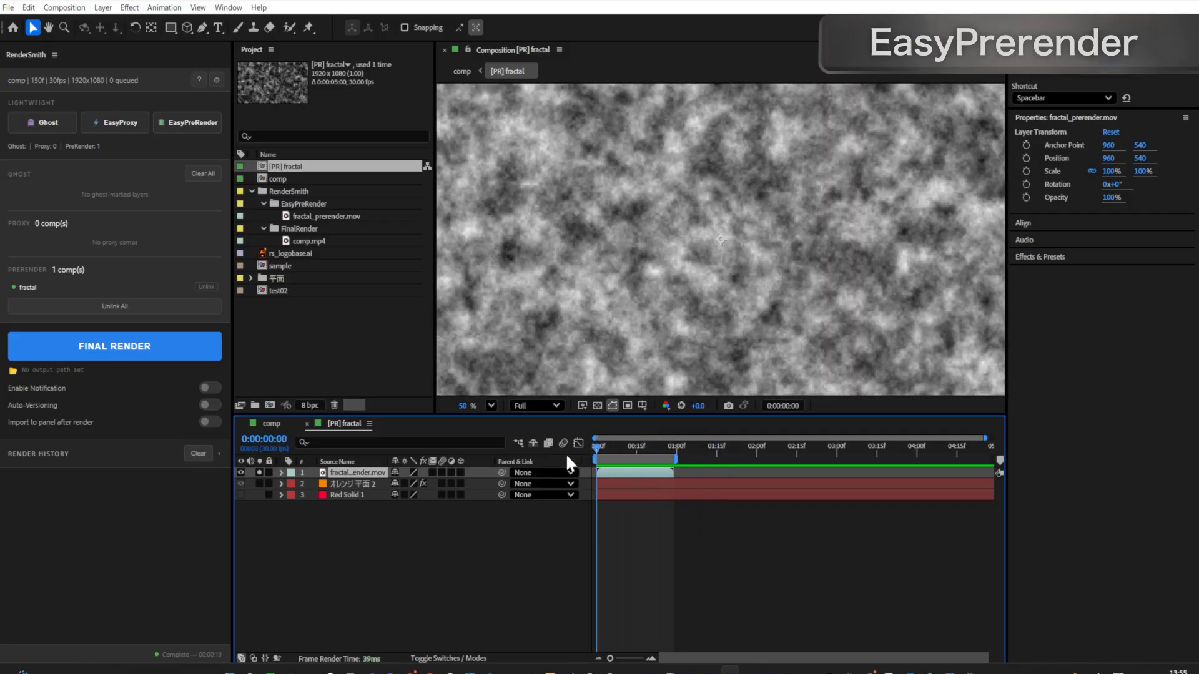
left_click(454, 534)
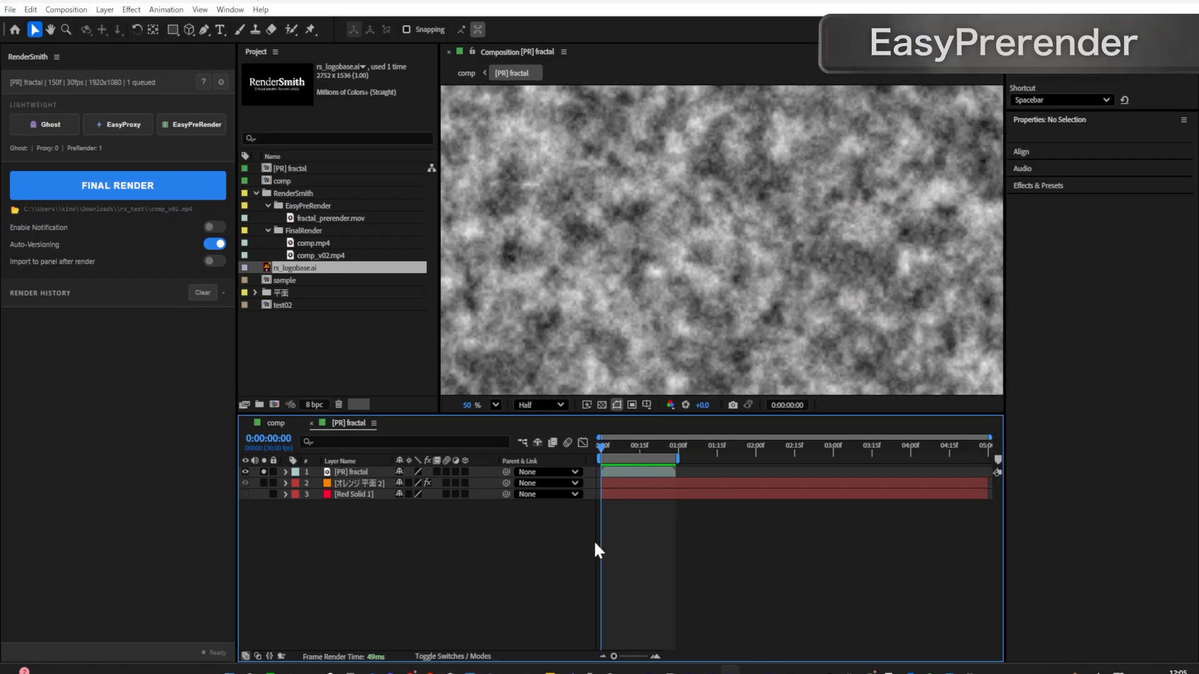
Step: Reveal the scale of the [PR] fractal layer and set it to 147%
left_click(350, 470)
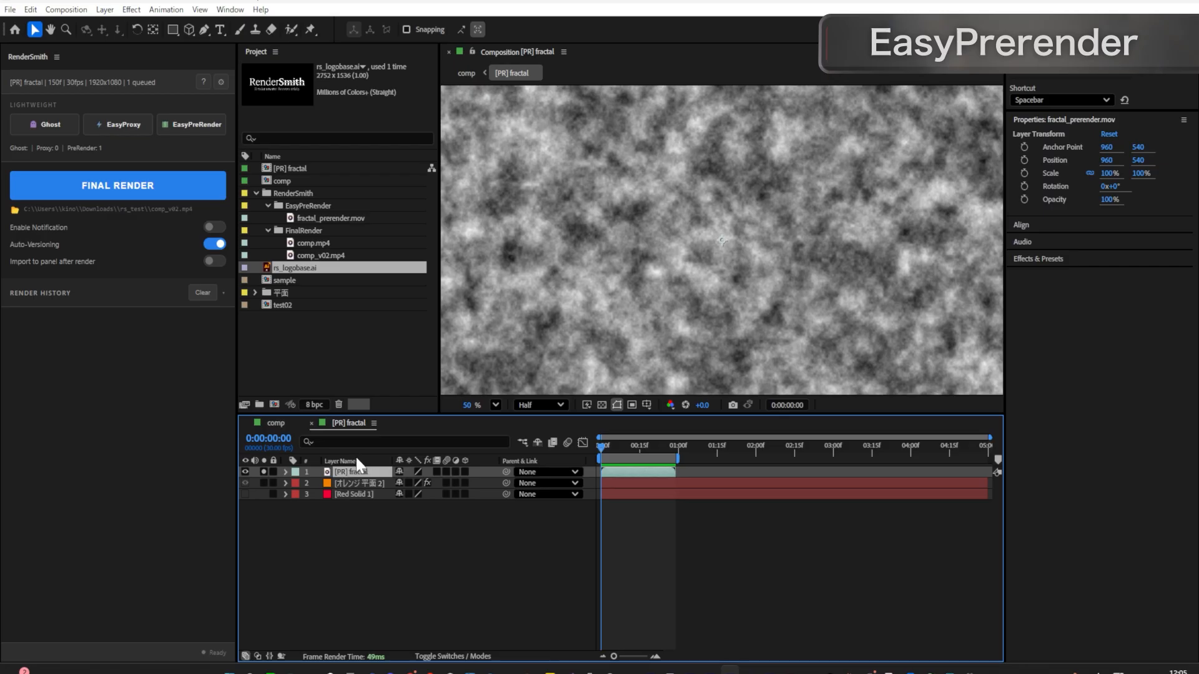
key("s")
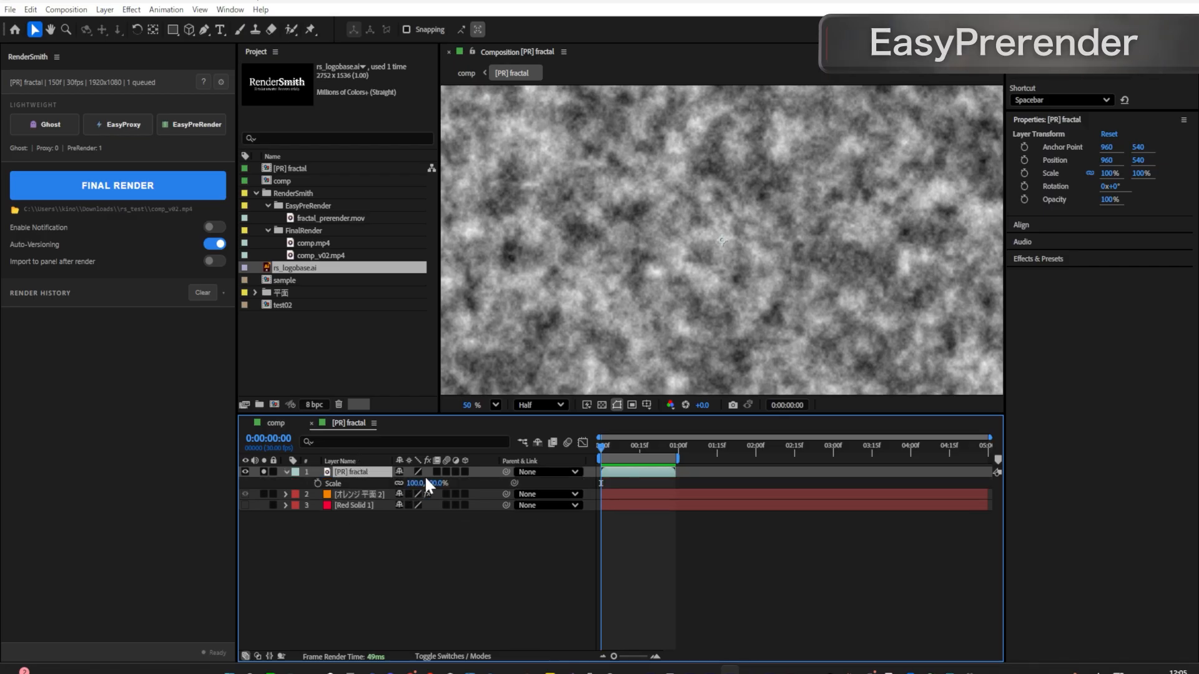
left_click_drag(426, 484, 445, 481)
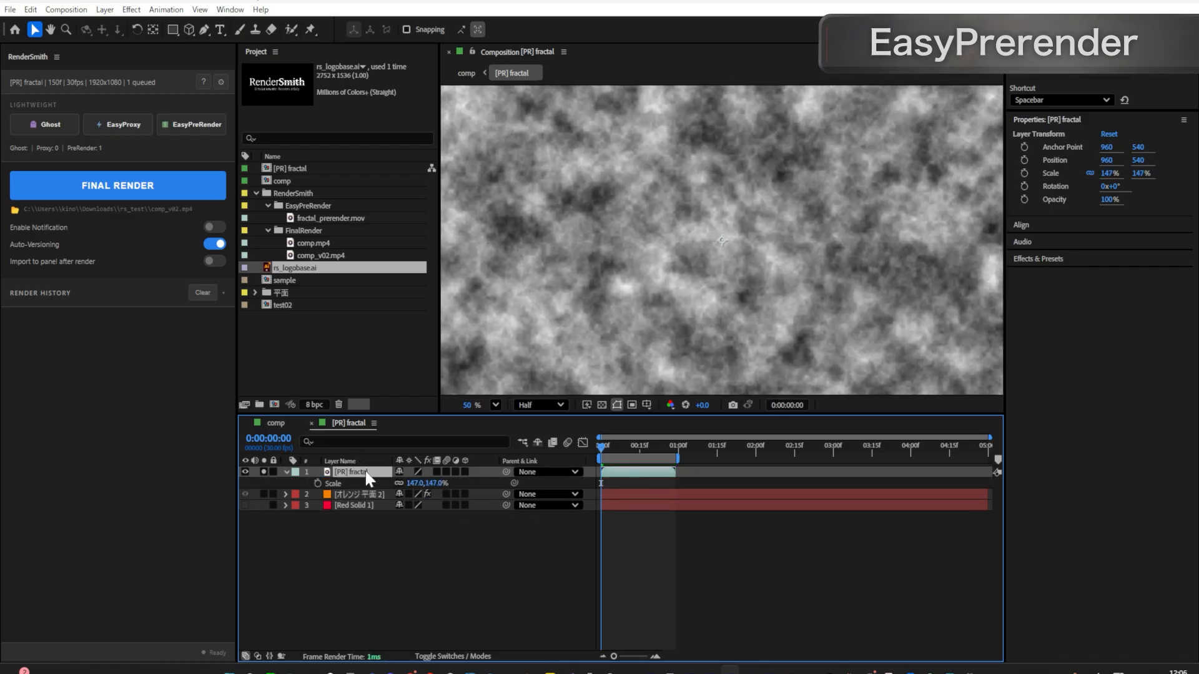
Step: Enable time remapping on the [PR] fractal layer, move its end keyframe to about 1 second 14 frames, and preview the playback
key("ctrl+alt+t")
left_click_drag(676, 482, 713, 483)
key("space")
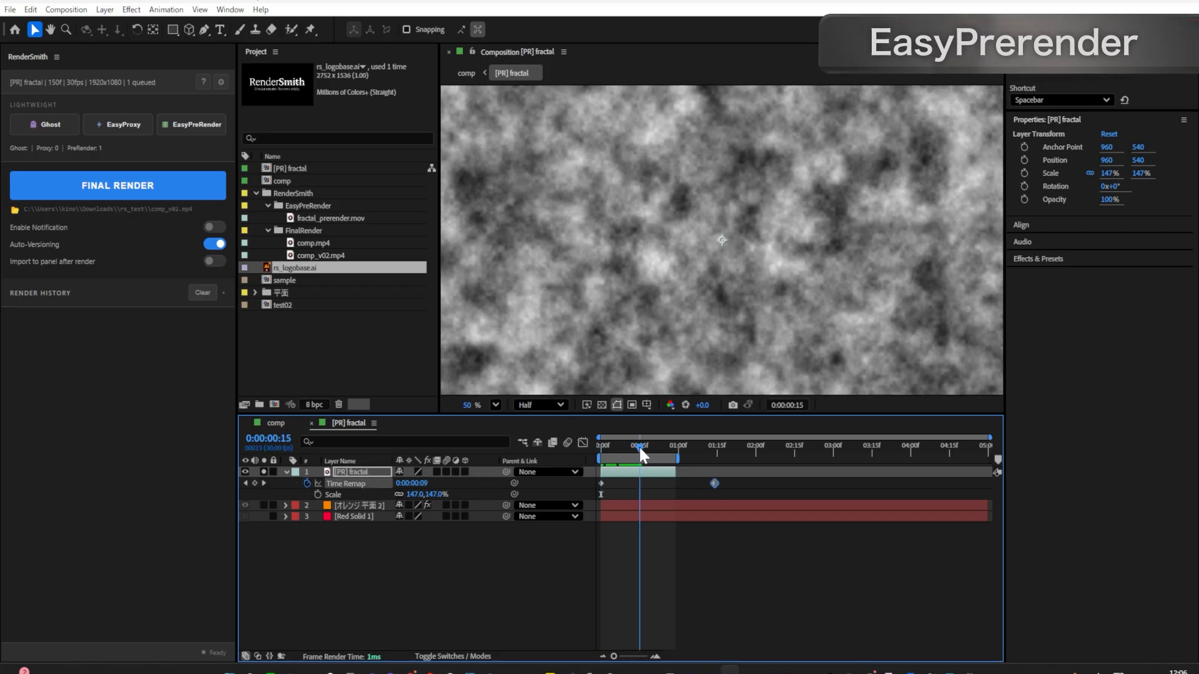
key("space")
Step: Open the change options for the modified fractal prerender, and scrub the timeline with the [PR] fractal layer selected
left_click(77, 150)
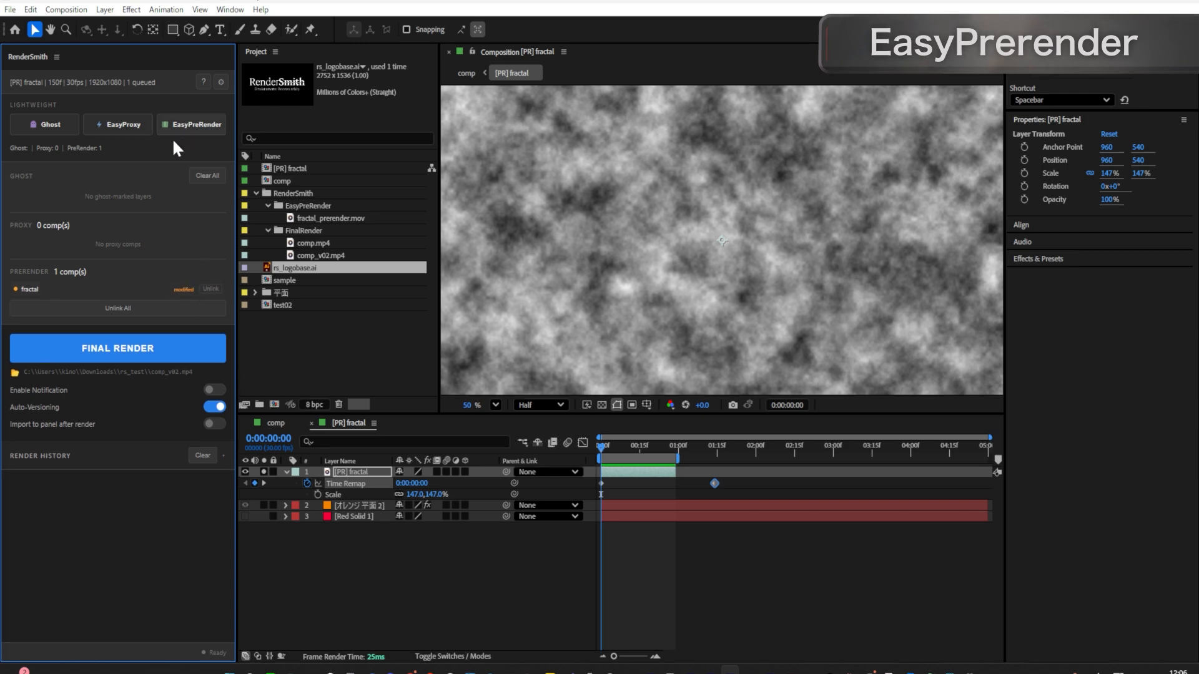
left_click(190, 292)
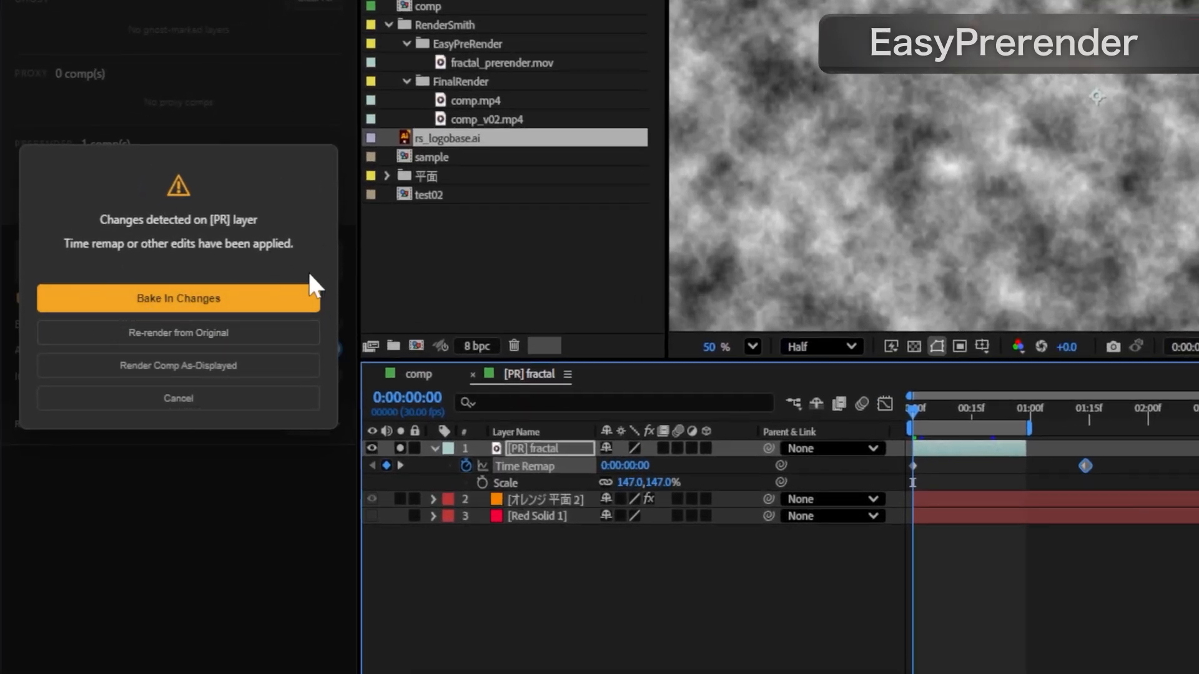
left_click(542, 449)
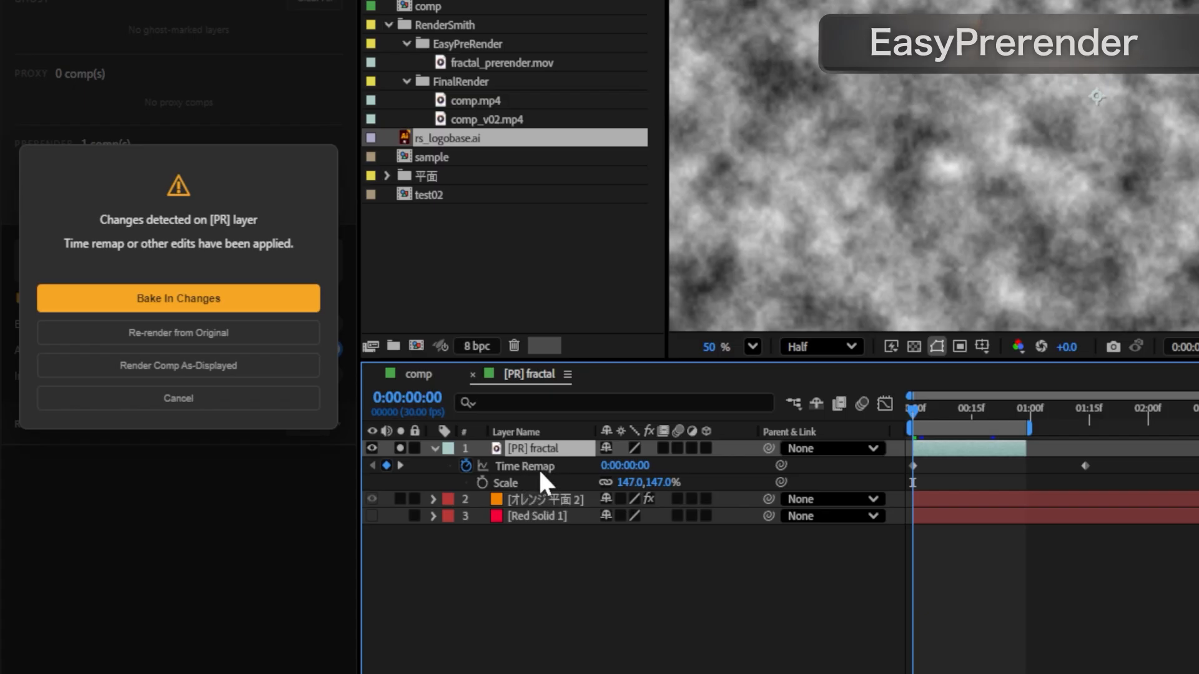
left_click_drag(918, 409, 800, 405)
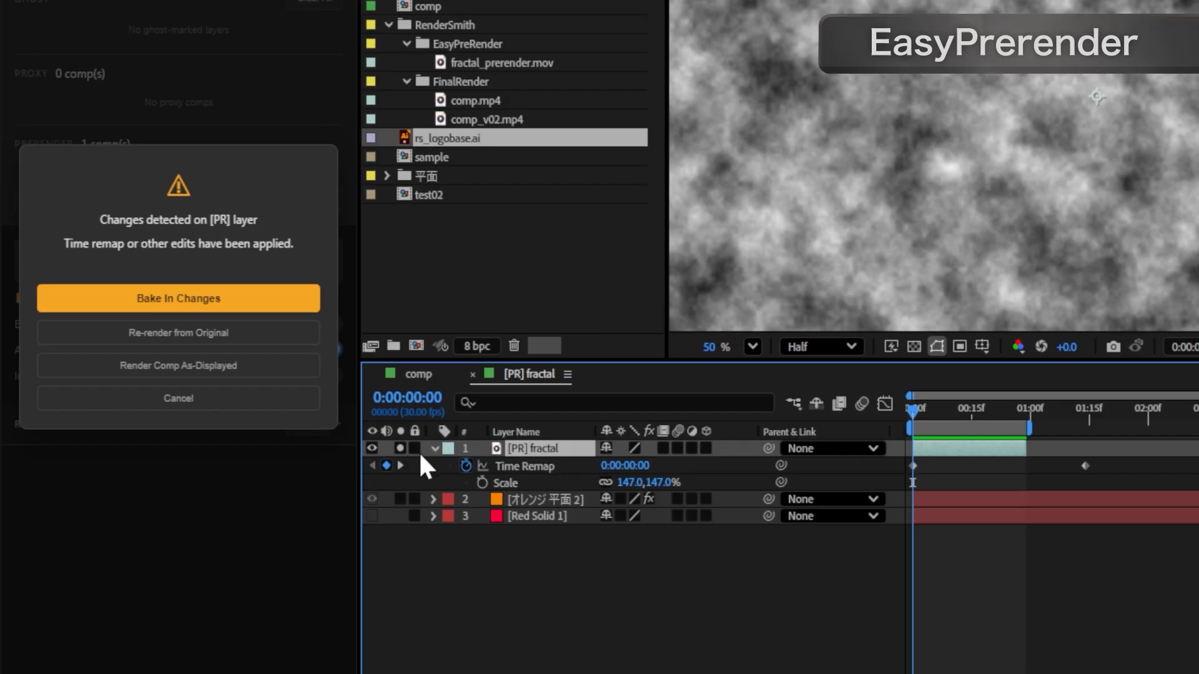
Step: Examine the [PR] fractal layer against the original オレンジ 平面 2 and Red Solid 1 layers that the render options concern
left_click(522, 501)
left_click(520, 513, "shift")
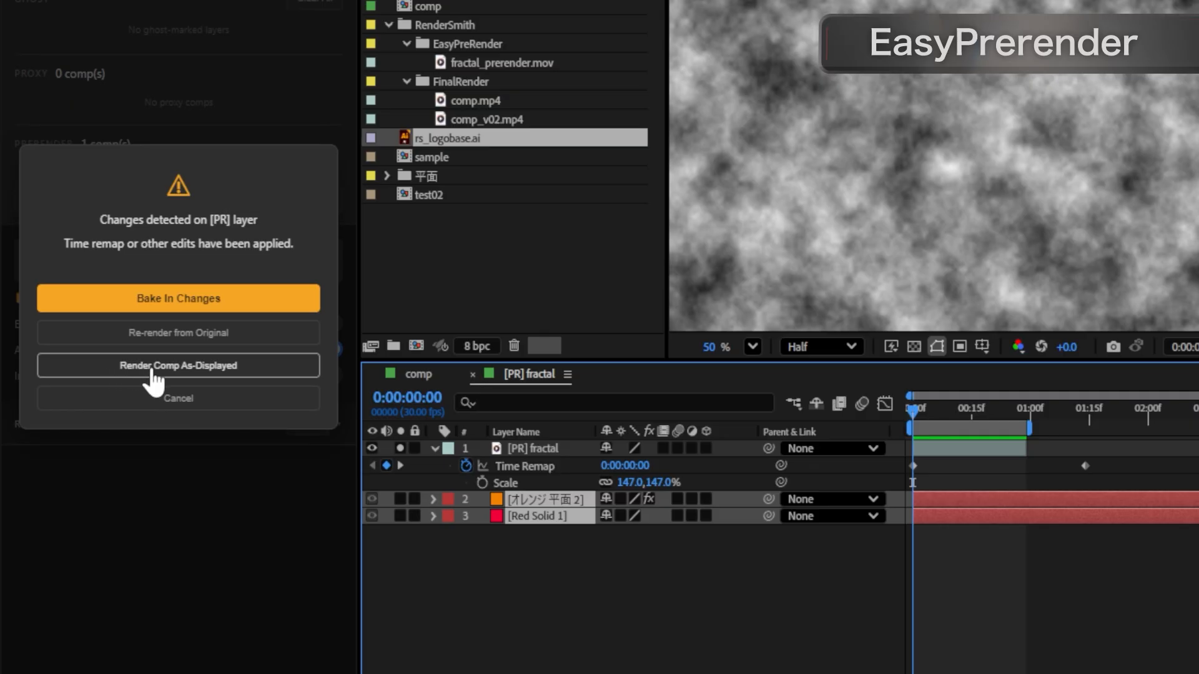
left_click(539, 568)
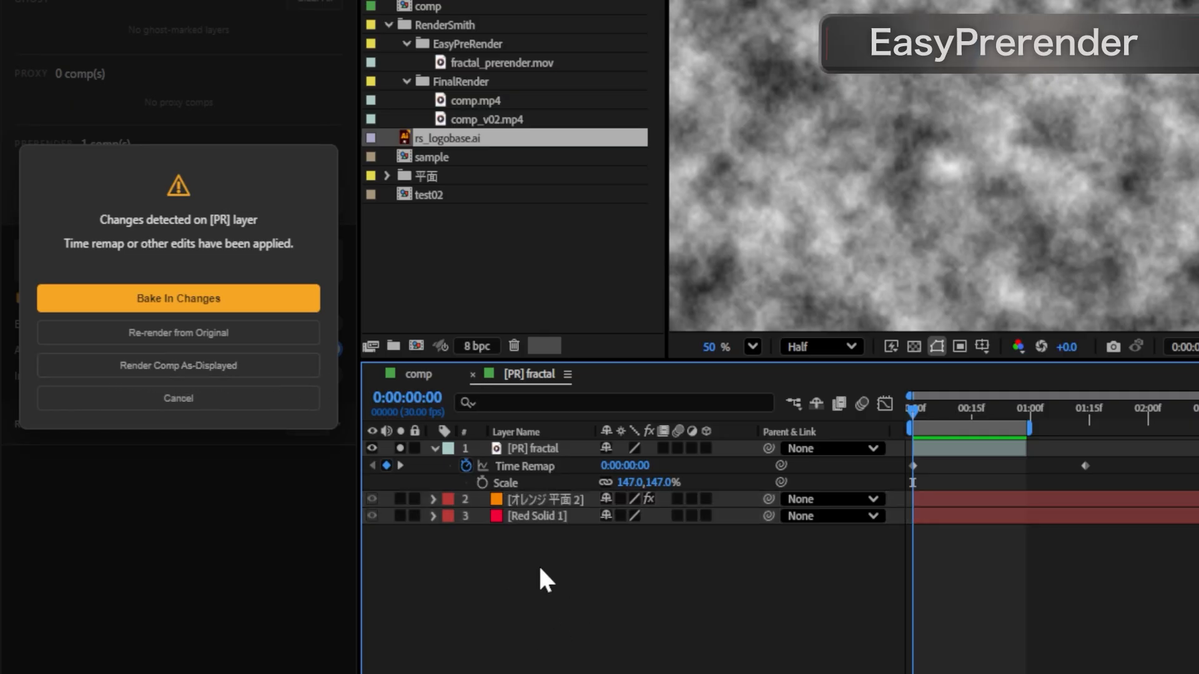
left_click(536, 447)
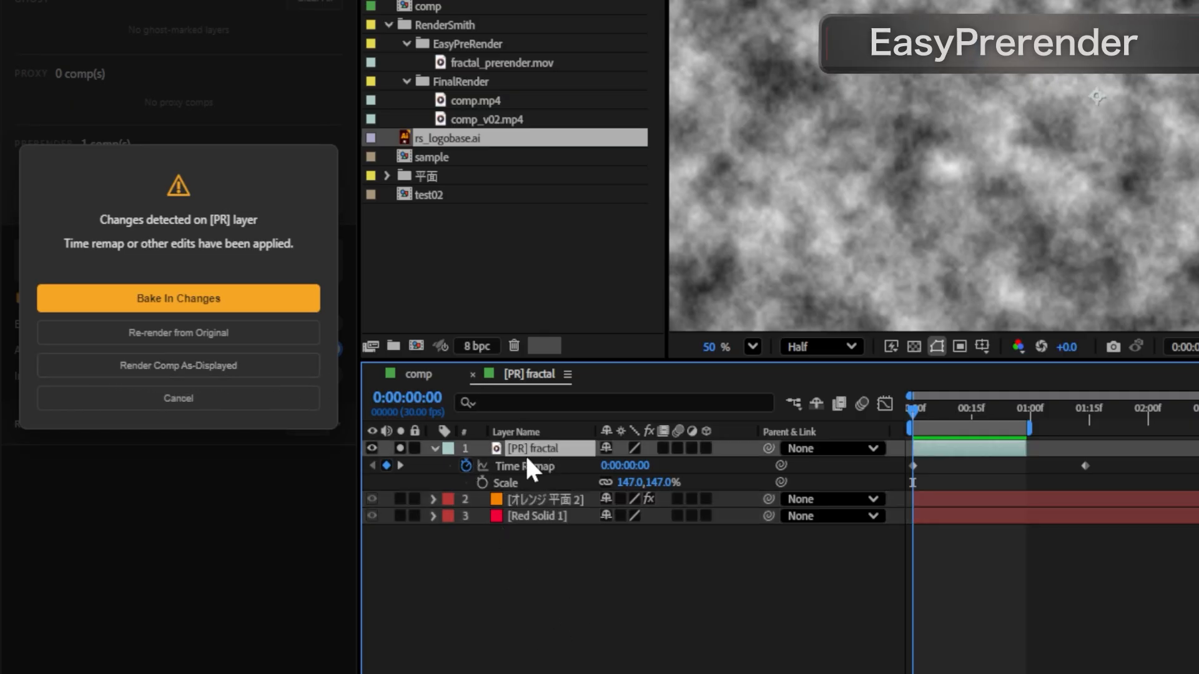
left_click(400, 516)
left_click(400, 516)
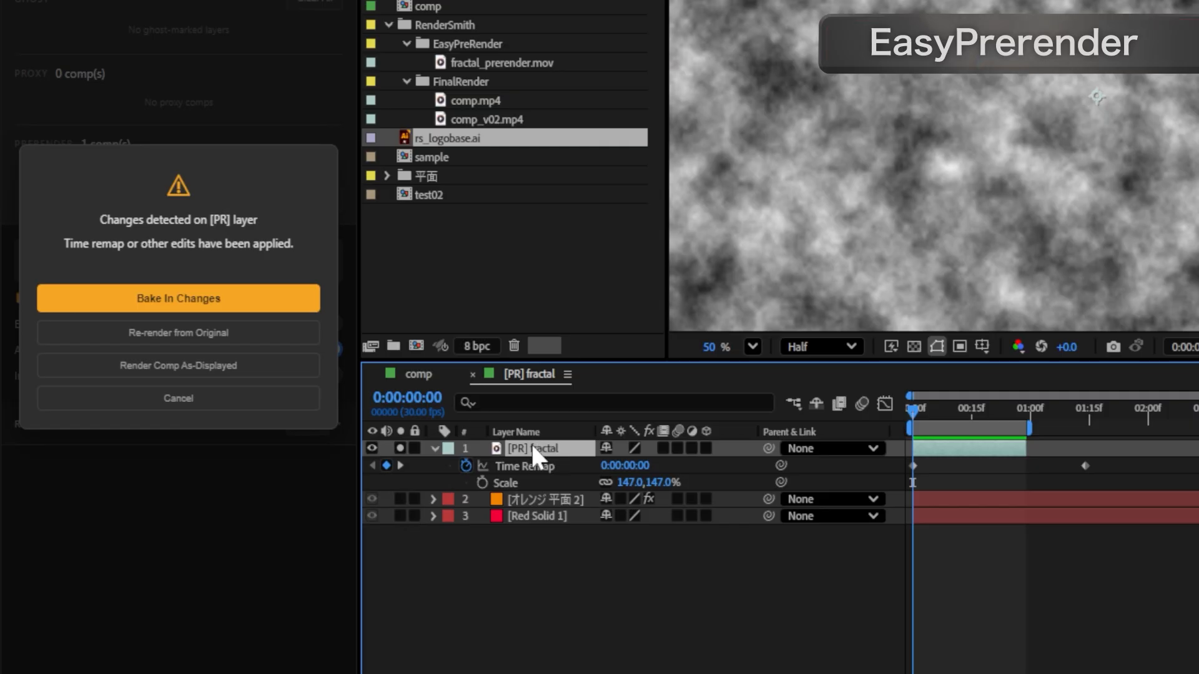
left_click(528, 499)
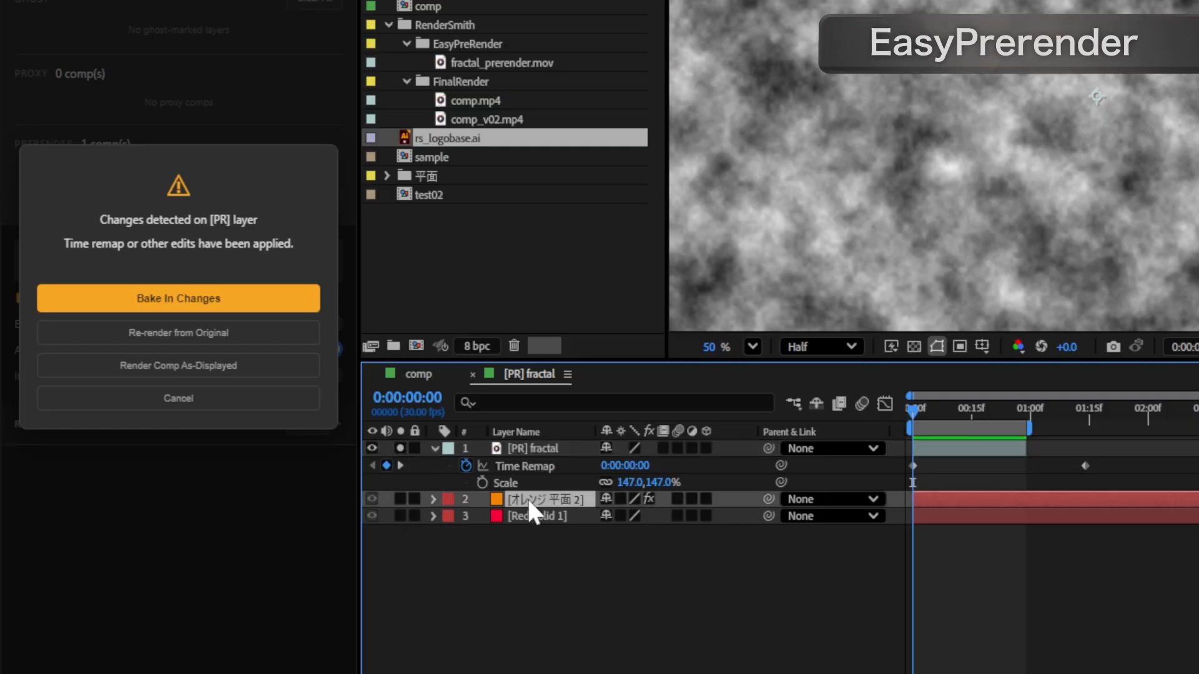
left_click(529, 452)
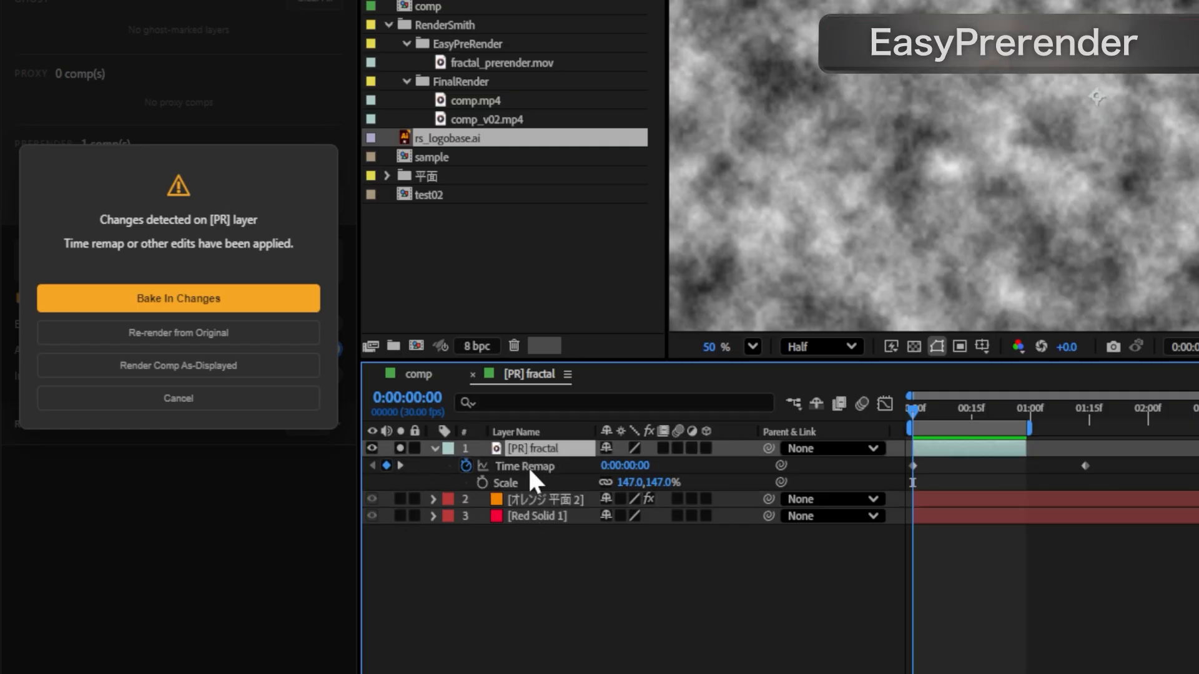
Step: Turn on the viewer's transparency grid and solo Red Solid 1 together with the [PR] fractal layer
left_click(915, 347)
left_click(400, 516)
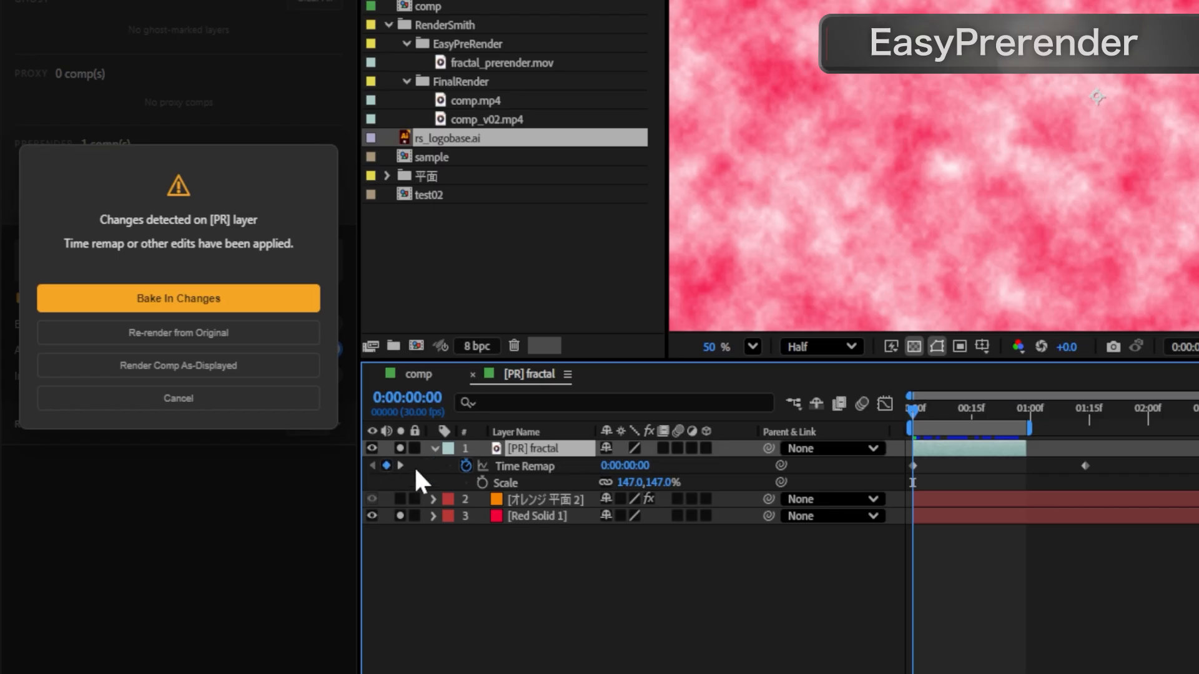
left_click(534, 516)
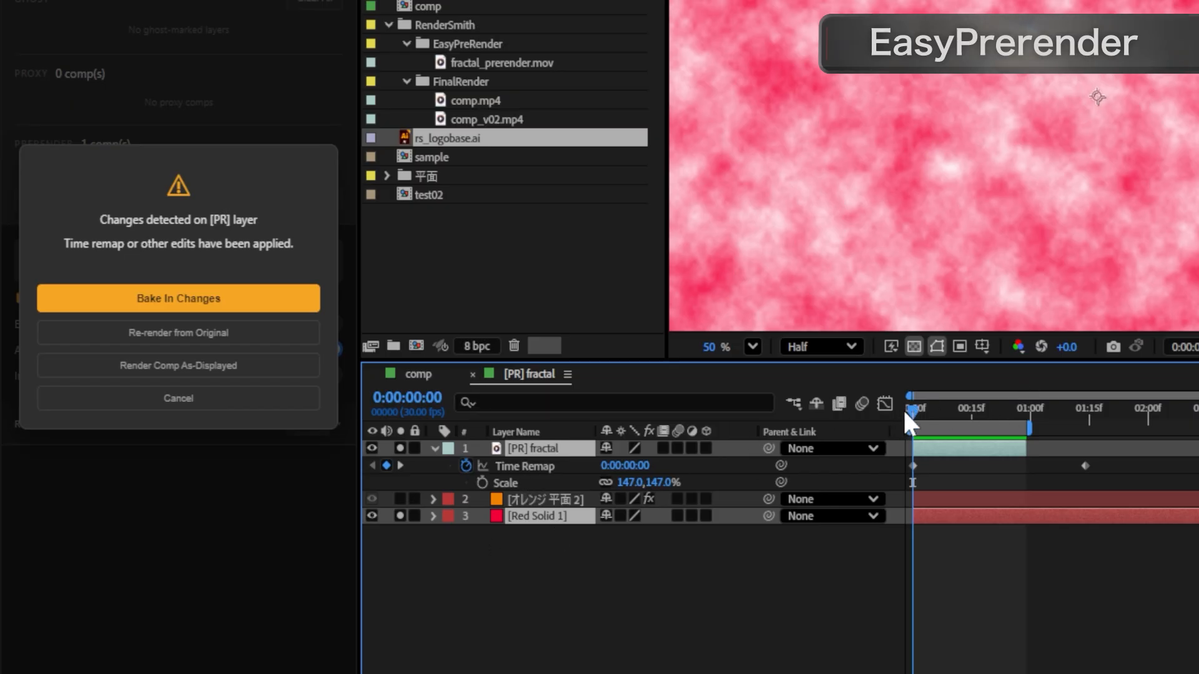
Step: Render the modified fractal composition with Render Comp As-Displayed, and scrub its timeline to preview the new prerender
left_click(201, 367)
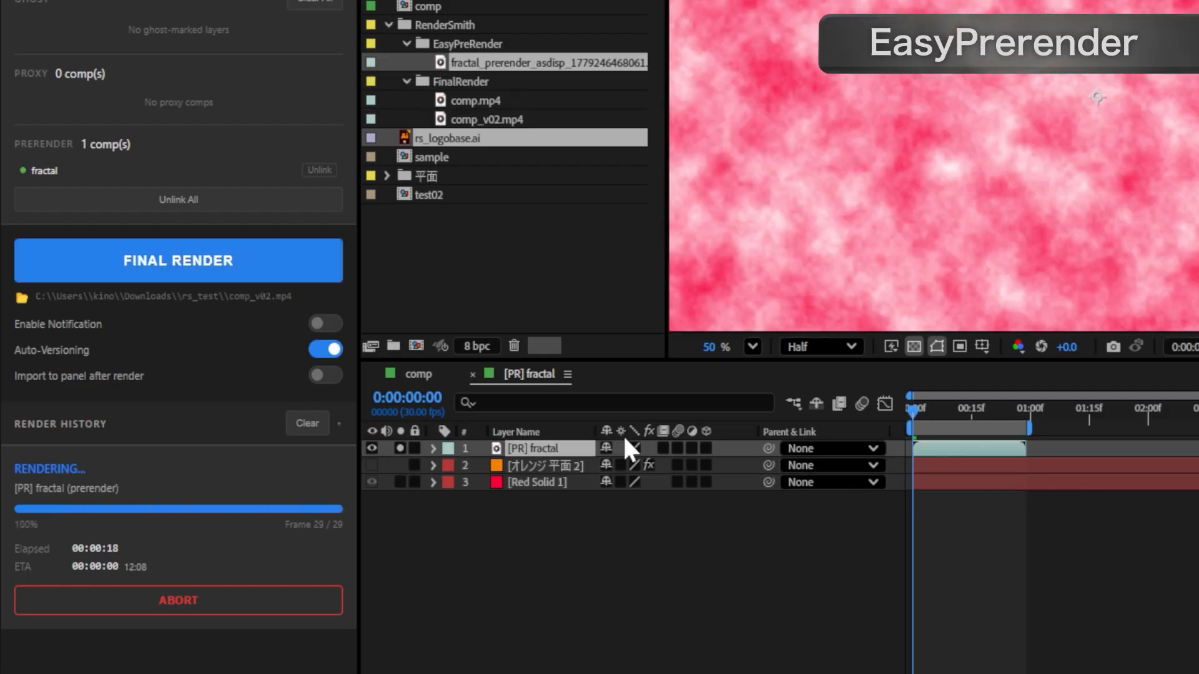
left_click(553, 459)
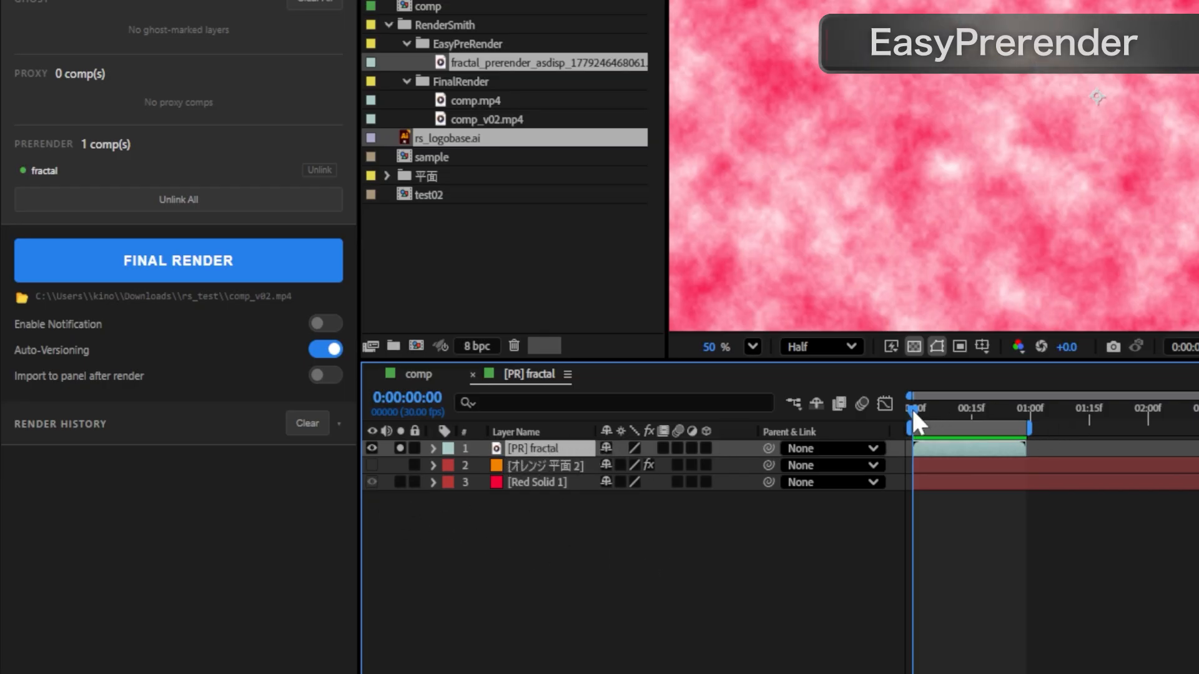
left_click_drag(912, 409, 823, 409)
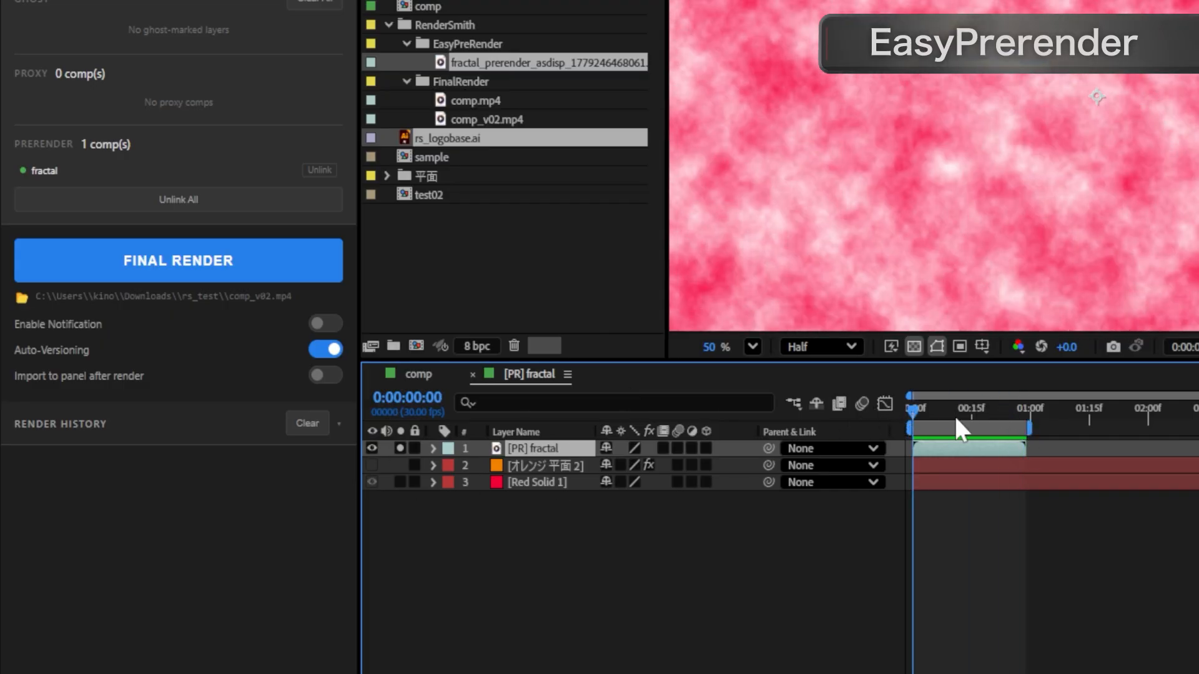
left_click_drag(914, 410, 514, 456)
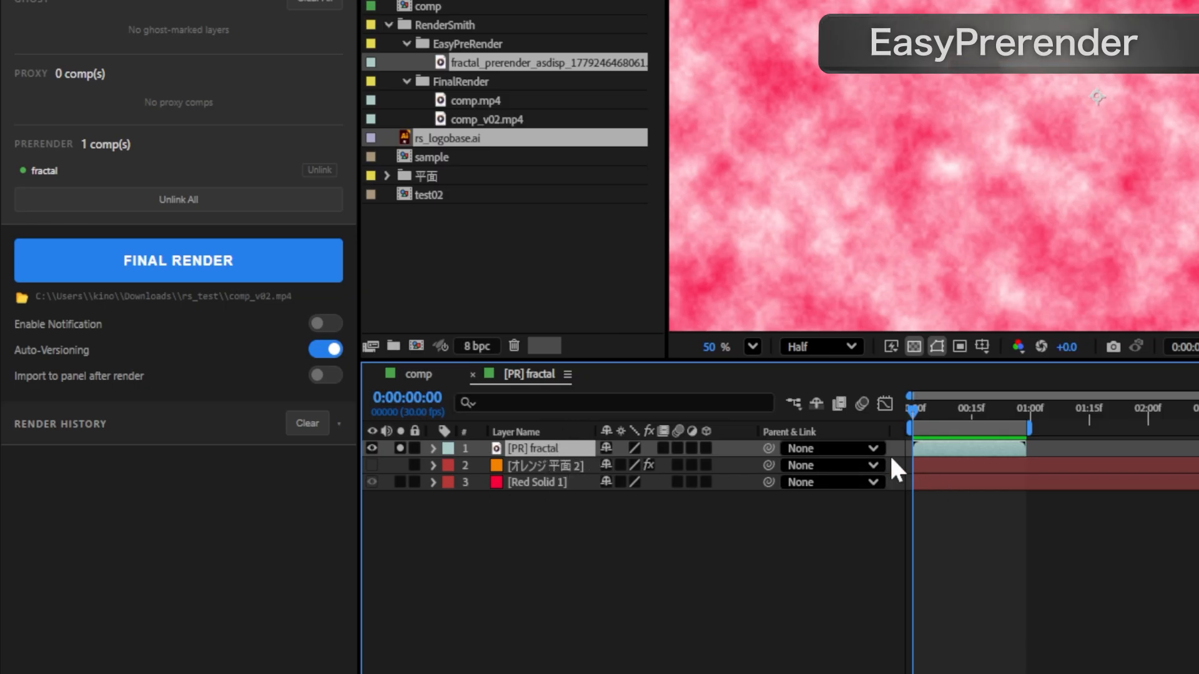
left_click_drag(934, 406, 549, 451)
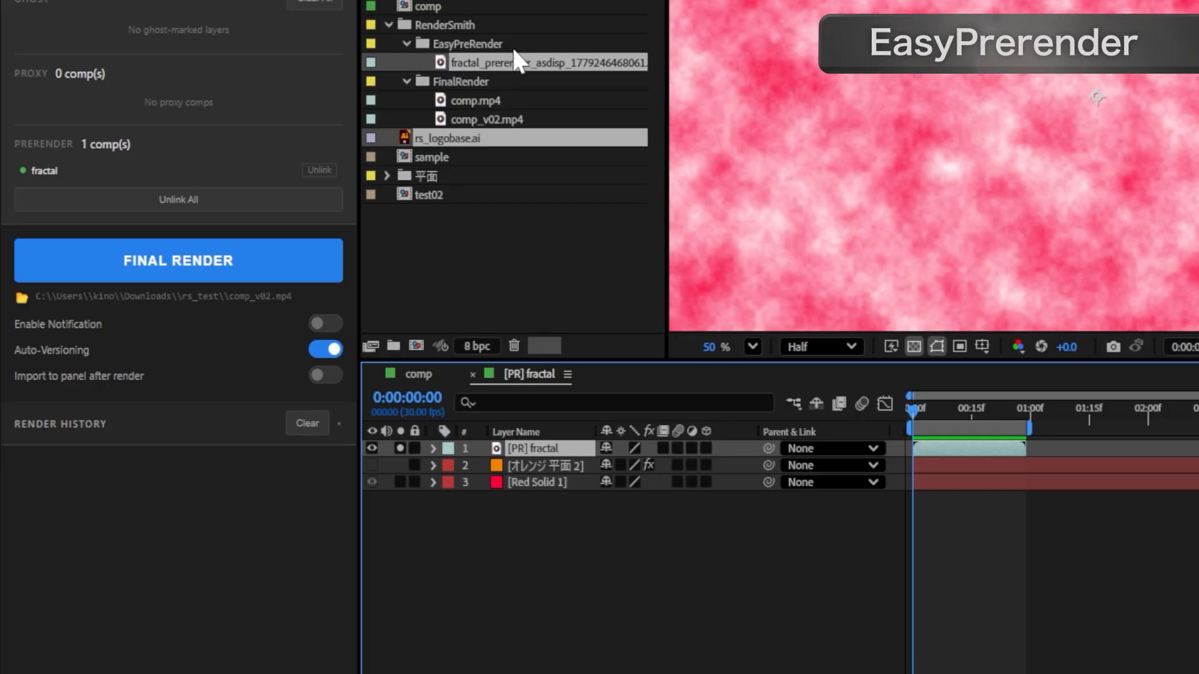
Step: Turn off Auto-Versioning and collapse the Ghost, Proxy and PreRender lists
left_click(329, 362)
left_click(327, 350)
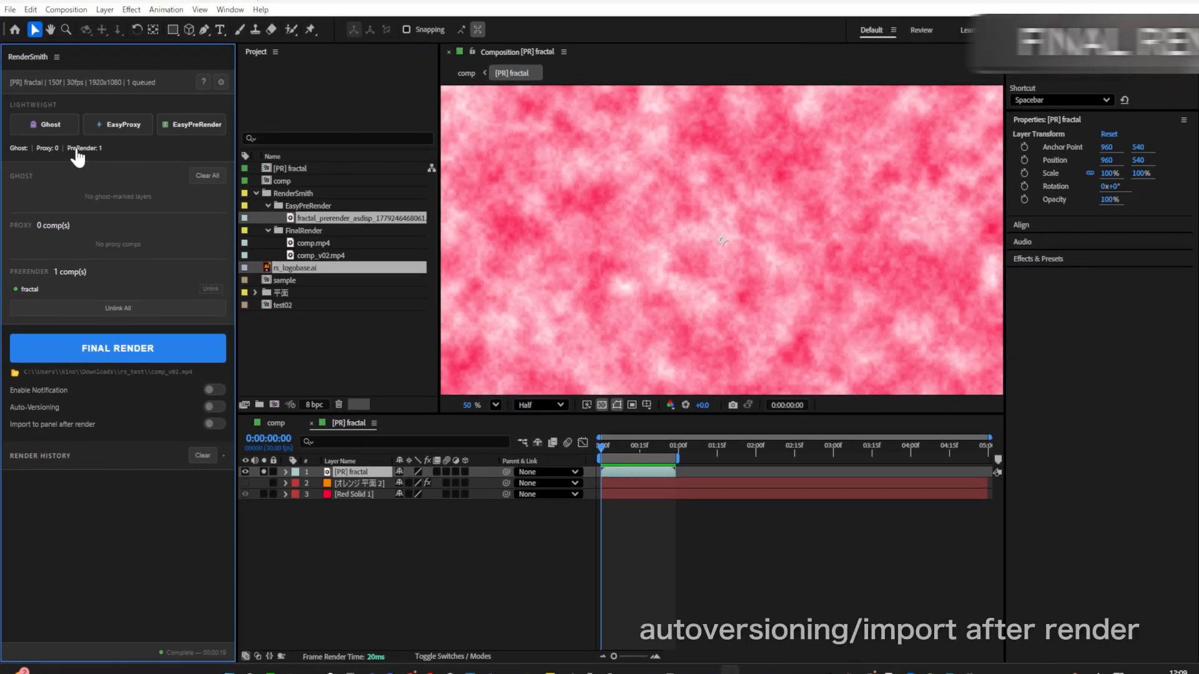
left_click(77, 150)
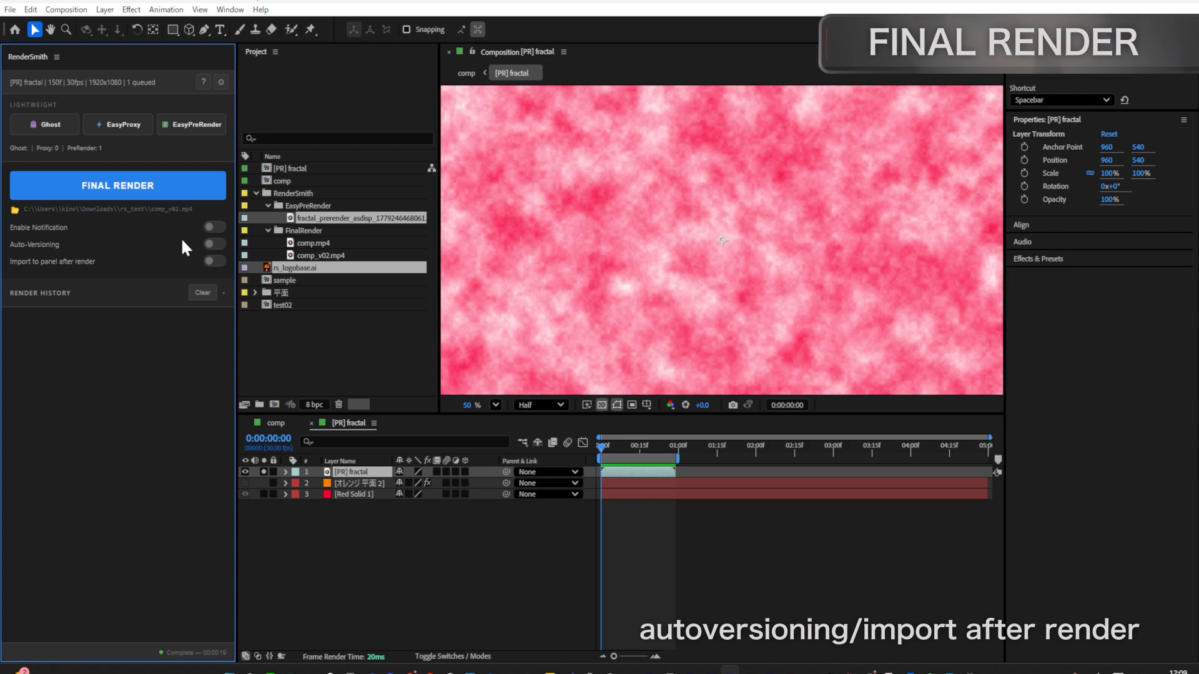
Step: Turn on Enable Notification and Auto-Versioning for the final render, and toggle Import to panel after render
left_click(213, 228)
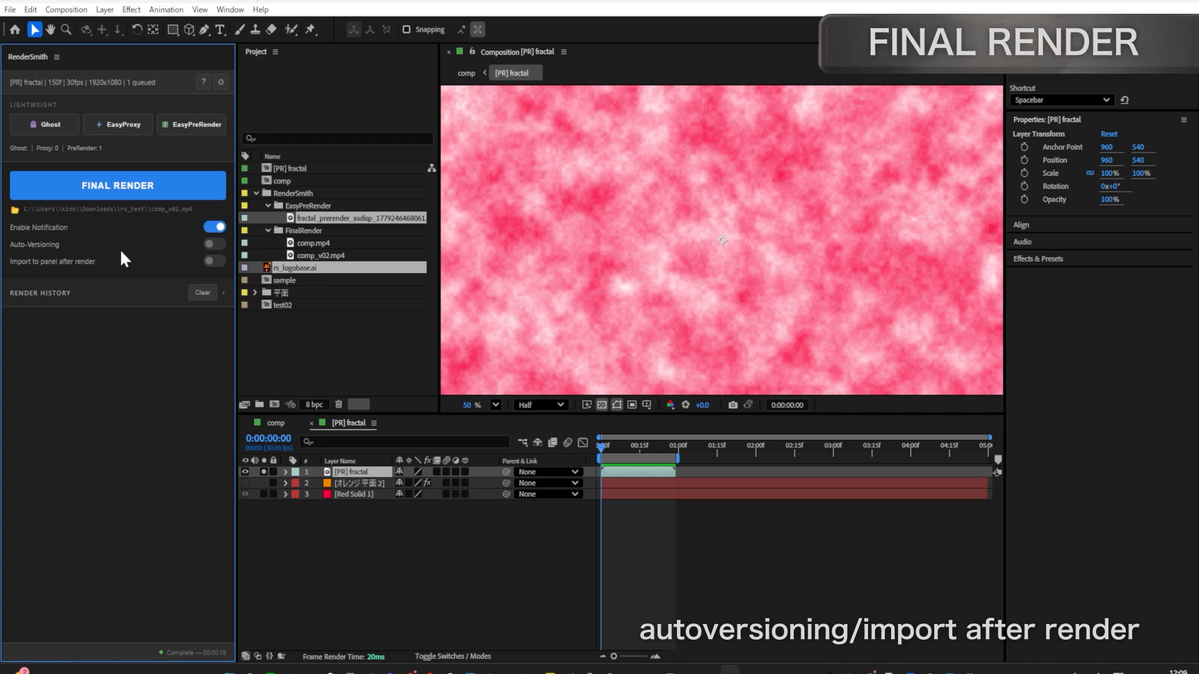
left_click(214, 244)
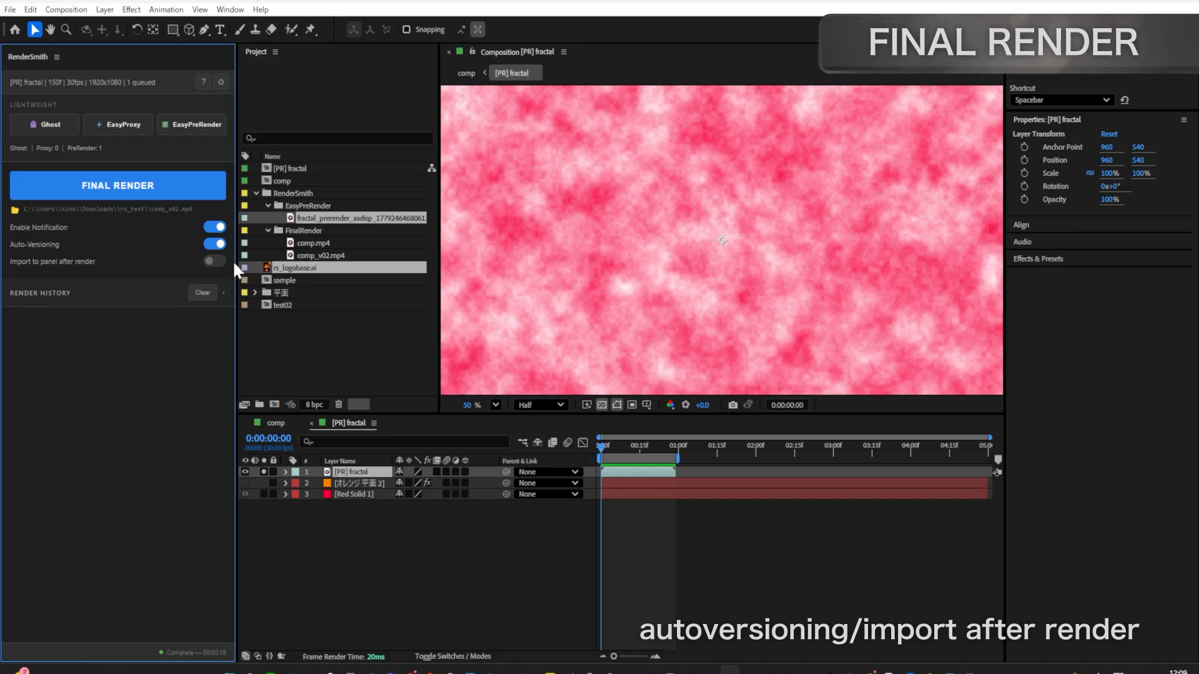
left_click(212, 261)
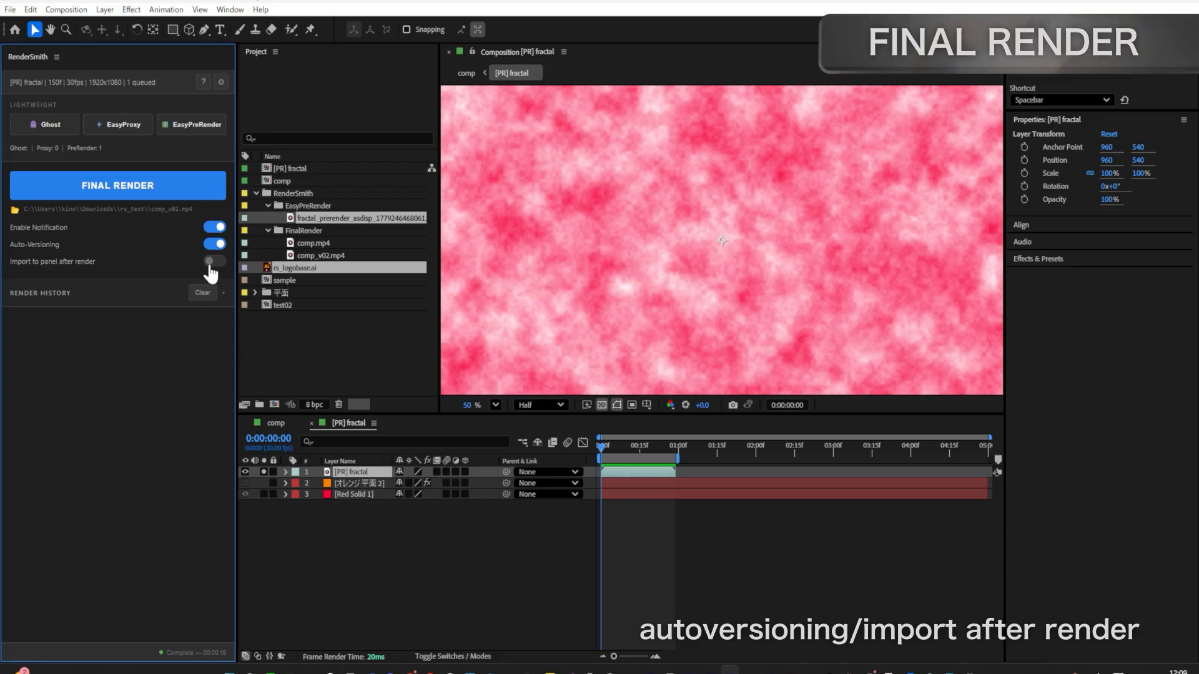
Step: Delete comp.mp4 and comp_v02.mp4 from the FinalRender folder in the project
left_click(305, 231)
left_click(305, 243)
left_click(306, 256, "shift")
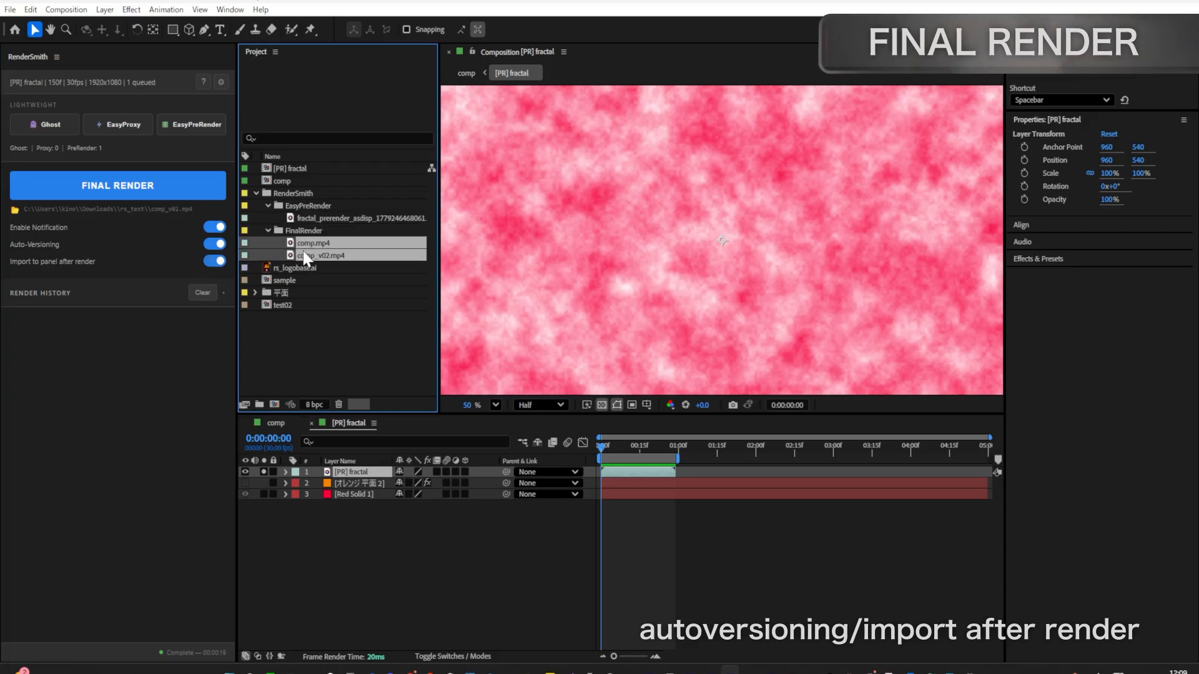
key("Delete")
key("Return")
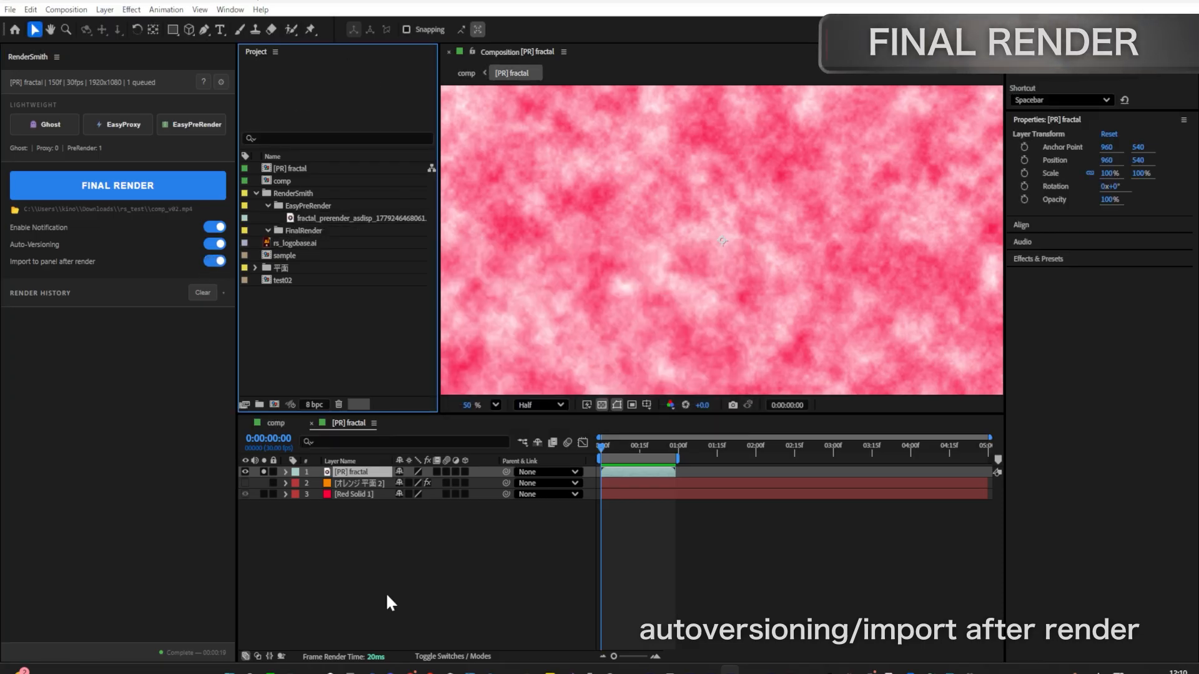
Step: Remove the queued comp item from the render queue and add the comp composition to the queue again
left_click(276, 422)
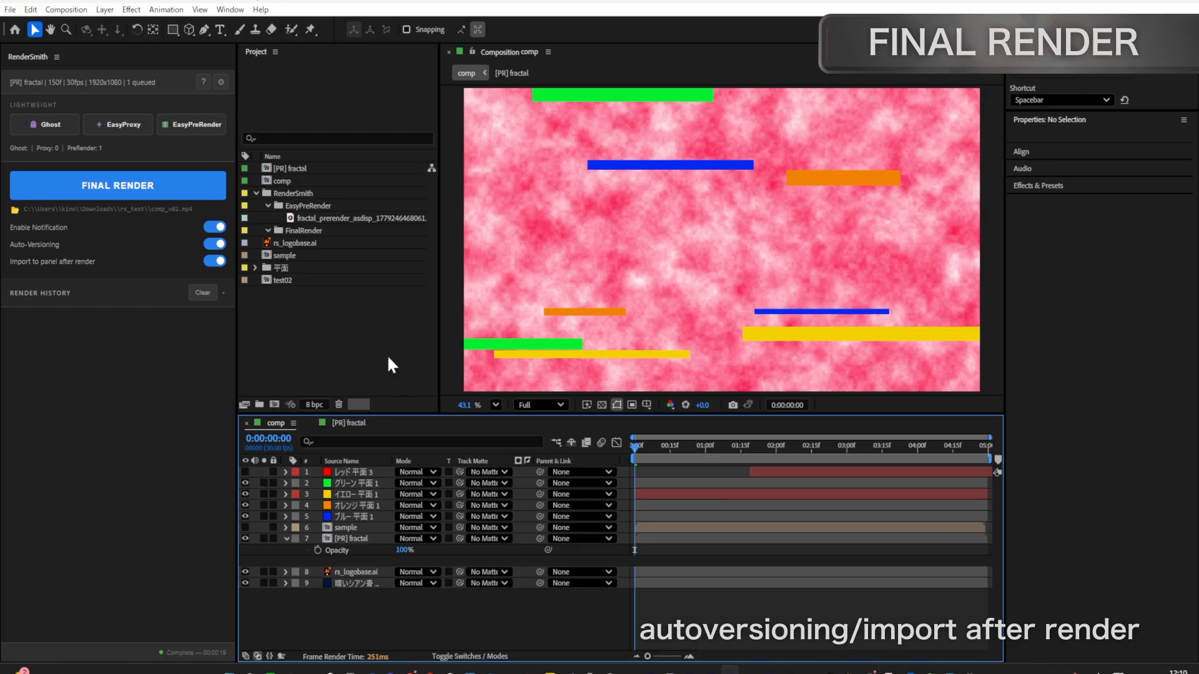
key("ctrl+alt+0")
left_click(346, 479)
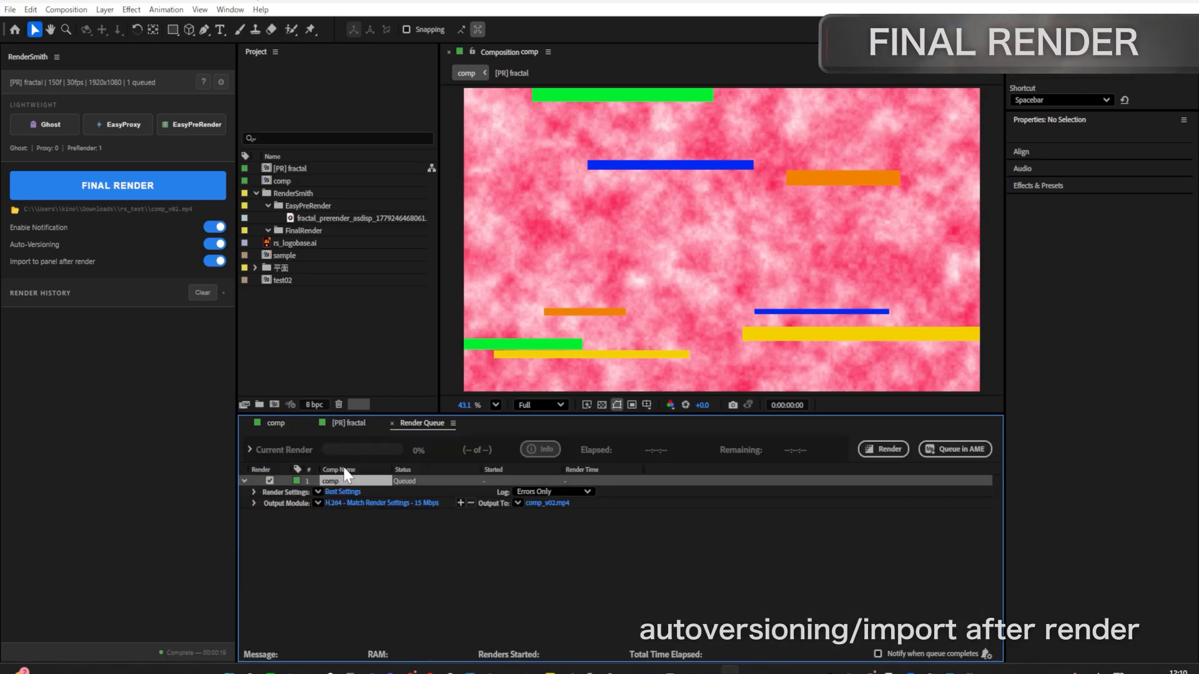
key("Delete")
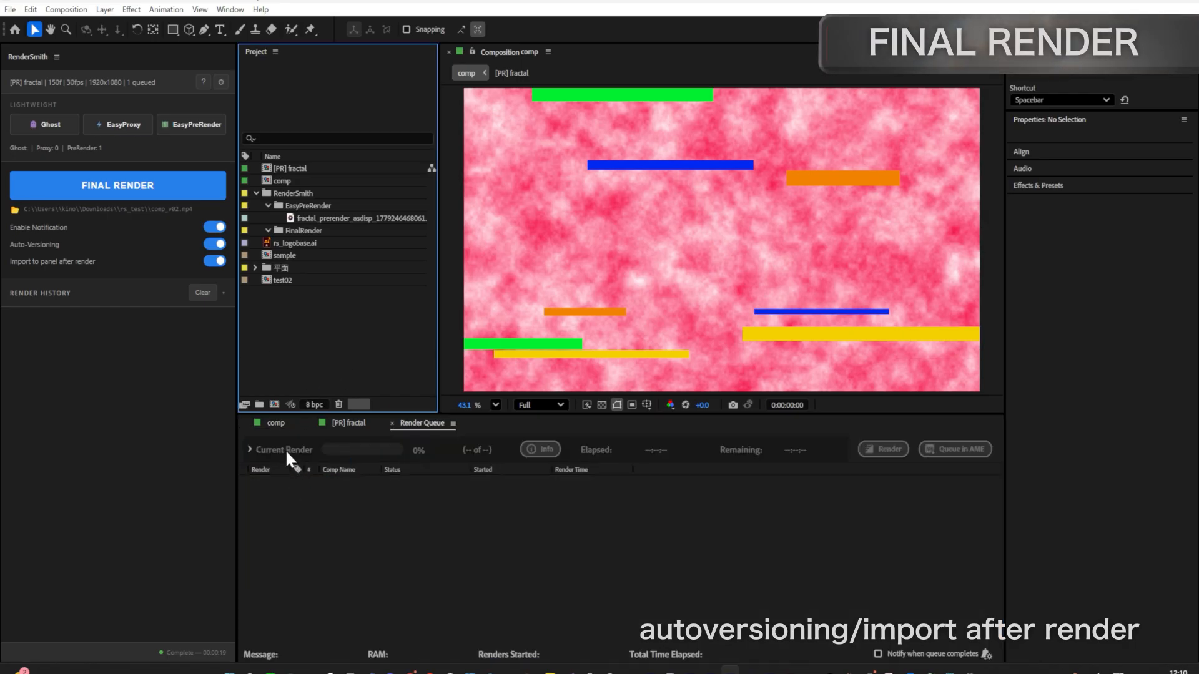
left_click(277, 423)
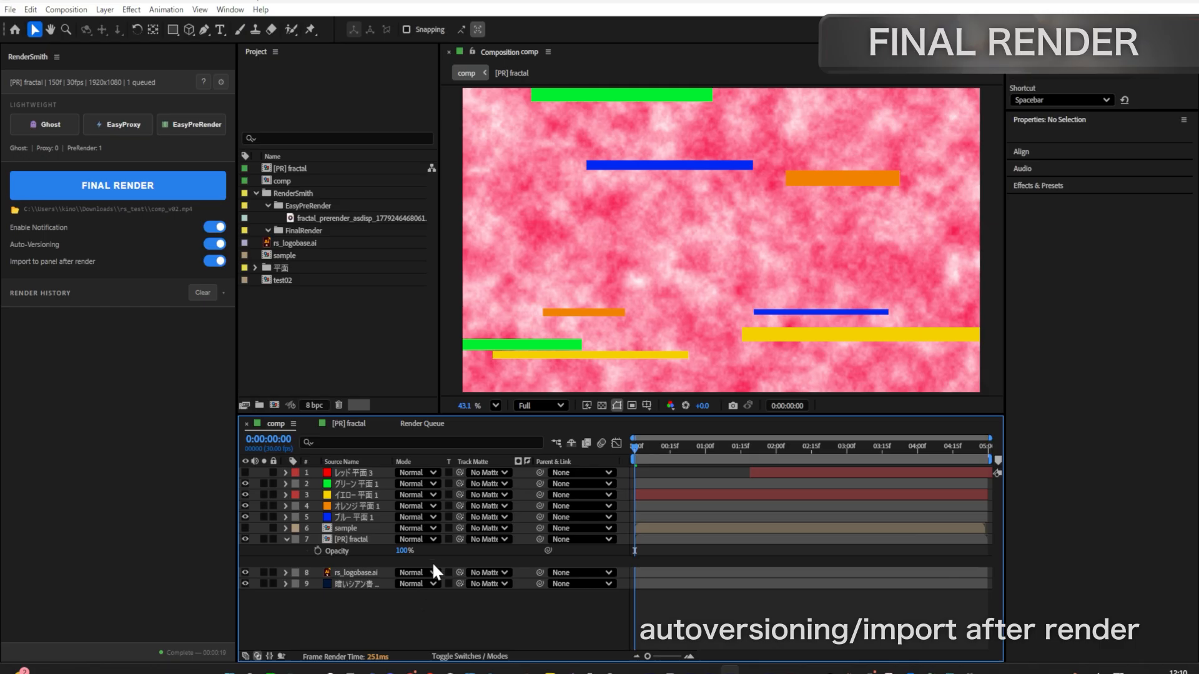
key("ctrl+m")
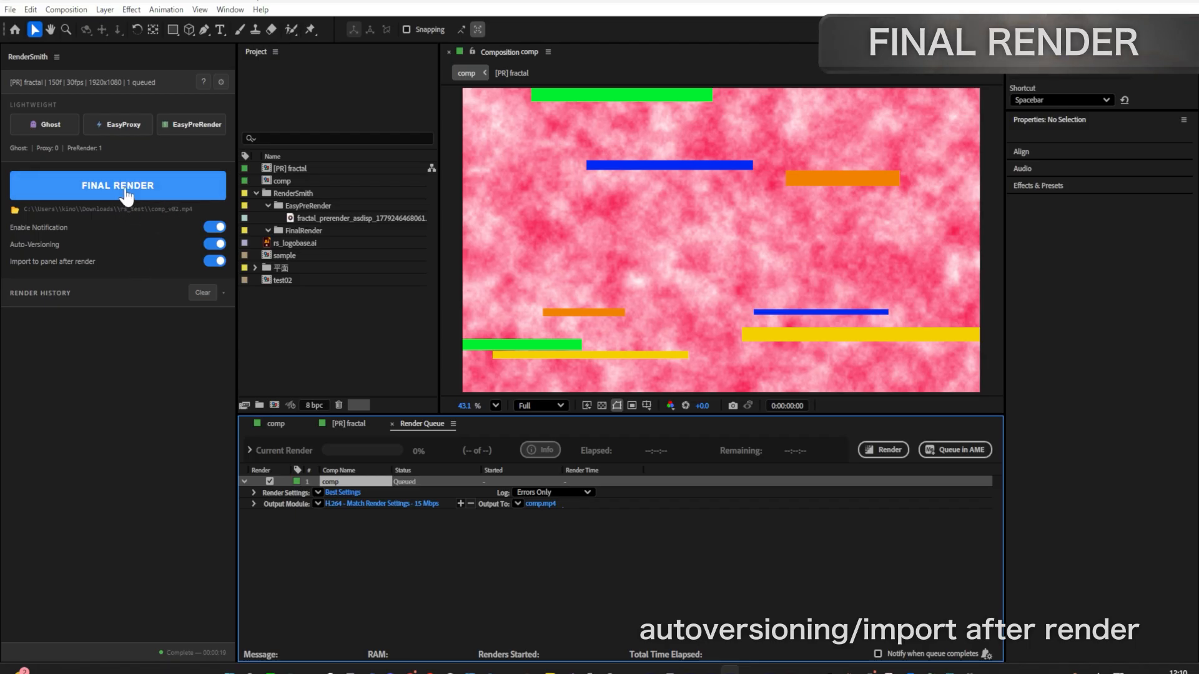
Step: Turn off Enable Notification and start the Final Render of the queued comp
left_click(222, 237)
left_click(214, 227)
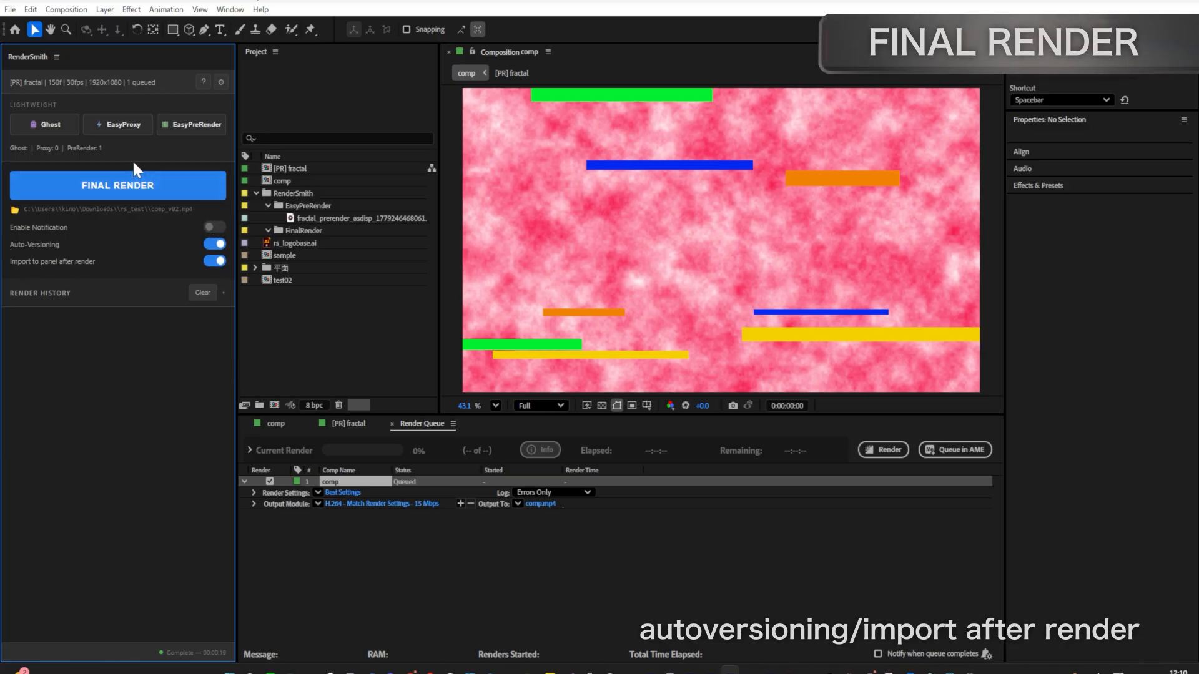
left_click(125, 193)
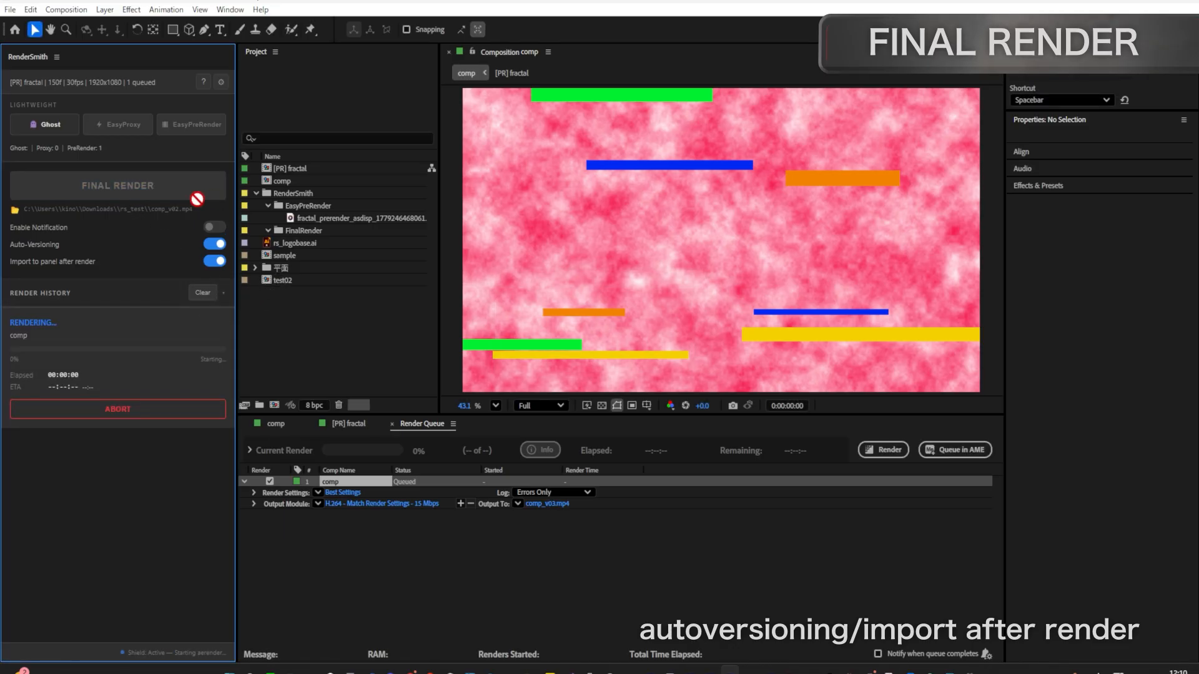
Step: Hide the [PR] fractal layer in comp while the render runs, and show it again
left_click(276, 425)
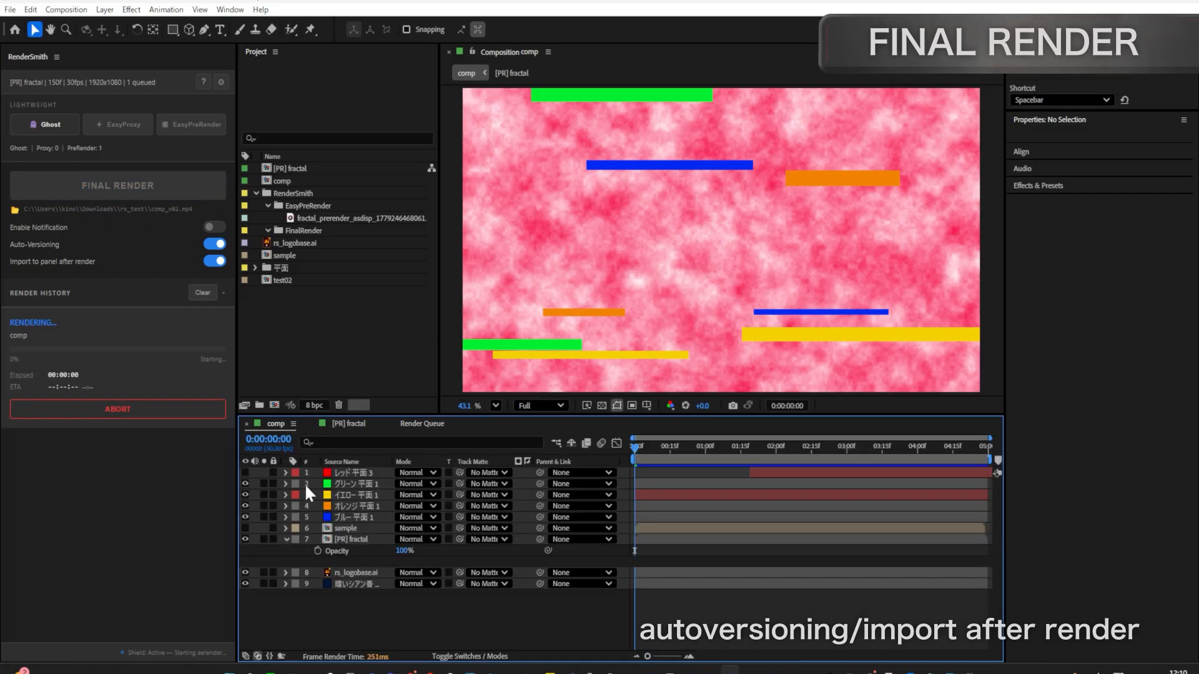
left_click(245, 540)
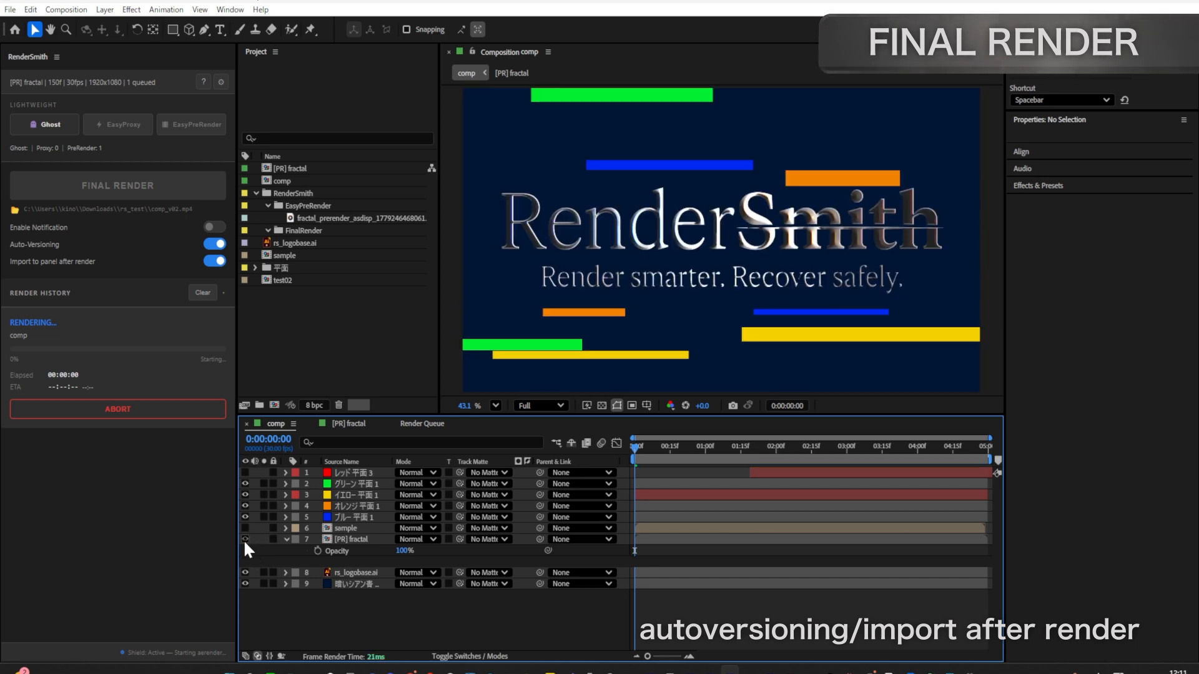
left_click(245, 539)
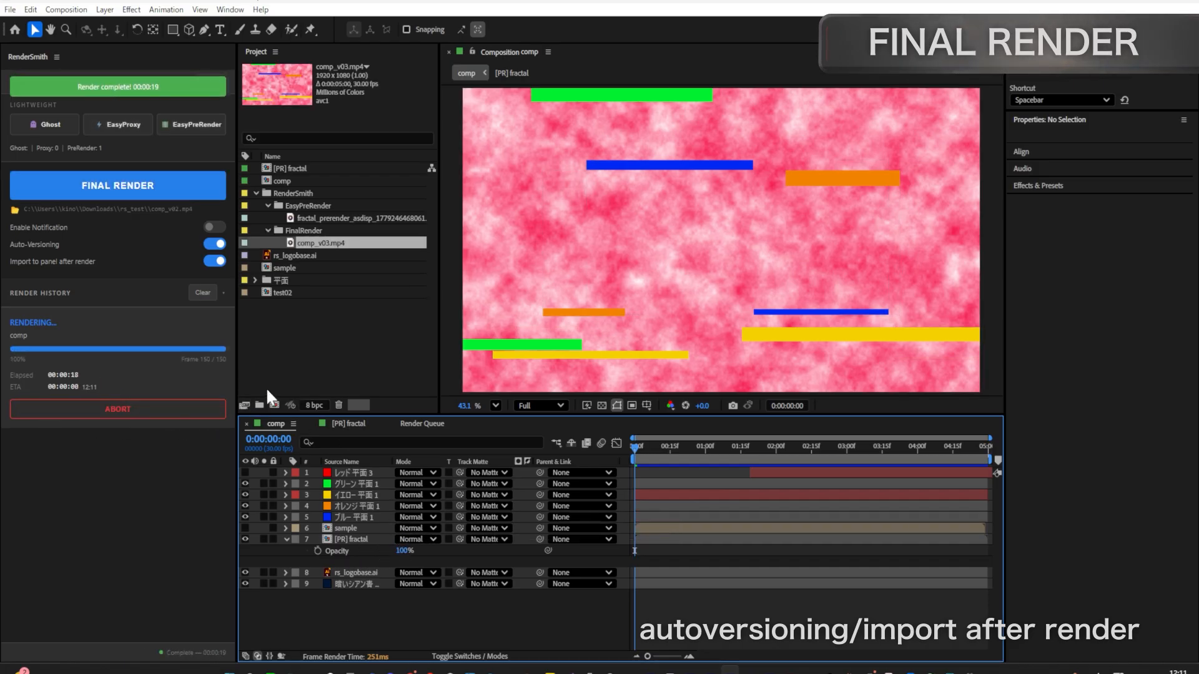
Step: Check the output file name in the render queue and inspect the imported movie in RenderSmith's FinalRender folder
left_click(420, 423)
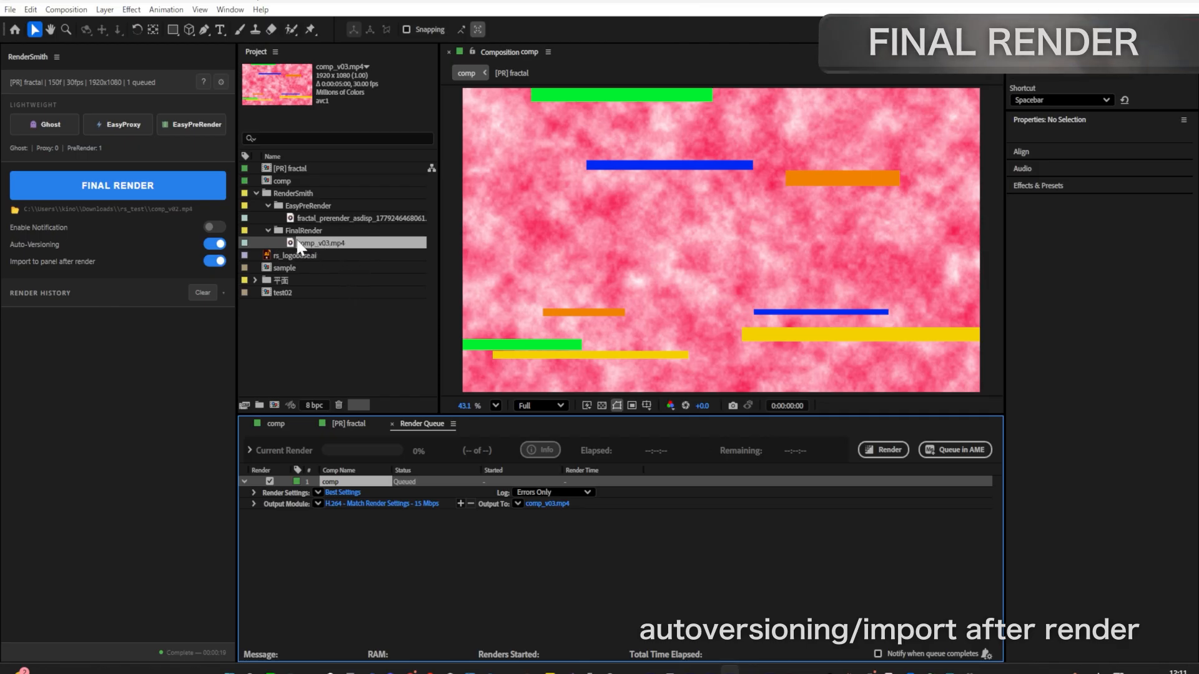
left_click(294, 194)
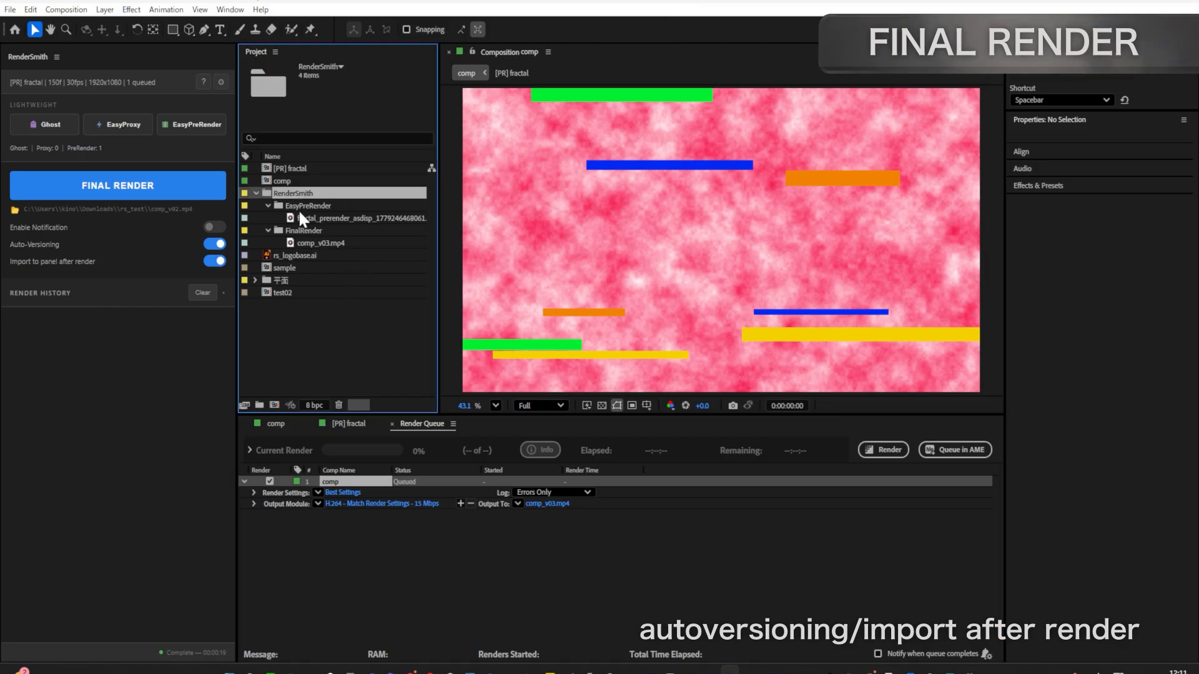
left_click(296, 233)
left_click(306, 243)
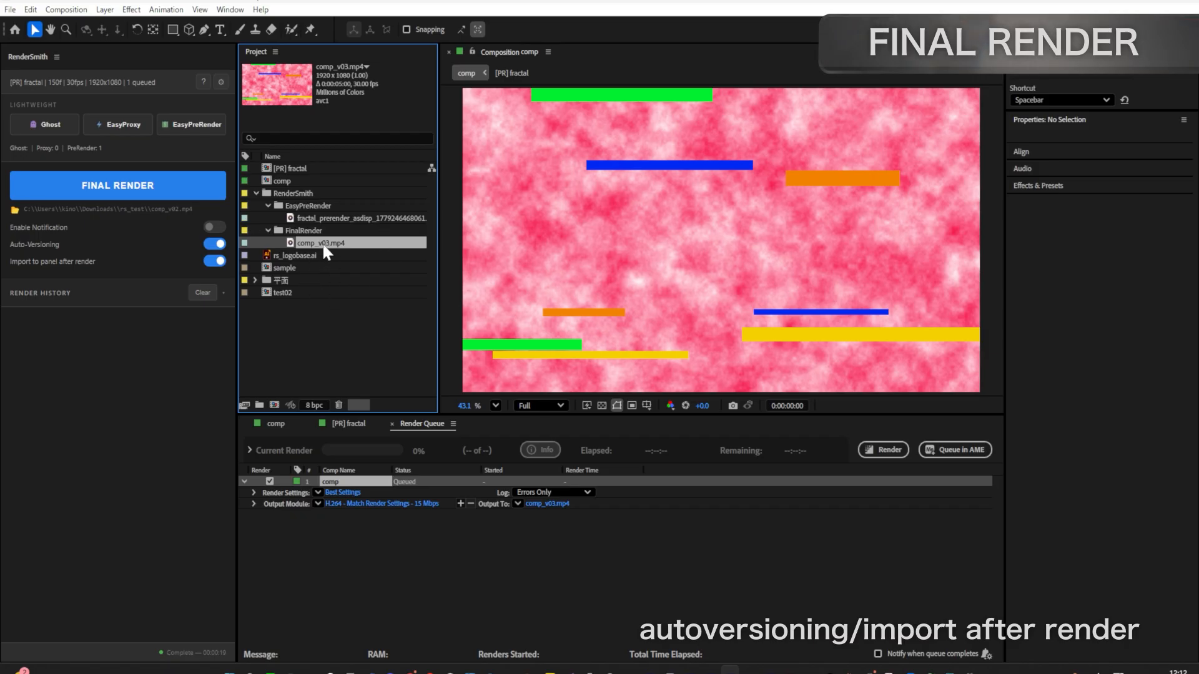
Step: Set the queued comp's output module to TIFF Sequence with Alpha and run the Final Render
left_click(318, 503)
left_click(378, 459)
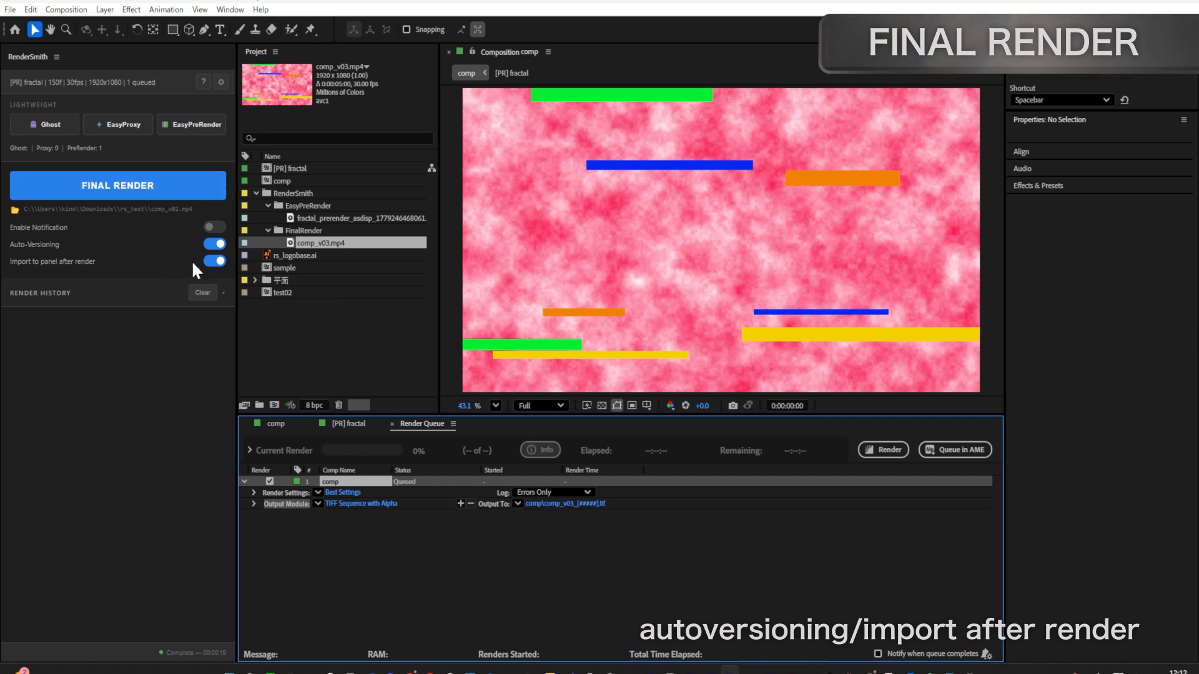
left_click(136, 191)
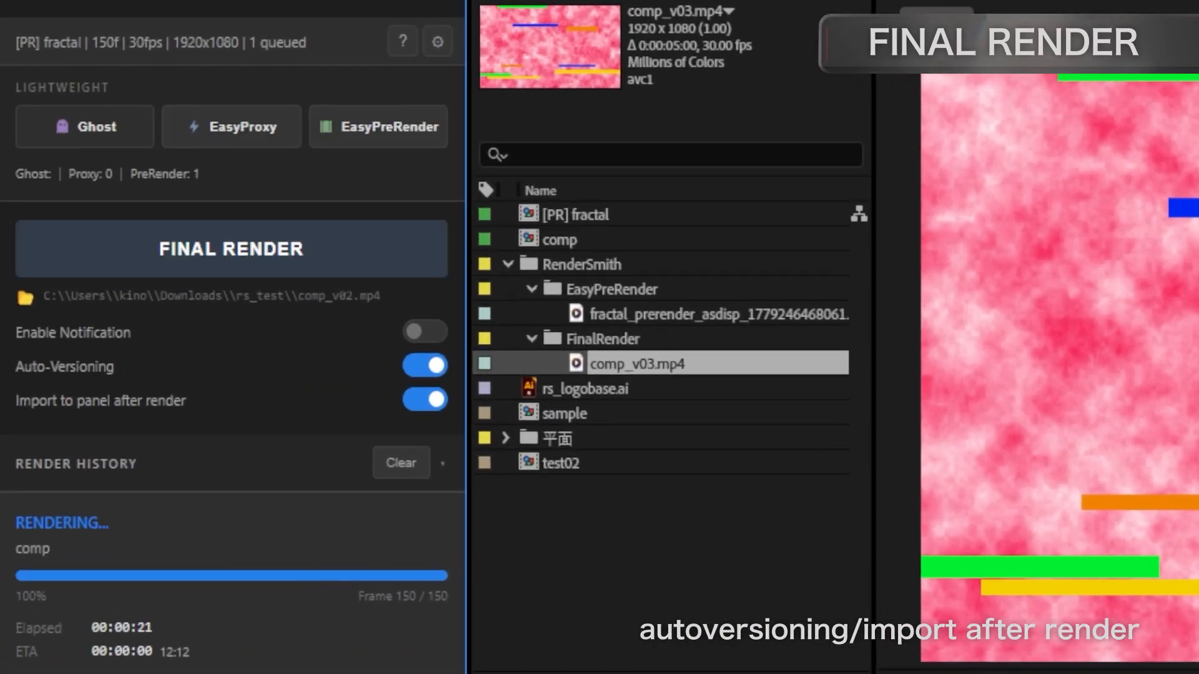
Step: Open the imported TIFF sequence from the FinalRender folder as footage to inspect it, and close its viewer
left_click(666, 548)
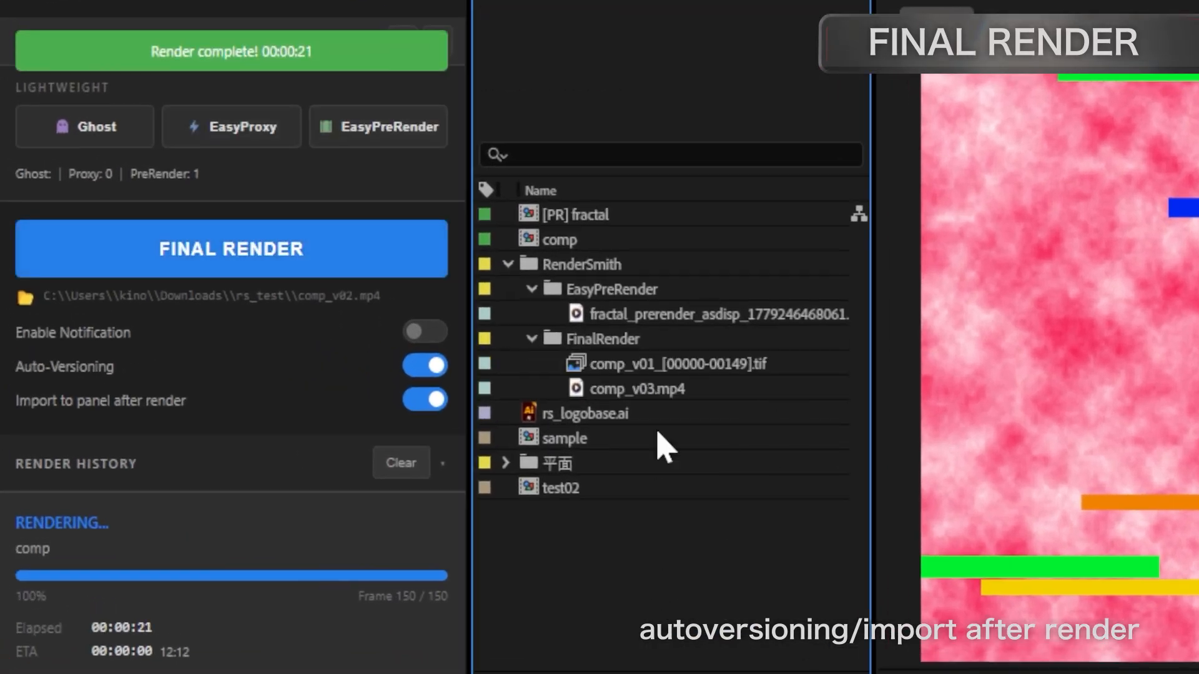
left_click(705, 364)
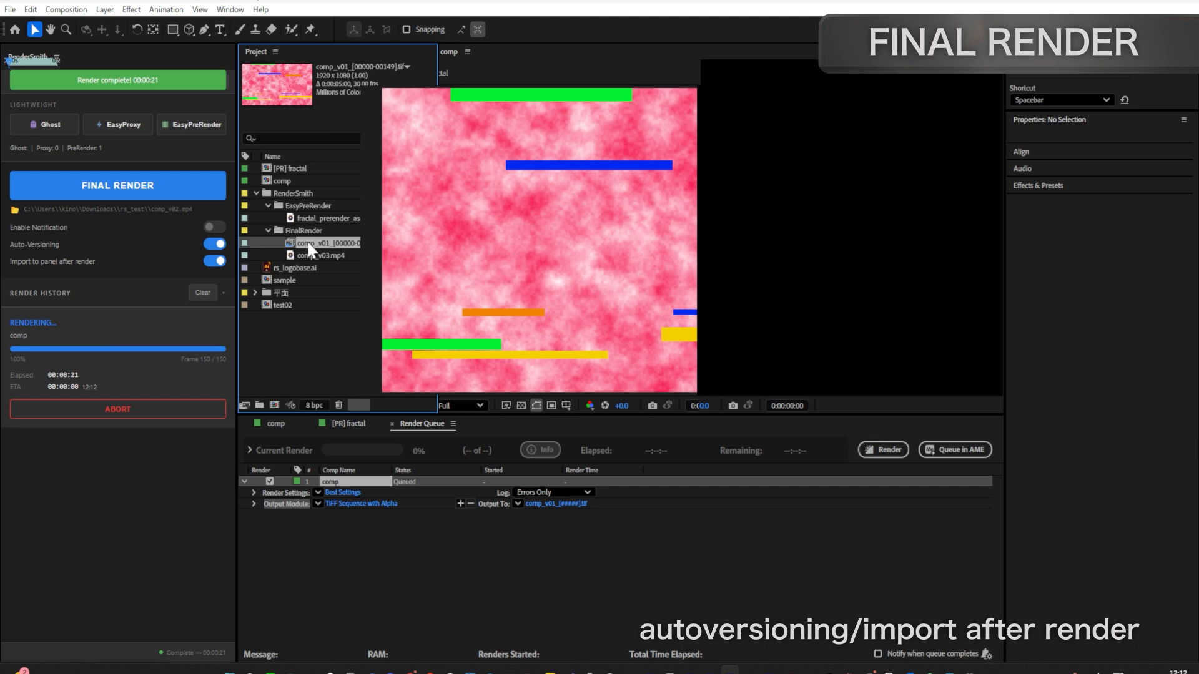
double_click(632, 369)
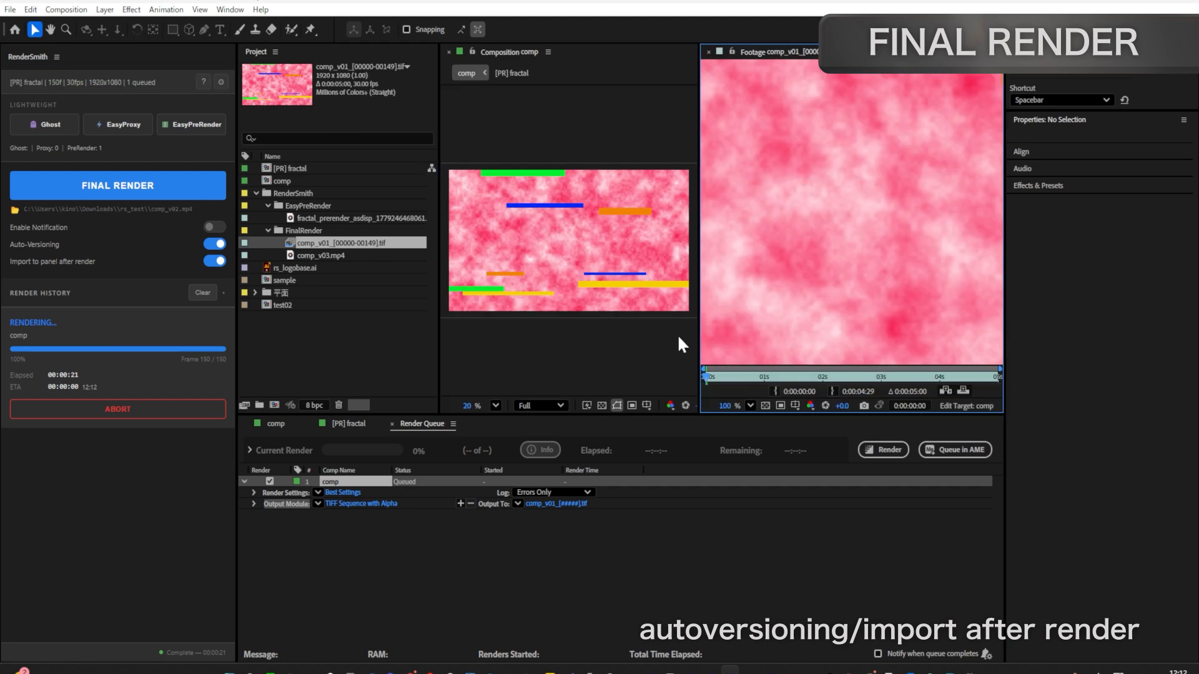
mouse_move(703, 369)
left_mouse_down()
mouse_move(984, 368)
mouse_move(703, 377)
left_mouse_up()
left_click(708, 52)
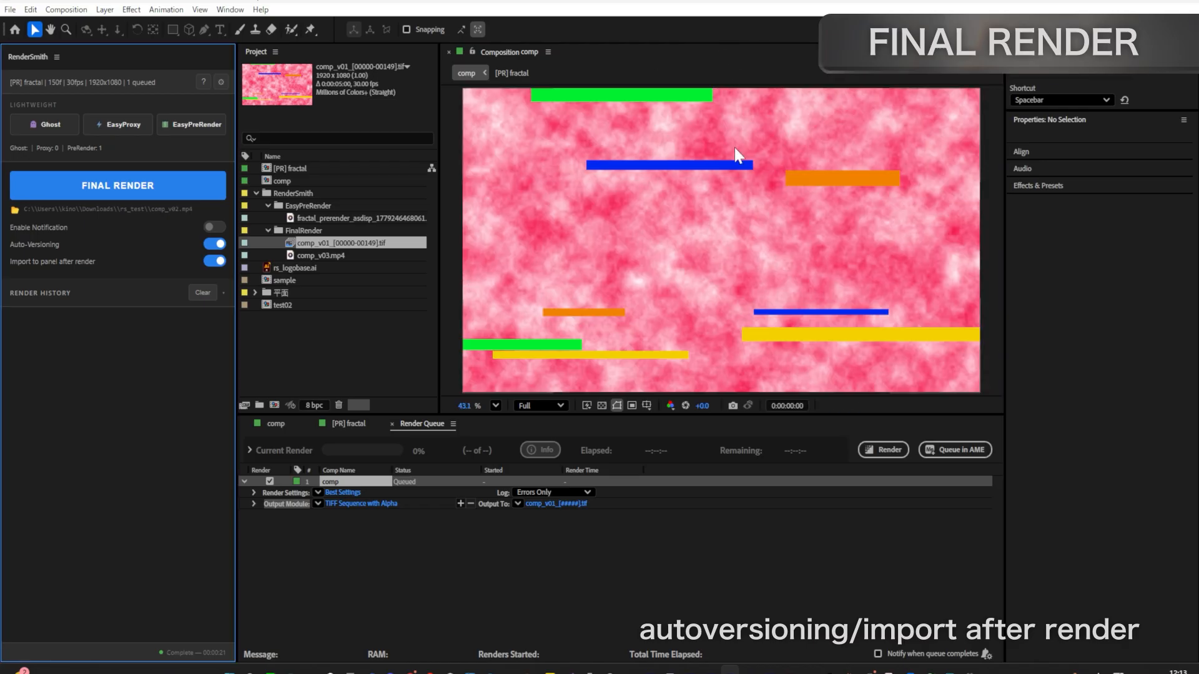
Step: Close the Render Queue and the [PR] fractal timeline, and hide the [PR] fractal layer in comp
left_click(393, 569)
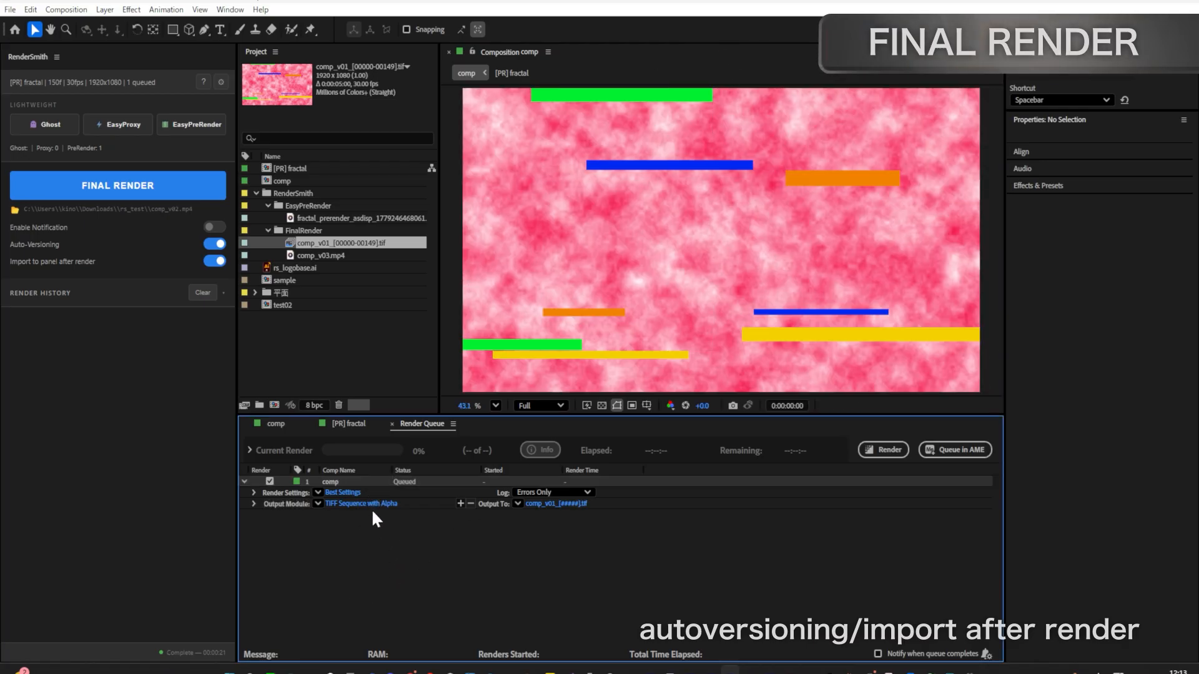
left_click(329, 482)
left_click(405, 553)
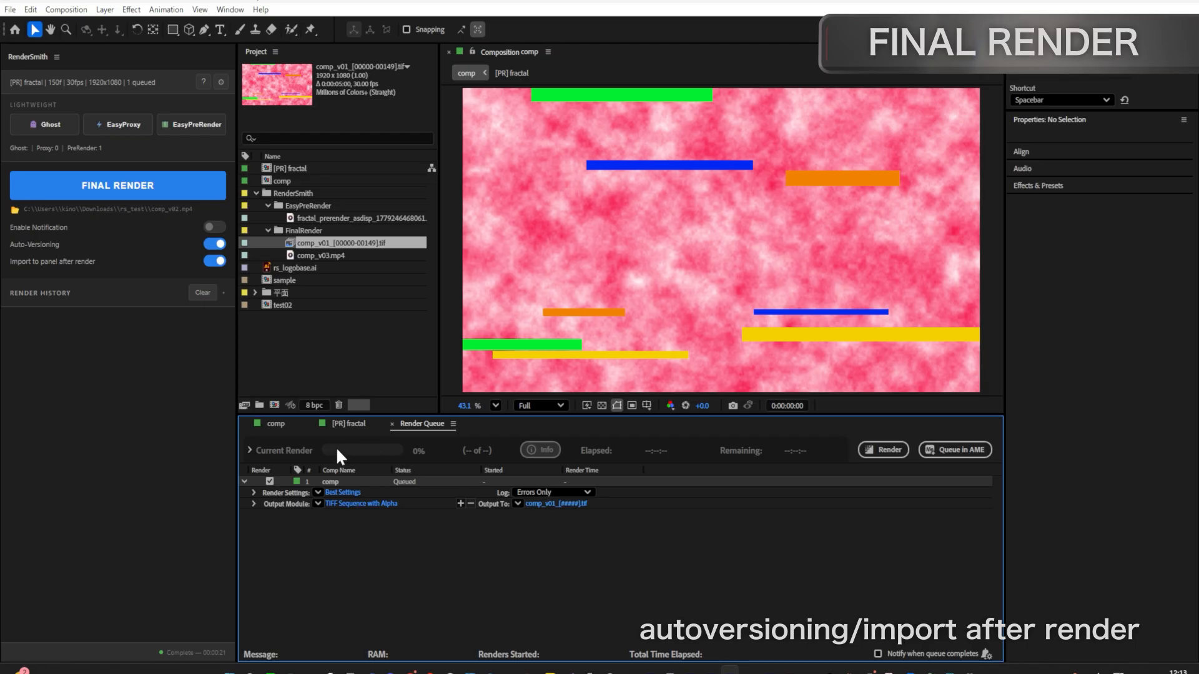
left_click(348, 423)
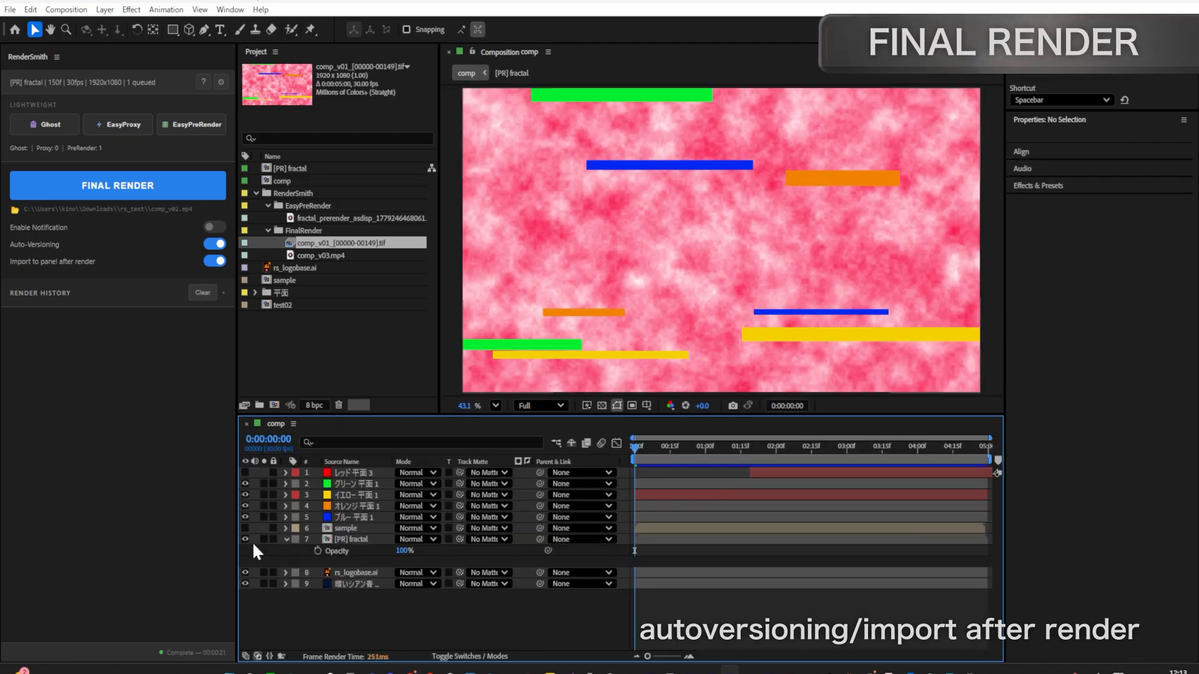
left_click(245, 539)
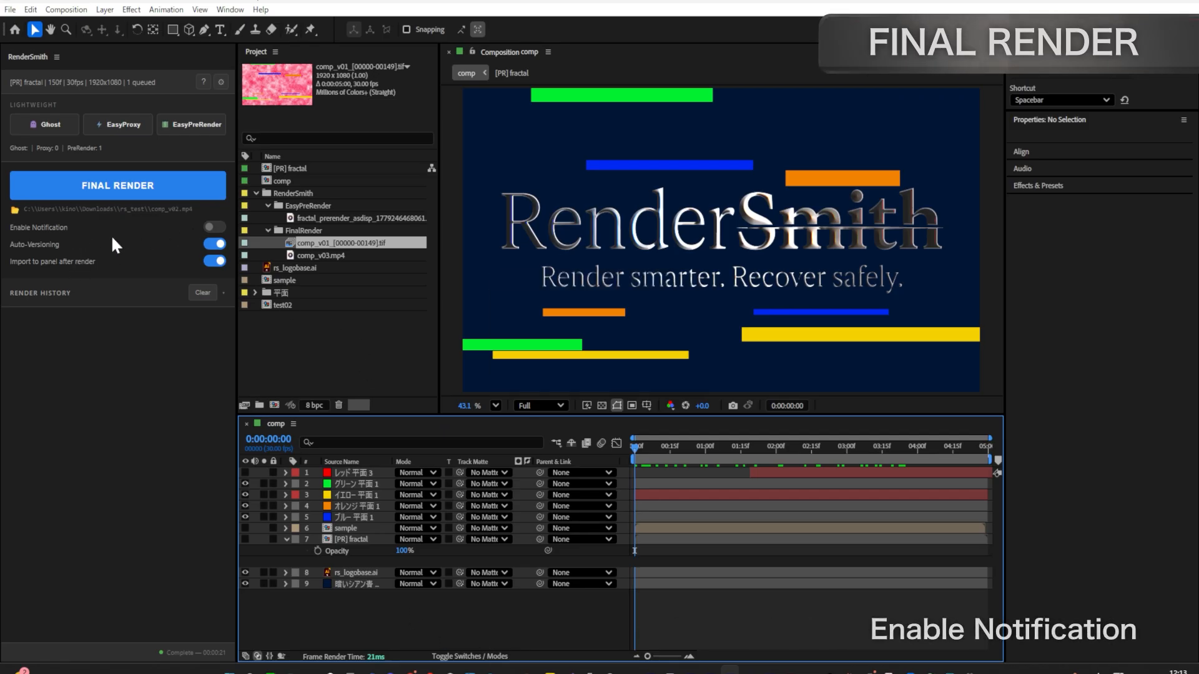
Step: Turn on Enable Notification, and turn off Auto-Versioning and Import to panel after render
left_click(214, 231)
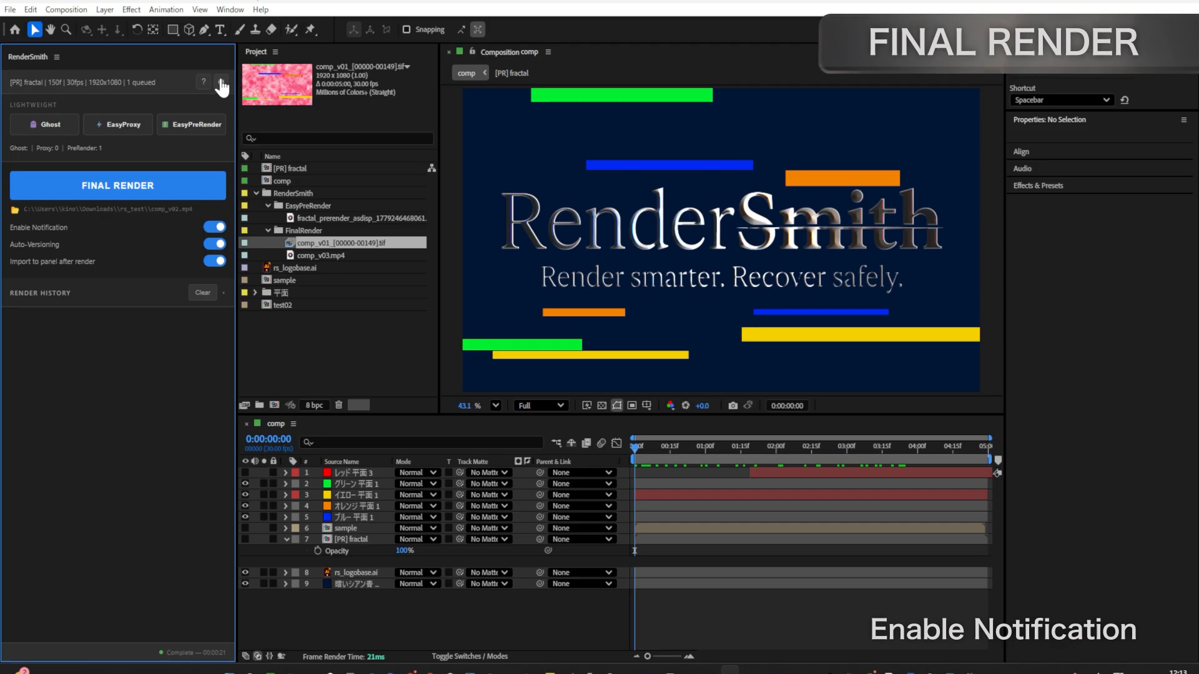
left_click(214, 244)
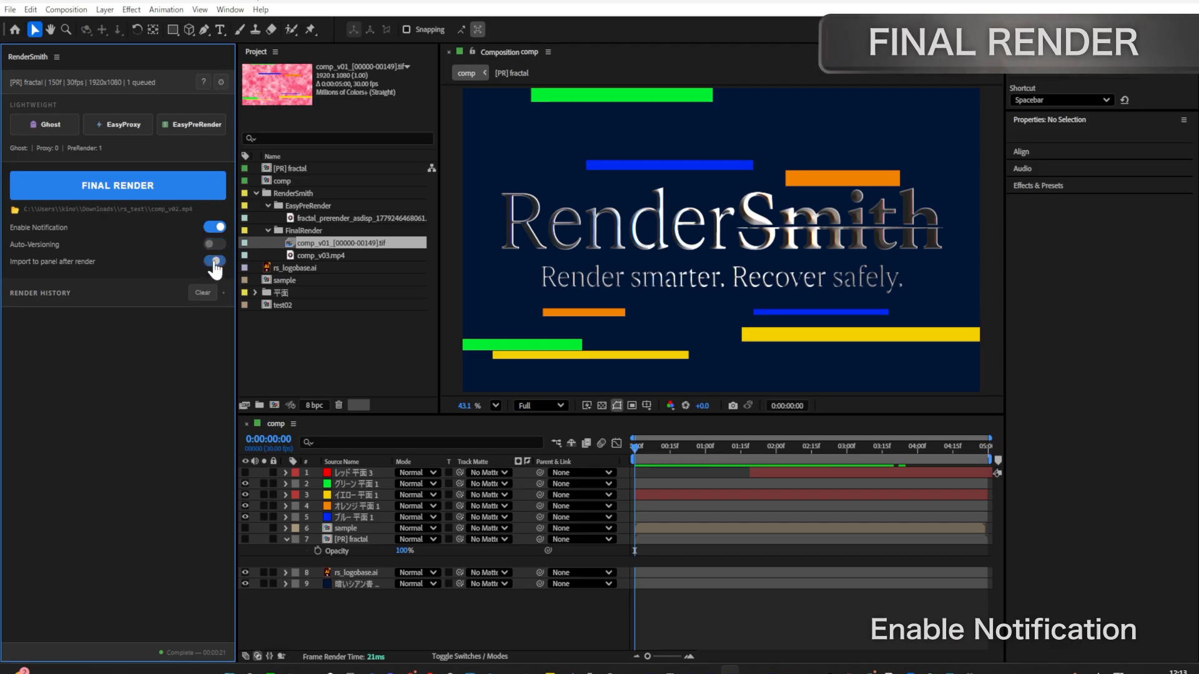
left_click(215, 261)
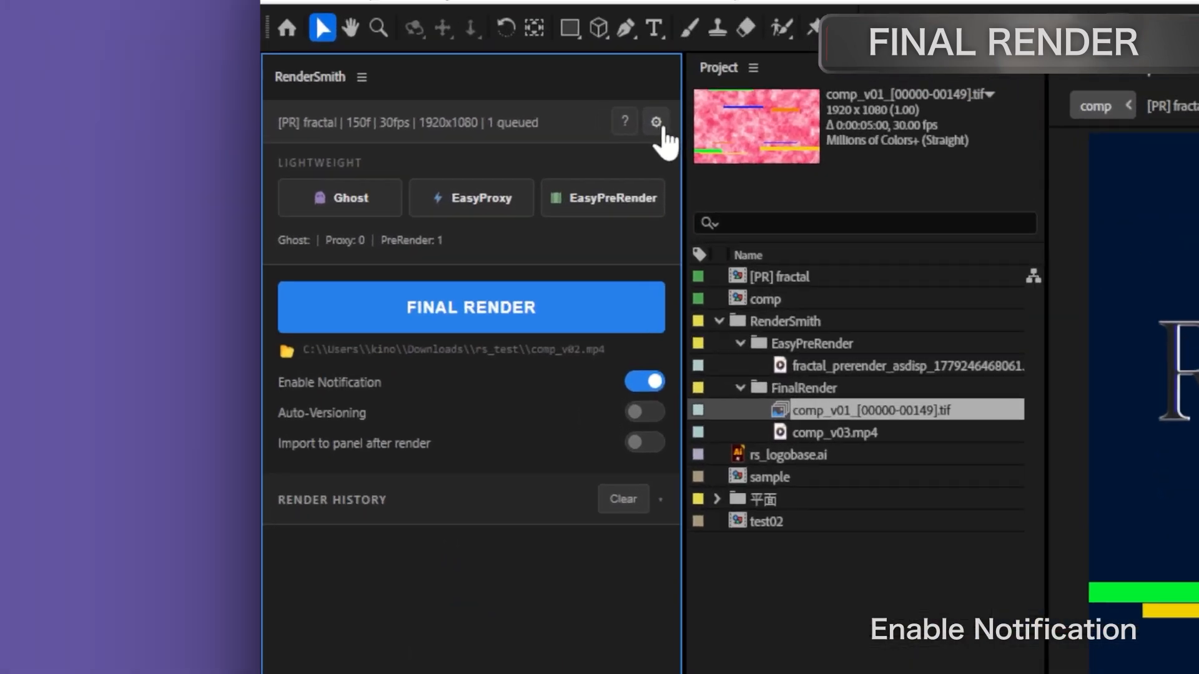
Step: Open the RenderSmith settings and review the Discord, Slack, Telegram and Email notification options
left_click(221, 81)
left_click(549, 296)
left_click(446, 306)
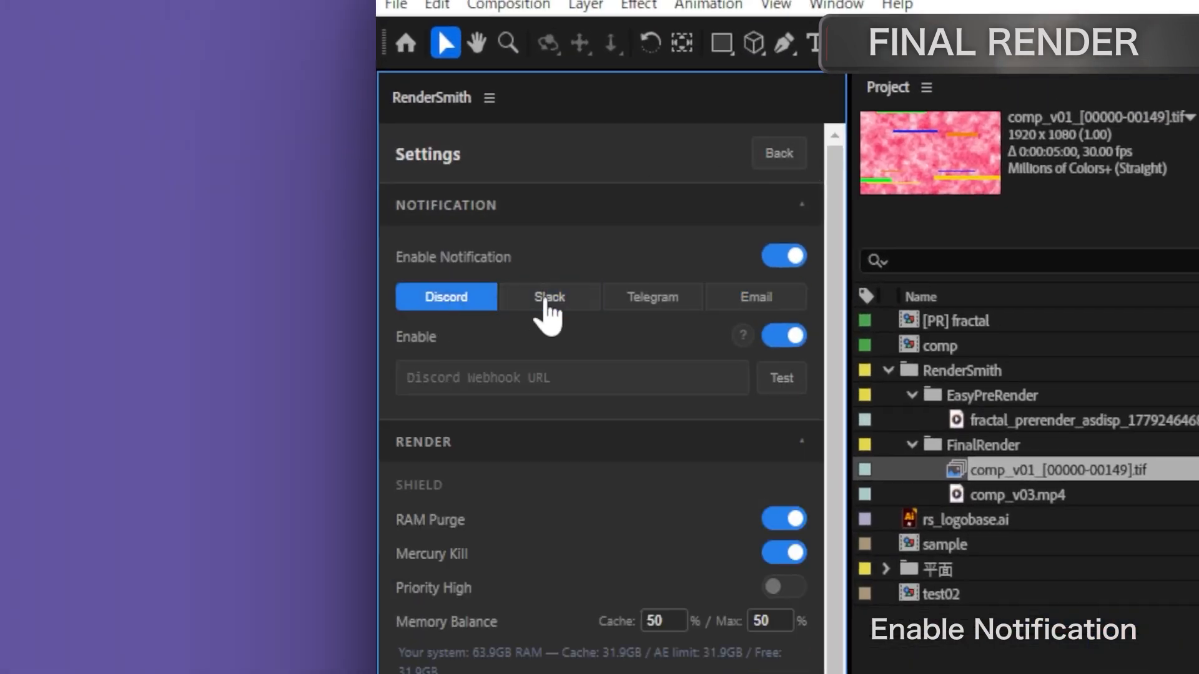
left_click(562, 306)
left_click(661, 303)
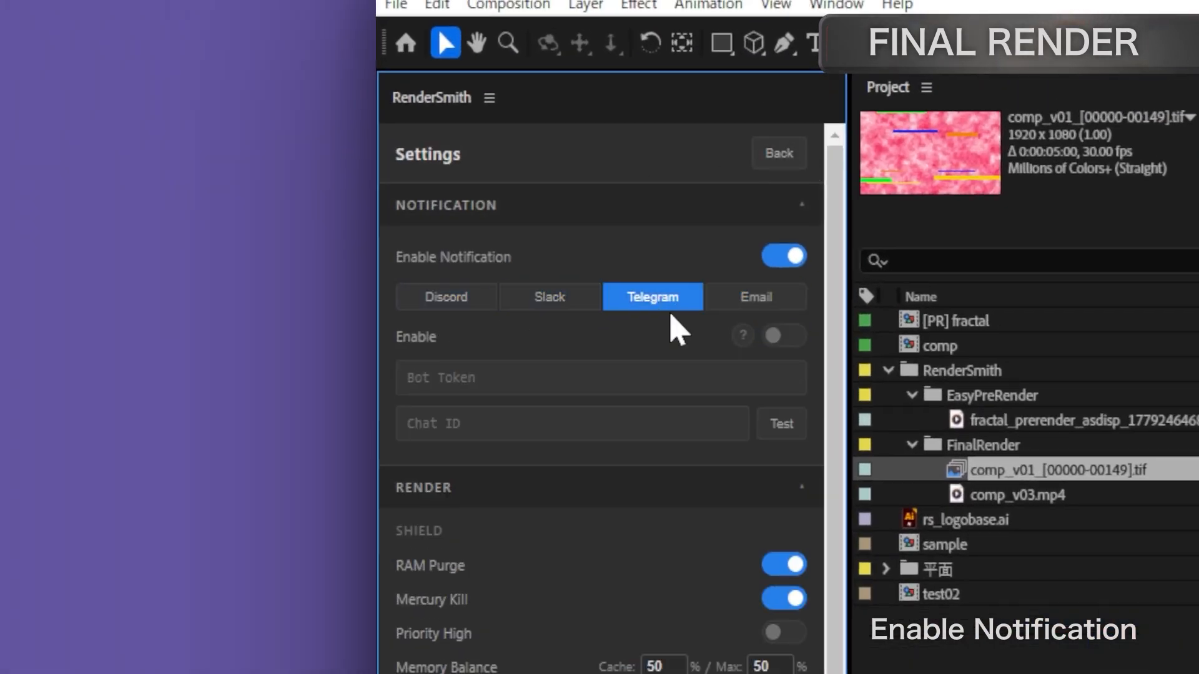
left_click(756, 303)
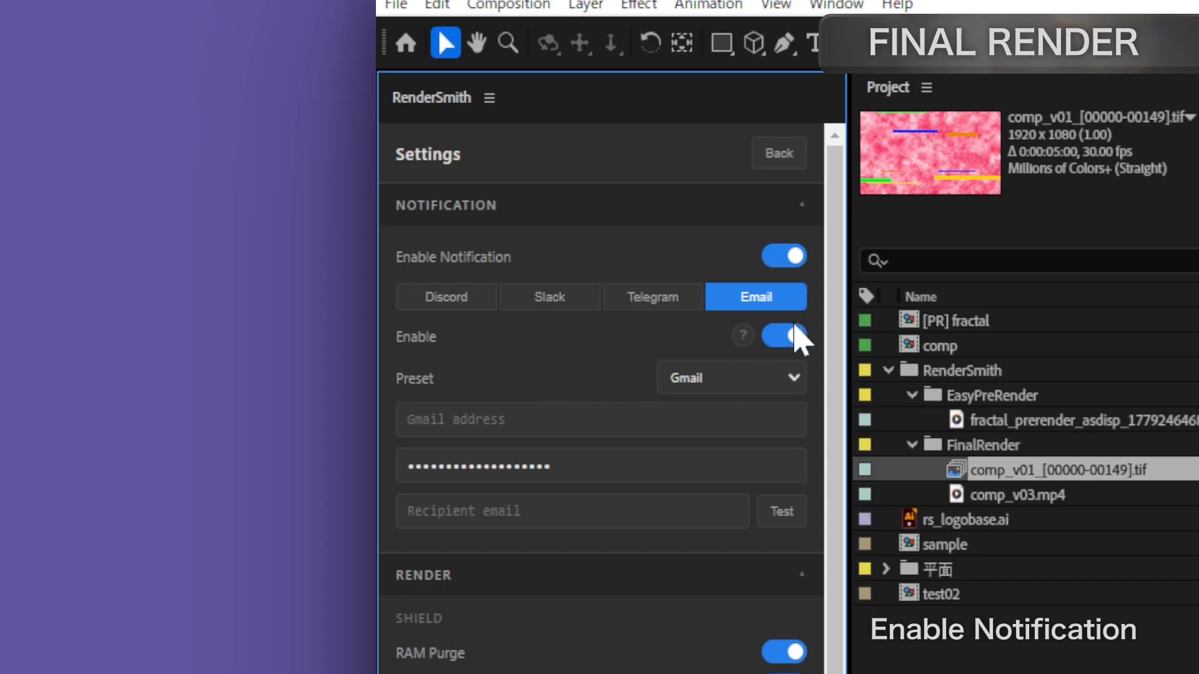
Step: Switch the email notification preset to Custom SMTP to view its fields, and return it to Gmail
left_click(758, 378)
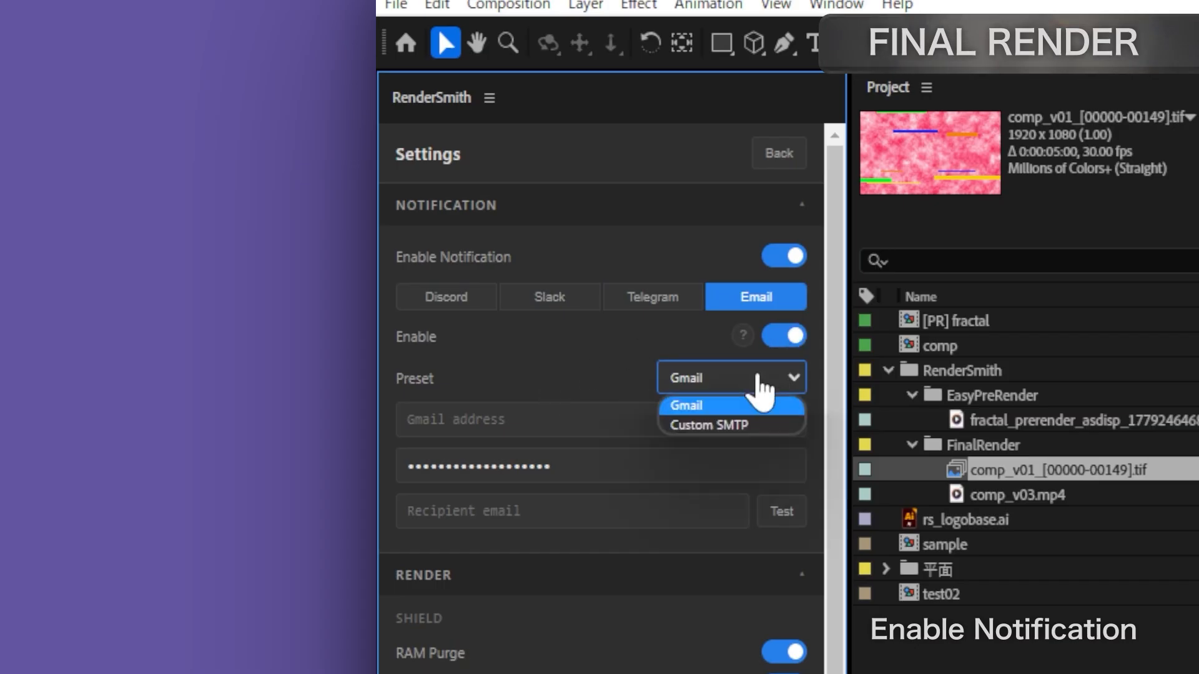
left_click(718, 424)
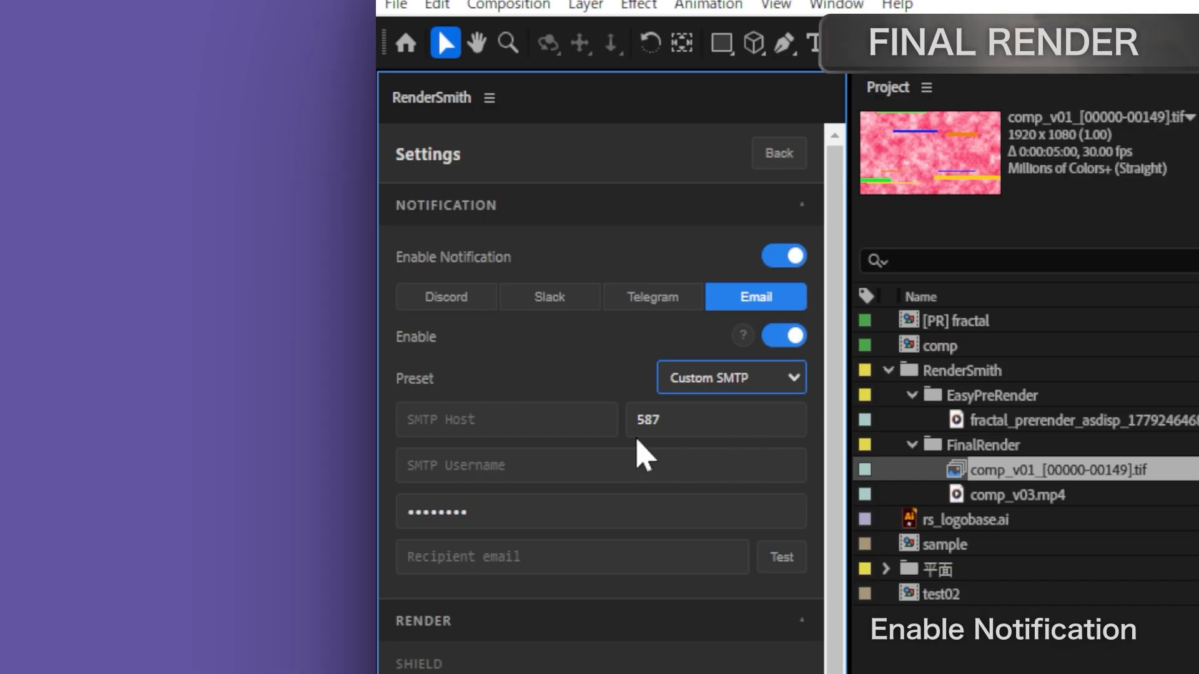
left_click(407, 419)
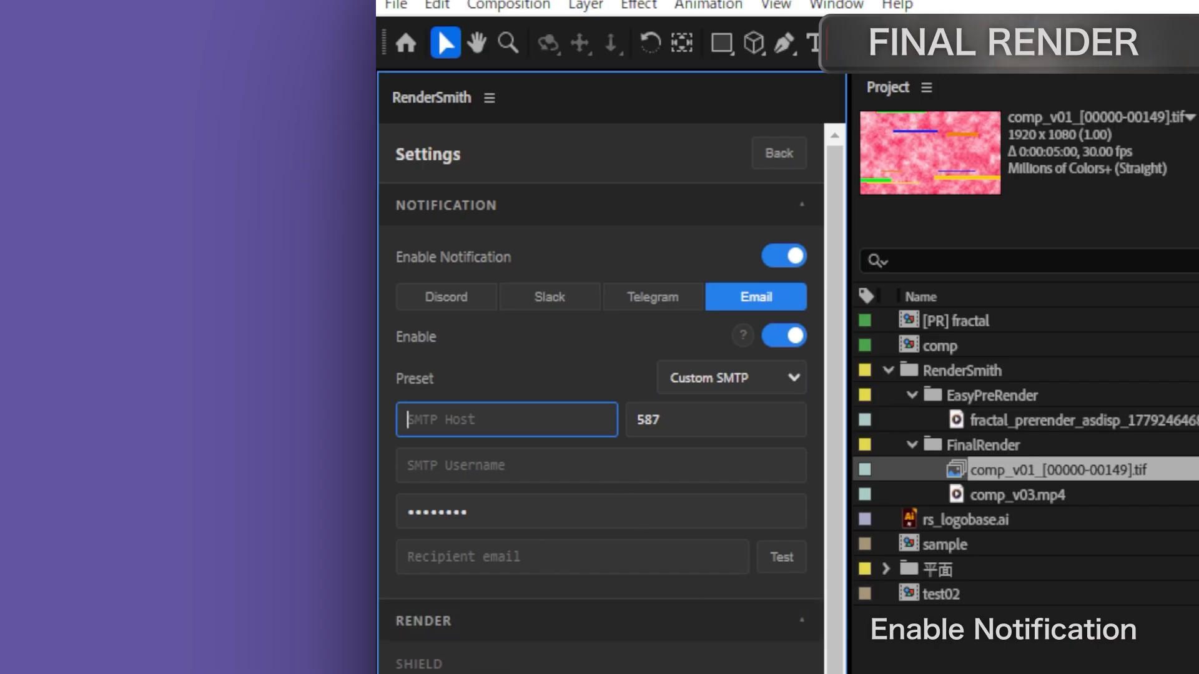
left_click(749, 381)
left_click(704, 411)
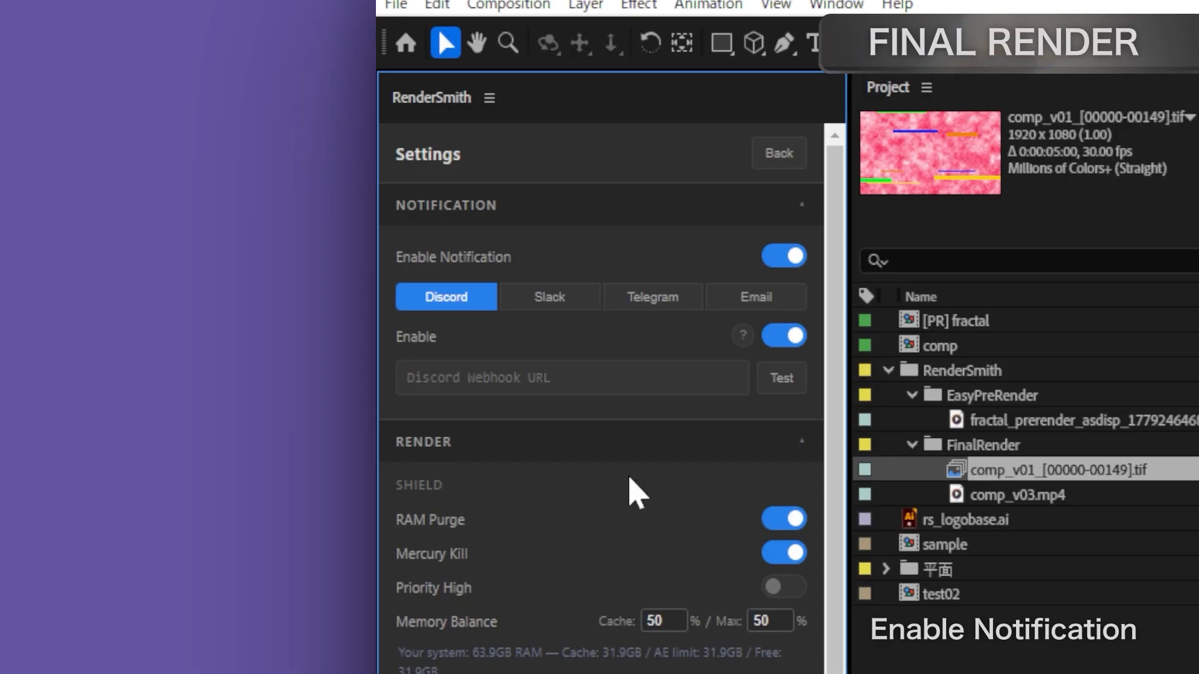
Step: Compare the fields of the Telegram, Slack and Email notification services, and return to the Discord webhook URL
left_click(666, 311)
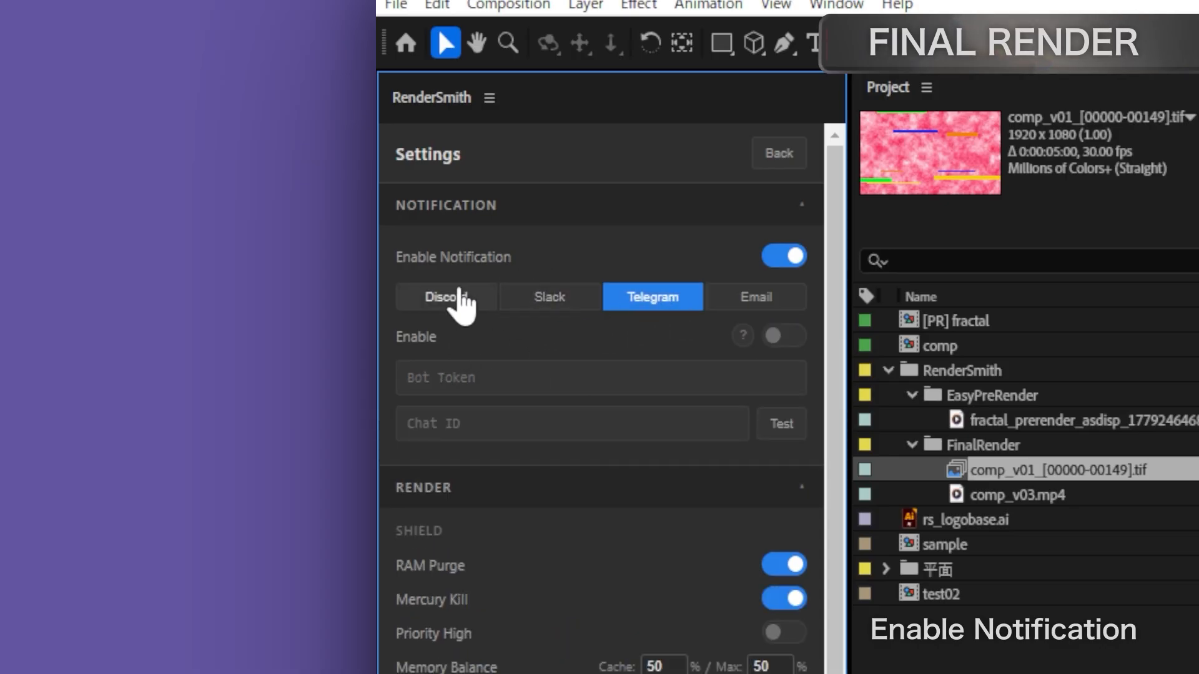
left_click(549, 297)
left_click(790, 340)
left_click(651, 299)
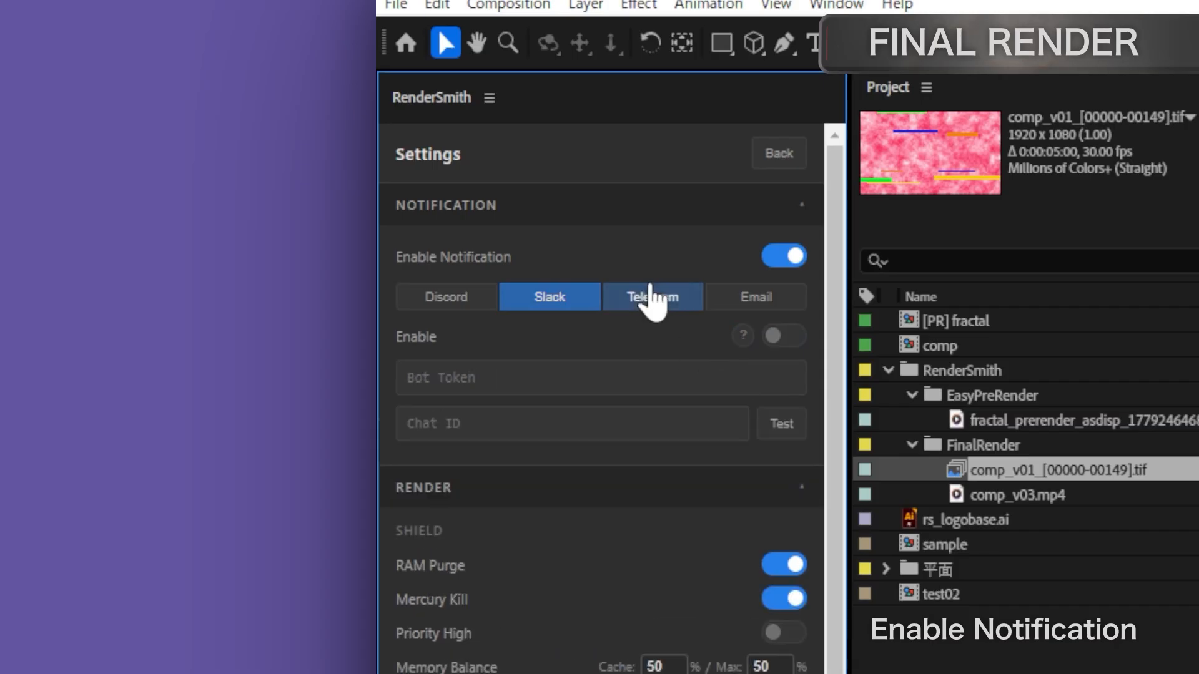
left_click(748, 299)
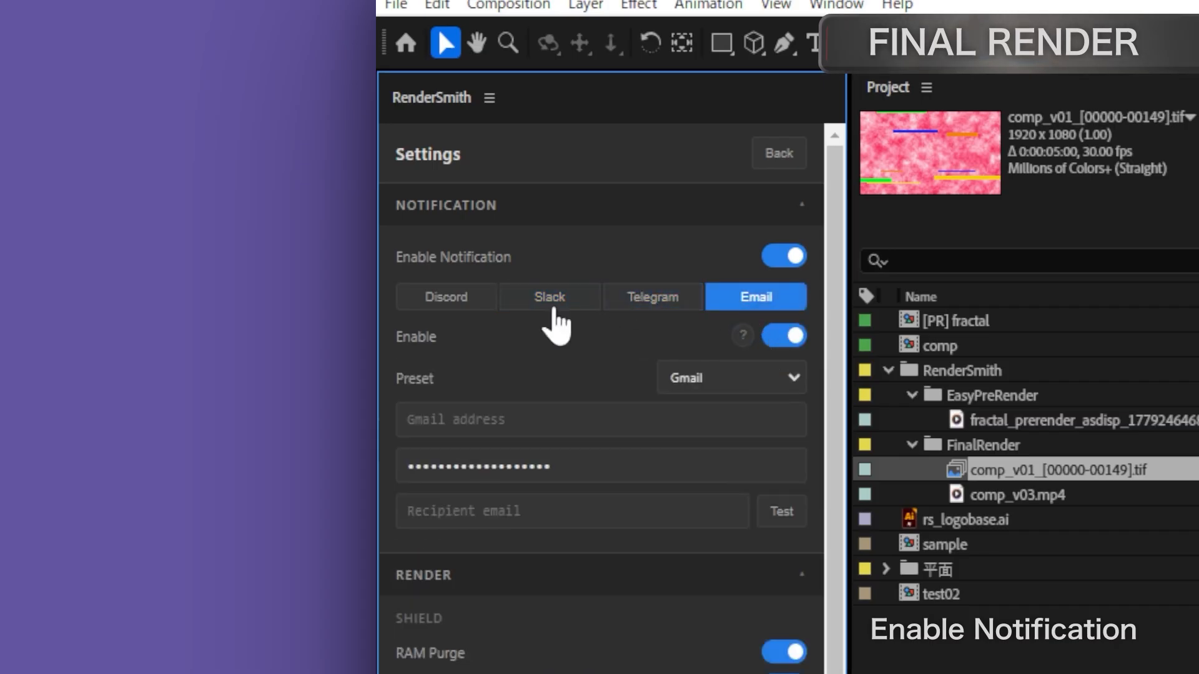
left_click(460, 299)
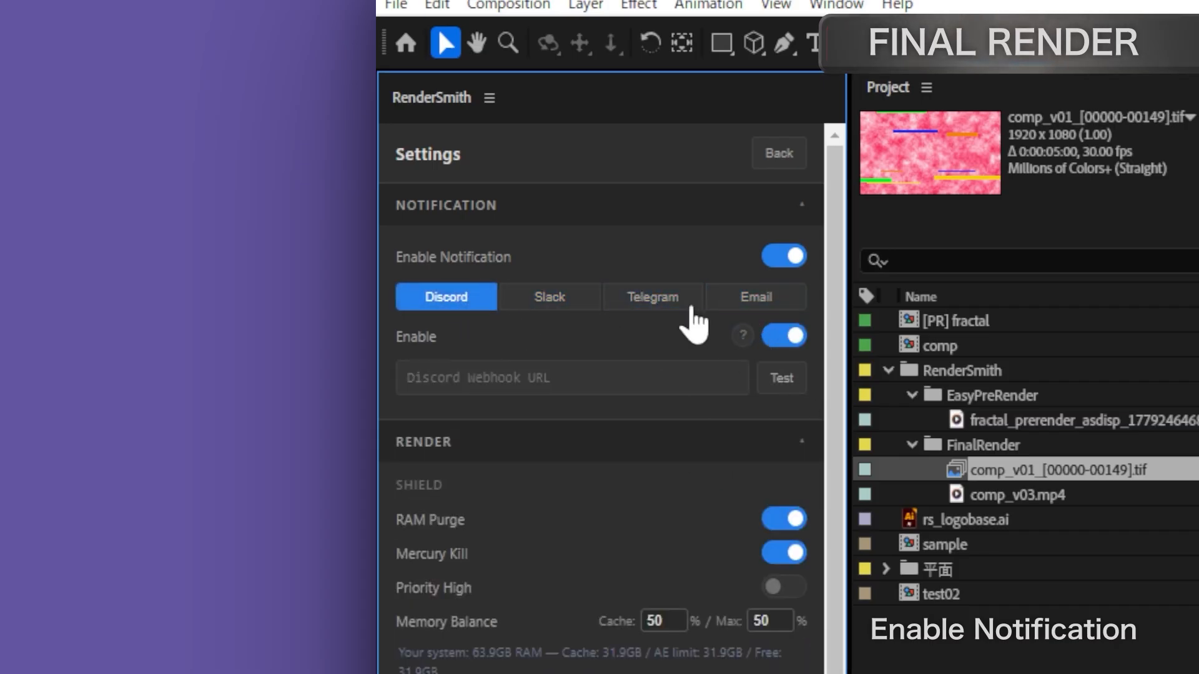
left_click(477, 379)
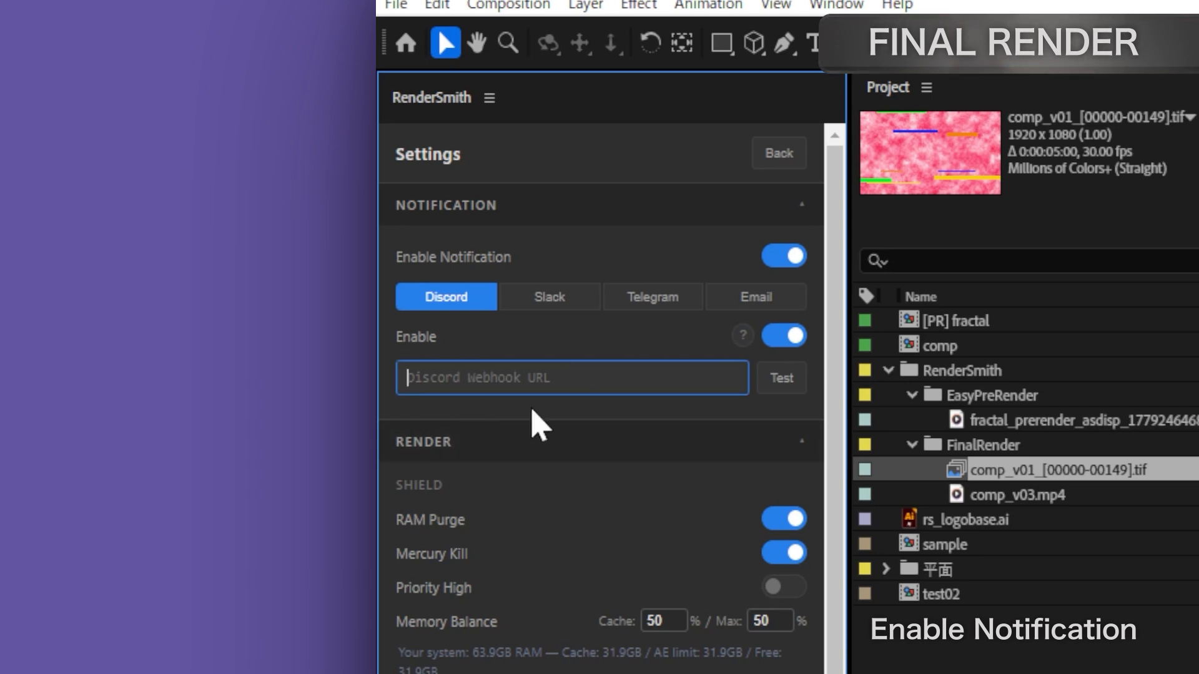
Step: View the setup help for Discord and Telegram notifications, and return to the Discord settings
left_click(743, 336)
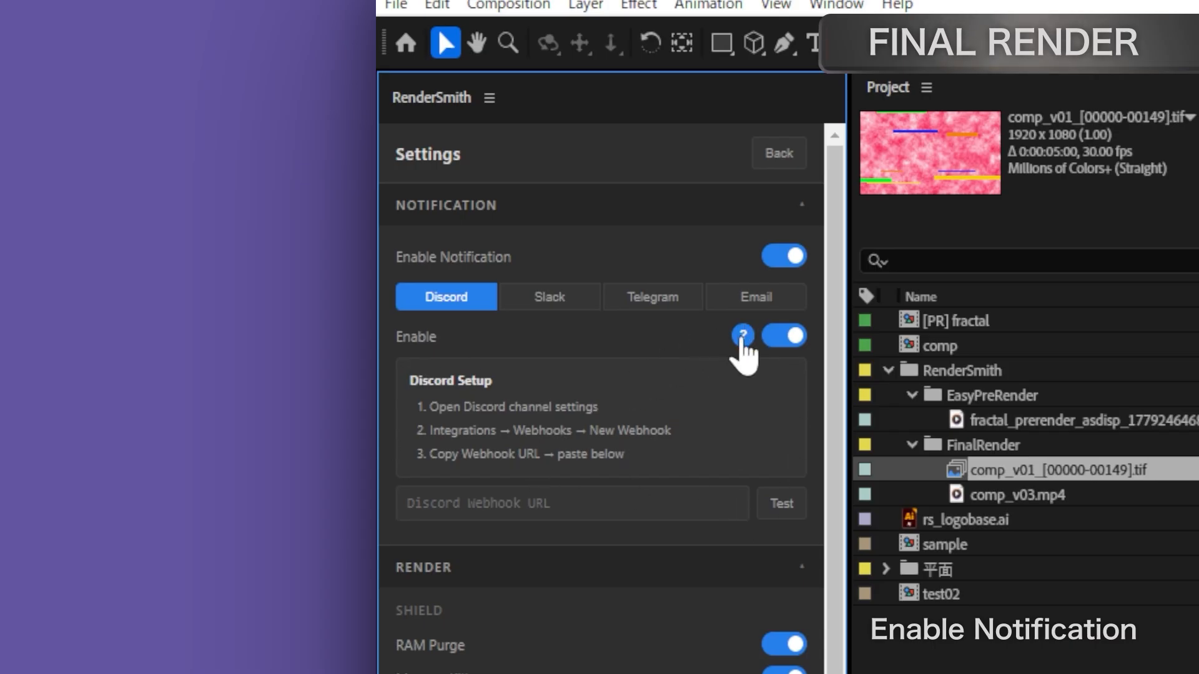
left_click(743, 336)
left_click(653, 304)
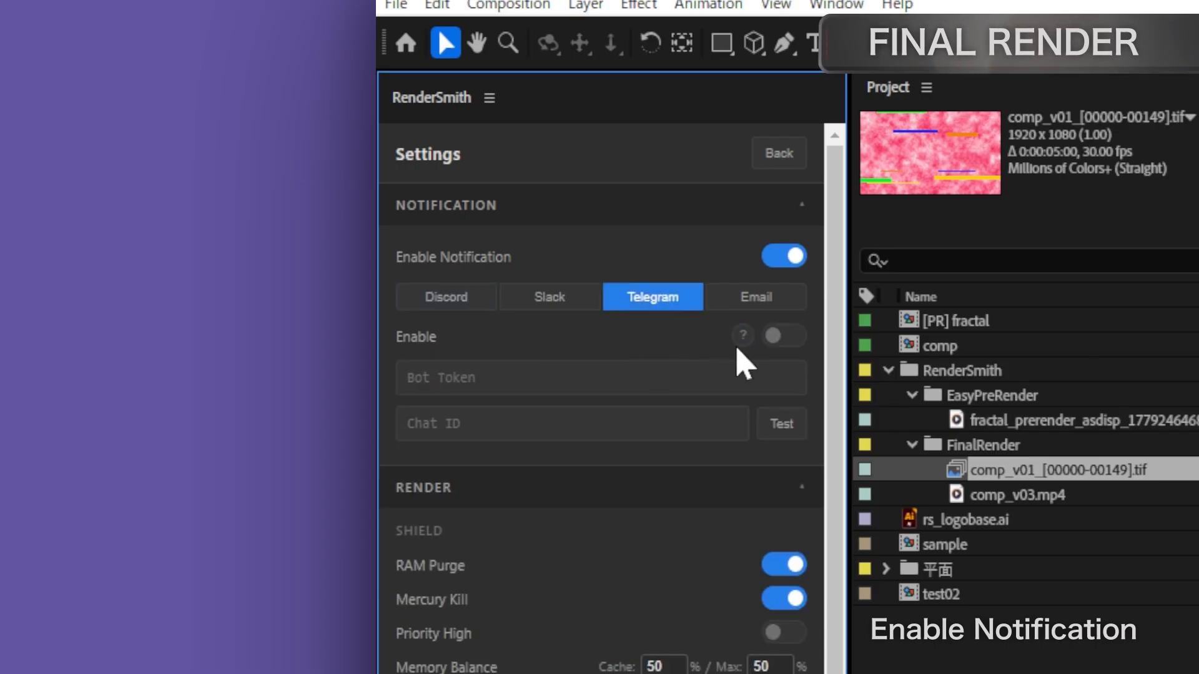
left_click(742, 337)
left_click(741, 337)
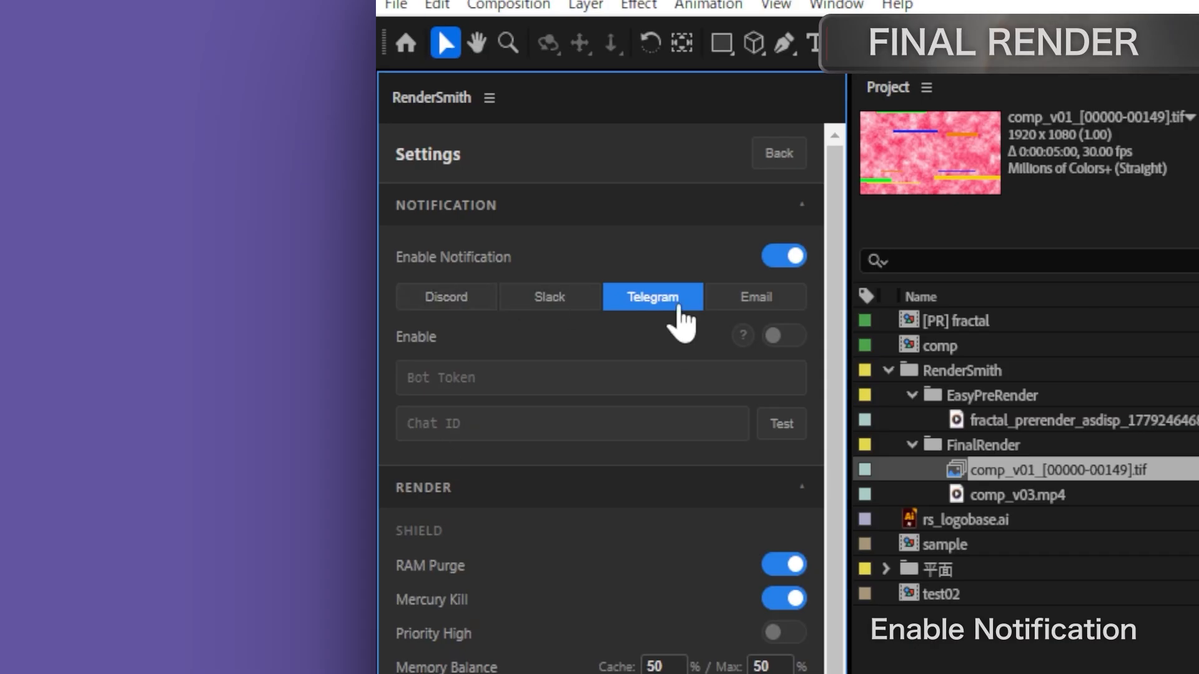
left_click(422, 302)
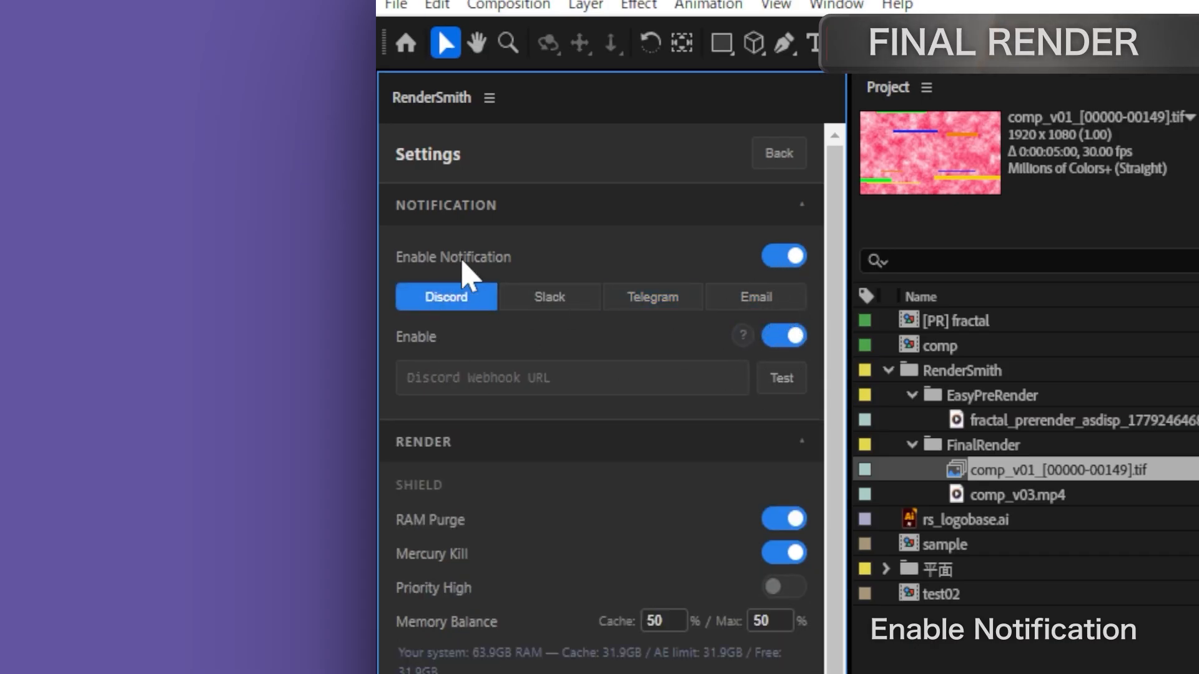
Step: Switch Enable Notification off and back on, using both the settings and the main RenderSmith controls
left_click(784, 258)
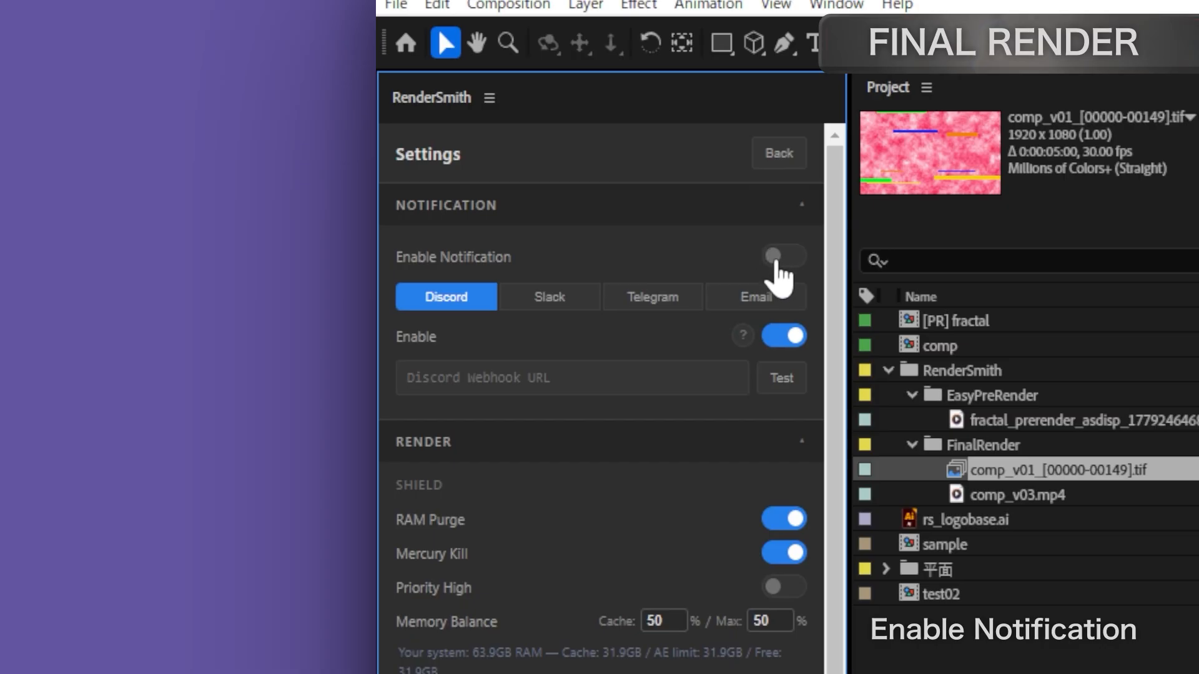
left_click(774, 257)
left_click(779, 154)
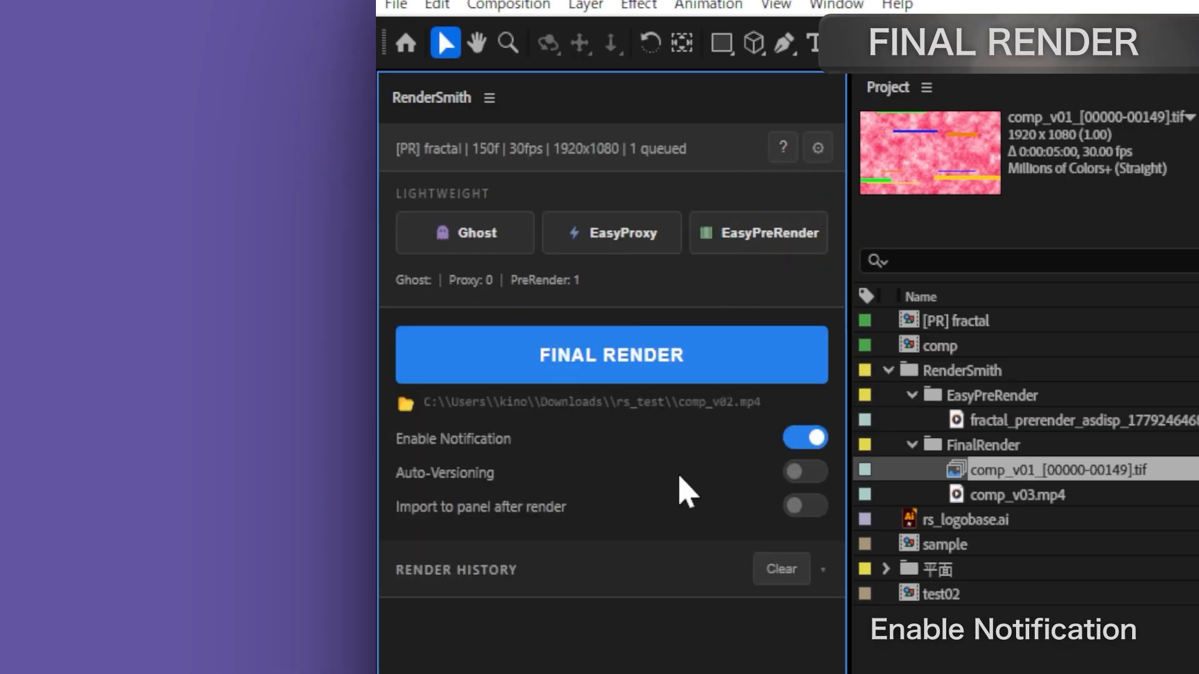
left_click(802, 442)
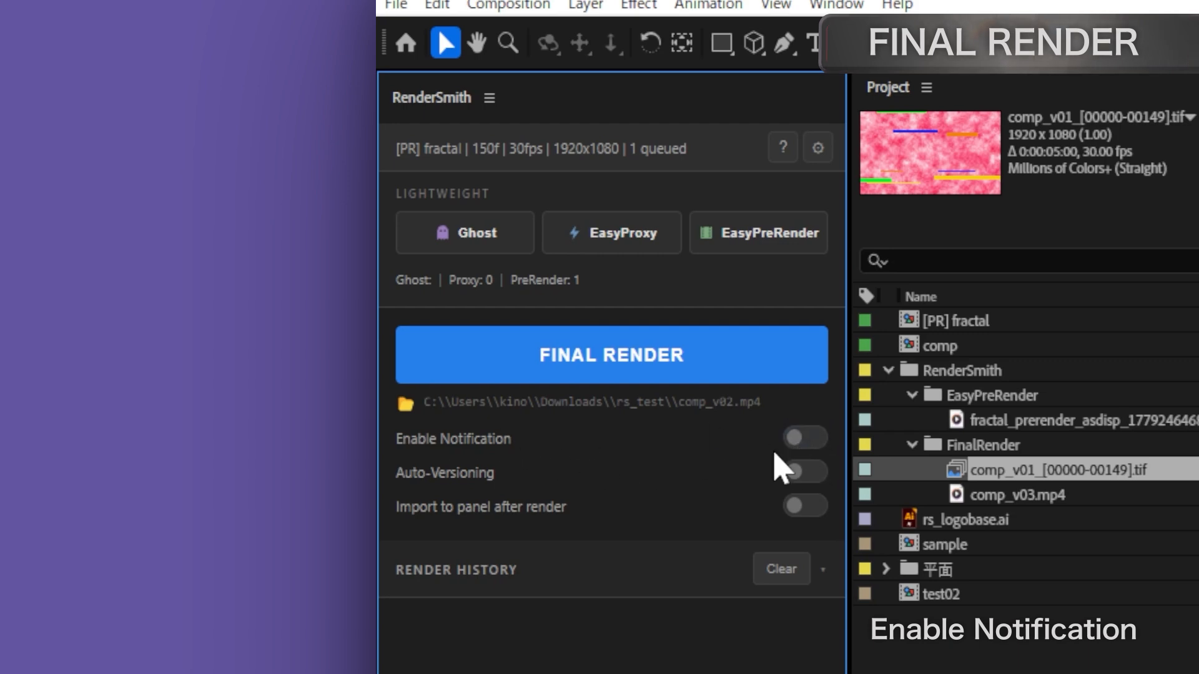
left_click(817, 148)
left_click(777, 255)
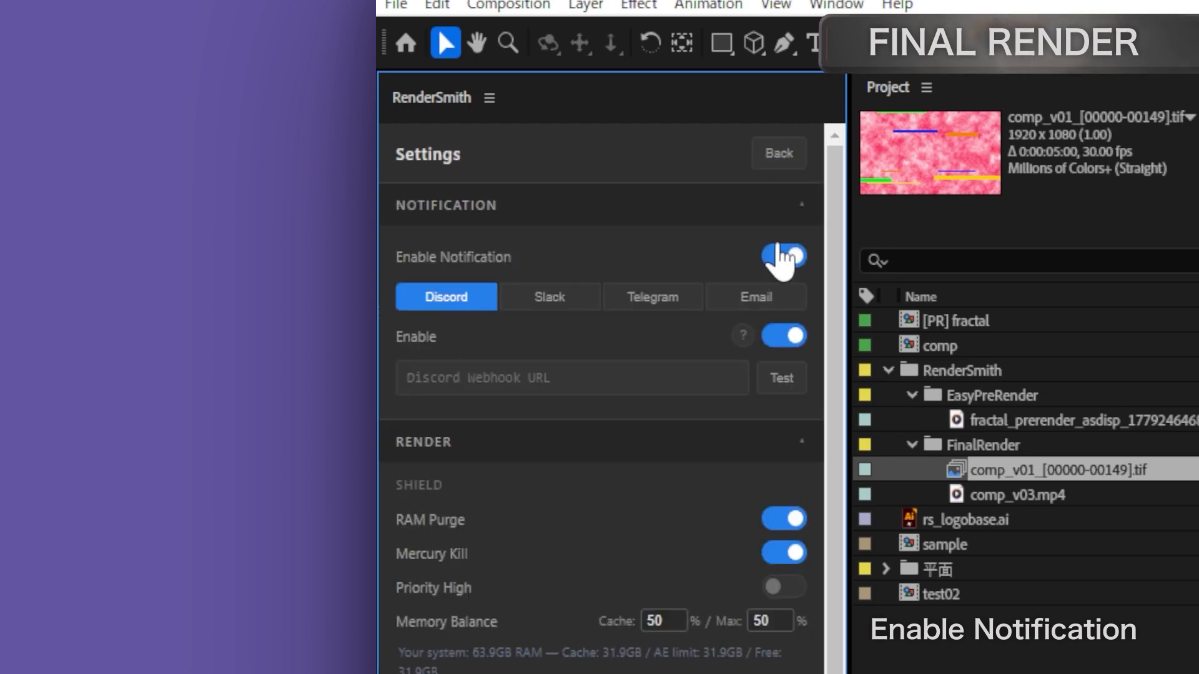
left_click(777, 156)
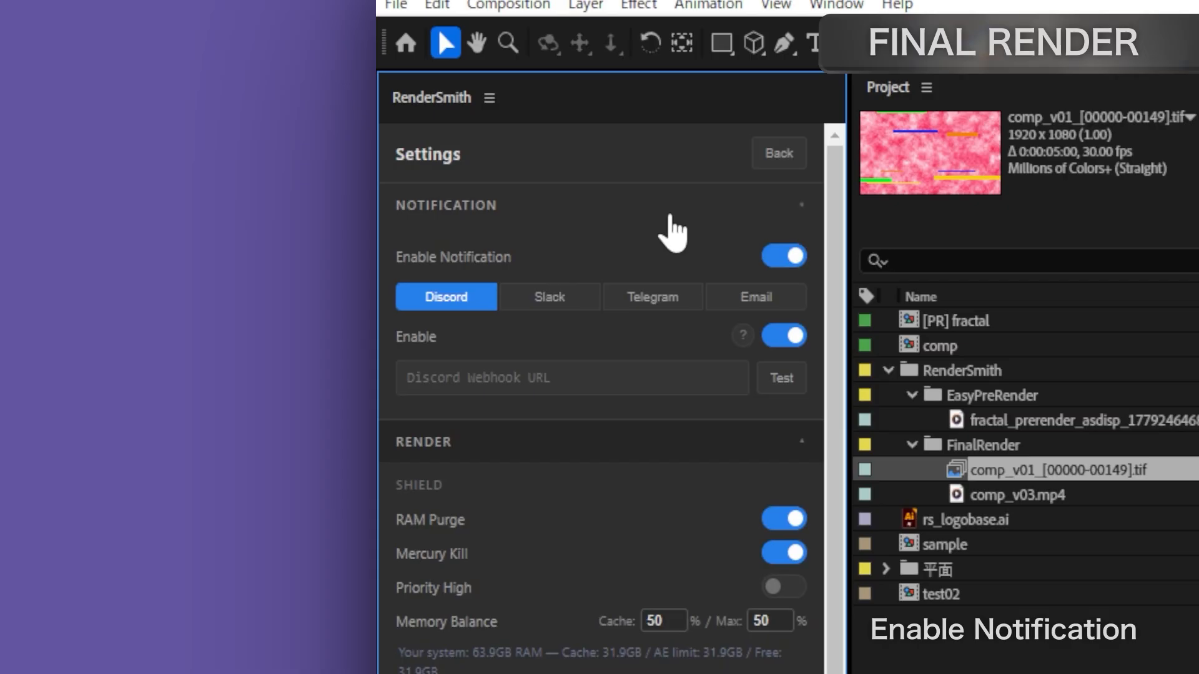
Step: Collapse the Notification settings, and switch Priority High under Shield on and back off
left_click(658, 216)
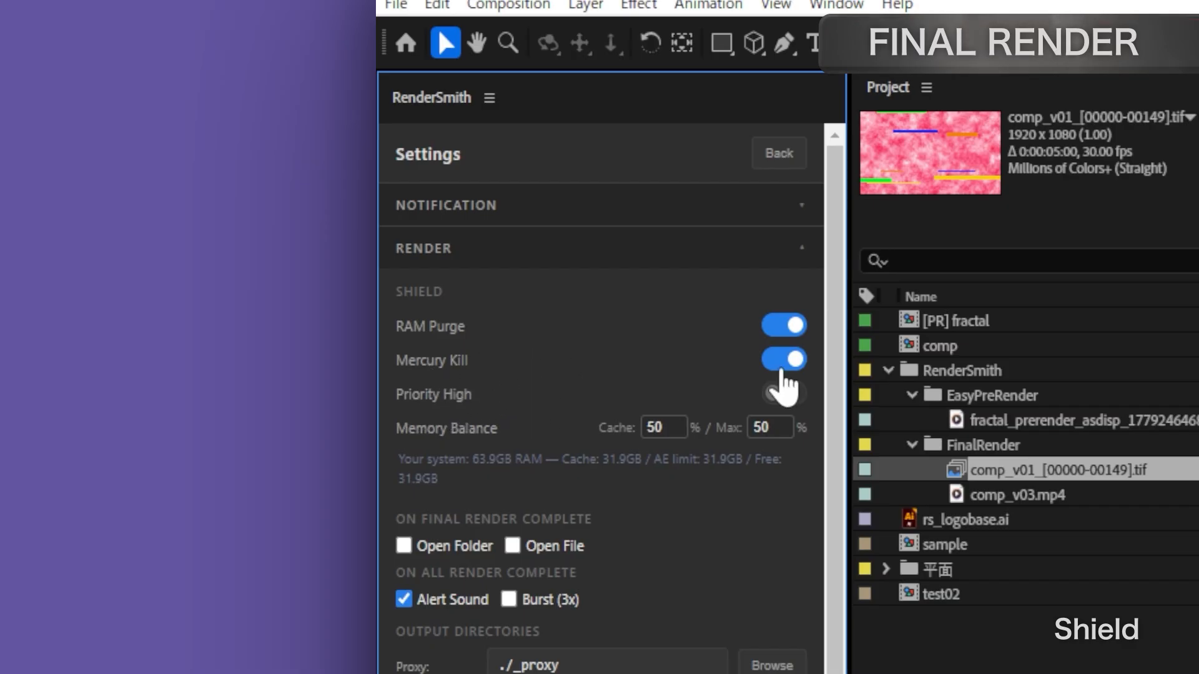
left_click(778, 397)
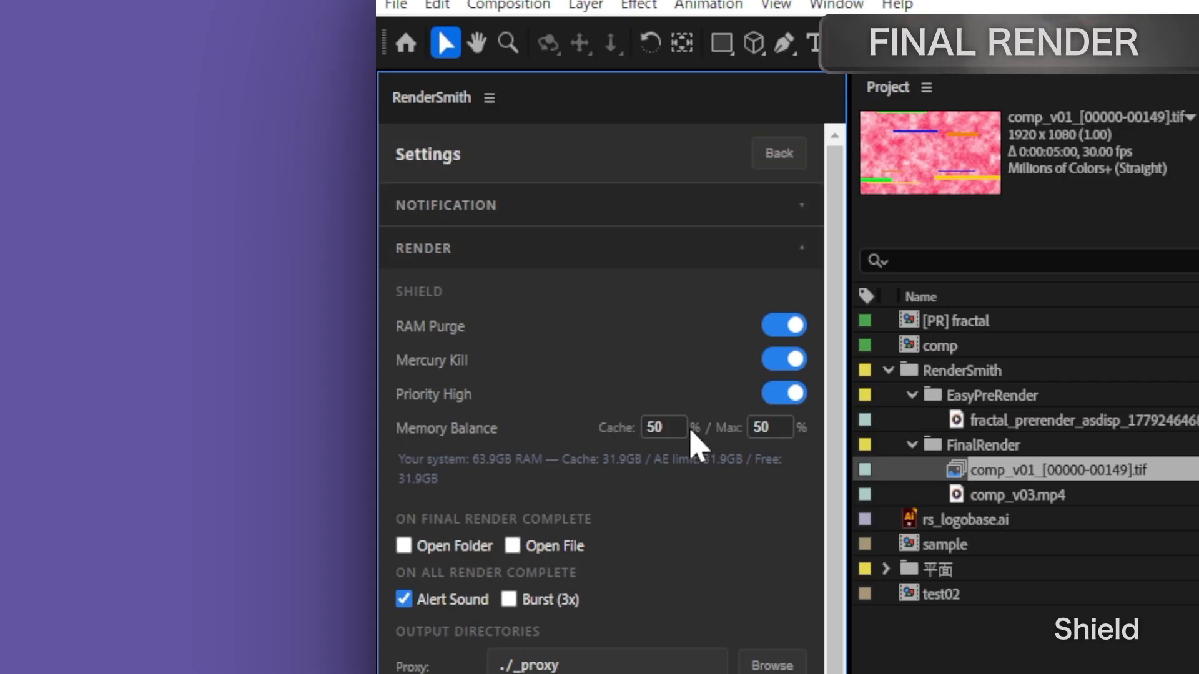
left_click(789, 398)
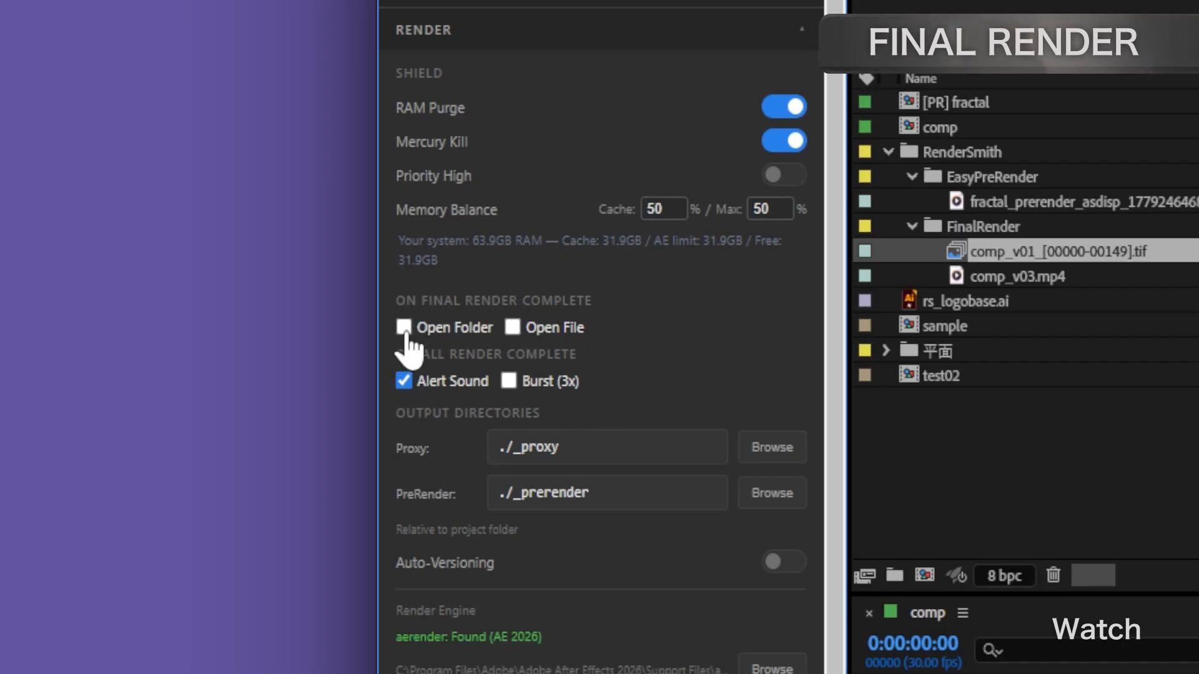
Step: Enable Open File and Open Folder for final render completion, and Burst (3x) for all-render completion
left_click(507, 326)
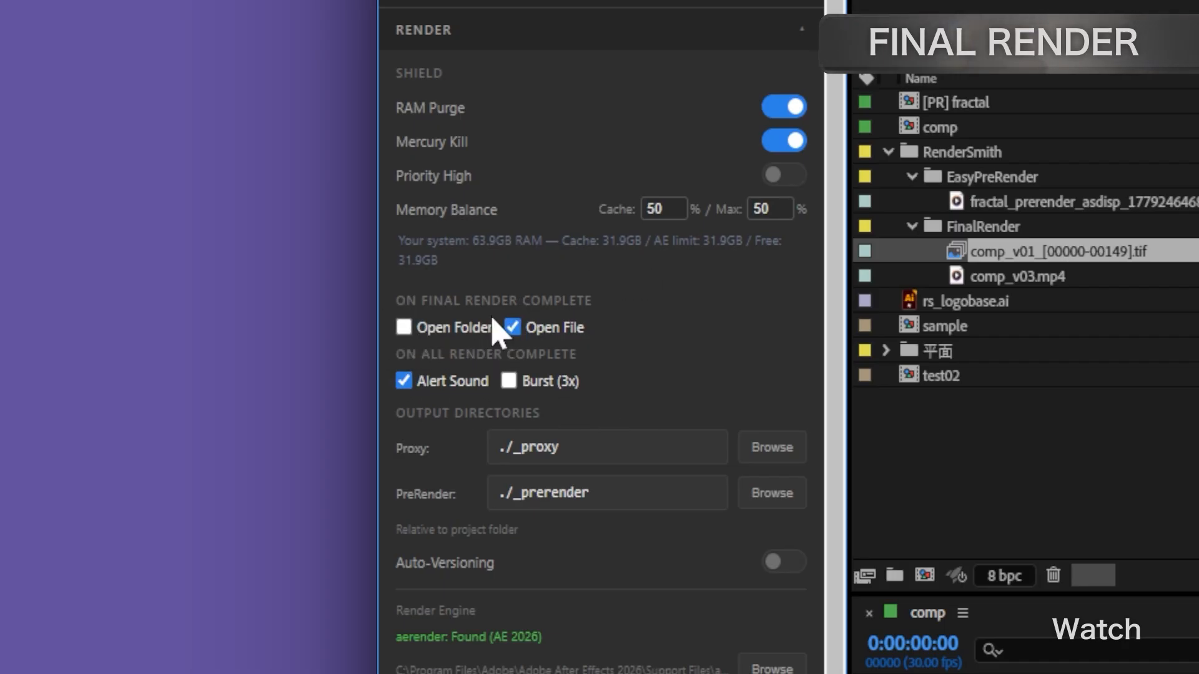
left_click(404, 327)
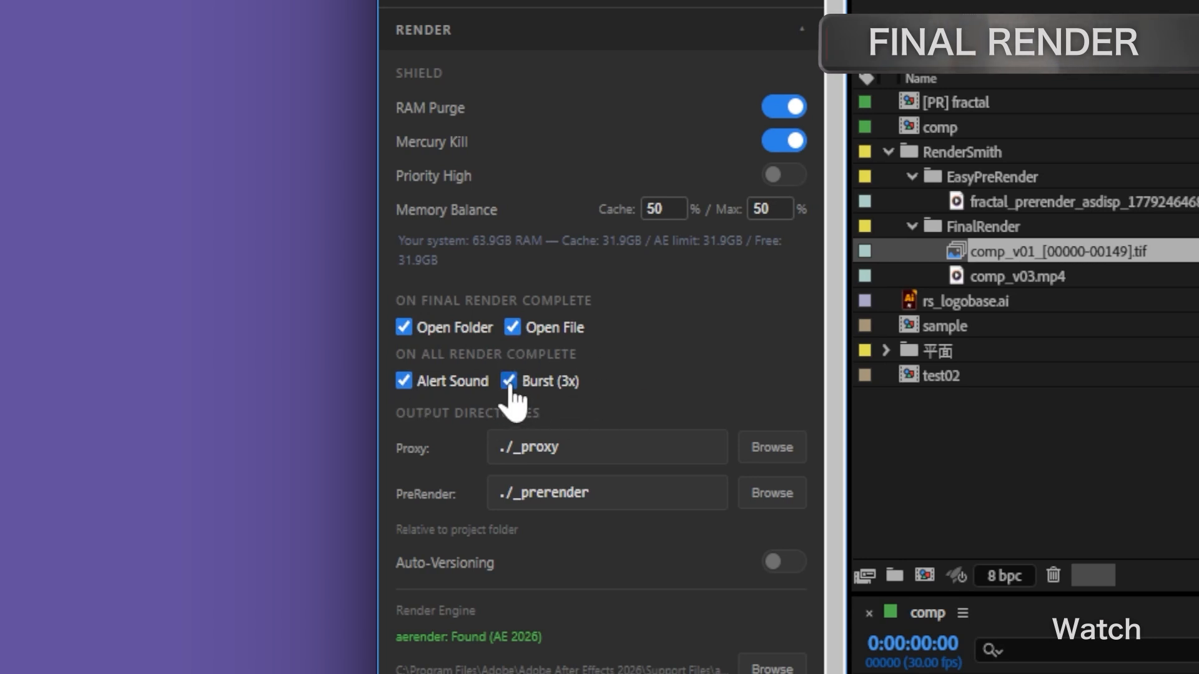
Step: Check the Email and Discord notification settings again, and turn off Burst (3x)
scroll(616, 6, "up", 3)
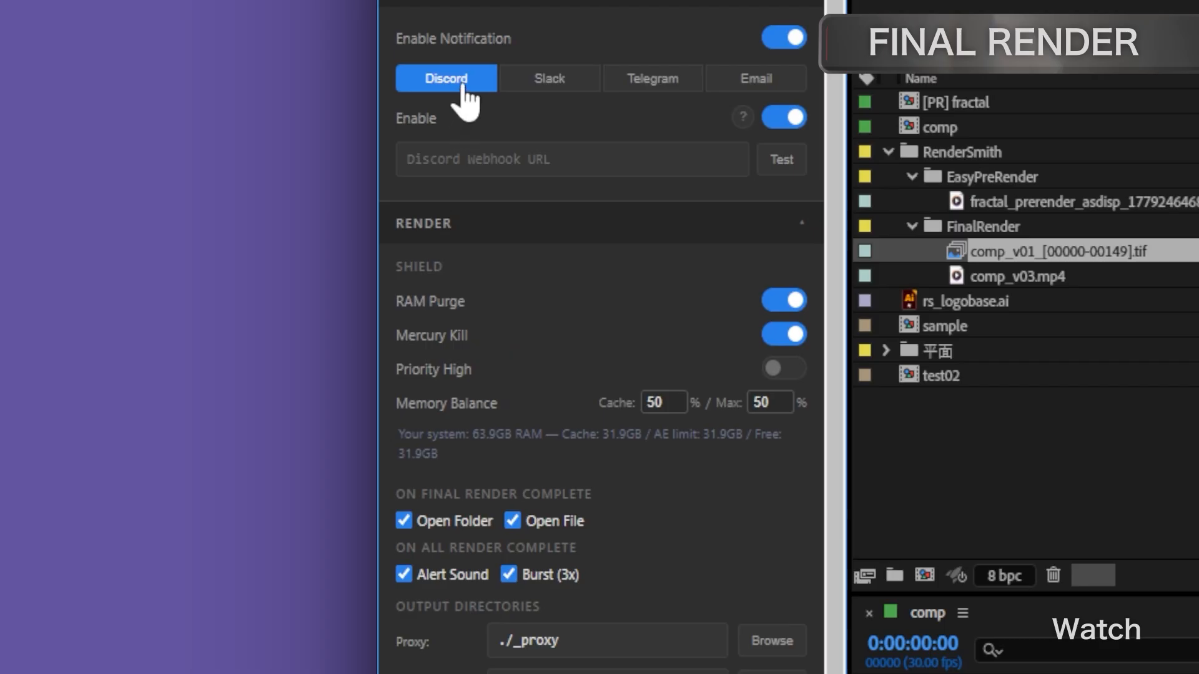
left_click(732, 81)
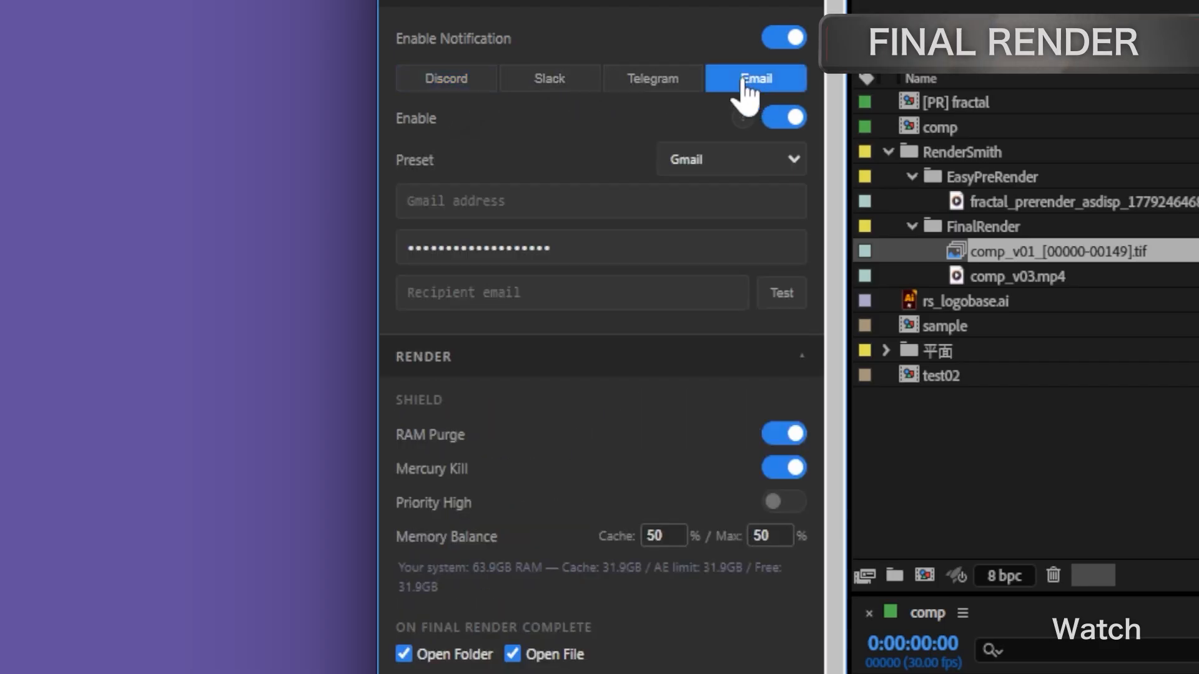
left_click(444, 94)
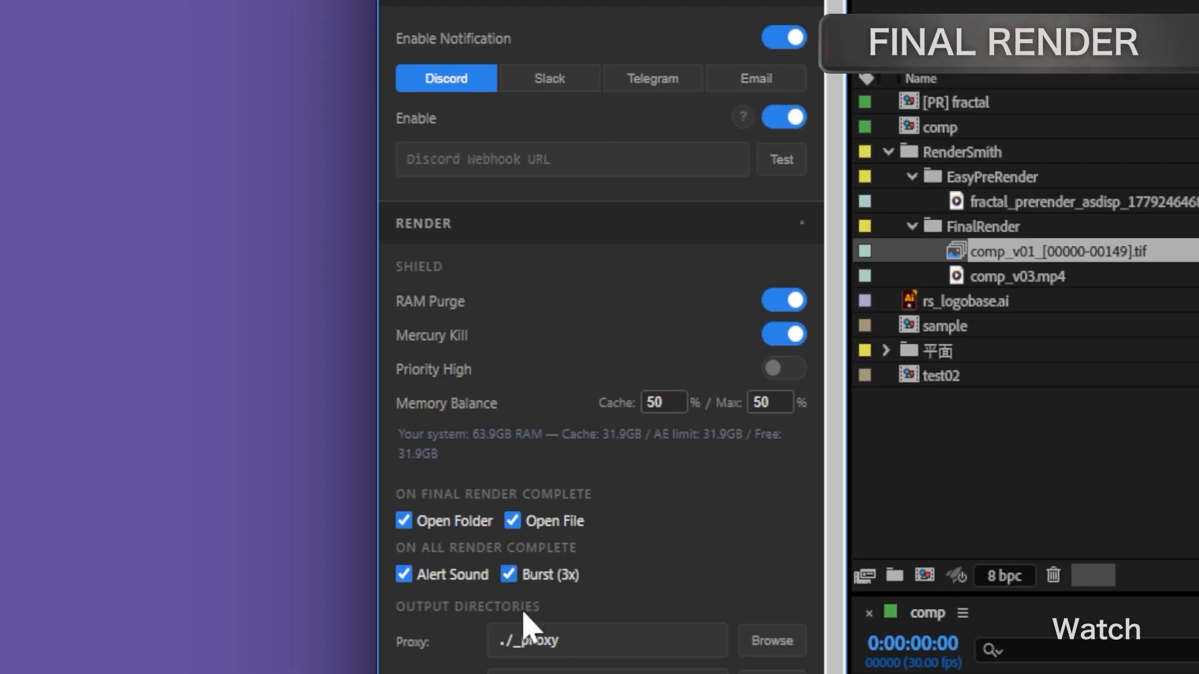
left_click(509, 576)
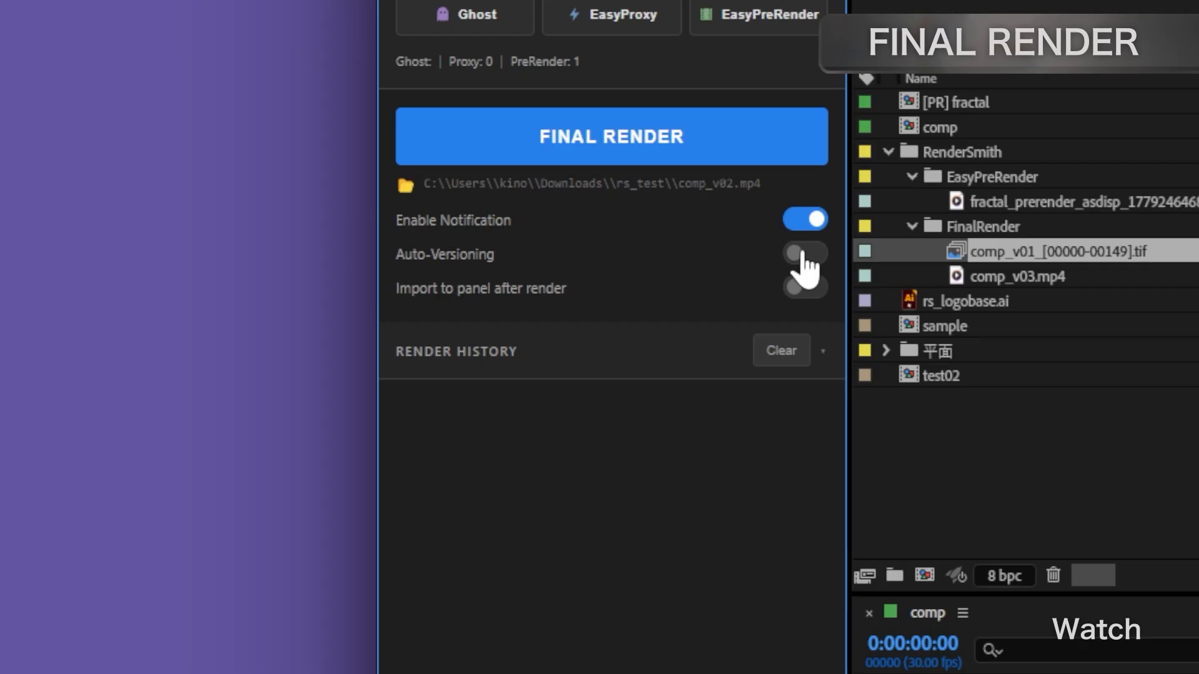
Step: Turn on Auto-Versioning and Import to panel after render, turn off Enable Notification, and return to the main RenderSmith controls
left_click(801, 254)
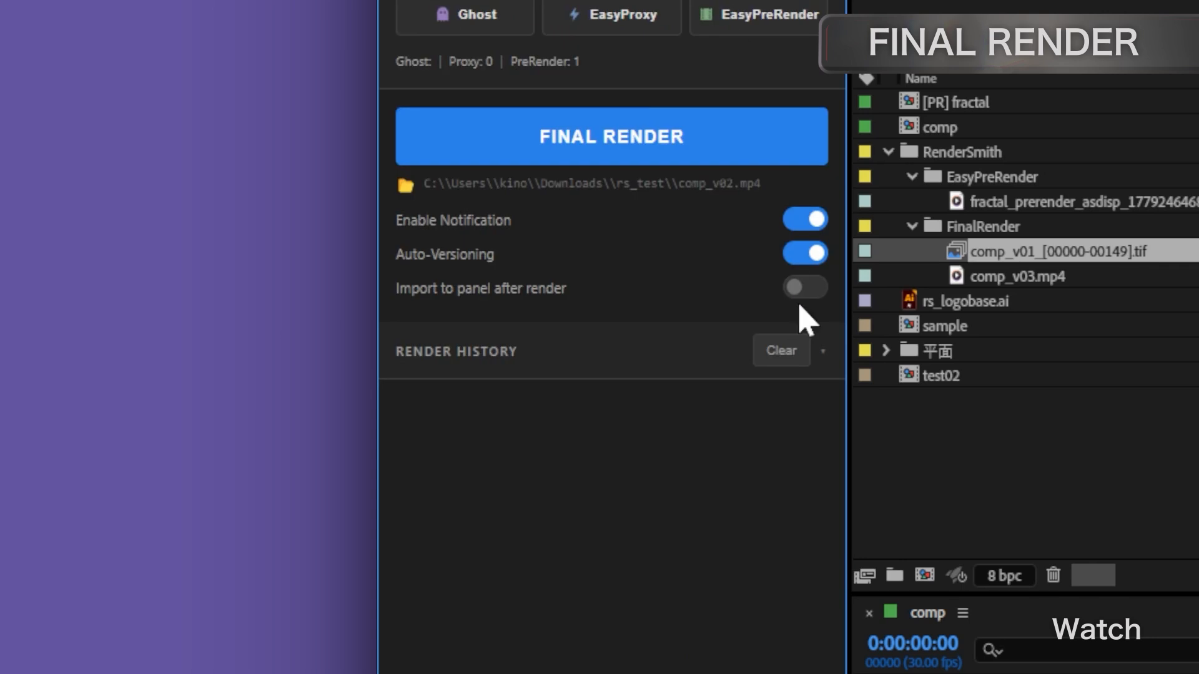
left_click(815, 219)
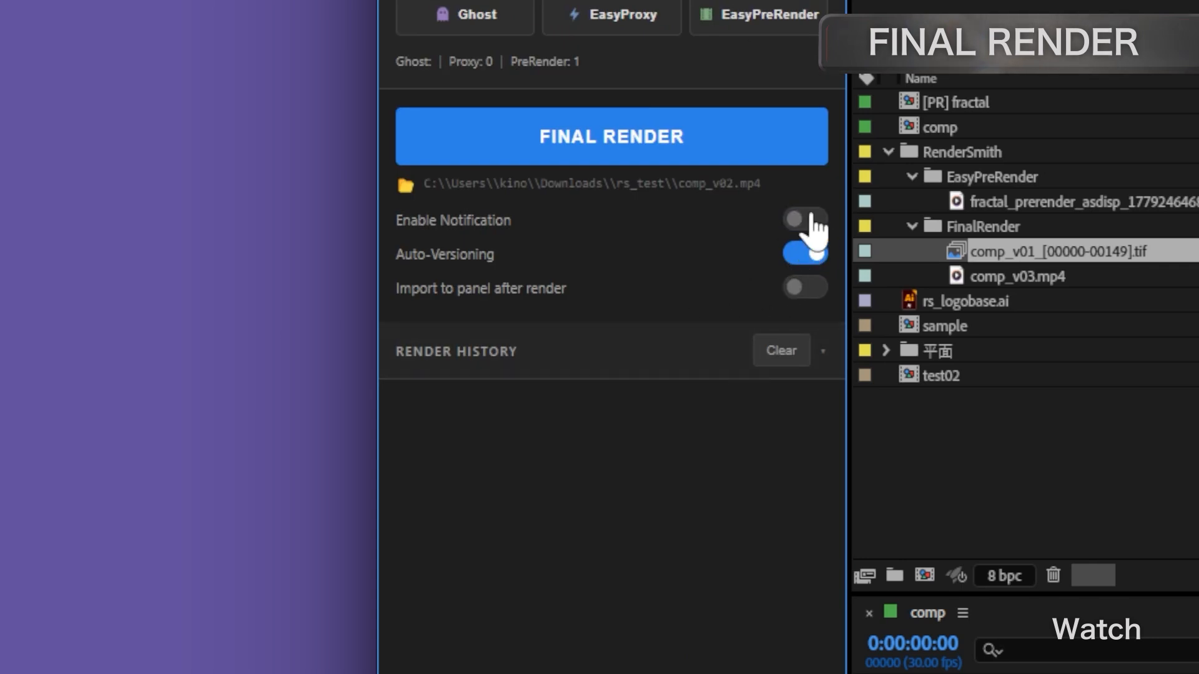
left_click(808, 288)
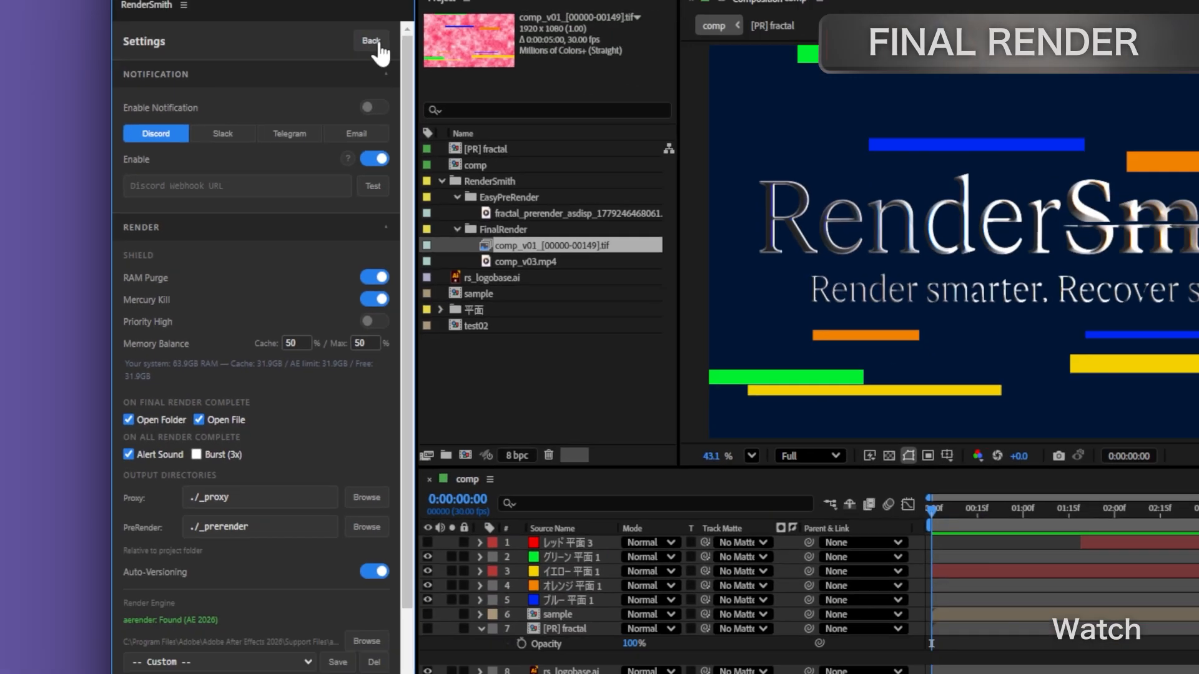
left_click(378, 44)
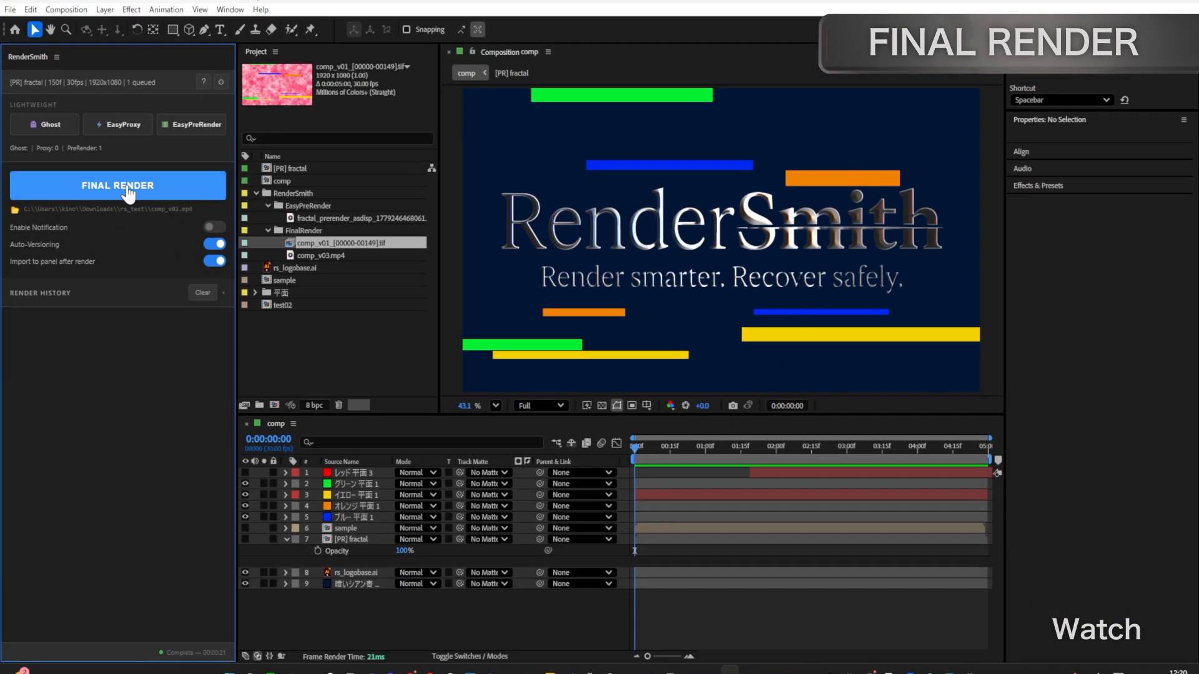
Step: Run Final Render on comp, watch the rendered comp_1_v01 video in the media player, and close the player
left_click(128, 189)
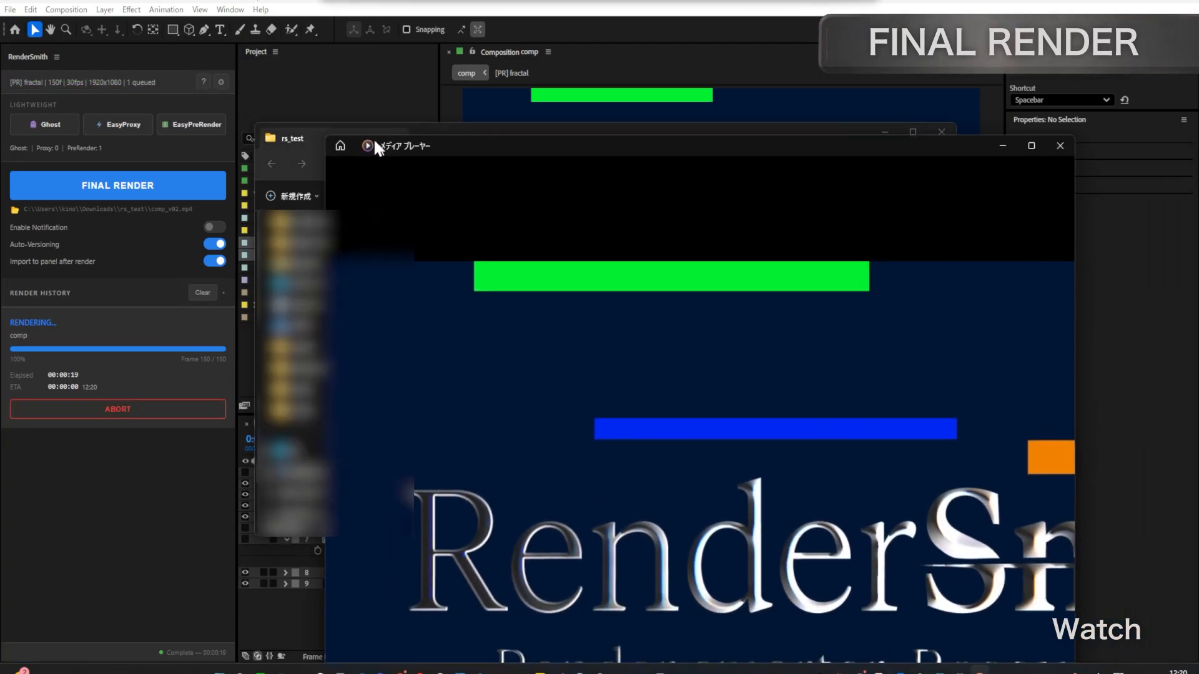
left_click_drag(373, 138, 335, 32)
left_click_drag(768, 37, 843, 34)
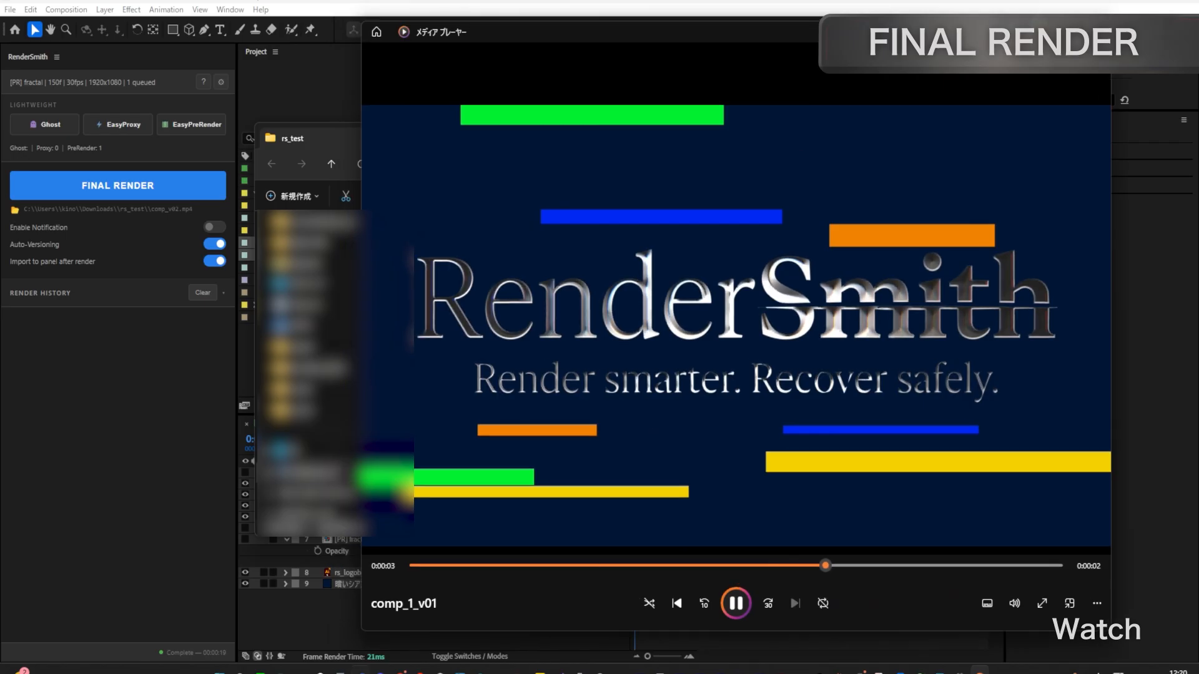
key("alt+F4")
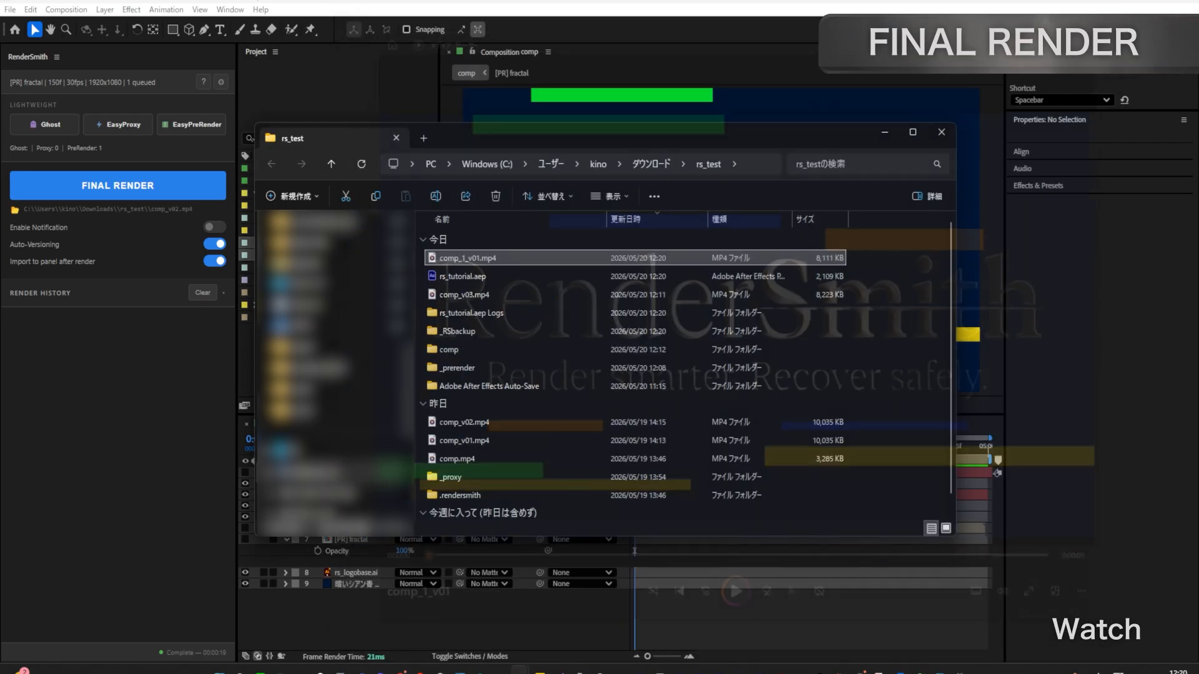
Step: Check comp_1_v01.mp4 in the rs_test folder, close the folder, and select the imported file in the project
left_click_drag(708, 143, 790, 128)
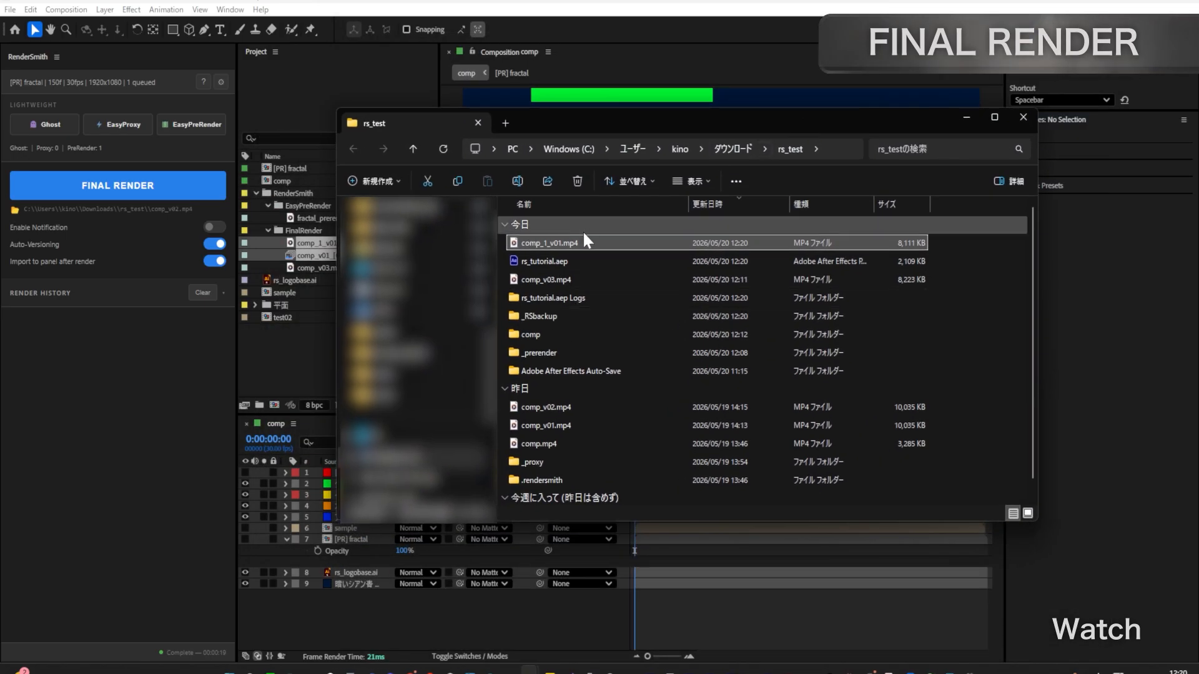
left_click(1024, 117)
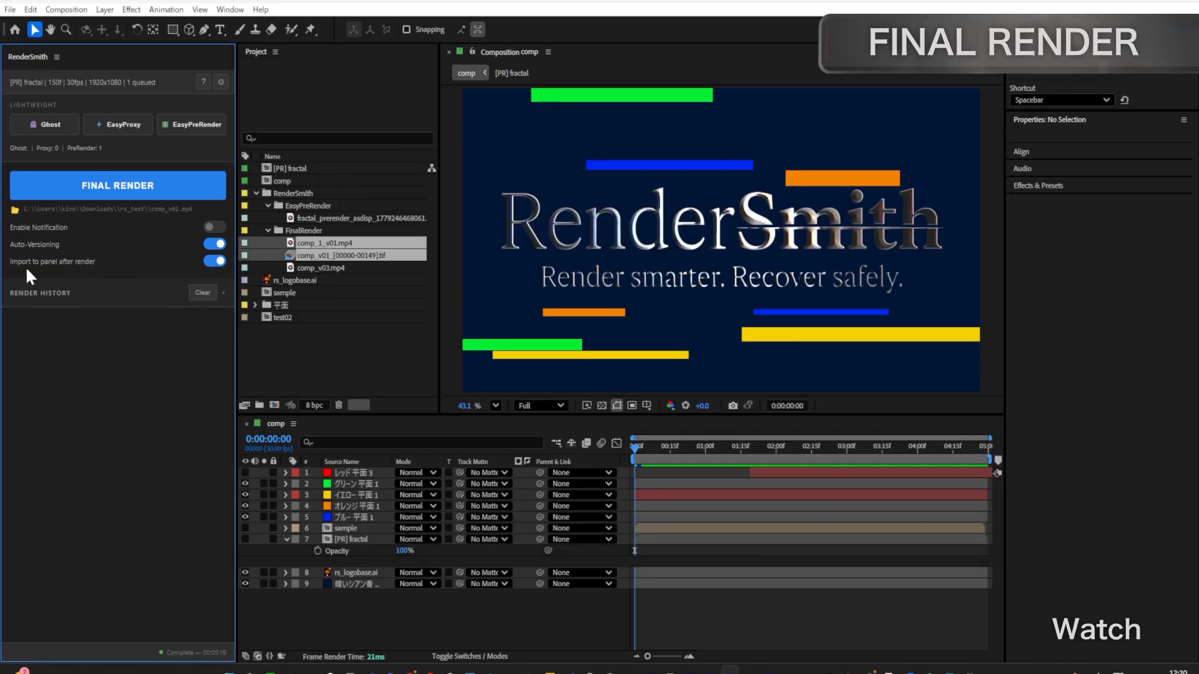
left_click(336, 241)
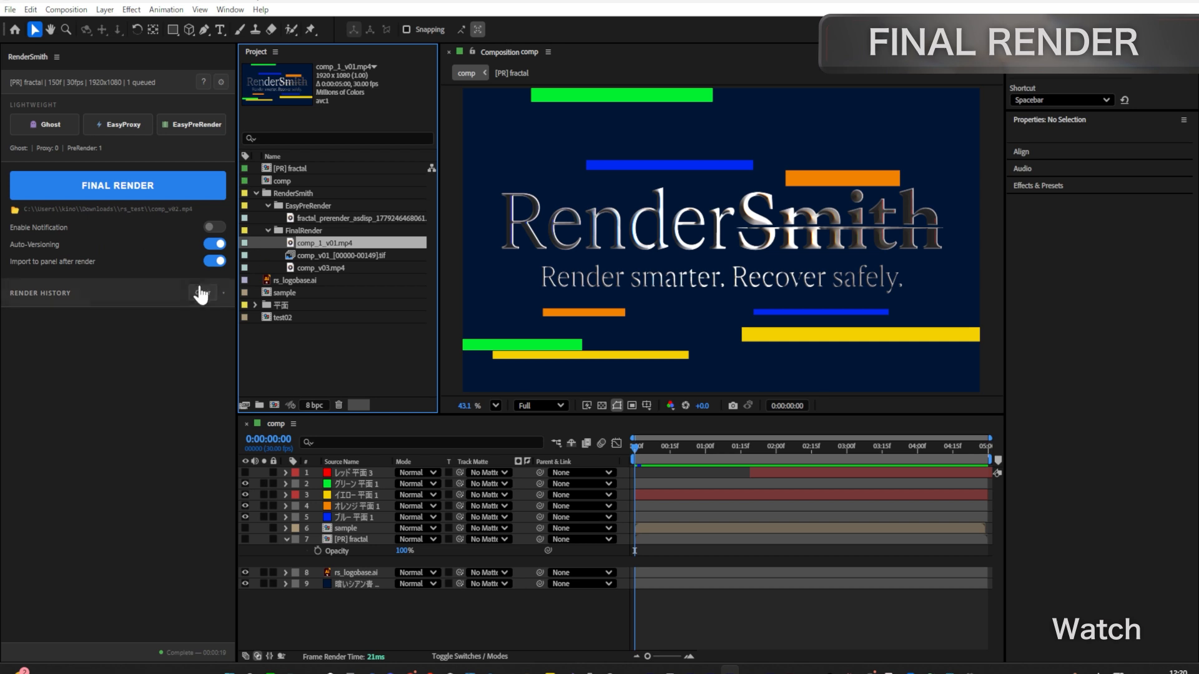
left_click(119, 301)
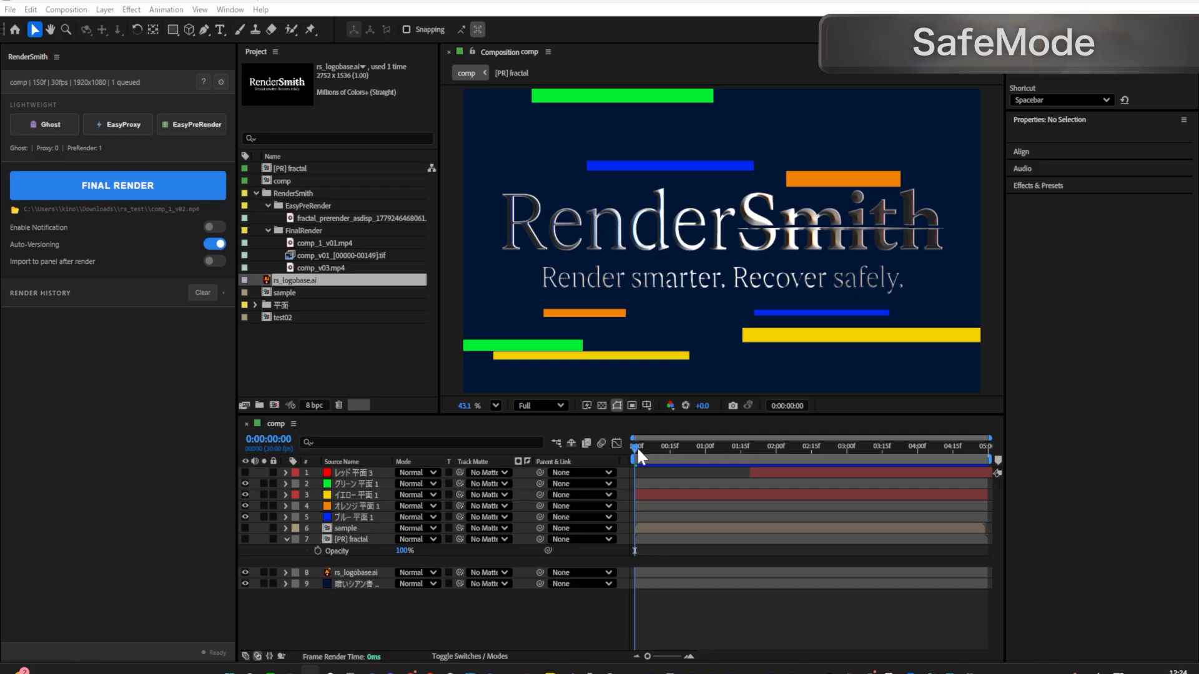
Step: Move the current time of comp to 0:00:00:01
mouse_move(641, 443)
left_mouse_down()
mouse_move(760, 443)
mouse_move(612, 452)
mouse_move(791, 445)
mouse_move(637, 448)
left_mouse_up()
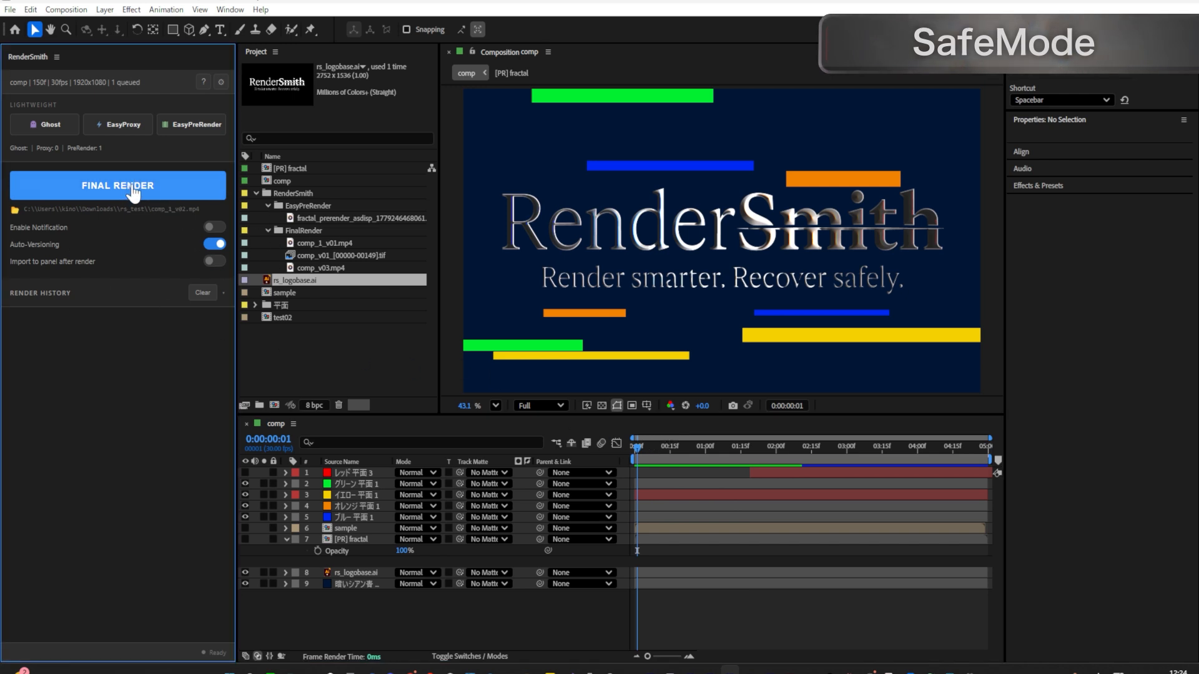
Step: Start Final Render on comp, and after the crash reopen rs_tutorial.aep in Adobe After Effects 2026, continuing without any crash repair
left_click(153, 193)
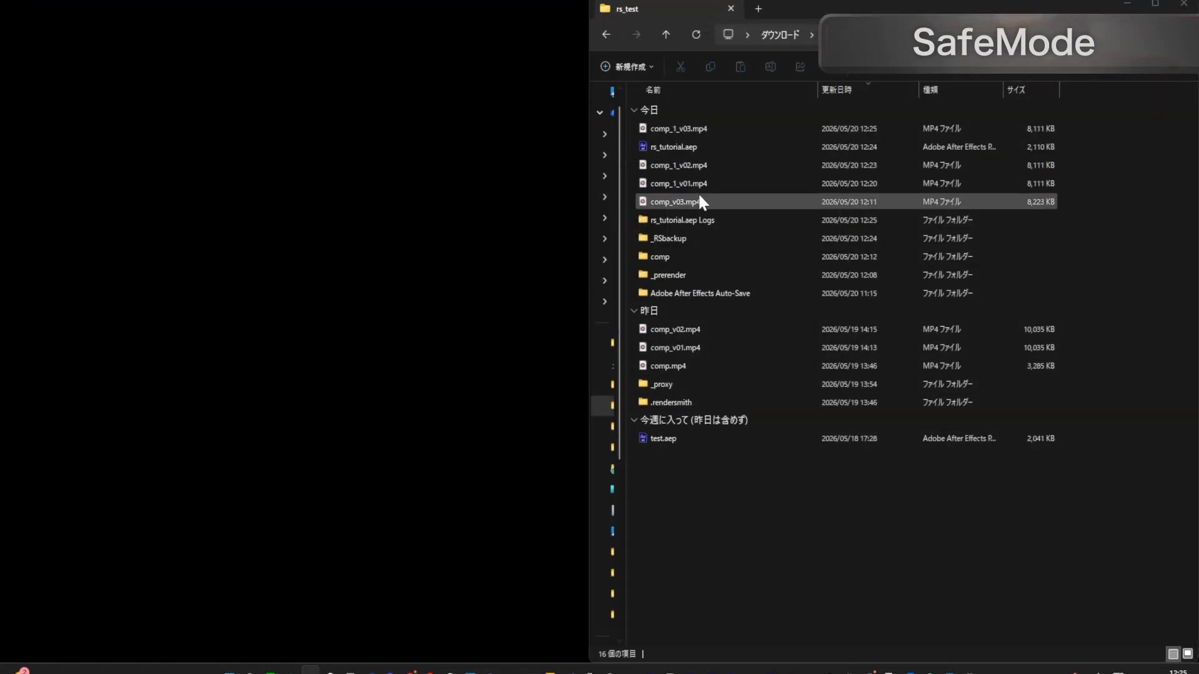
left_click(678, 148)
right_click(680, 151)
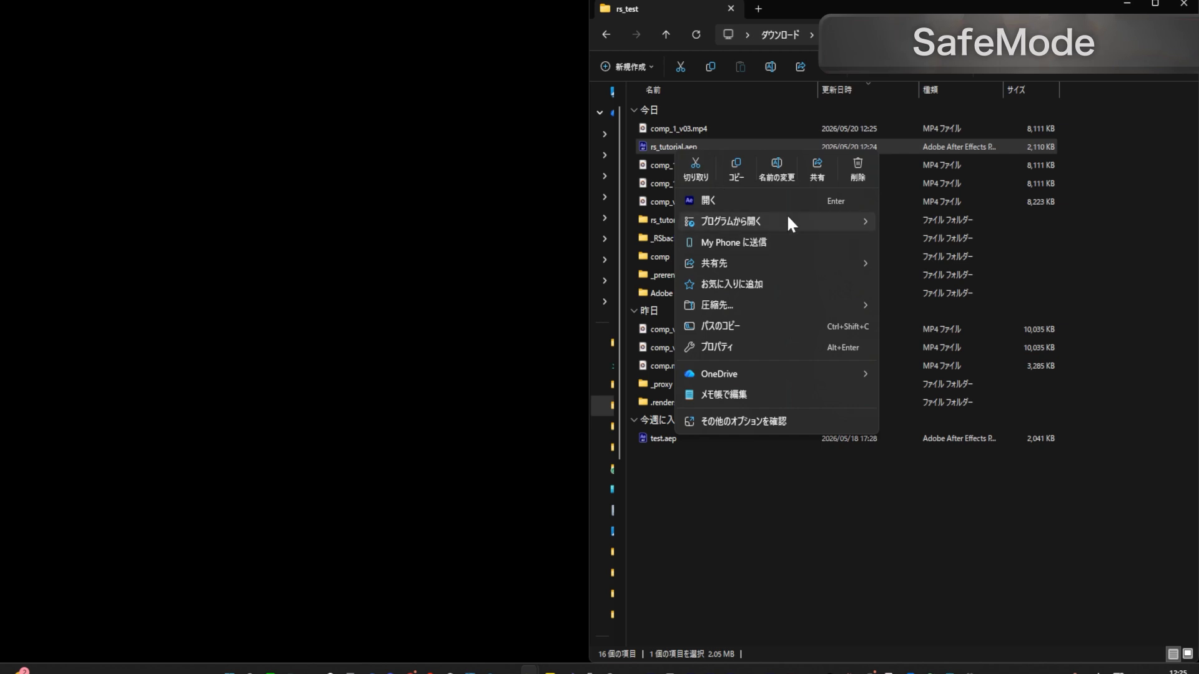
mouse_move(788, 219)
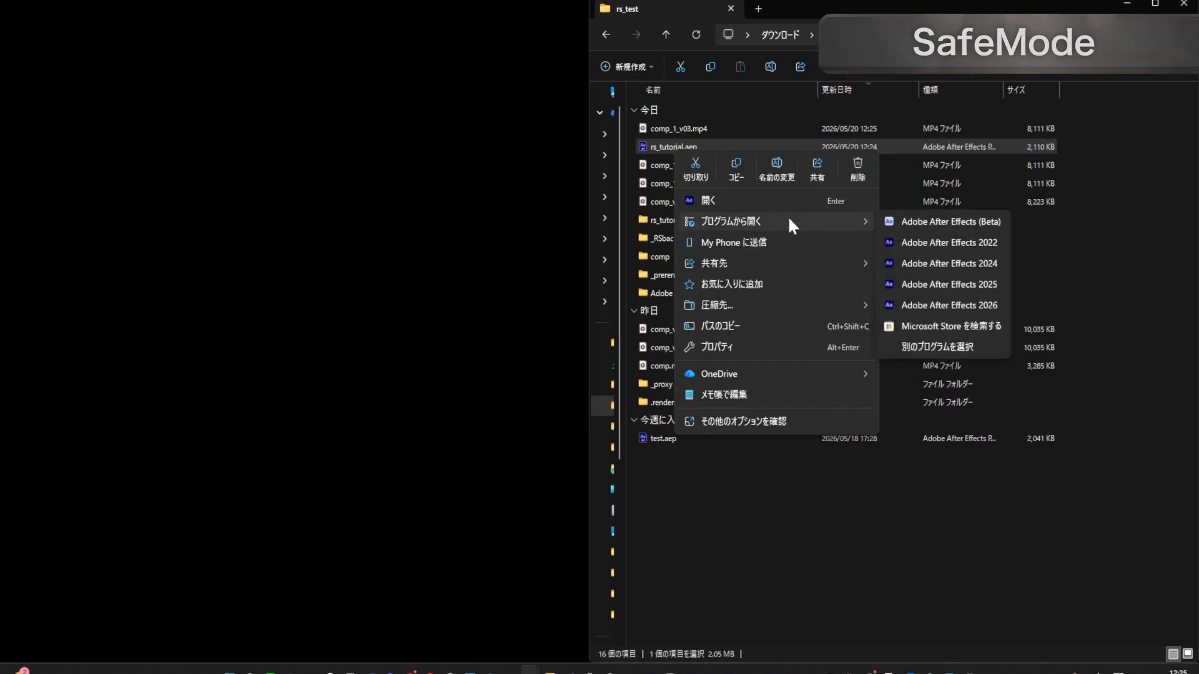
left_click(950, 306)
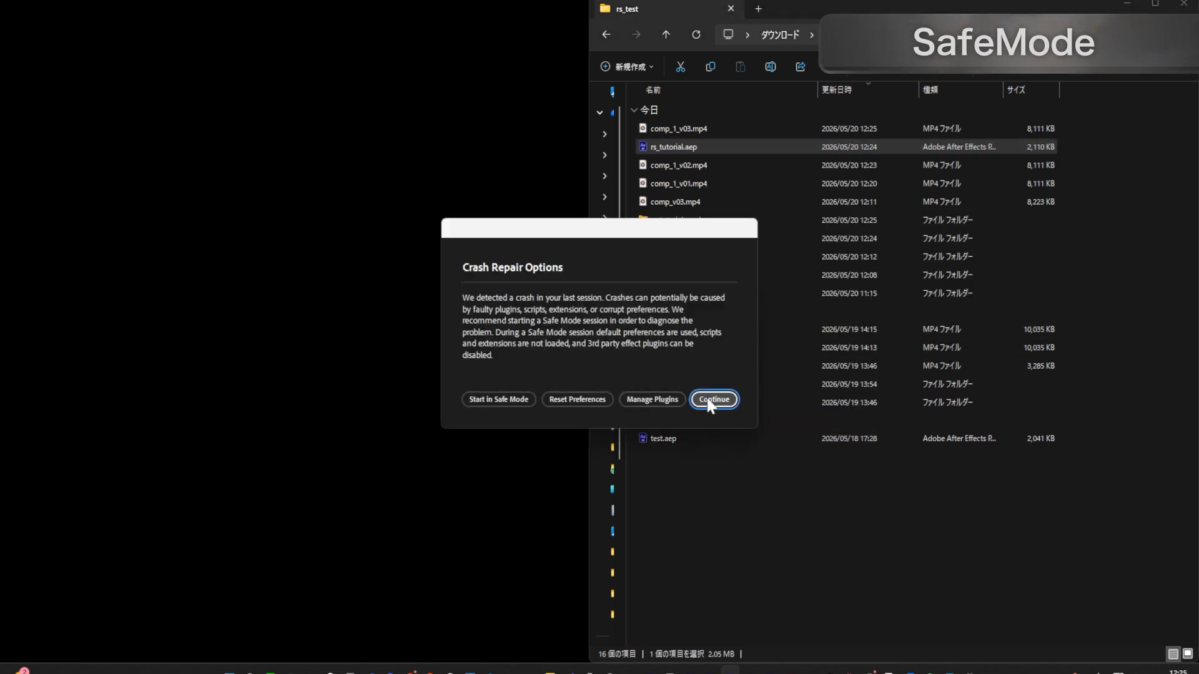
left_click(712, 400)
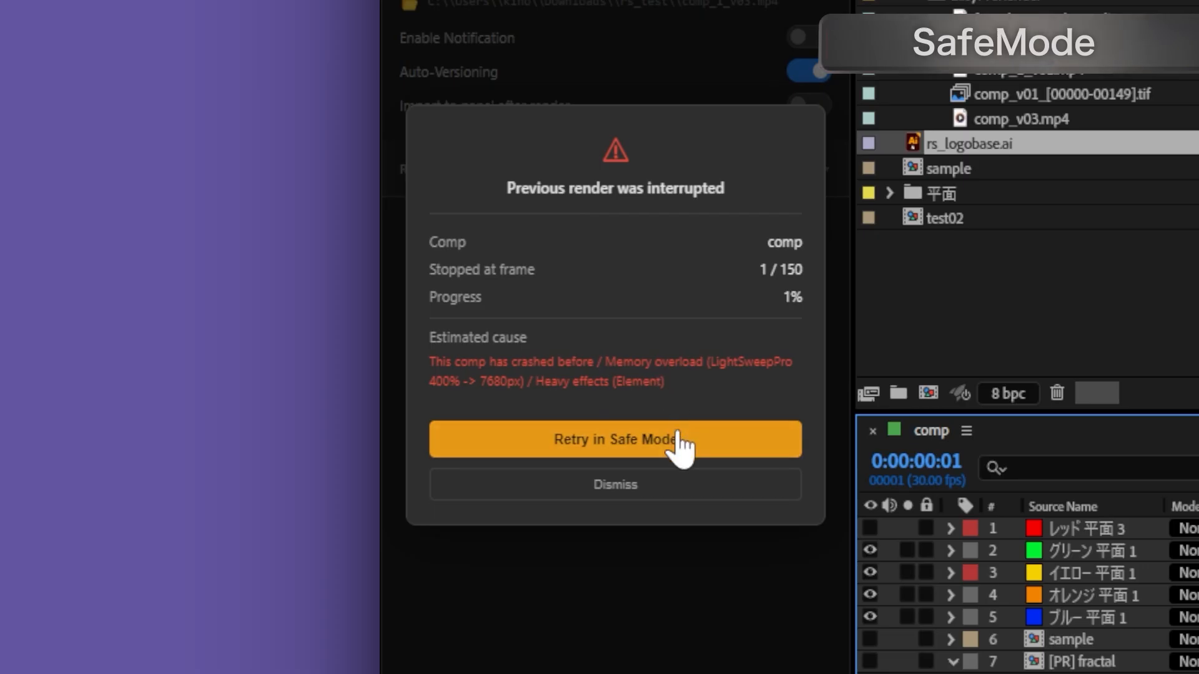
Step: Retry the interrupted comp render in Safe Mode, and abort its leftover Rendering entry once the render completes
left_click(621, 440)
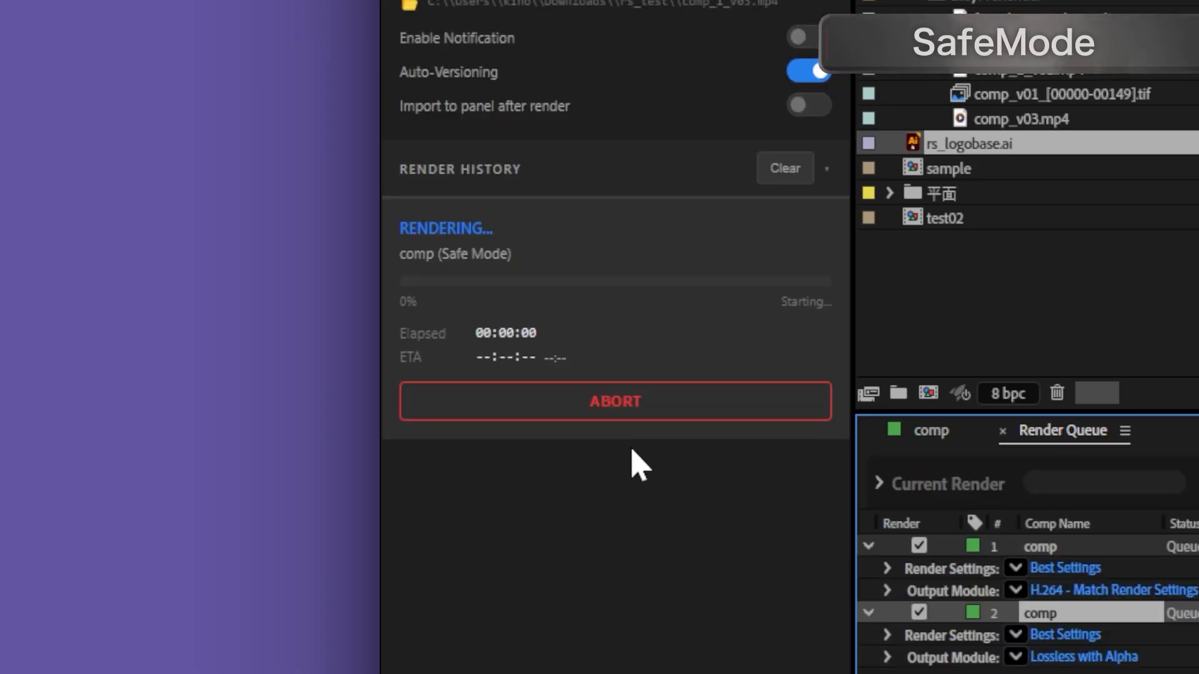
left_click(929, 432)
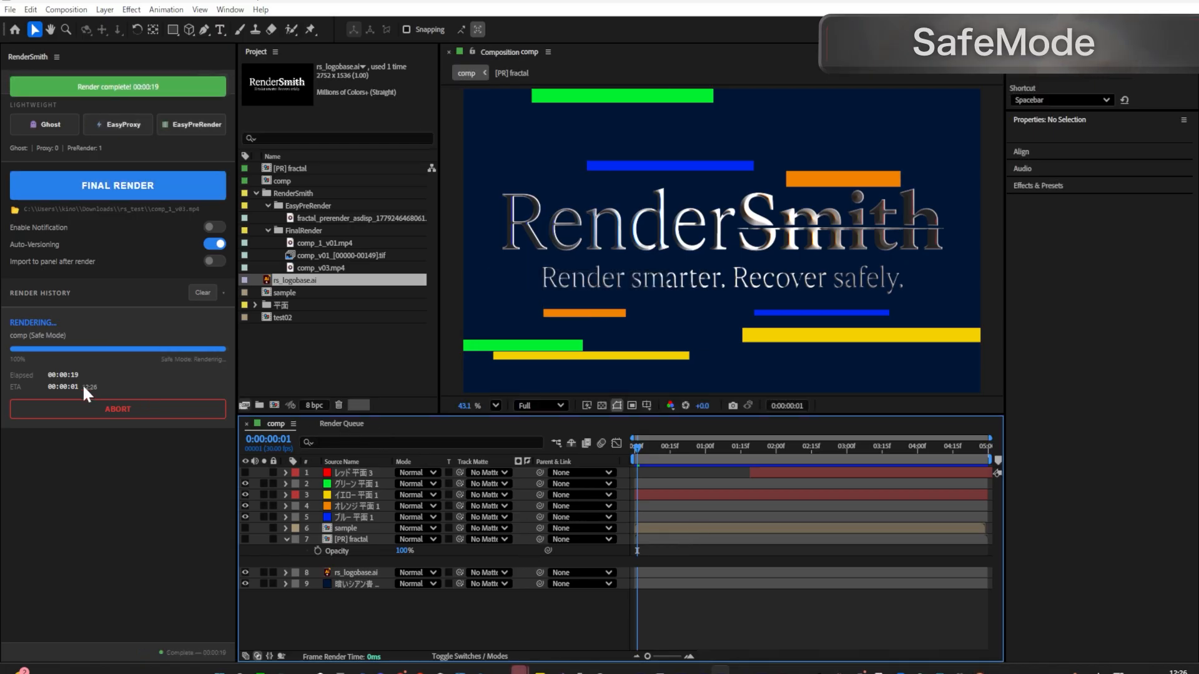
left_click(134, 412)
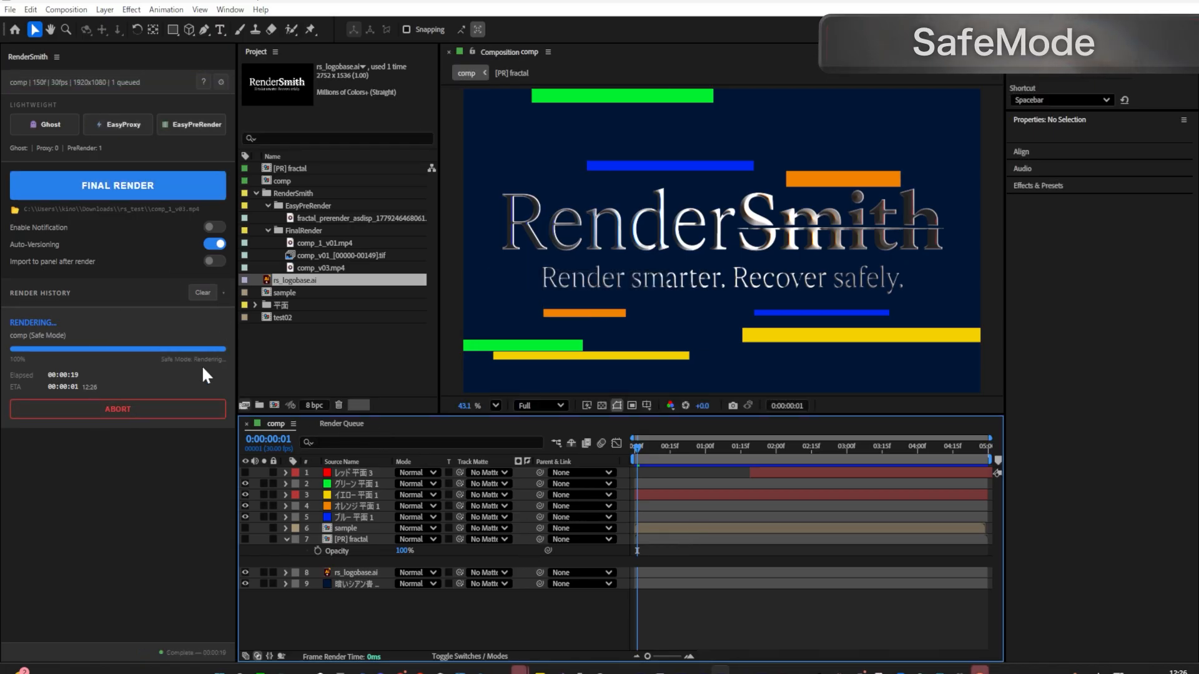
left_click(124, 412)
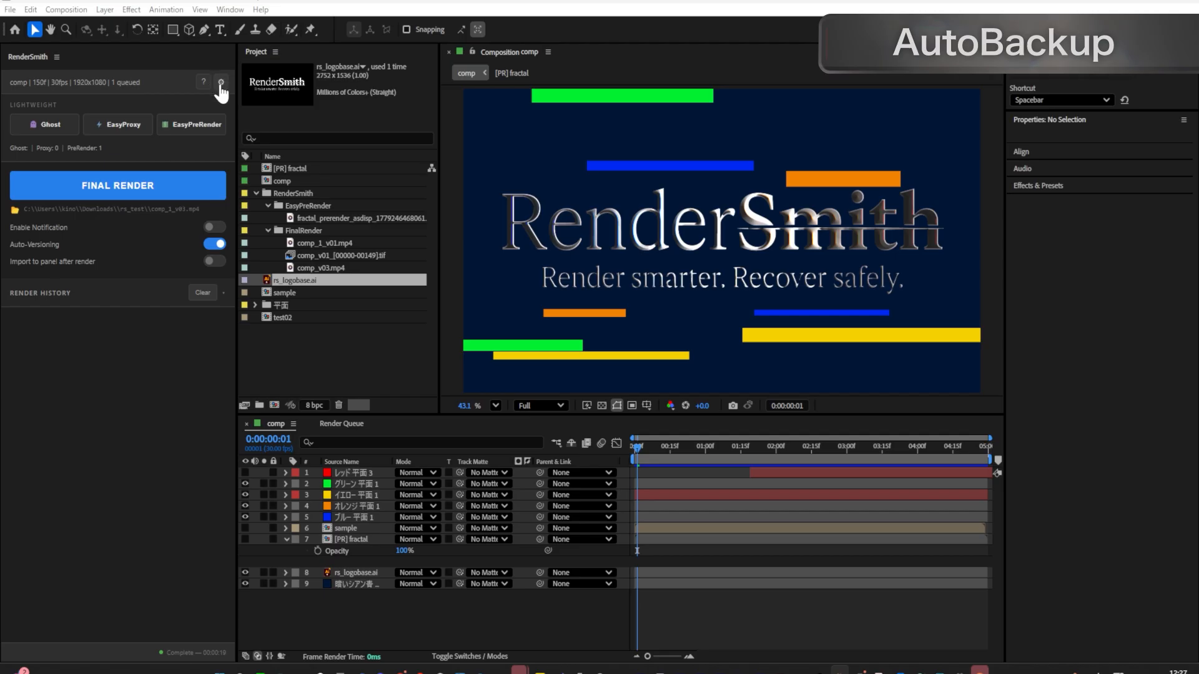
Step: Review RenderSmith's Auto Backup settings and its backup subfolder name, and return to the main controls with the Ghost, Proxy and PreRender lists expanded
left_click(221, 85)
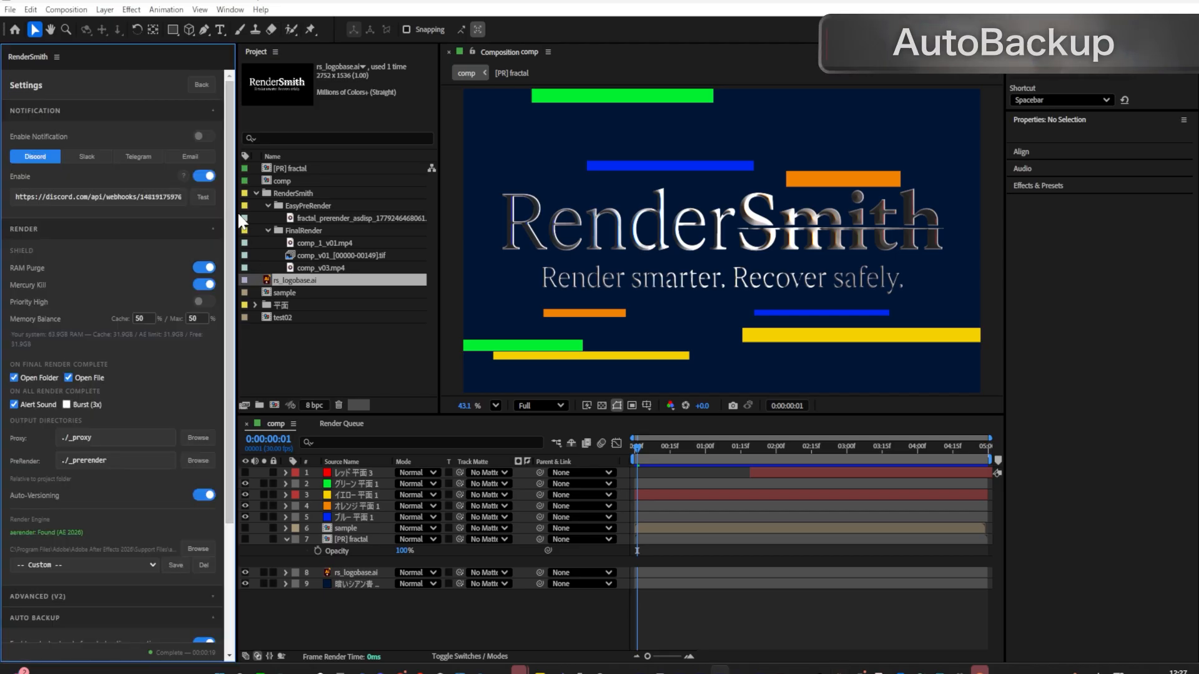
left_click(134, 111)
left_click(125, 131)
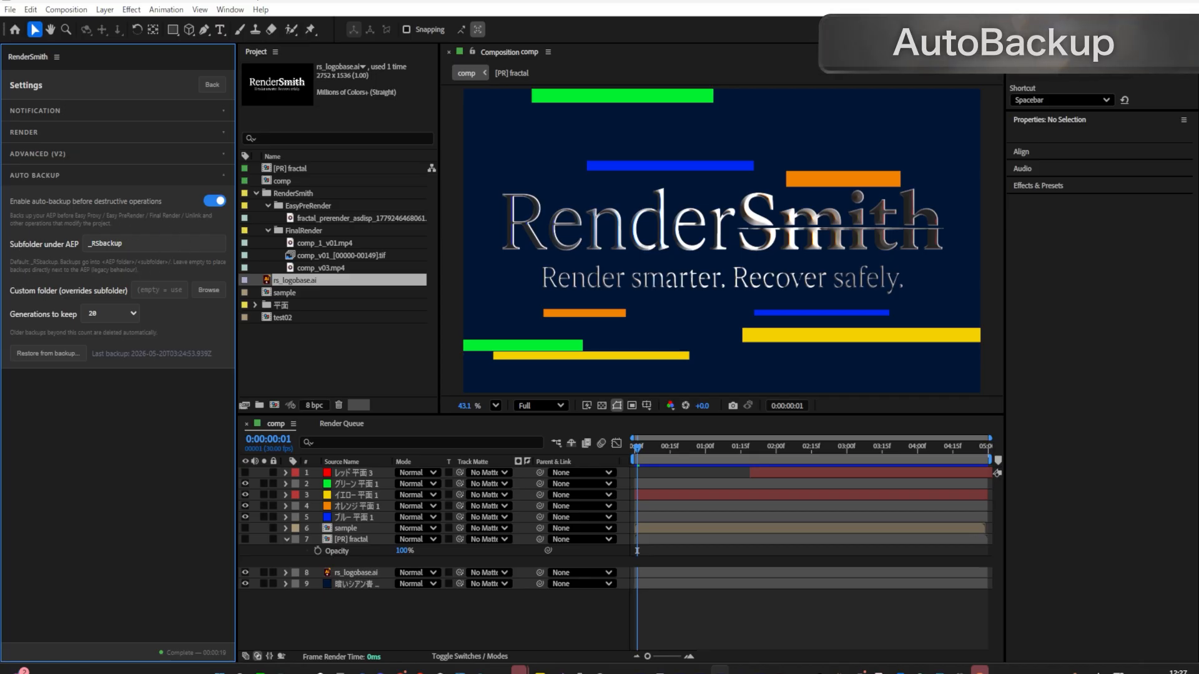
double_click(105, 243)
left_click(123, 243)
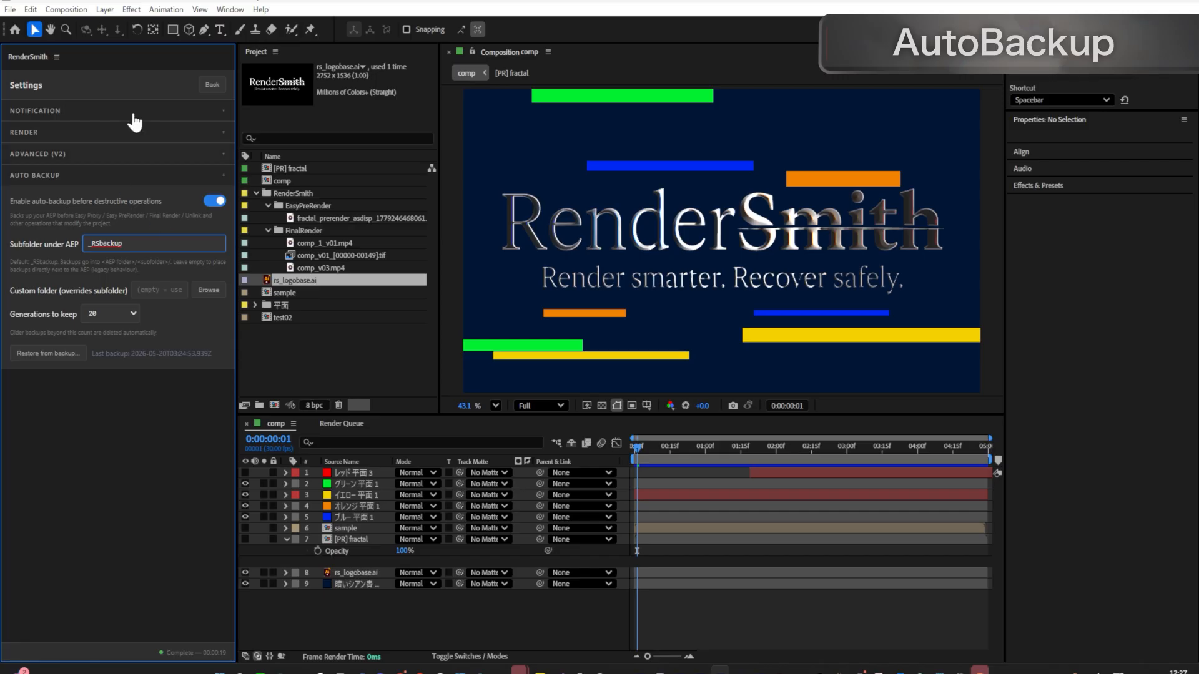
left_click(210, 85)
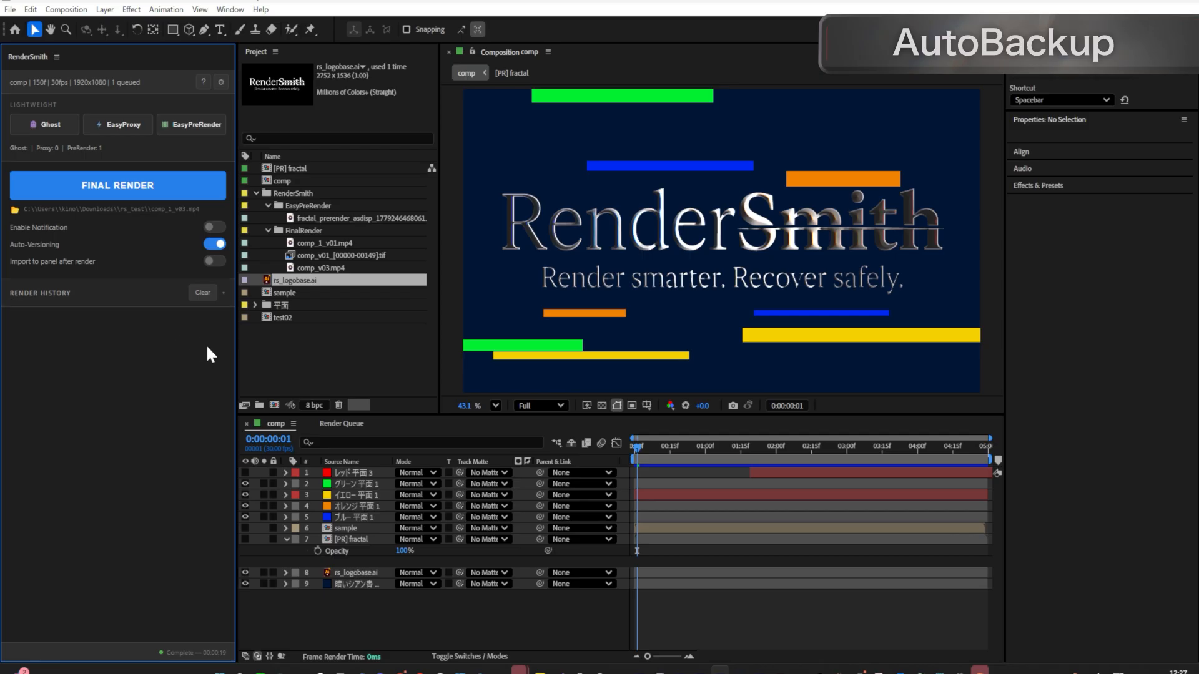
left_click(100, 148)
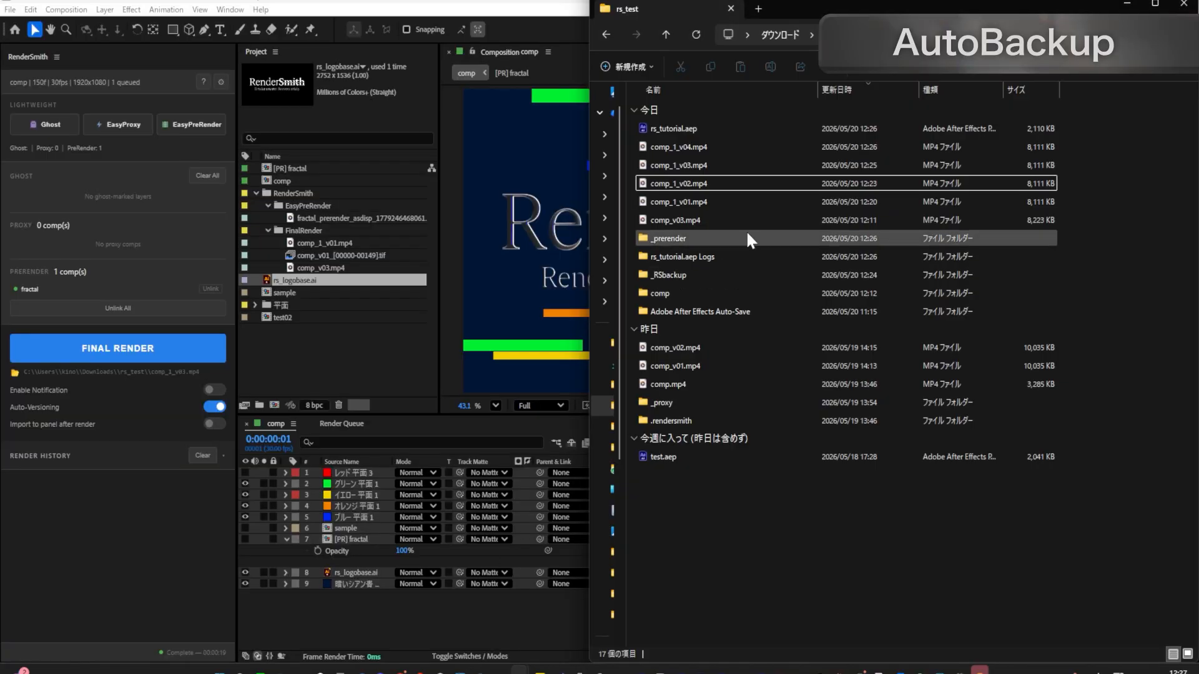
Step: Look through the project backups in the _RSbackup folder inside rs_test, and delete that folder
double_click(690, 275)
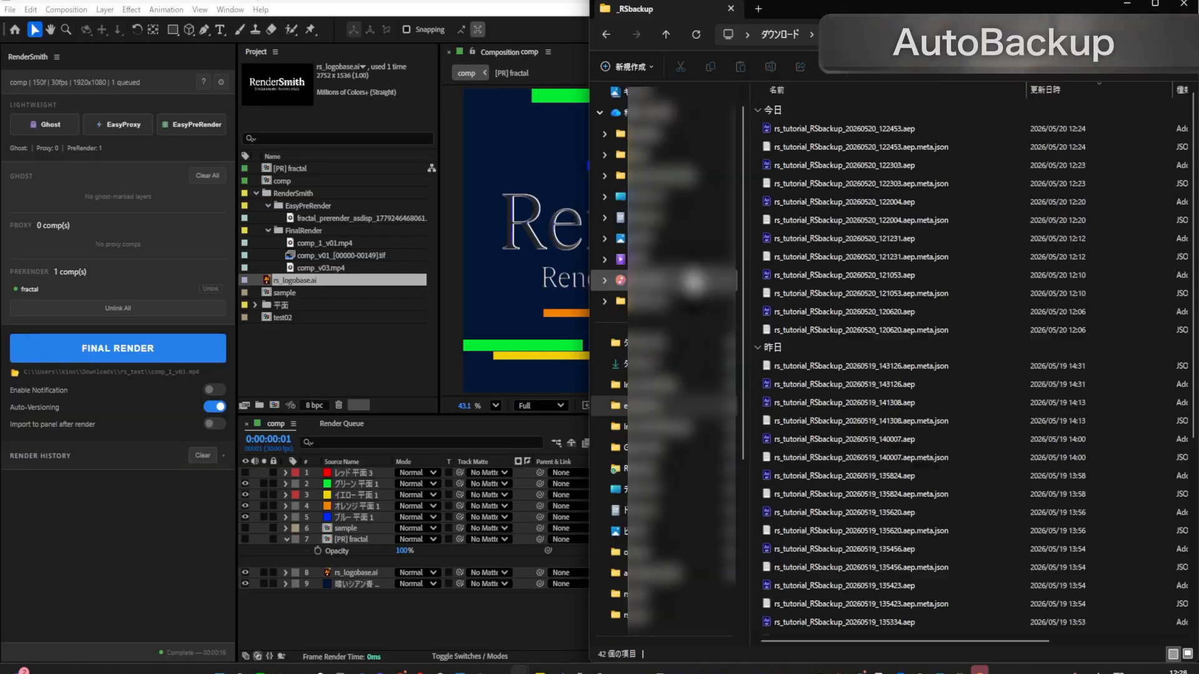
left_click(808, 124)
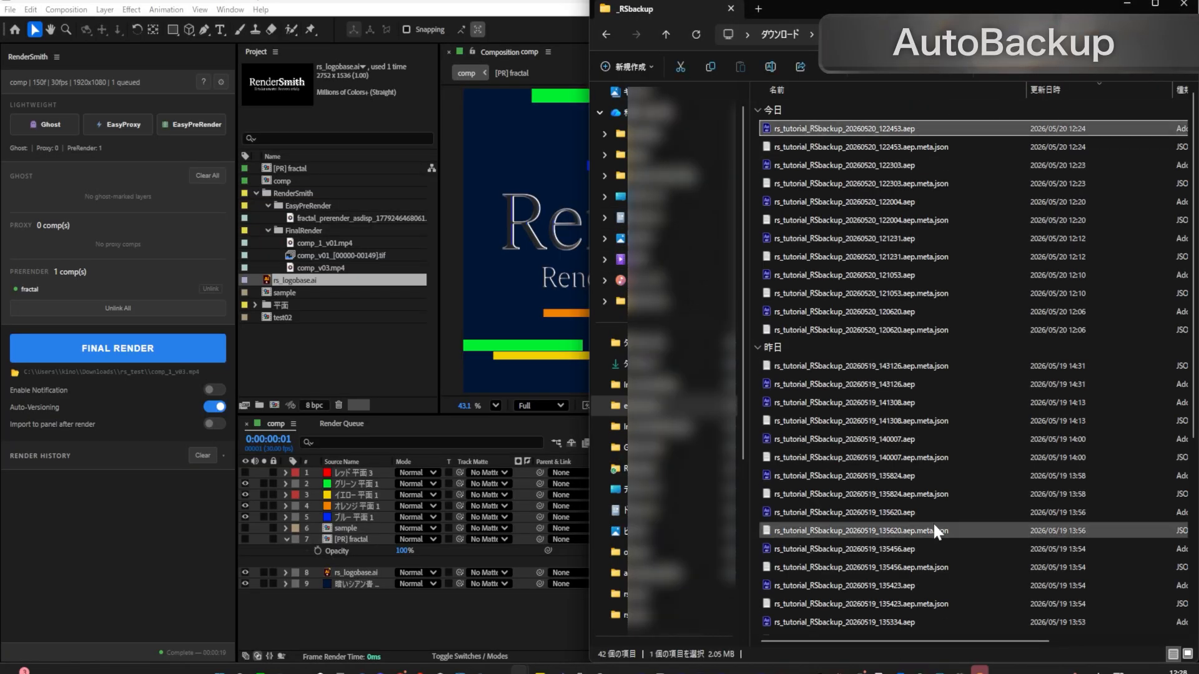
key("alt+Left")
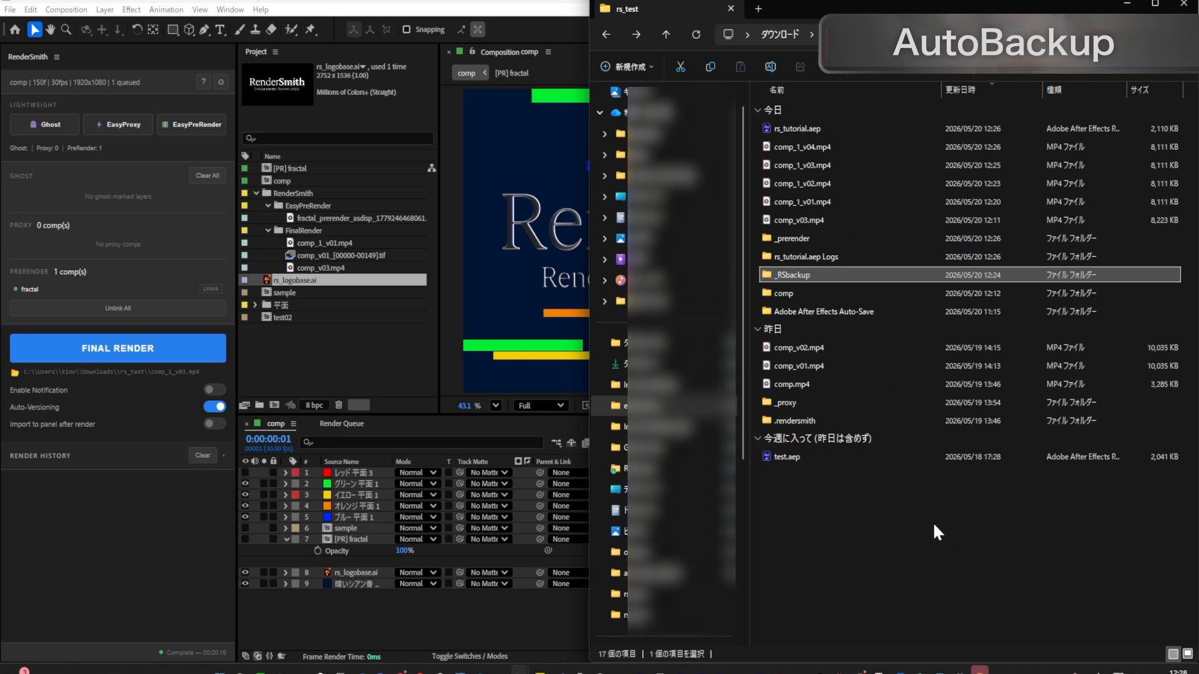
double_click(770, 276)
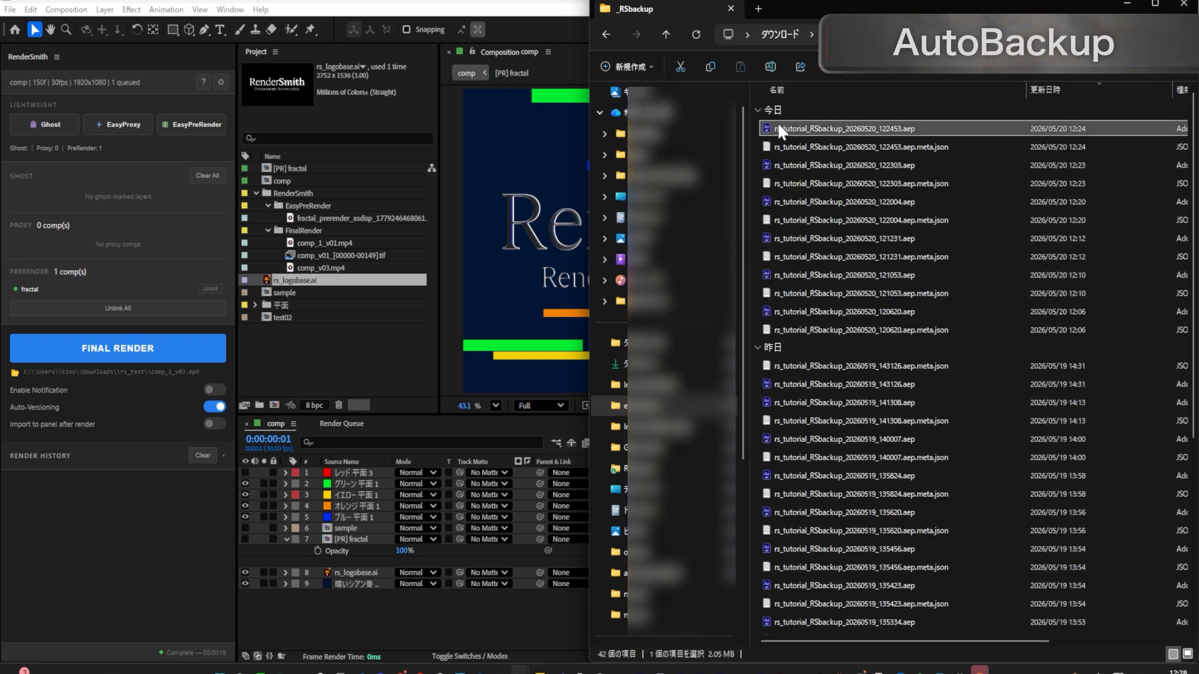
key("alt+Left")
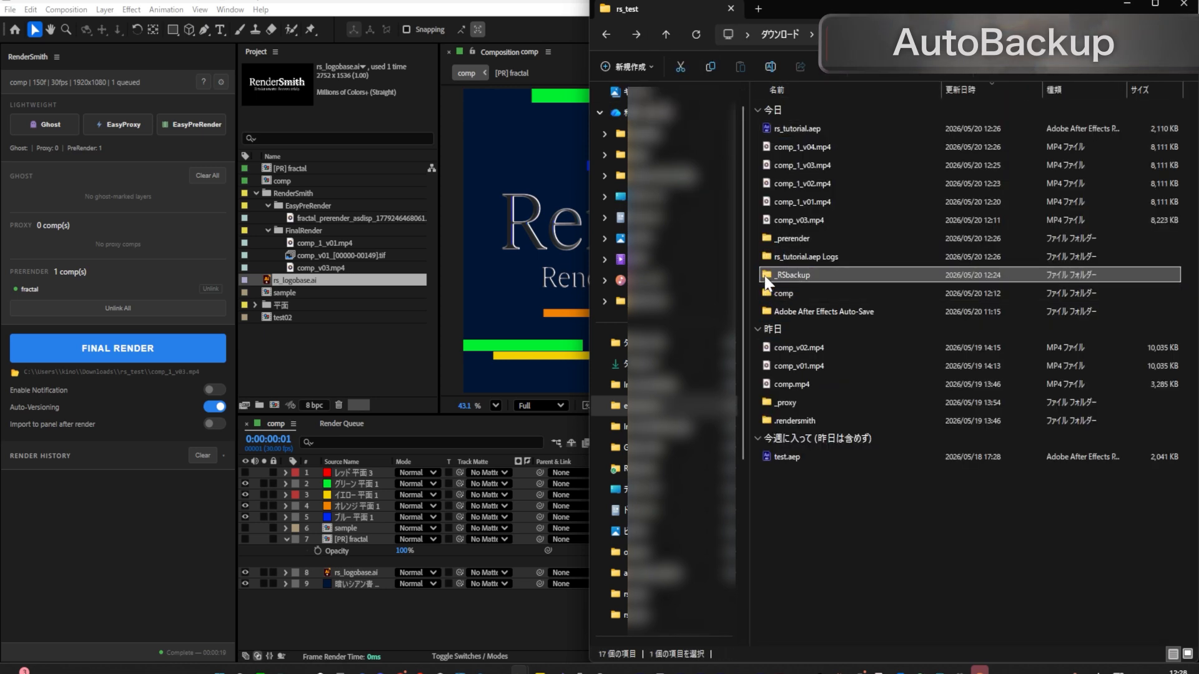
key("Delete")
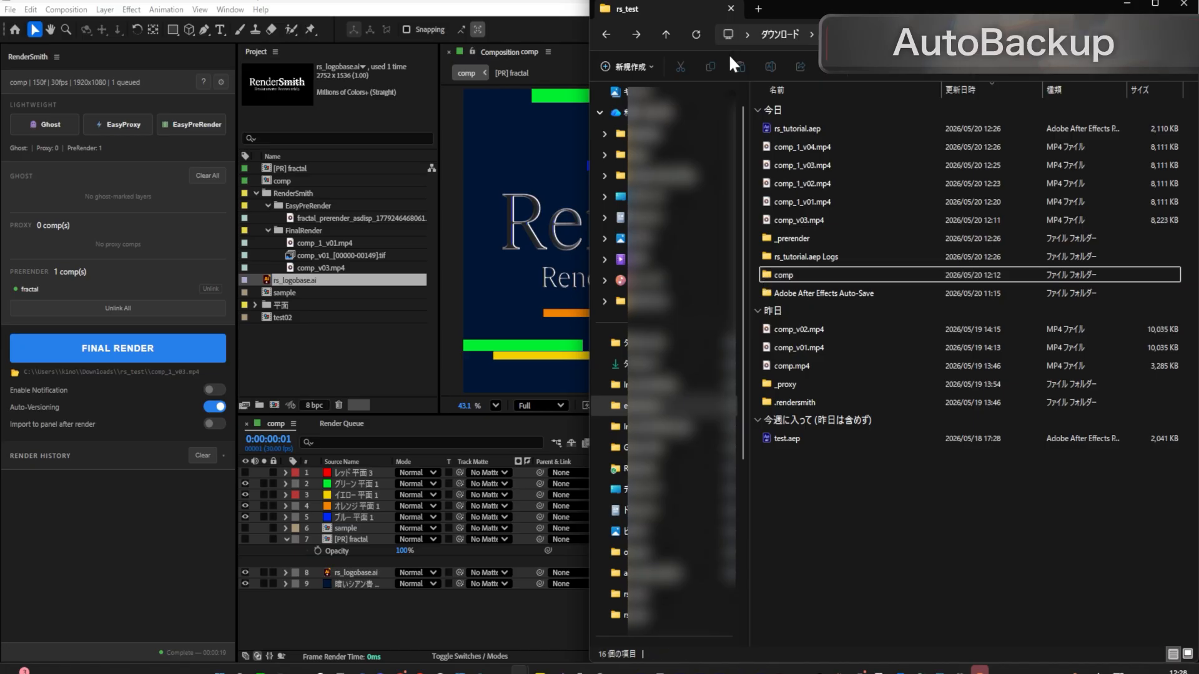
left_click(636, 34)
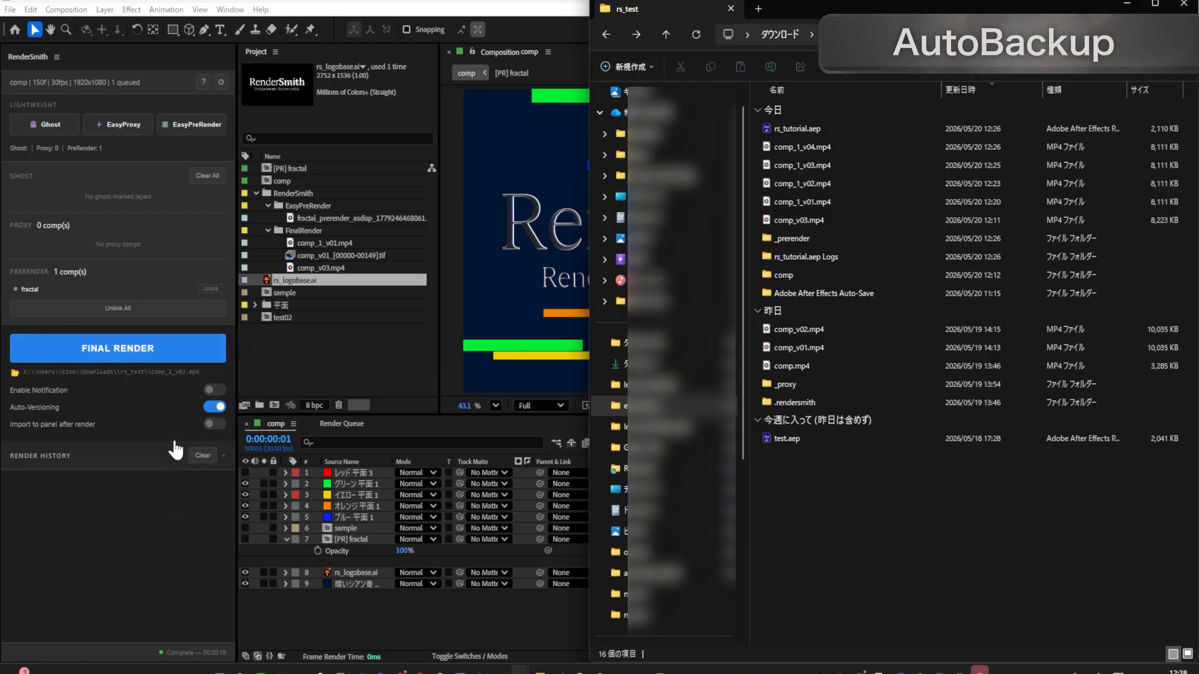
Step: Turn on Import to panel after render and unlink the fractal pre-render
left_click(215, 424)
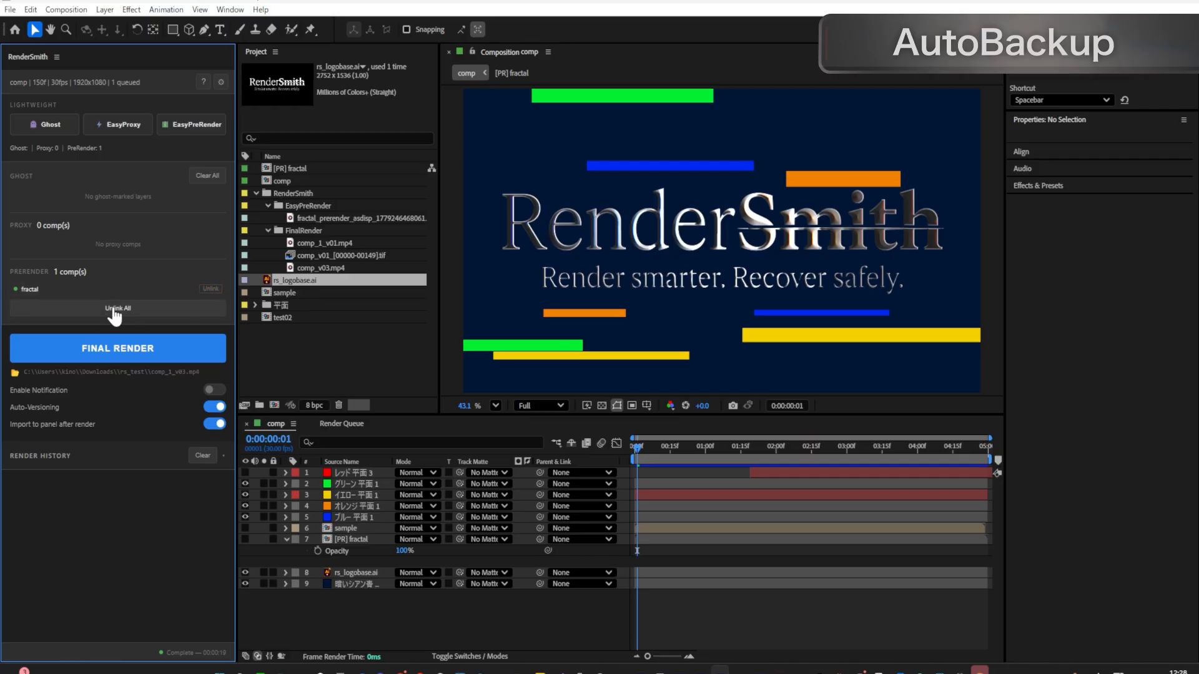
left_click(209, 289)
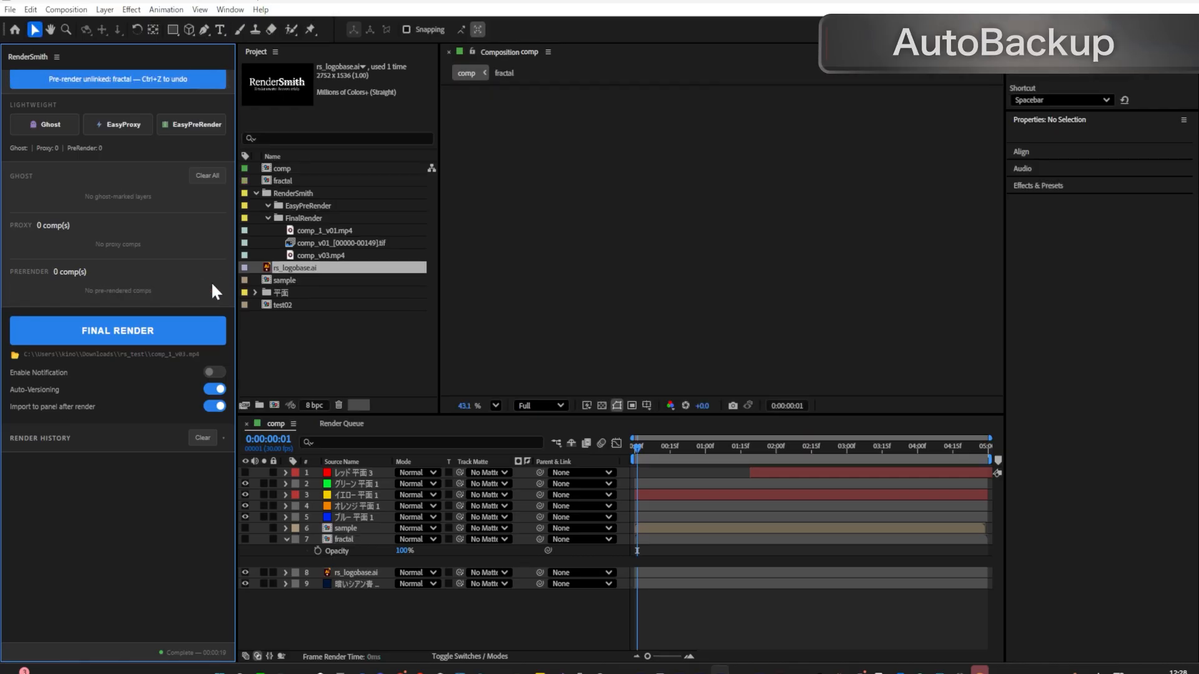
Step: Check the recreated _RSbackup folder in rs_test and select the new rs_tutorial_RSbackup_20260520_122832.aep file
key("alt+Tab")
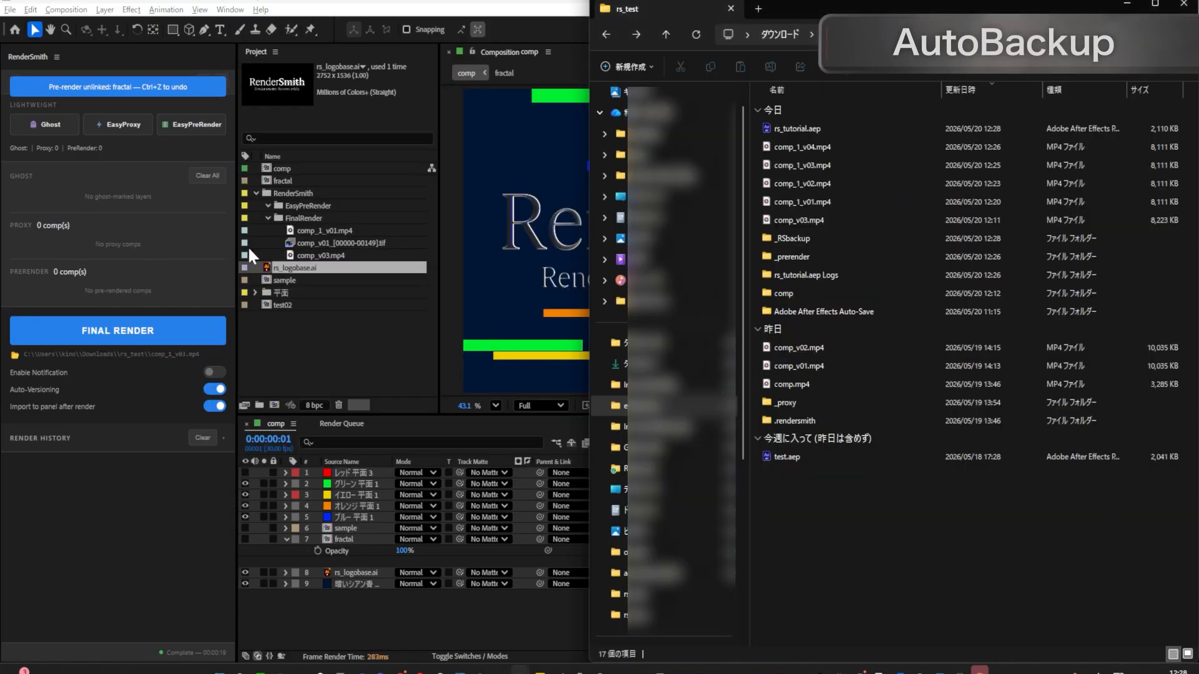
left_click(796, 238)
double_click(795, 238)
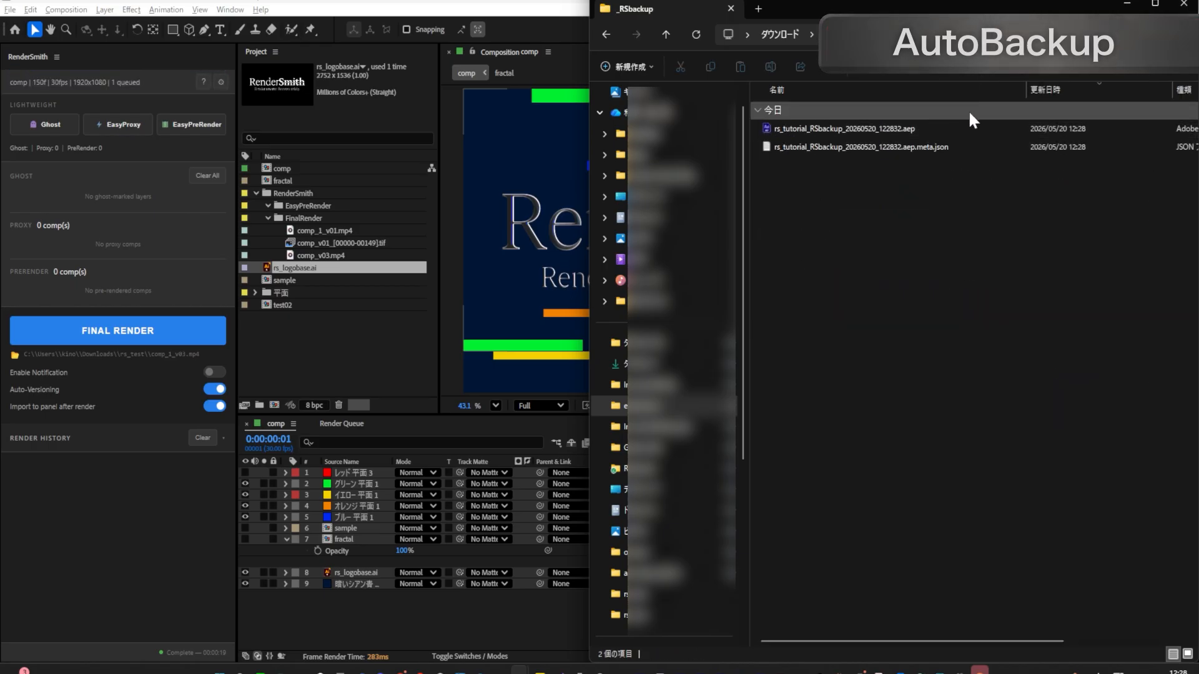
left_click(770, 128)
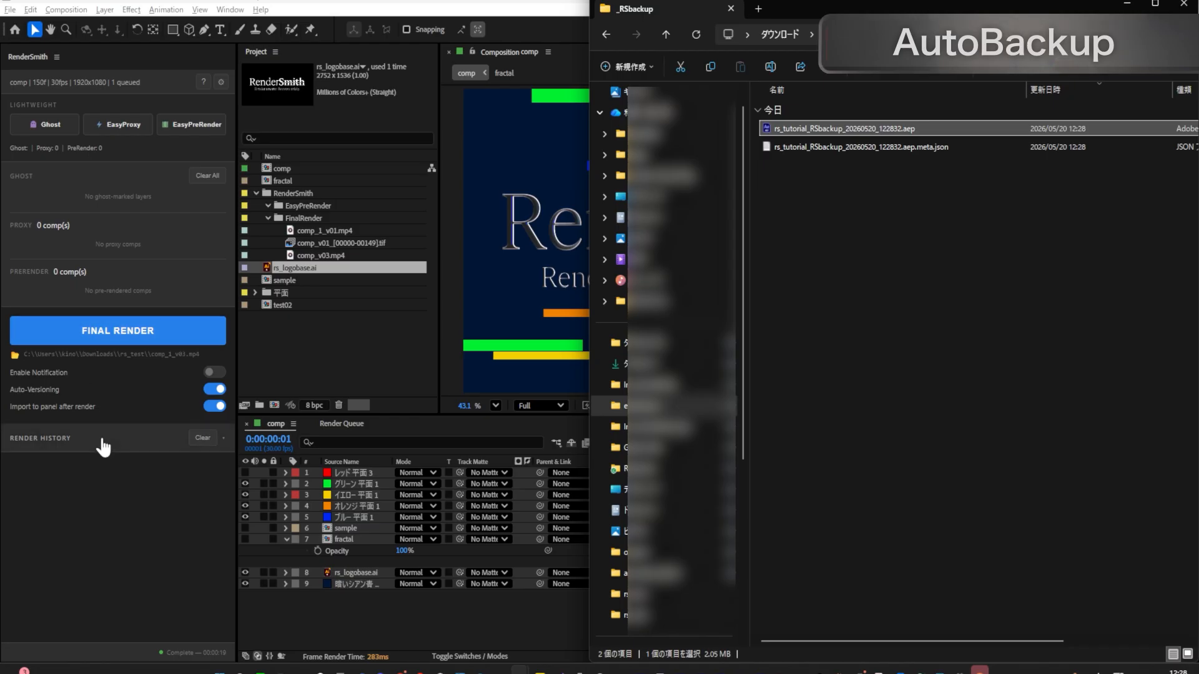
left_click(222, 82)
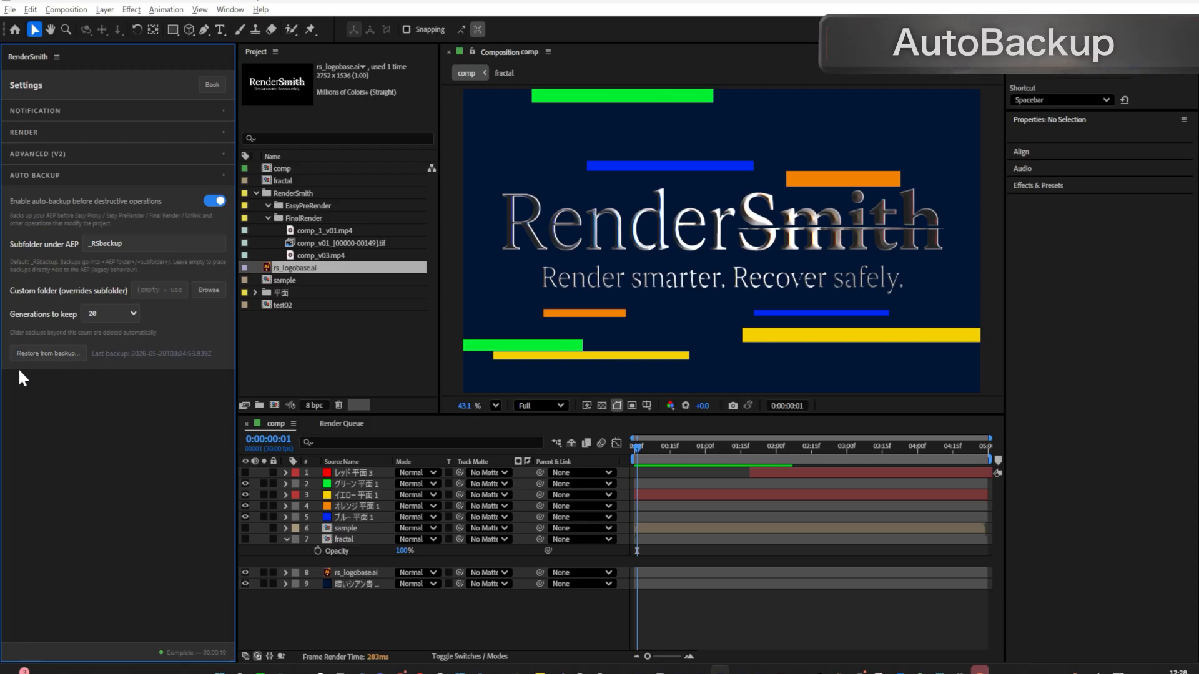
left_click(48, 354)
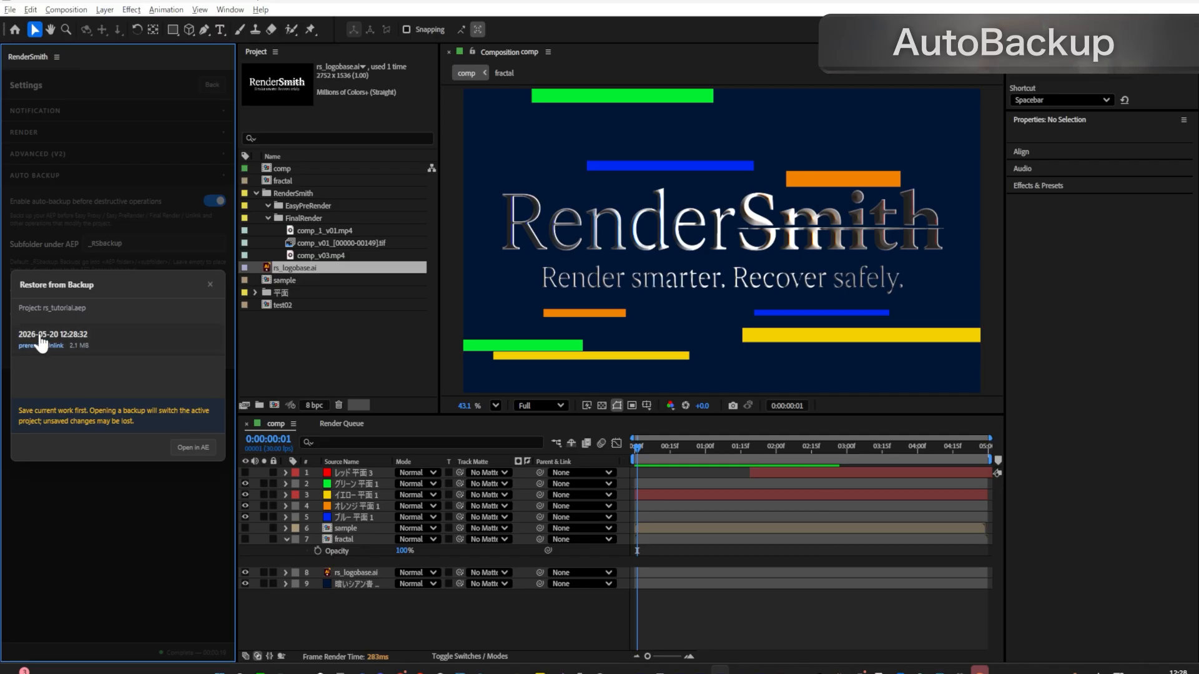
key("alt+Tab")
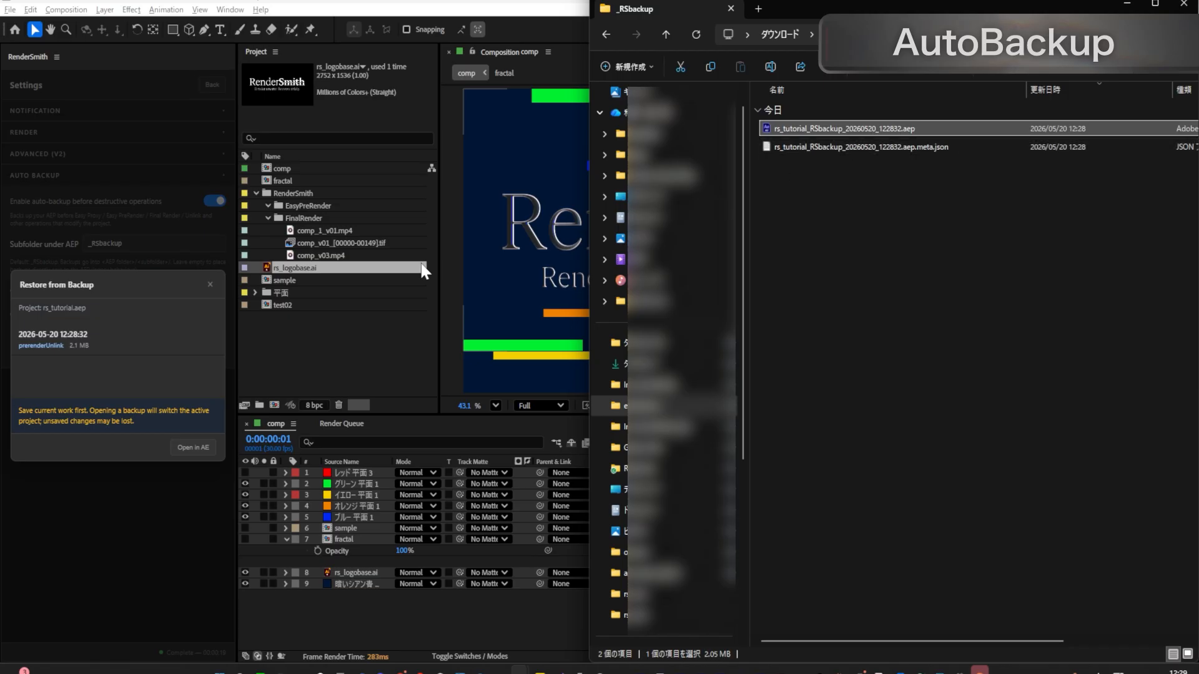
left_click(73, 341)
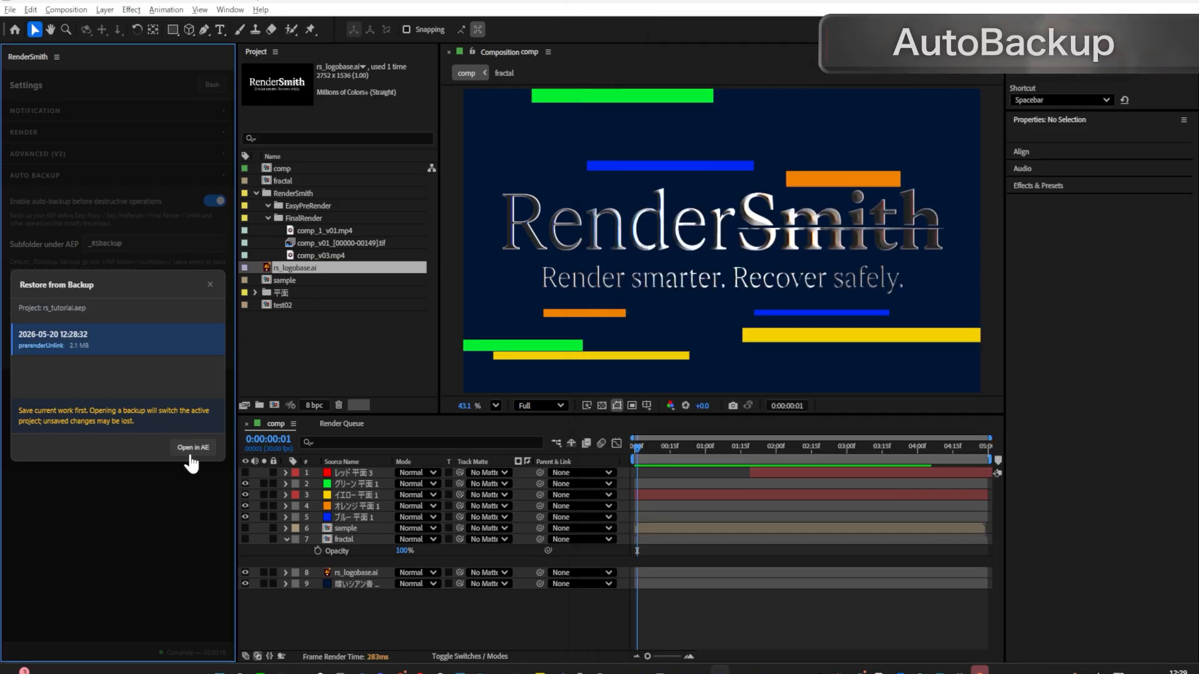
left_click(193, 447)
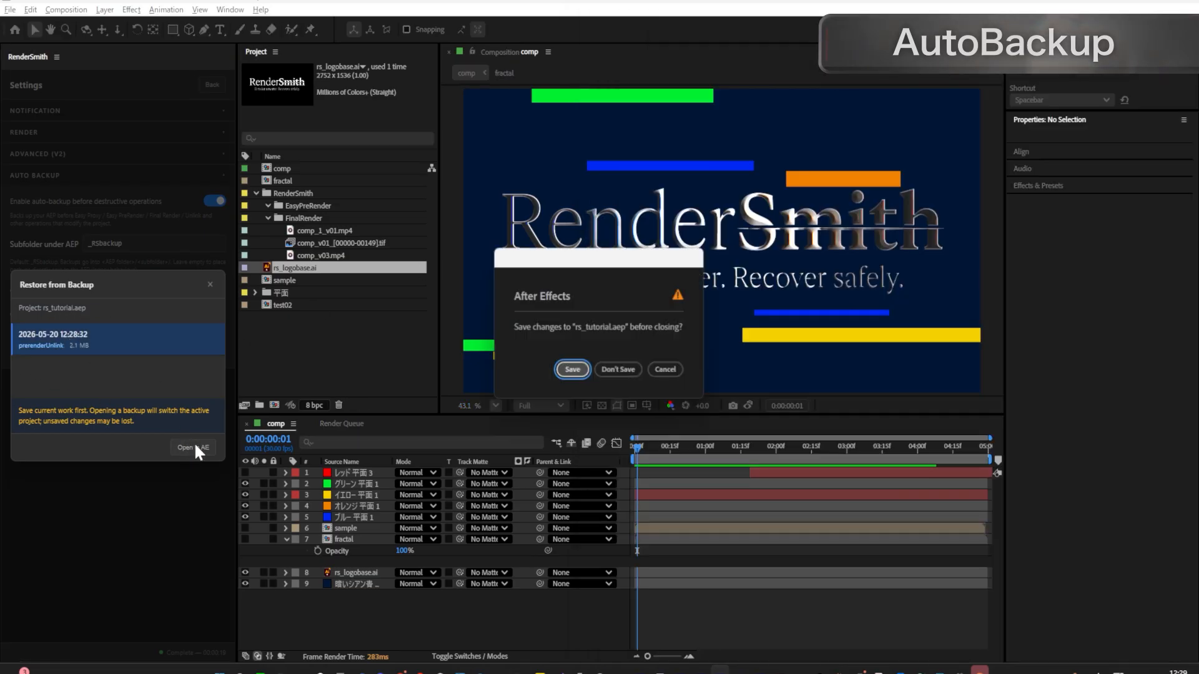
left_click(614, 370)
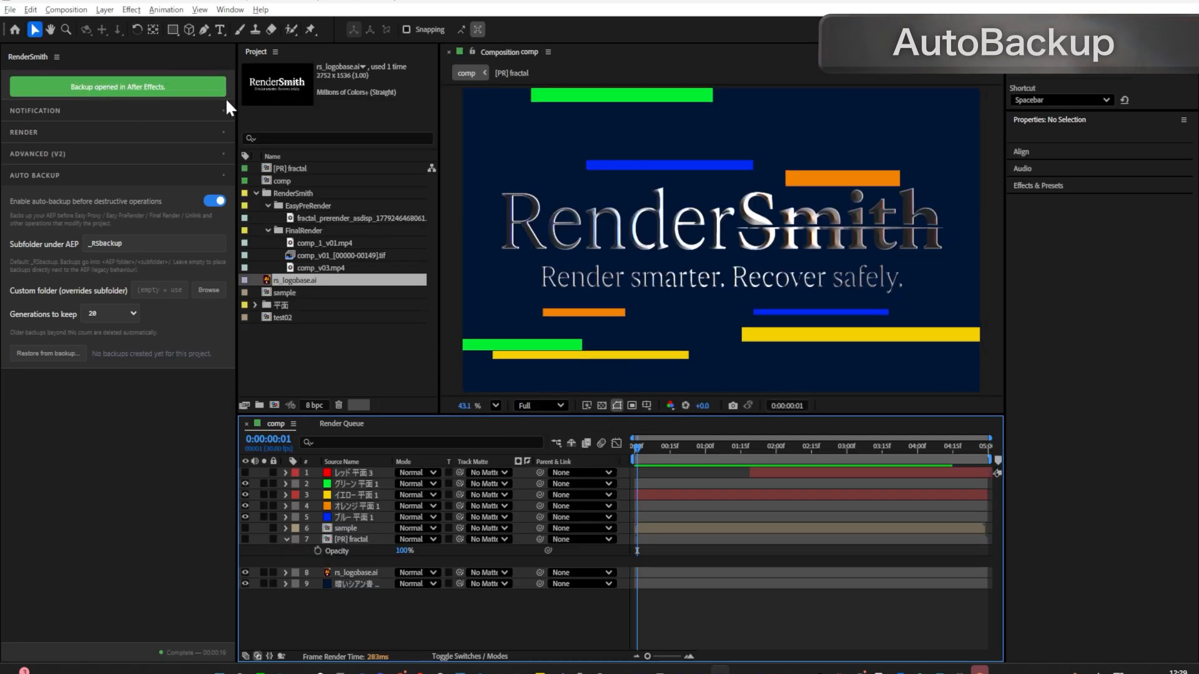
Step: Review the Restore from Backup list while the backup project is open, and close it without opening another backup
left_click(219, 84)
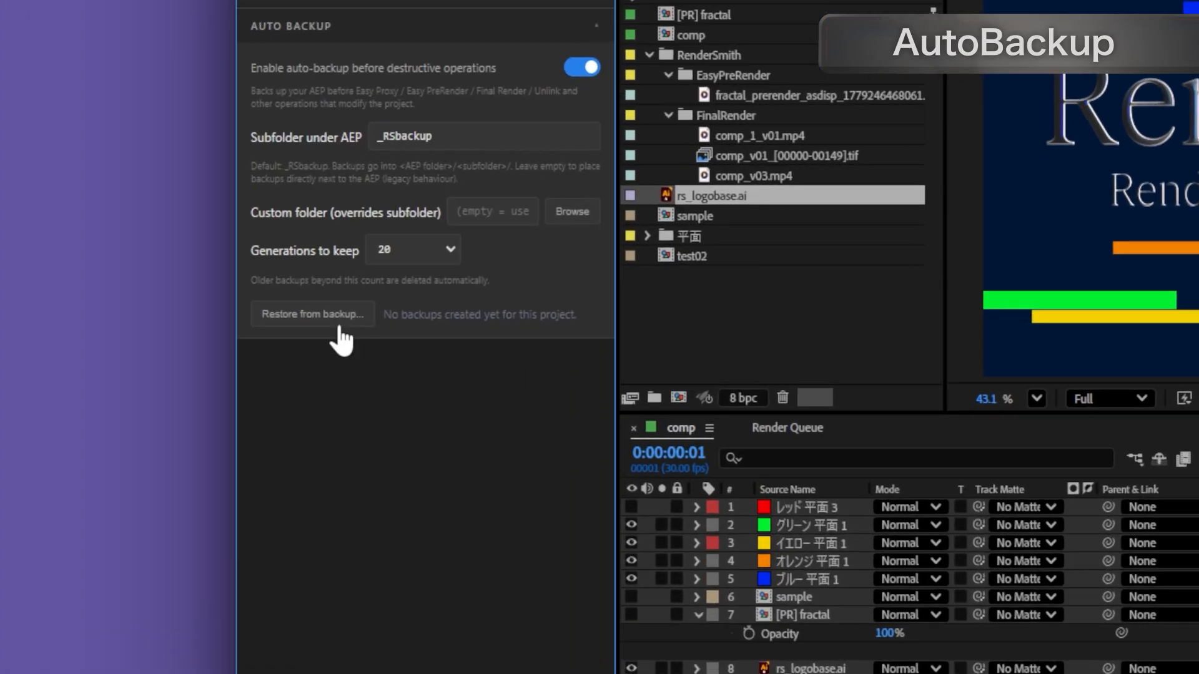
left_click(340, 324)
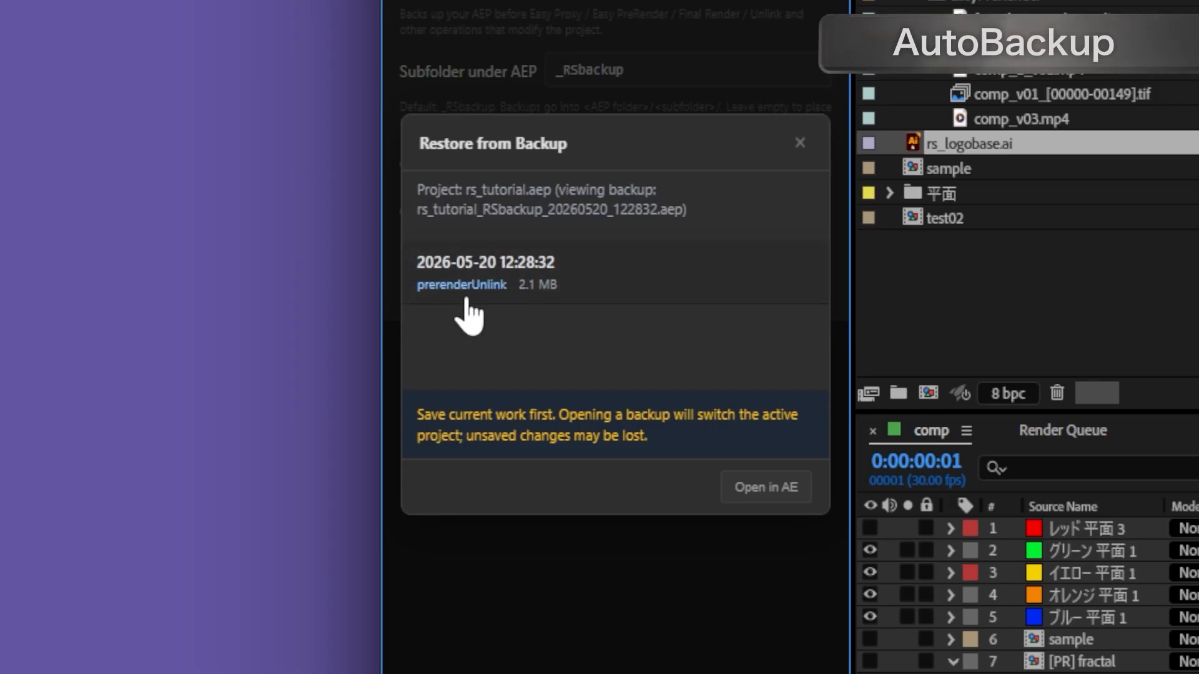
left_click(799, 144)
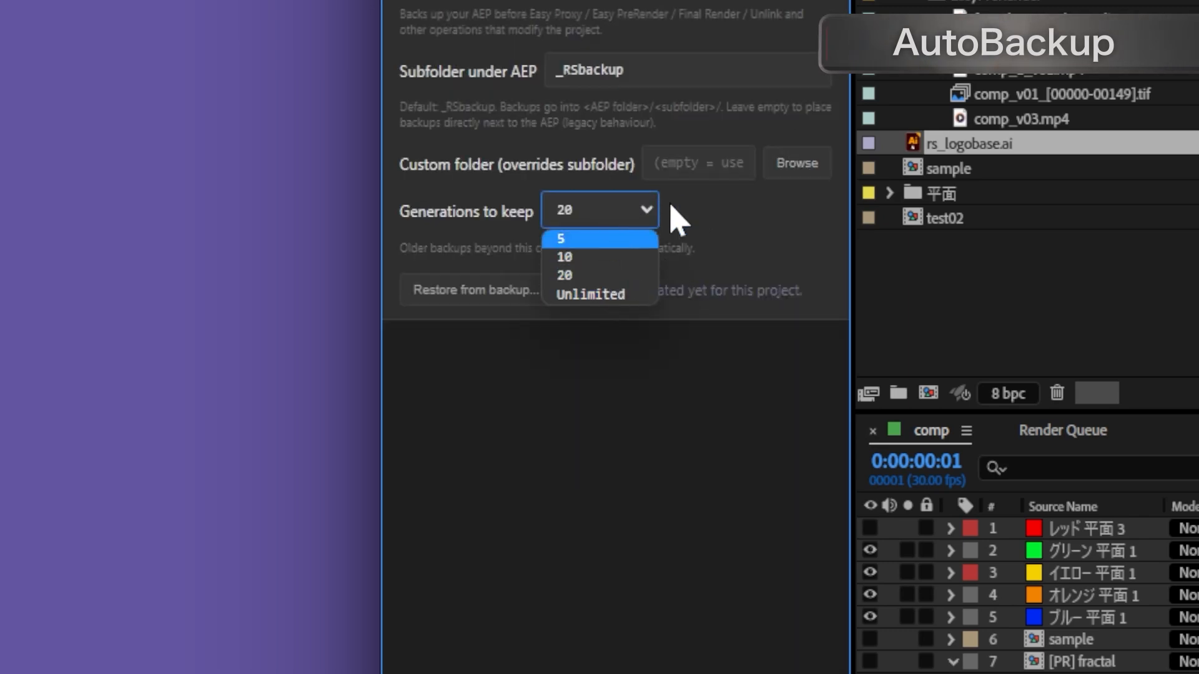
Step: Review the Generations to keep choices in the Auto Backup settings, trying Unlimited and setting the value back to 20
left_click(727, 215)
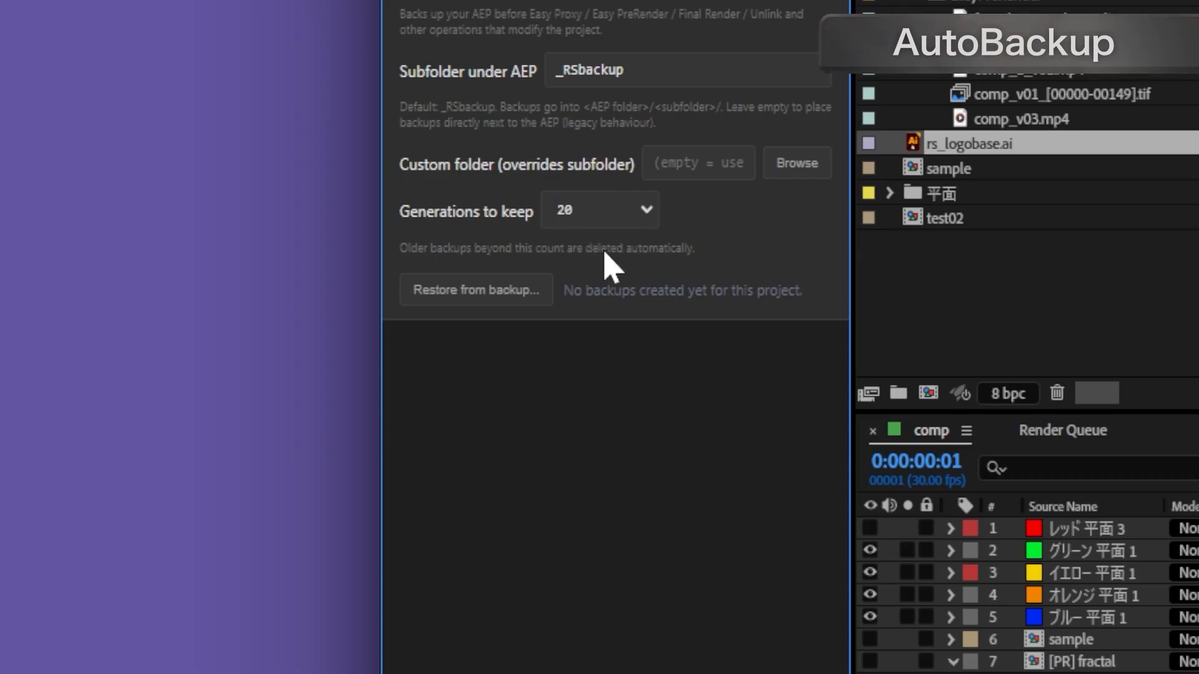
left_click(654, 214)
left_click(645, 210)
left_click(645, 210)
left_click(597, 297)
left_click(648, 215)
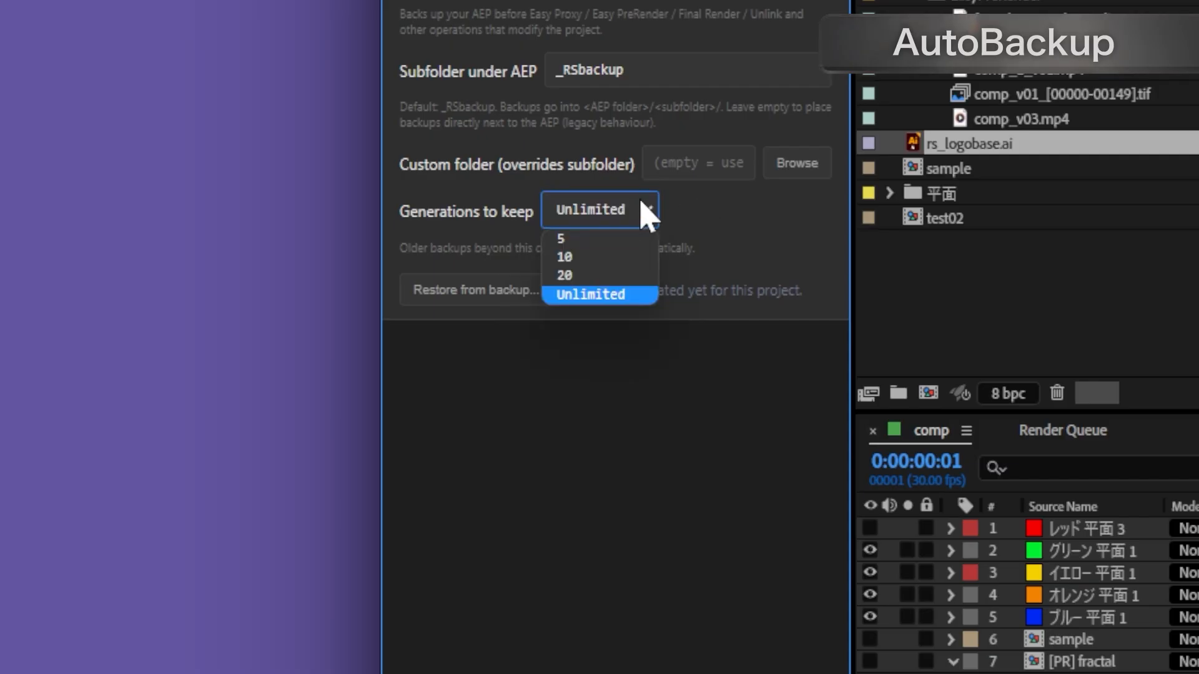
left_click(585, 276)
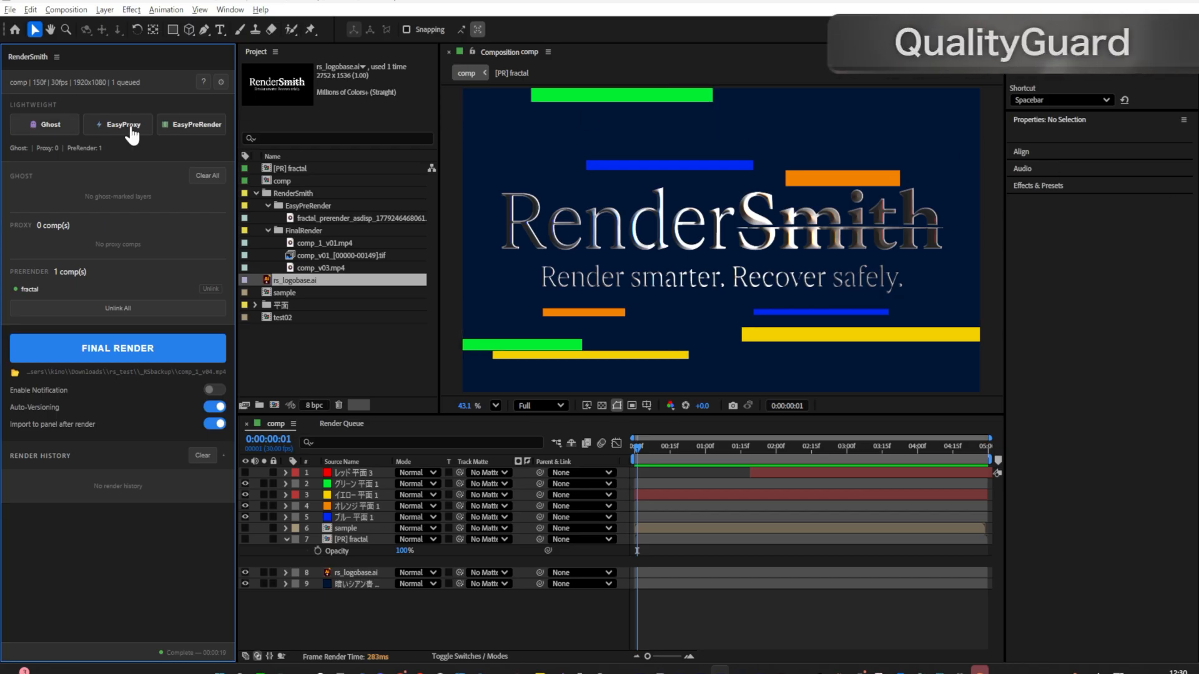
Step: Switch the comp timeline from source names to layer names and select the e3d layer
left_click(221, 81)
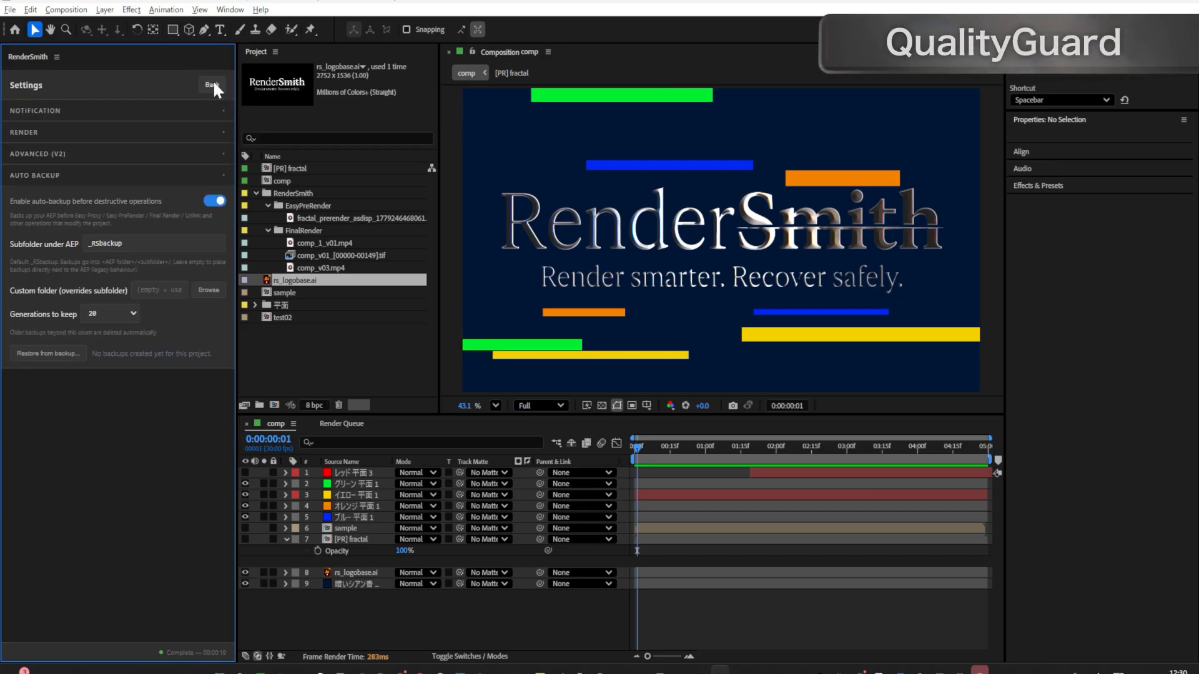
left_click(216, 84)
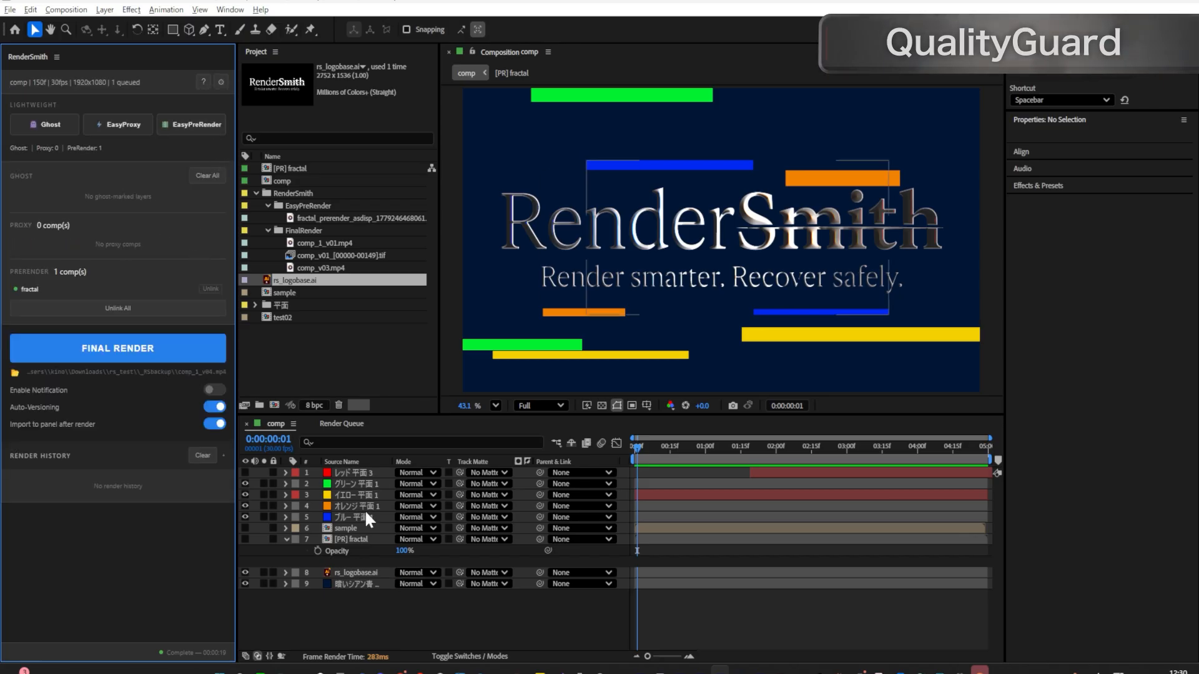
left_click(341, 461)
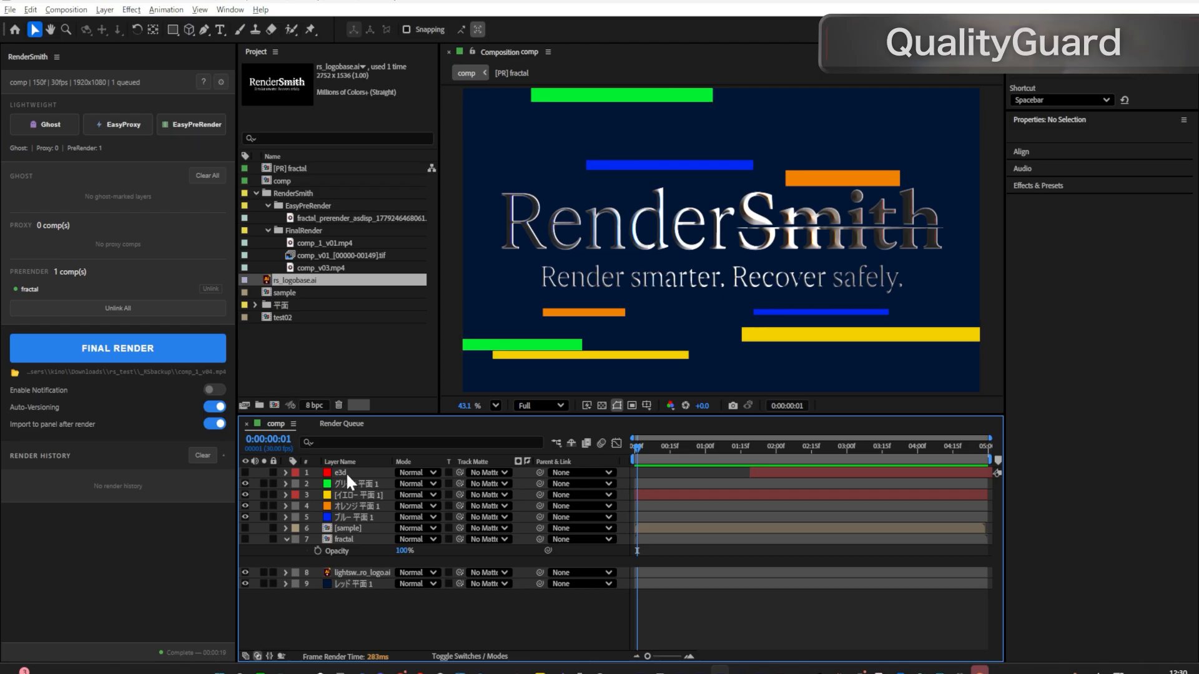
left_click(344, 472)
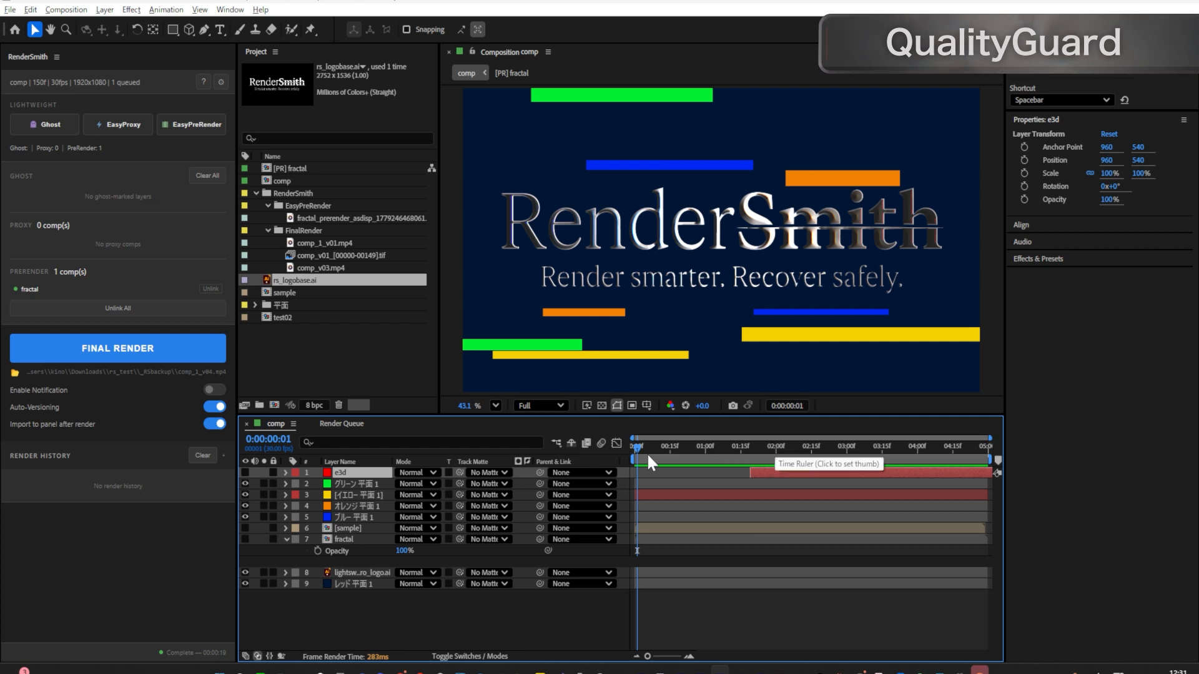
Step: Turn on the e3d layer's visibility and end the comp's work area at 0:00:01:13, before that layer starts
left_click_drag(645, 446, 796, 447)
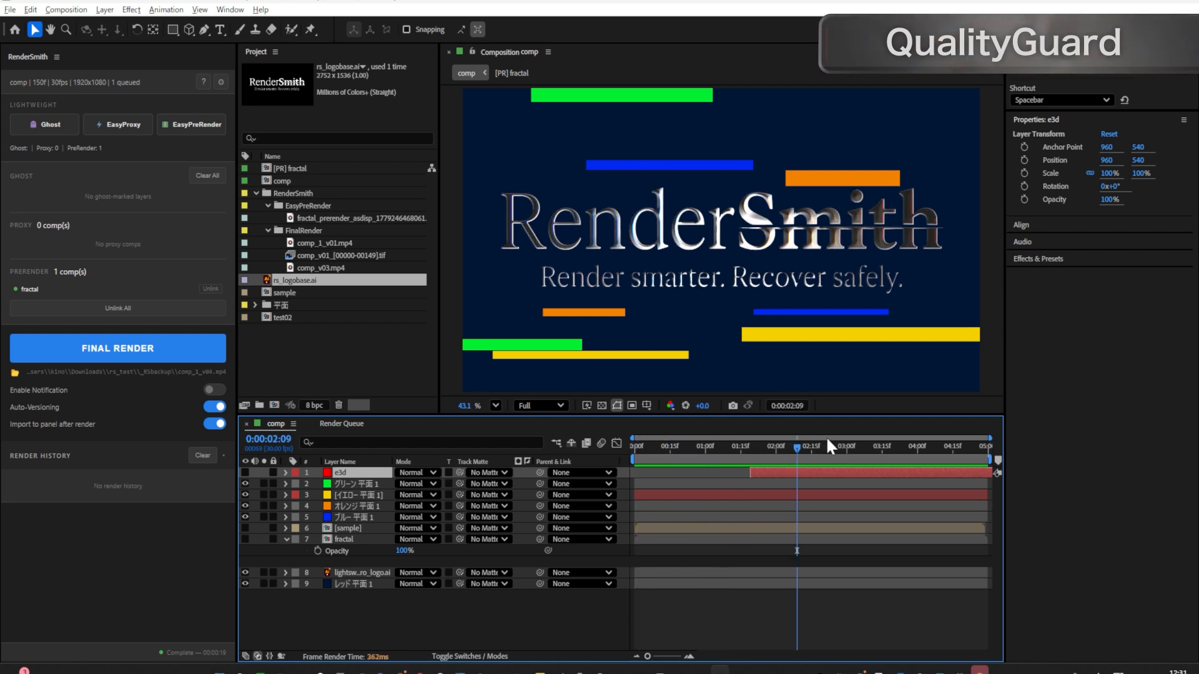
left_click(811, 447)
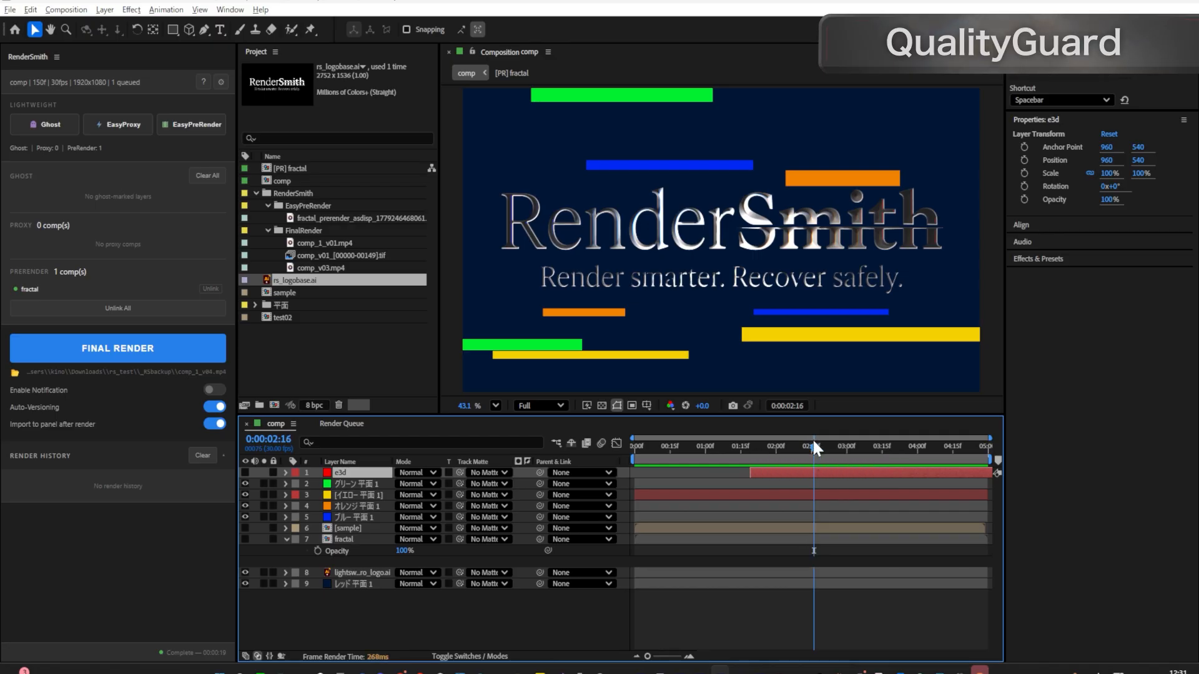
mouse_move(811, 440)
left_mouse_down()
mouse_move(770, 448)
mouse_move(795, 451)
left_mouse_up()
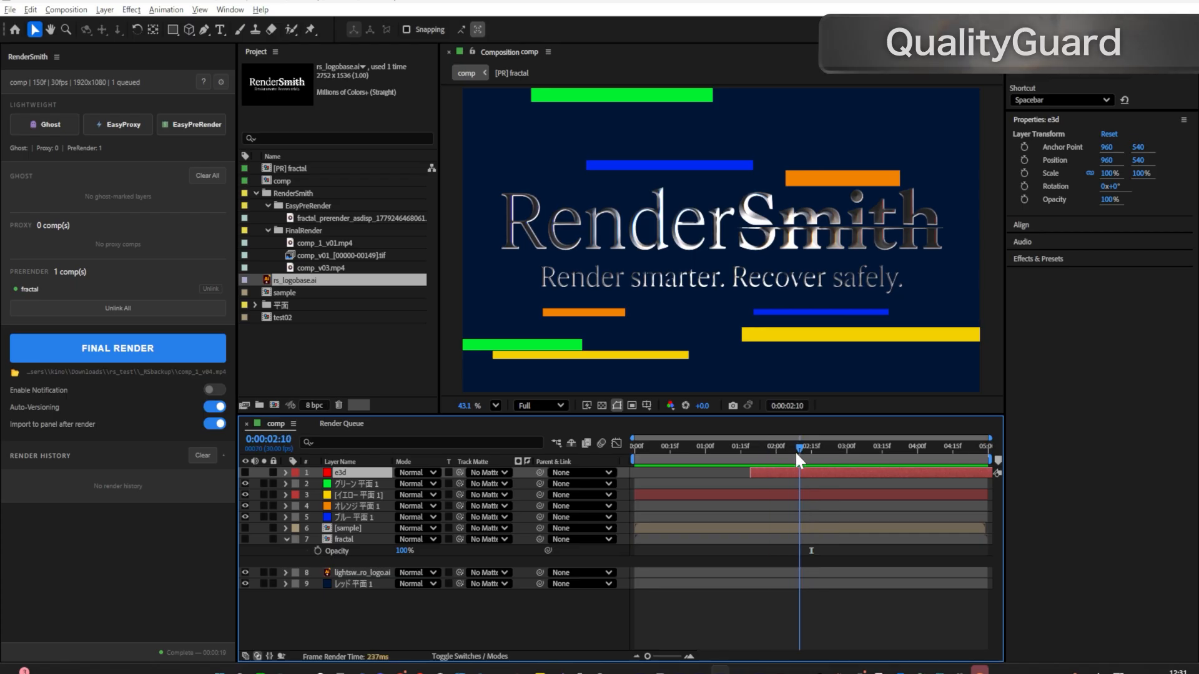
left_click(740, 443)
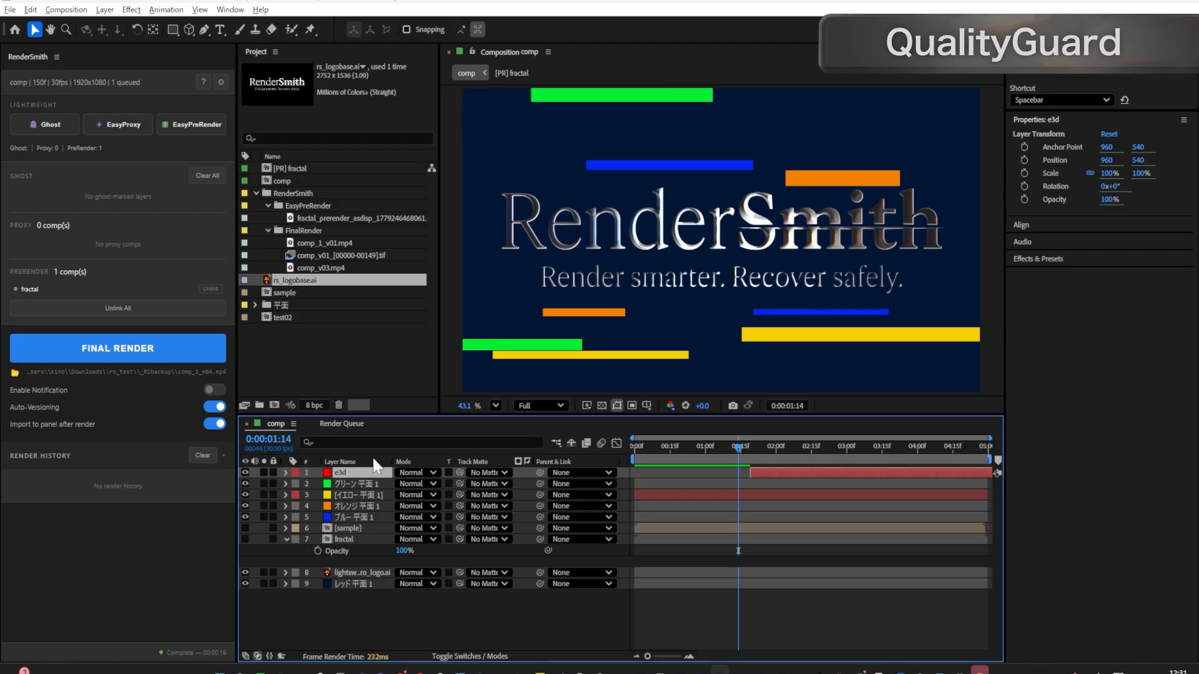
key("n")
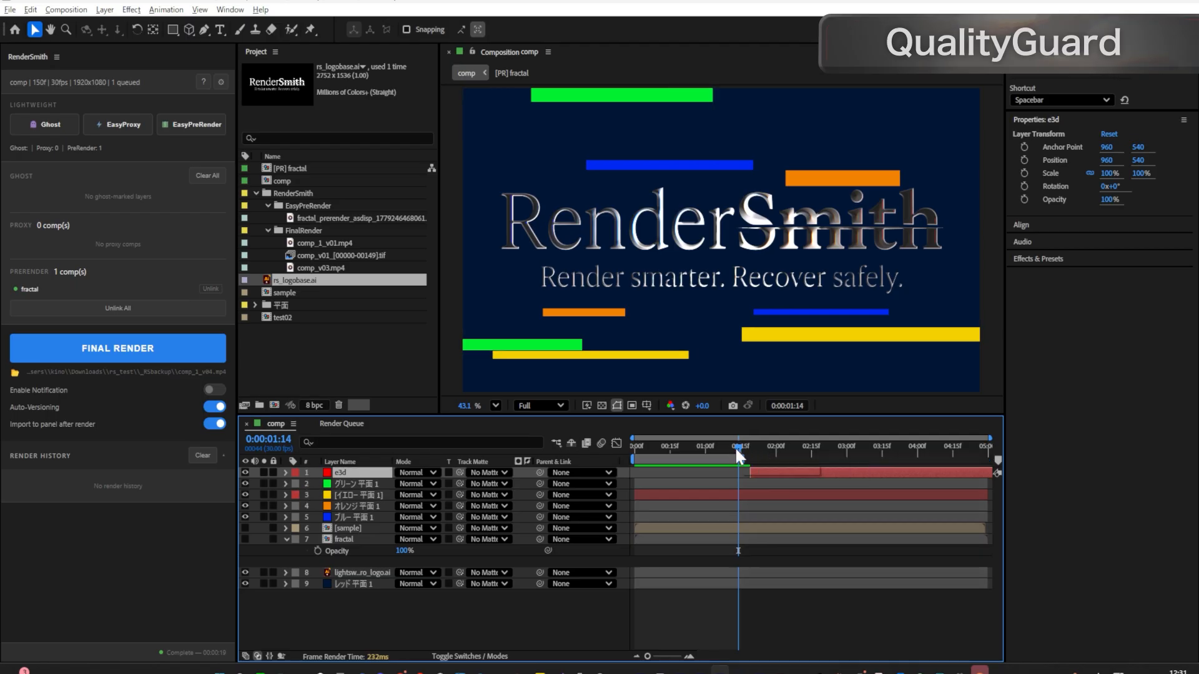
left_click_drag(735, 447, 766, 448)
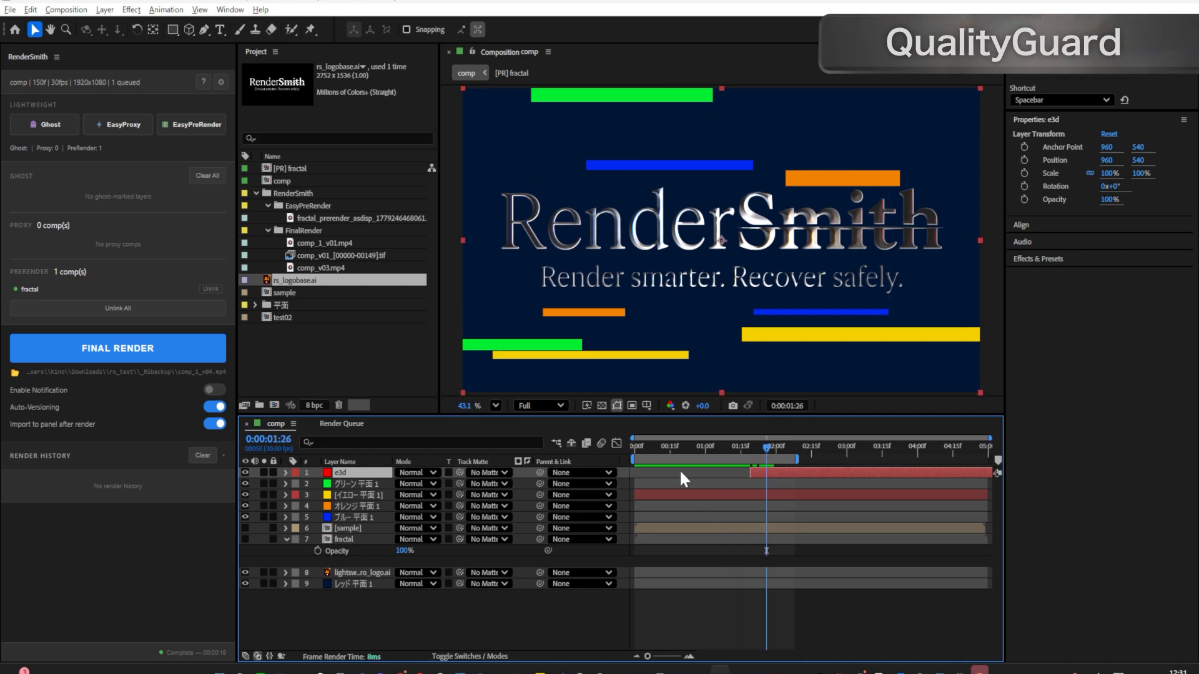
mouse_move(755, 445)
left_mouse_down()
mouse_move(735, 445)
mouse_move(773, 447)
mouse_move(737, 446)
left_mouse_up()
key("n")
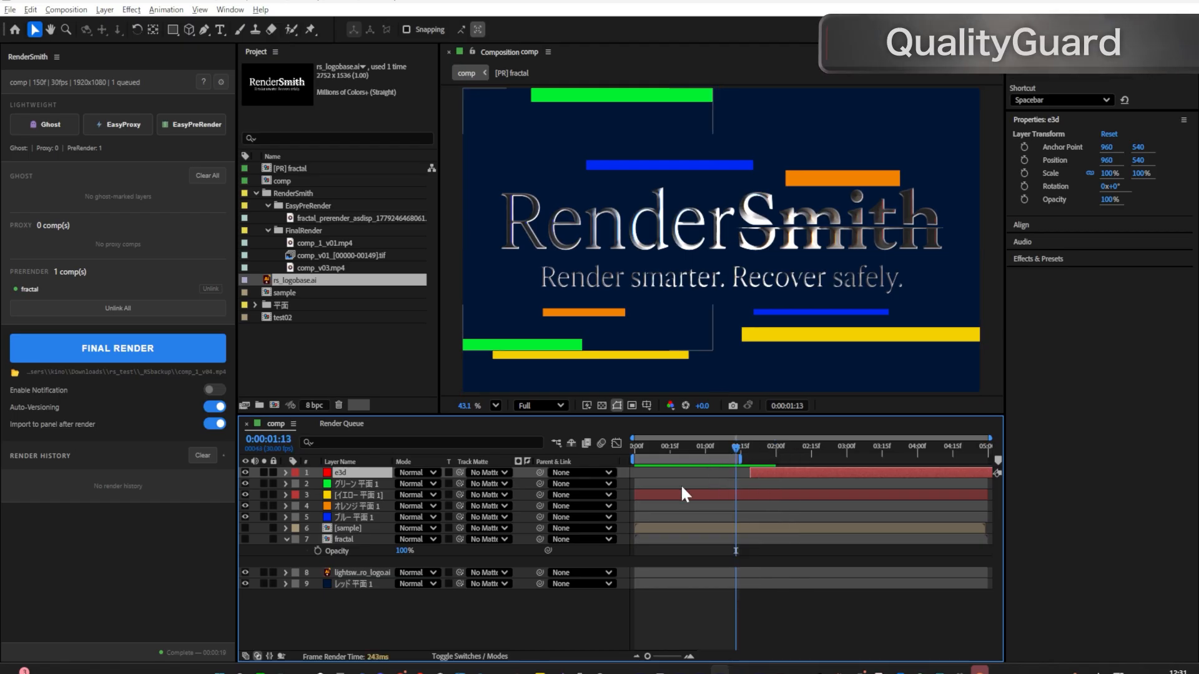
Step: Turn off Import to panel after render and Auto-Versioning for the Final Render
left_click(113, 348)
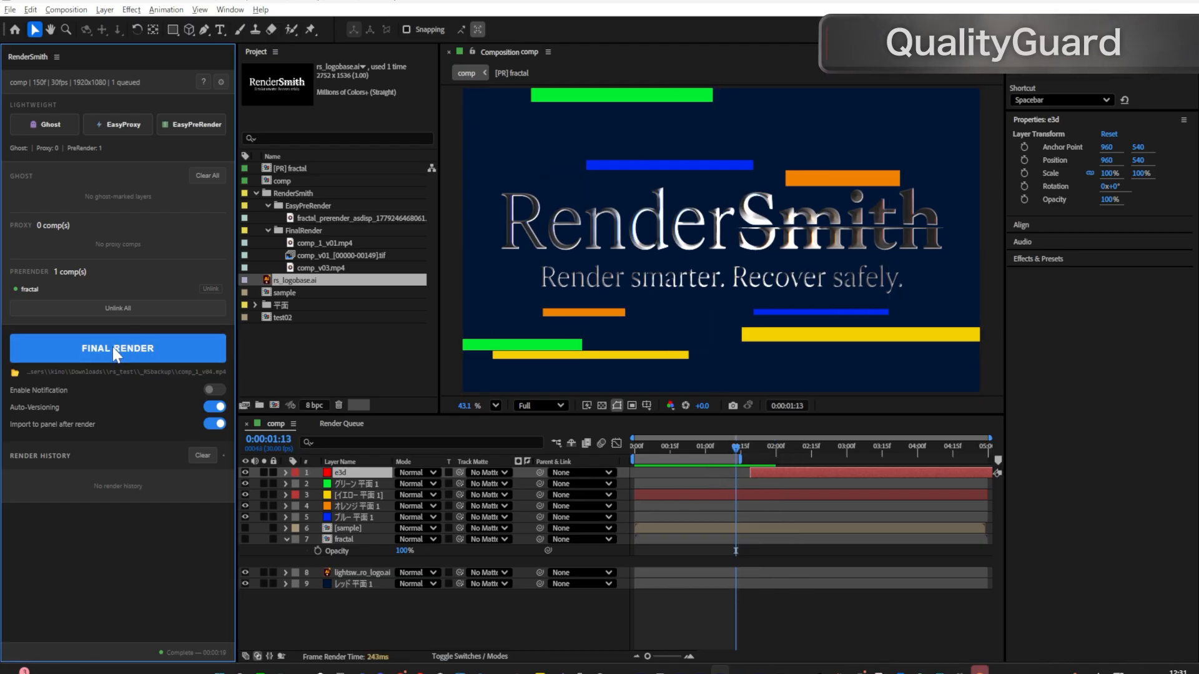
left_click(215, 424)
left_click(215, 407)
Step: Start a Final Render of comp over the shortened work area and abort it
left_click(147, 348)
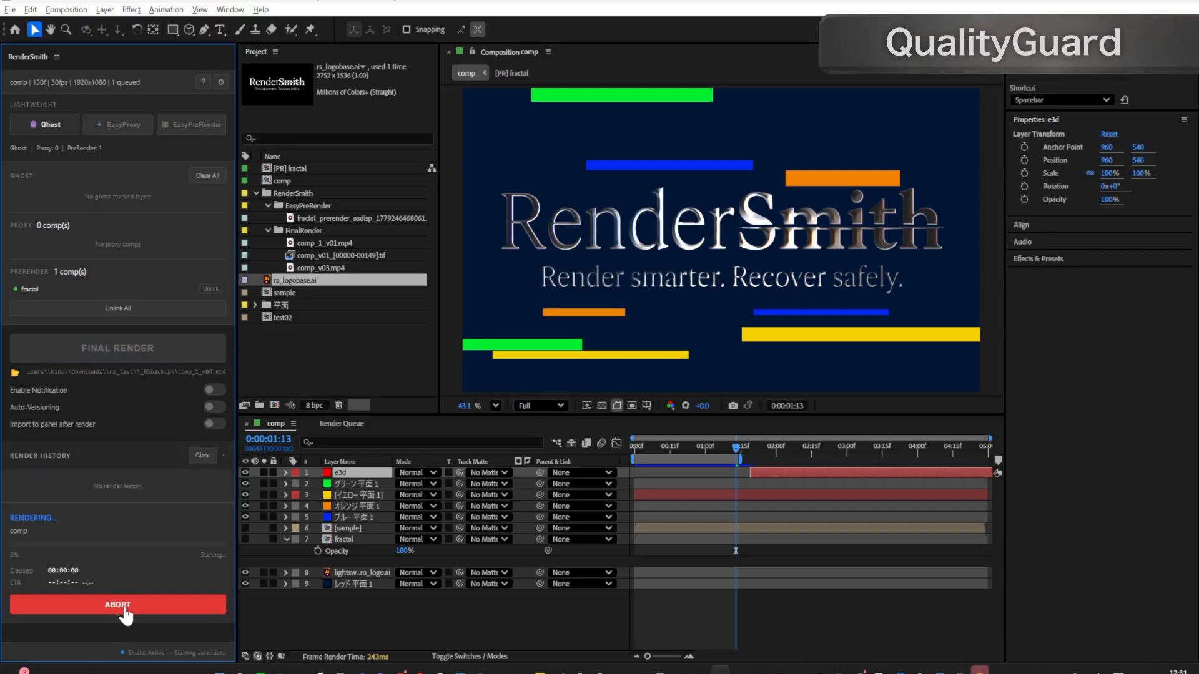
left_click(124, 613)
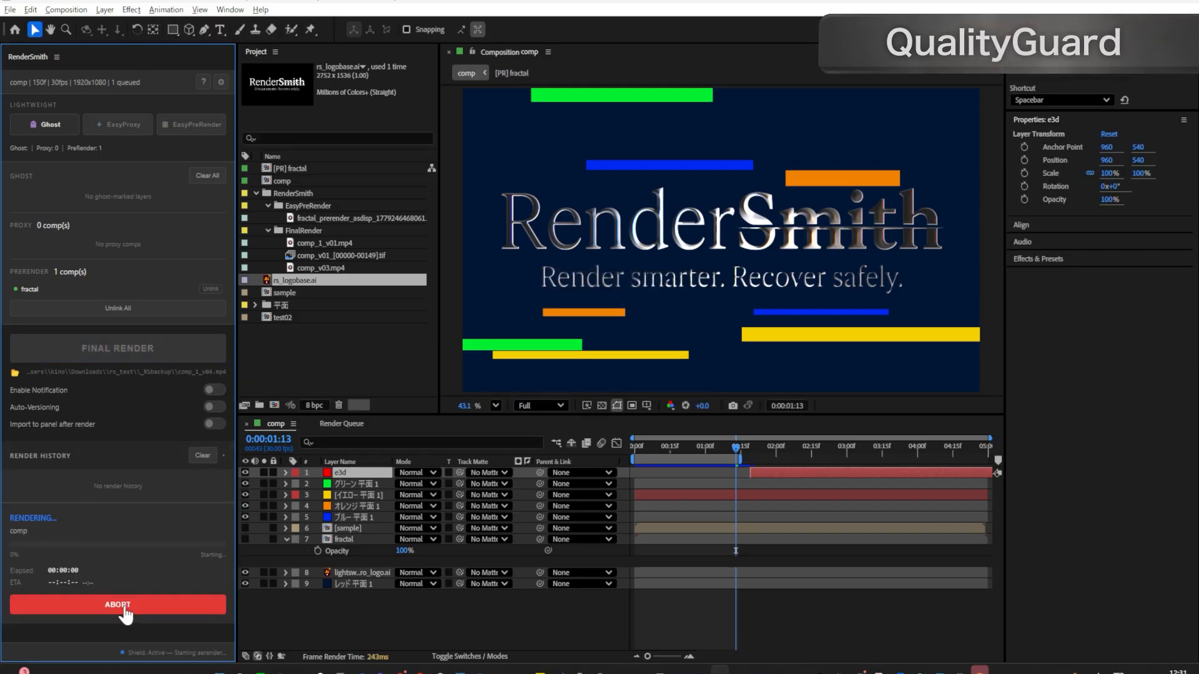
Step: Extend the comp's work area to about 0:00:02:23, past the start of the e3d layer, and run a Final Render
left_click(743, 460)
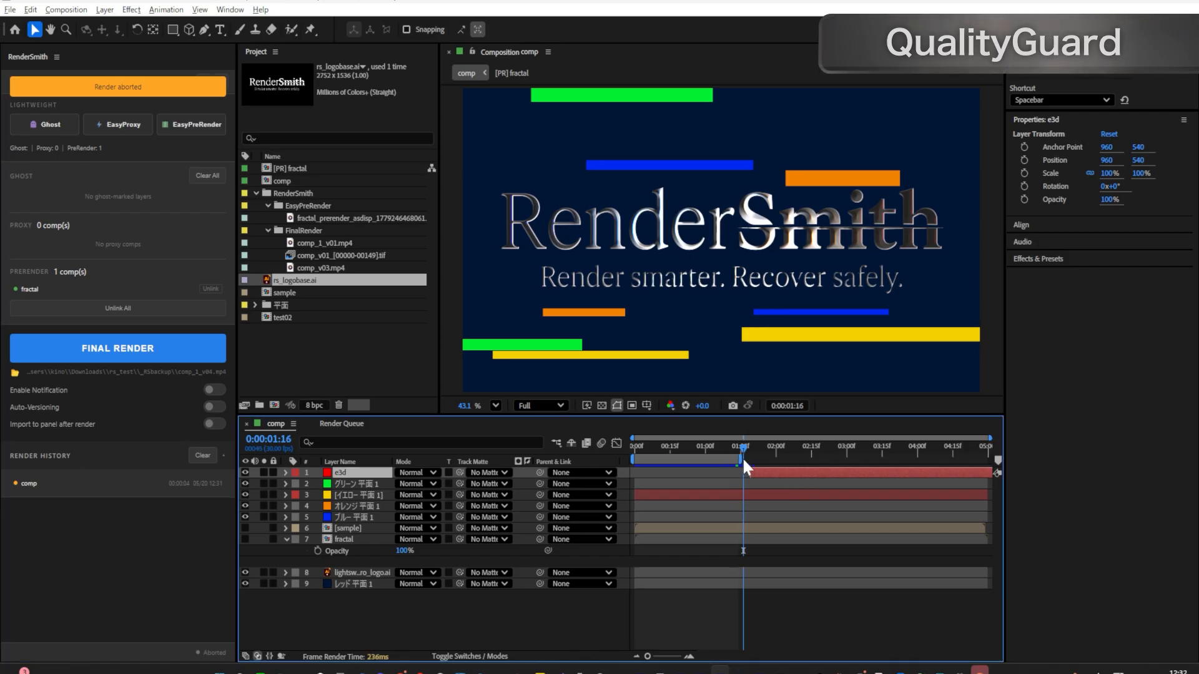
left_click_drag(740, 460, 831, 460)
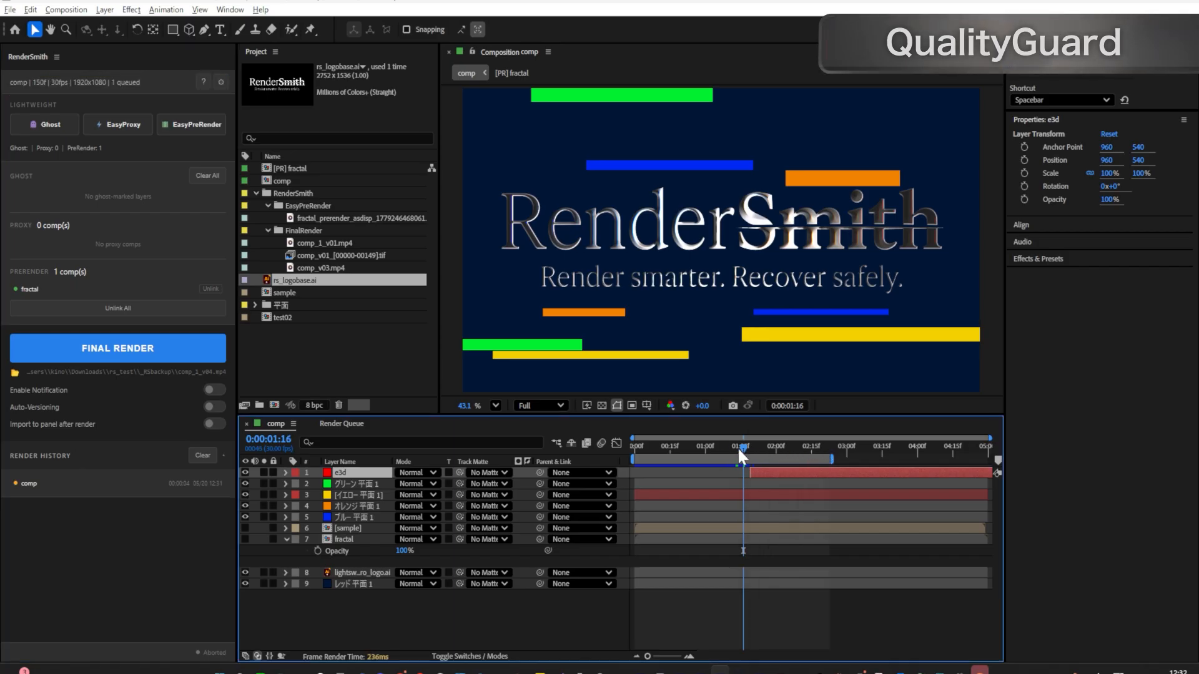
mouse_move(738, 447)
left_mouse_down()
mouse_move(807, 444)
mouse_move(721, 445)
mouse_move(762, 445)
left_mouse_up()
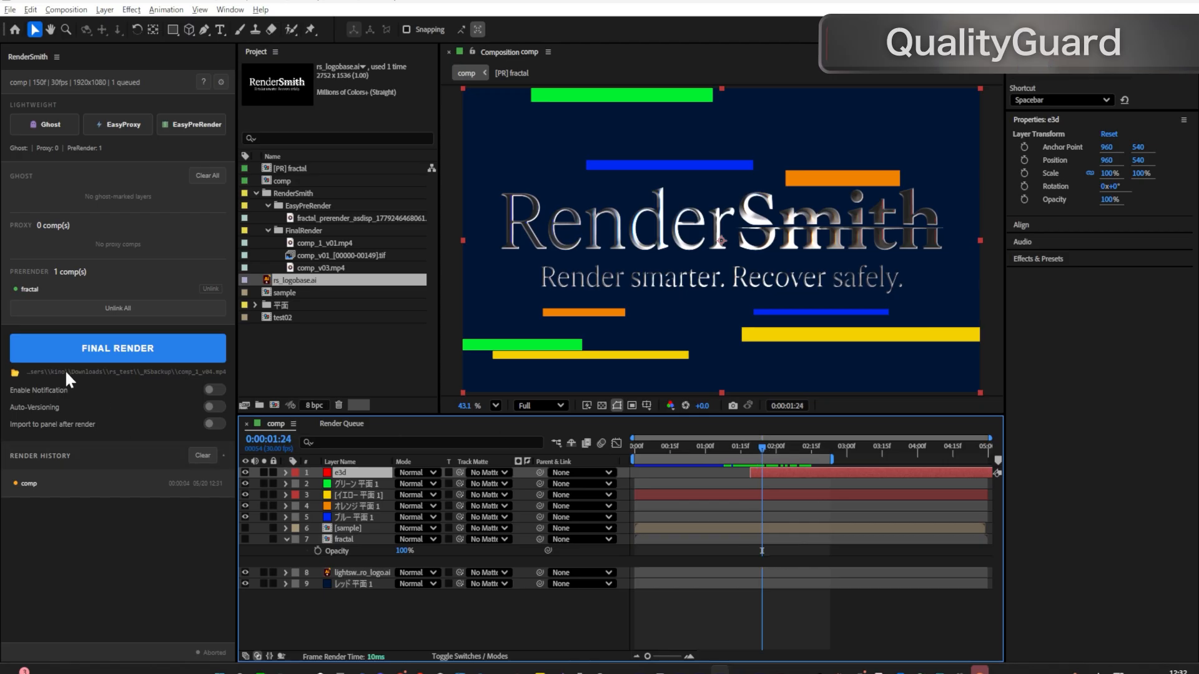
left_click(103, 349)
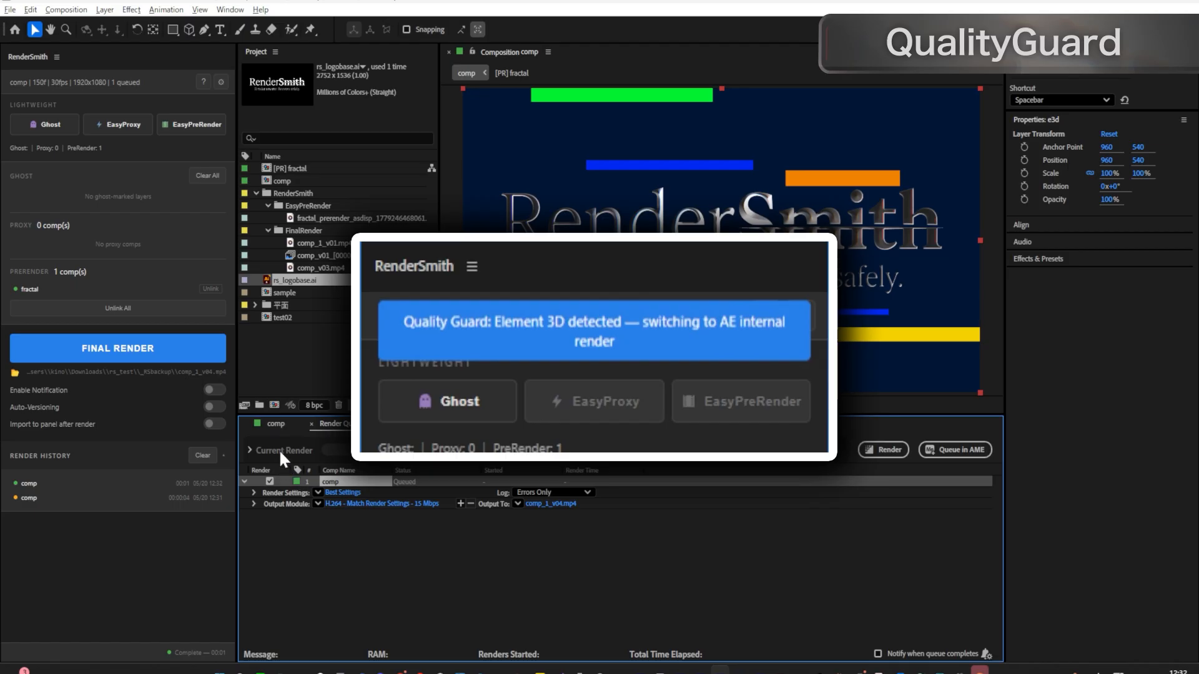
Step: Return to the comp timeline and examine the frames before and after the start of the e3d layer
left_click(275, 425)
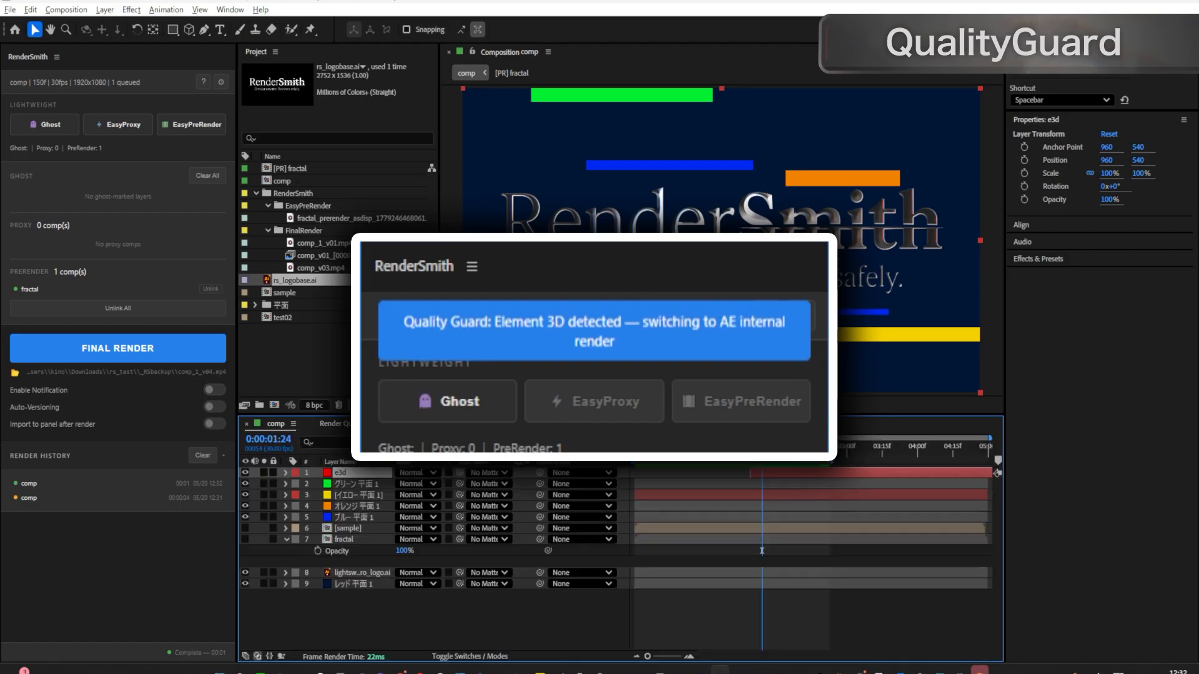
left_click_drag(749, 447, 809, 444)
left_click(770, 469)
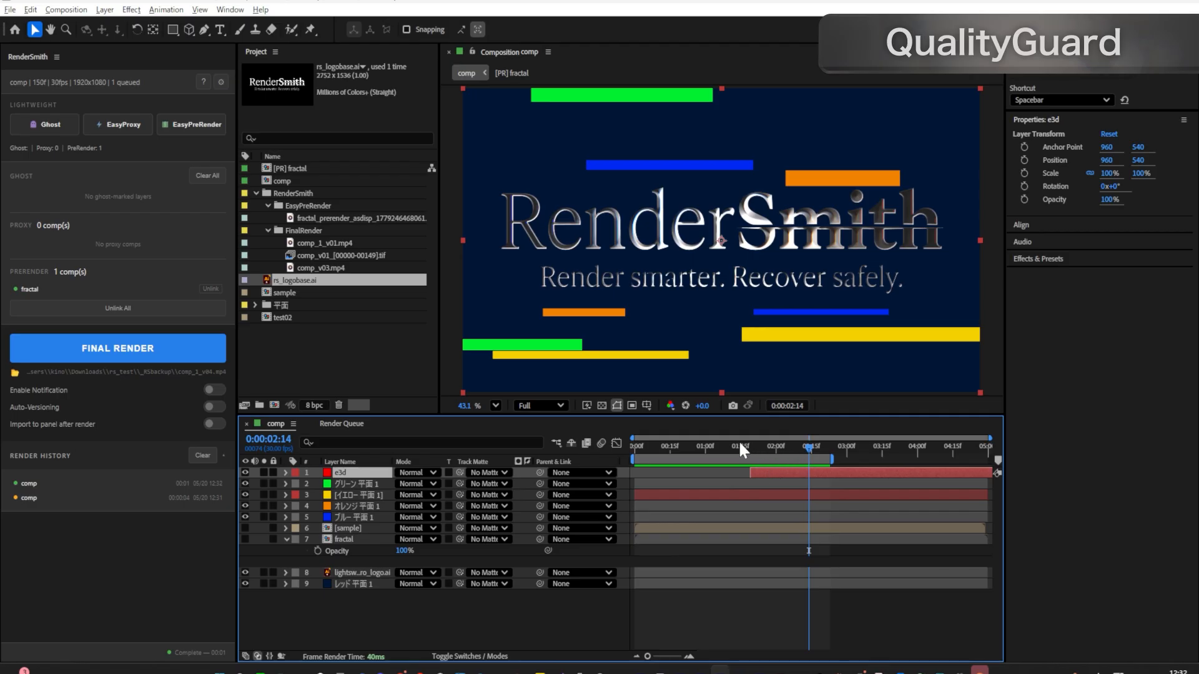
left_click_drag(720, 442, 820, 446)
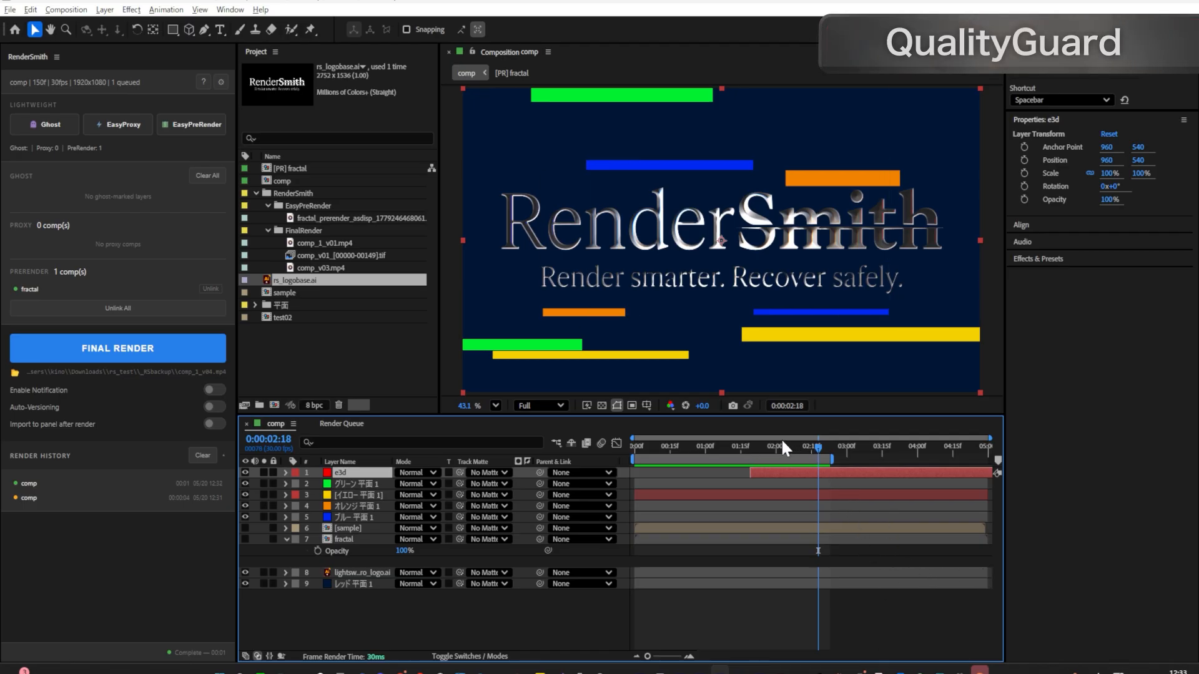
left_click(742, 446)
mouse_move(740, 440)
left_mouse_down()
mouse_move(718, 443)
mouse_move(737, 442)
left_mouse_up()
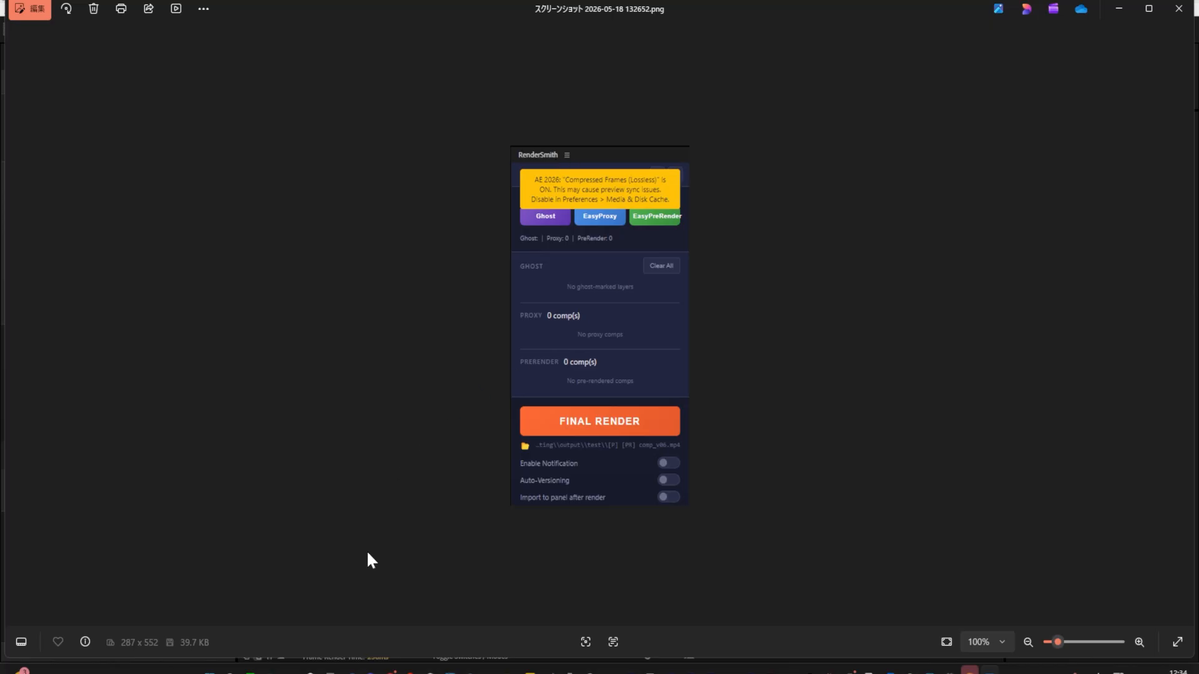
Step: Set the Disk preferences to have Enable Compressed Frames (Lossless) off and Enable Preview from Disk Cache on
left_click_drag(5, 292, 794, 289)
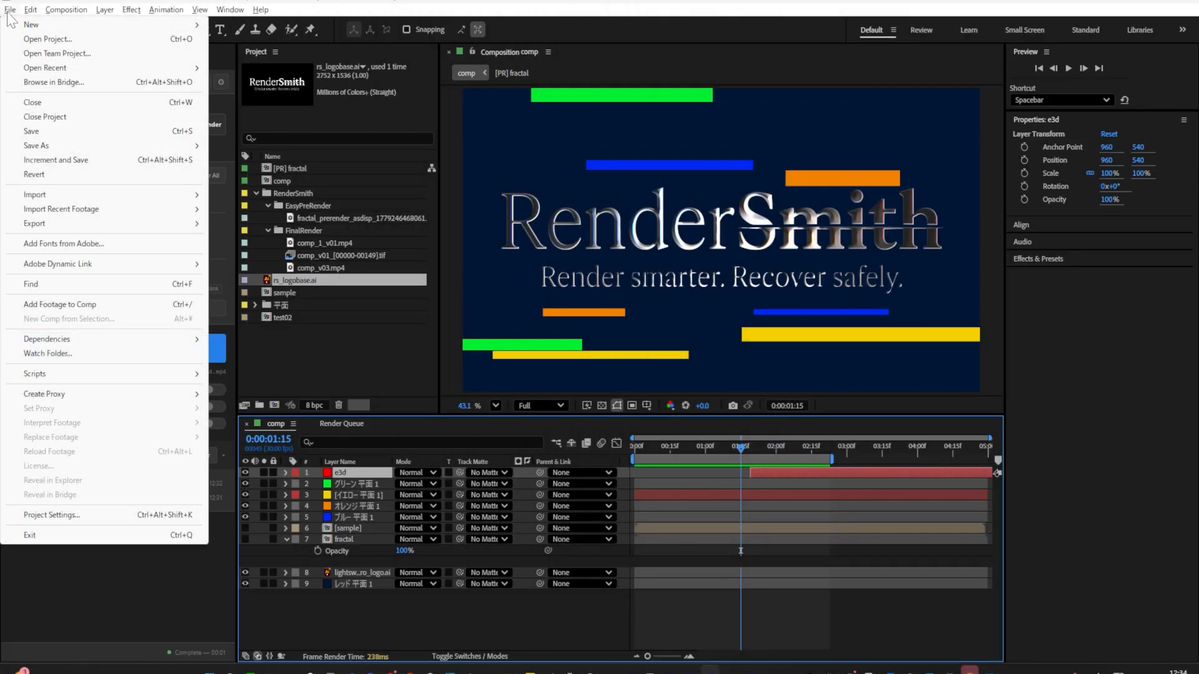
mouse_move(64, 372)
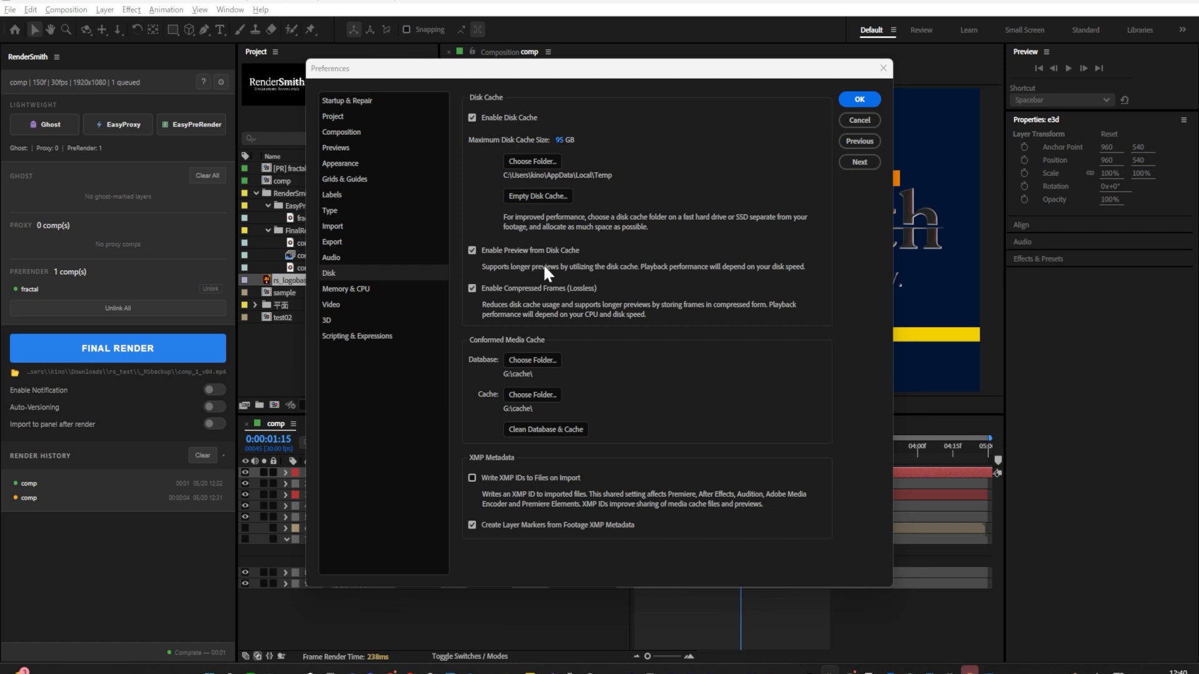
left_click(472, 250)
left_click(472, 288)
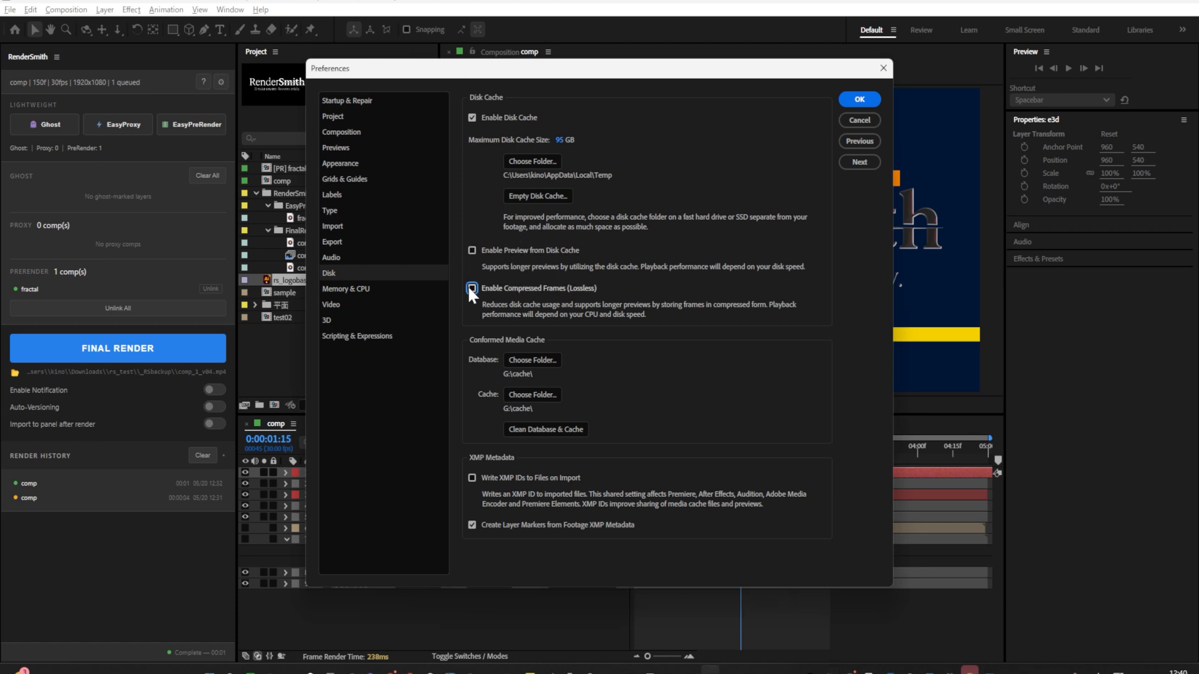
left_click(472, 251)
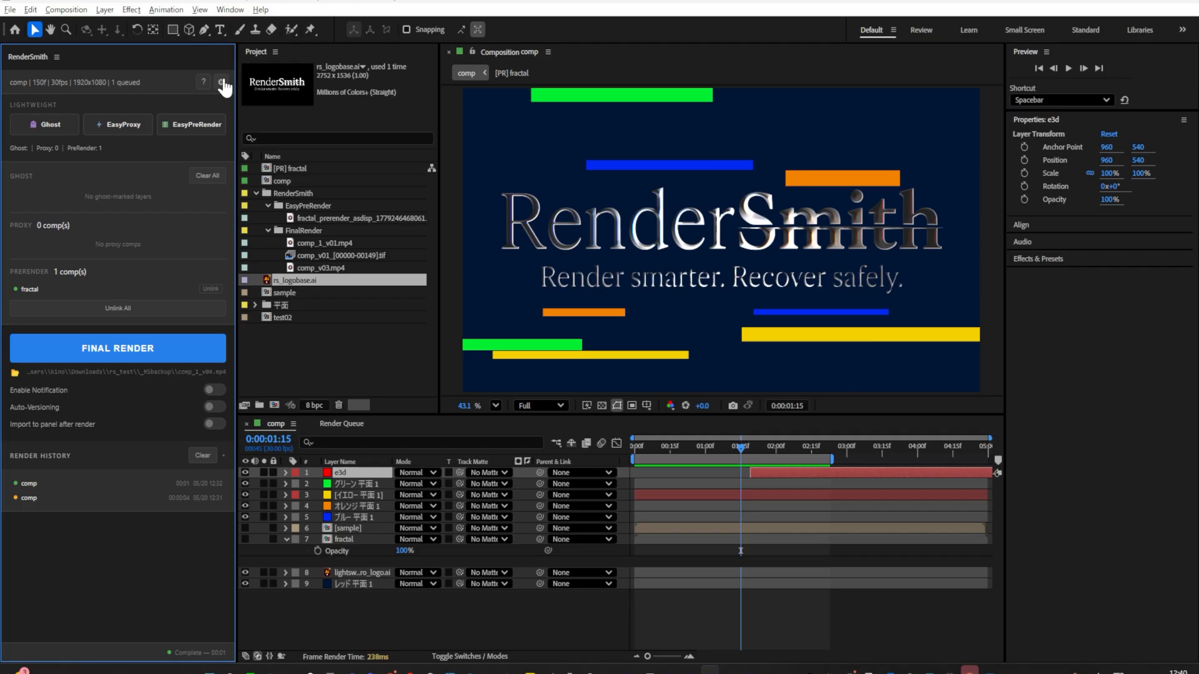
Step: Turn on CompDoctor in the advanced RenderSmith settings and run a health scan of the project
left_click(222, 83)
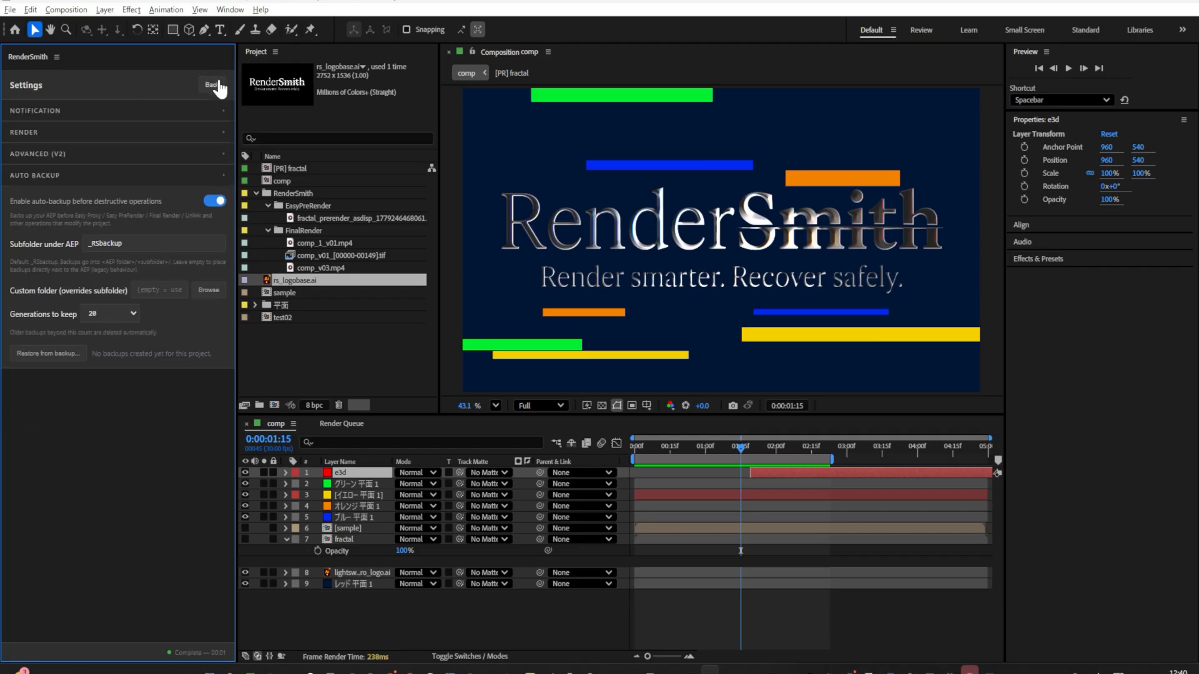
left_click(87, 177)
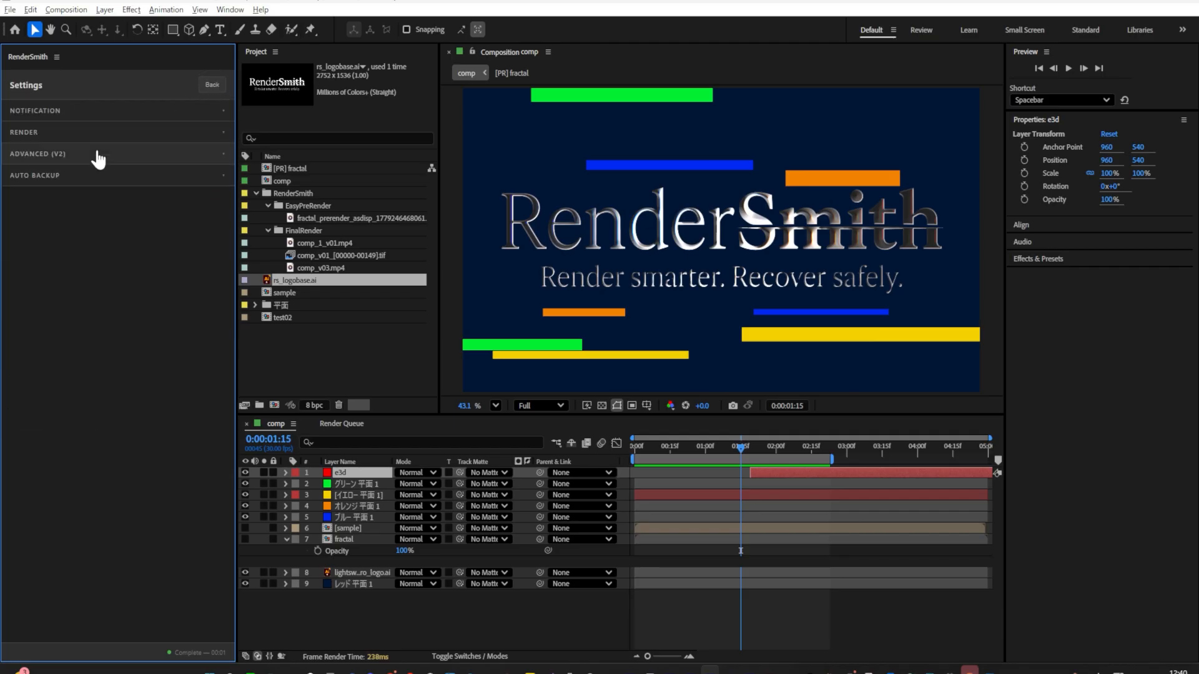
left_click(165, 155)
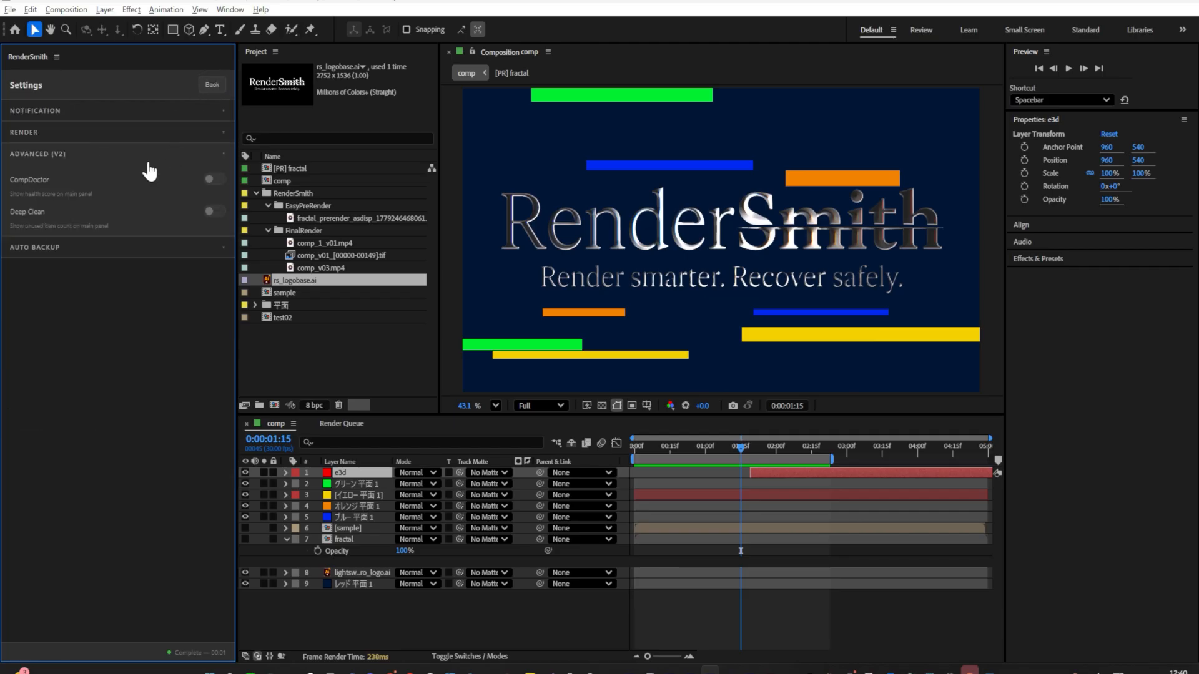
left_click(213, 183)
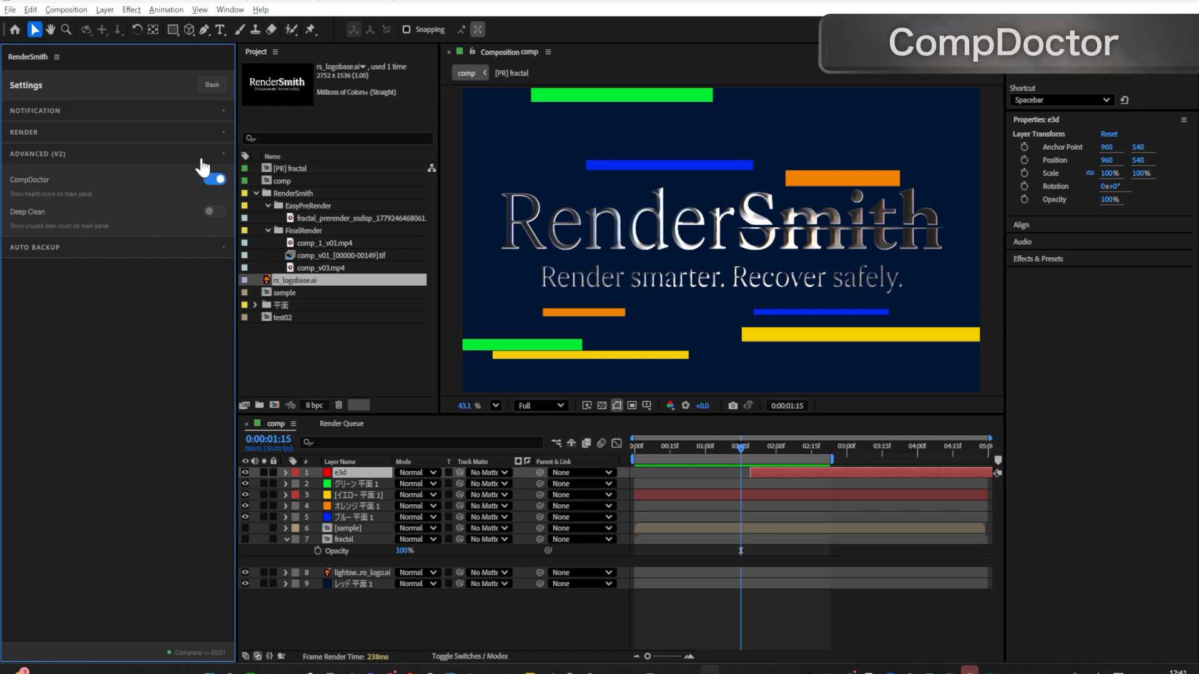
left_click(212, 85)
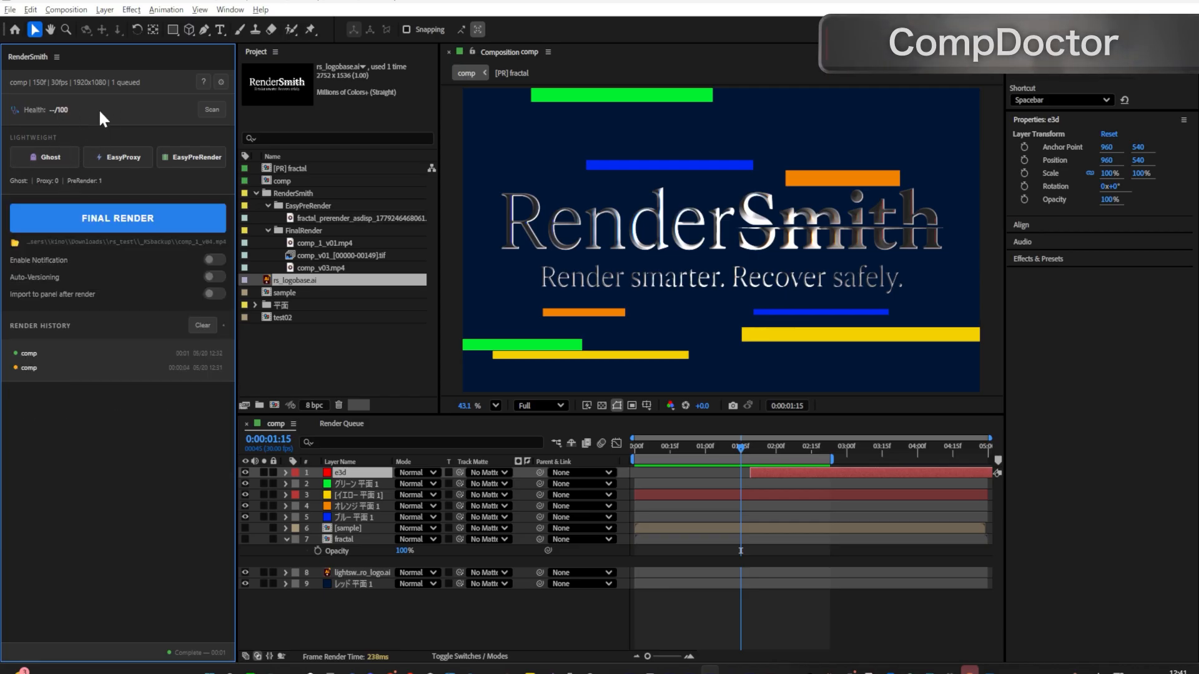
left_click(212, 111)
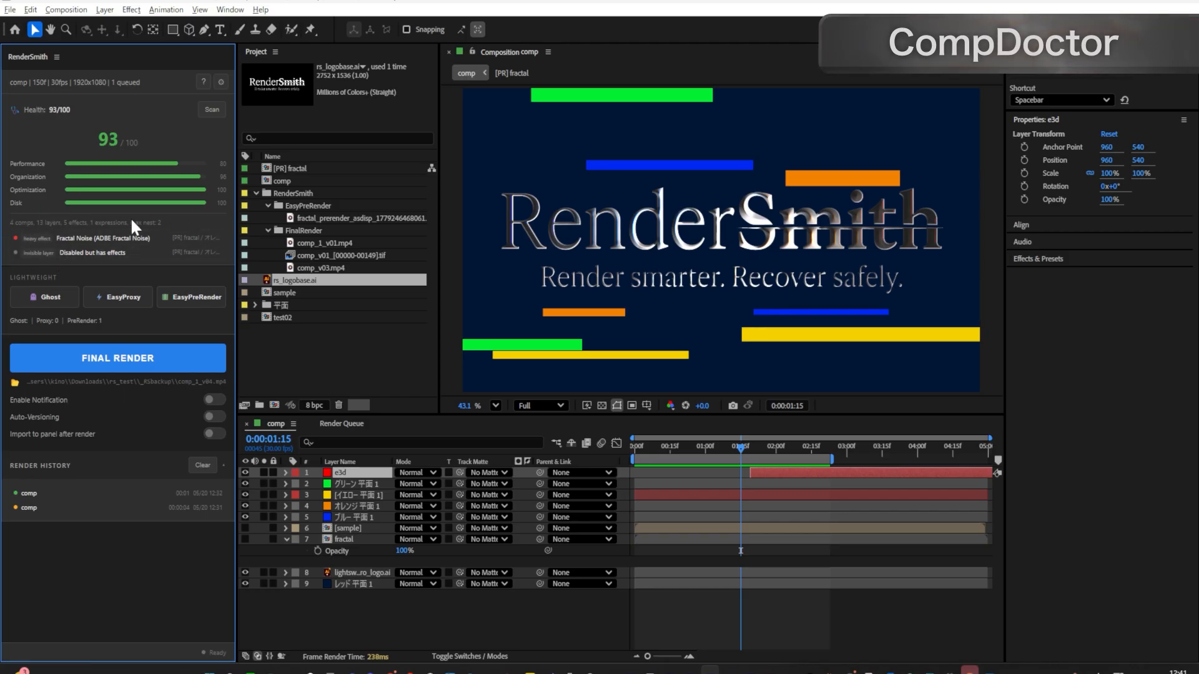
Step: Turn off CompDoctor and turn on Deep Clean in the advanced RenderSmith settings, and scan the project for unused items
left_click(222, 87)
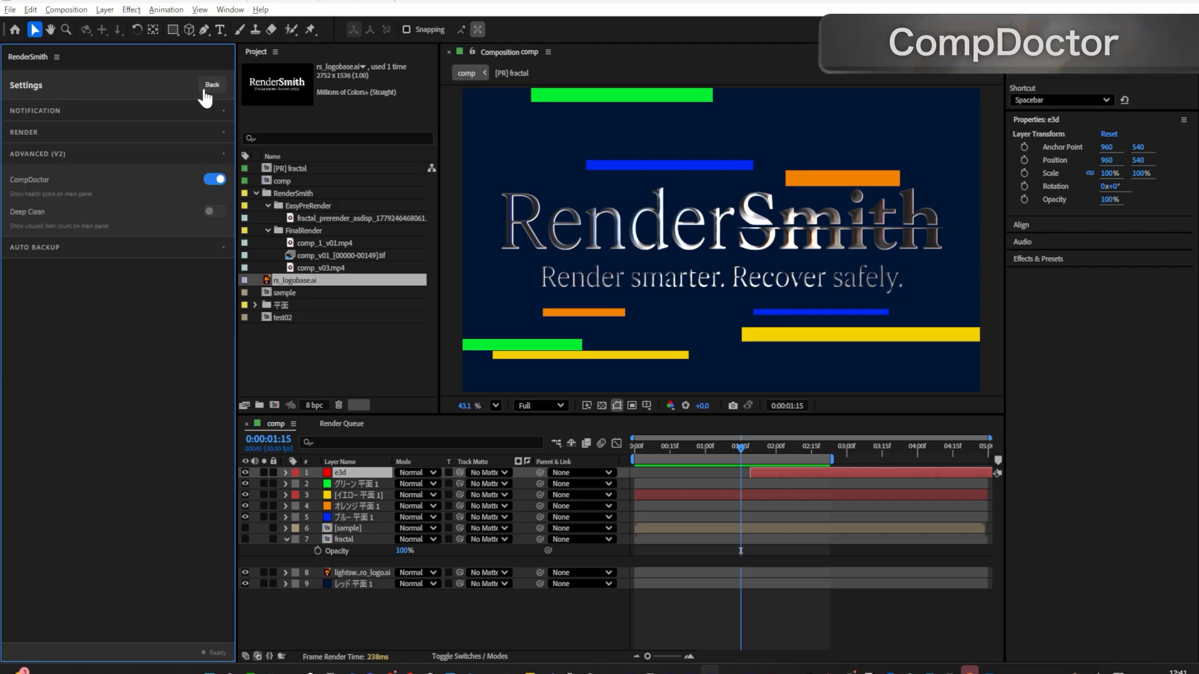
left_click(215, 181)
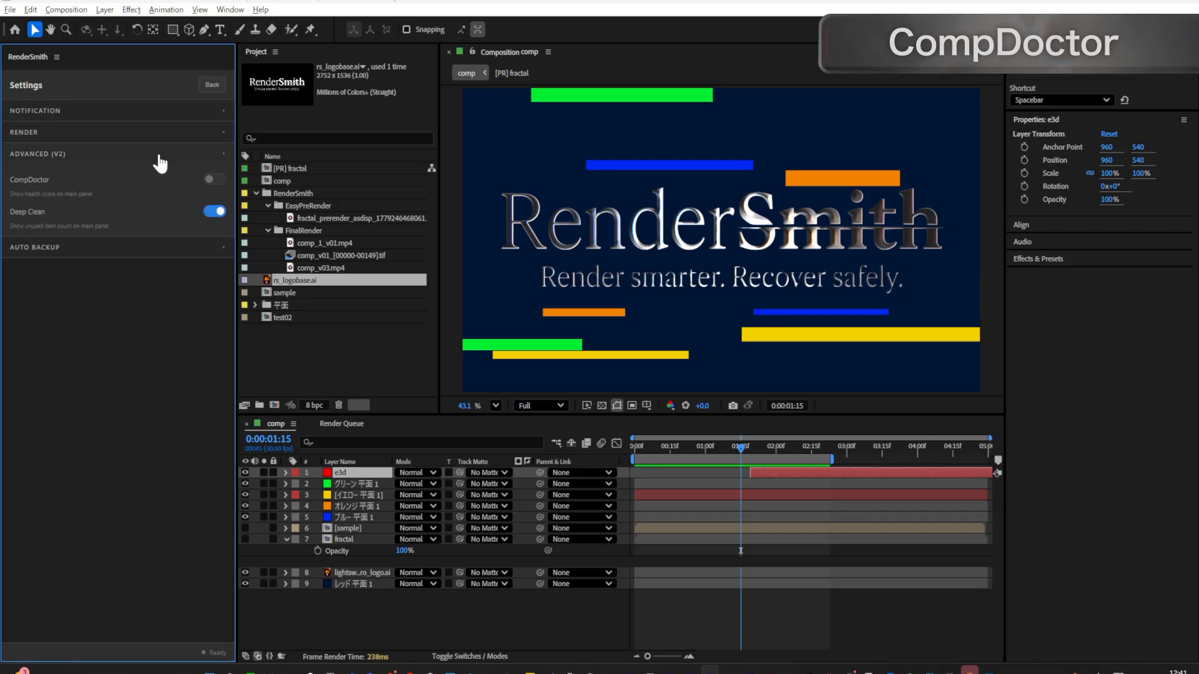
left_click(210, 85)
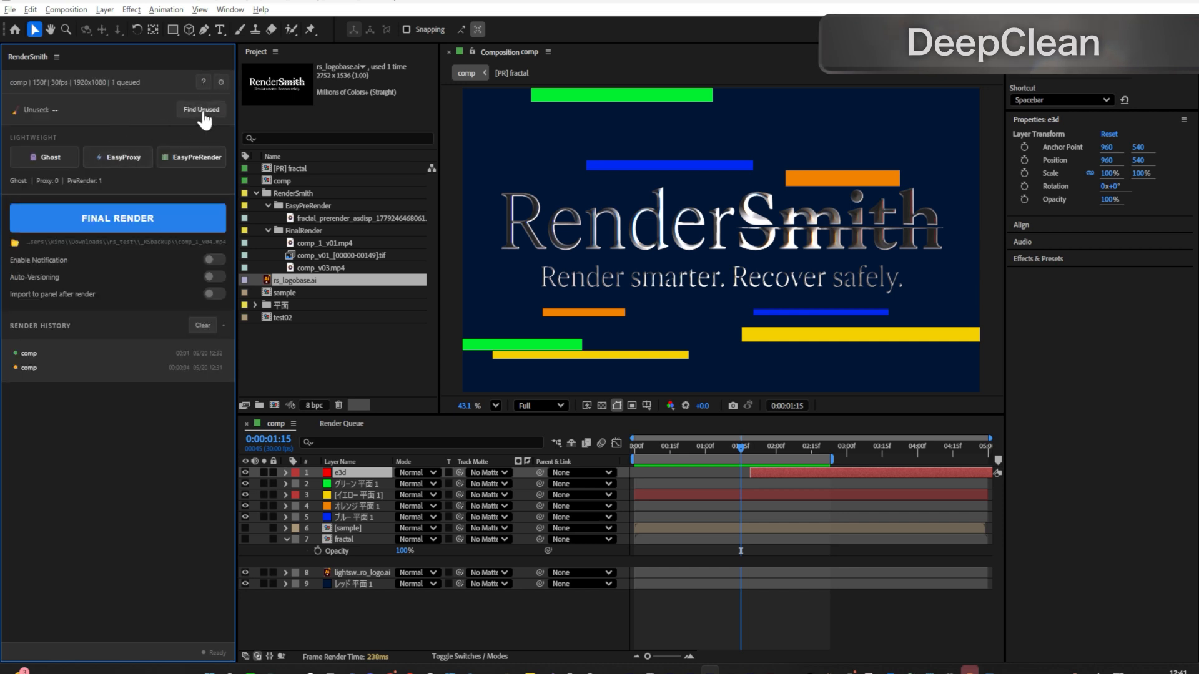
left_click(207, 116)
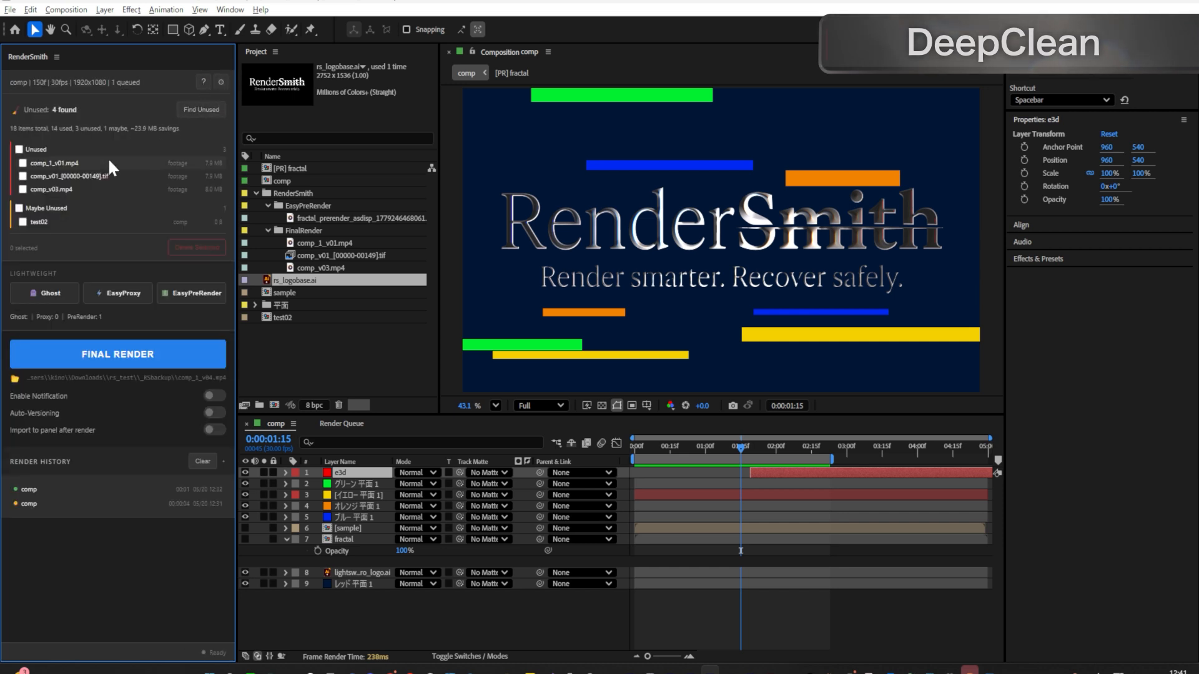
left_click(20, 149)
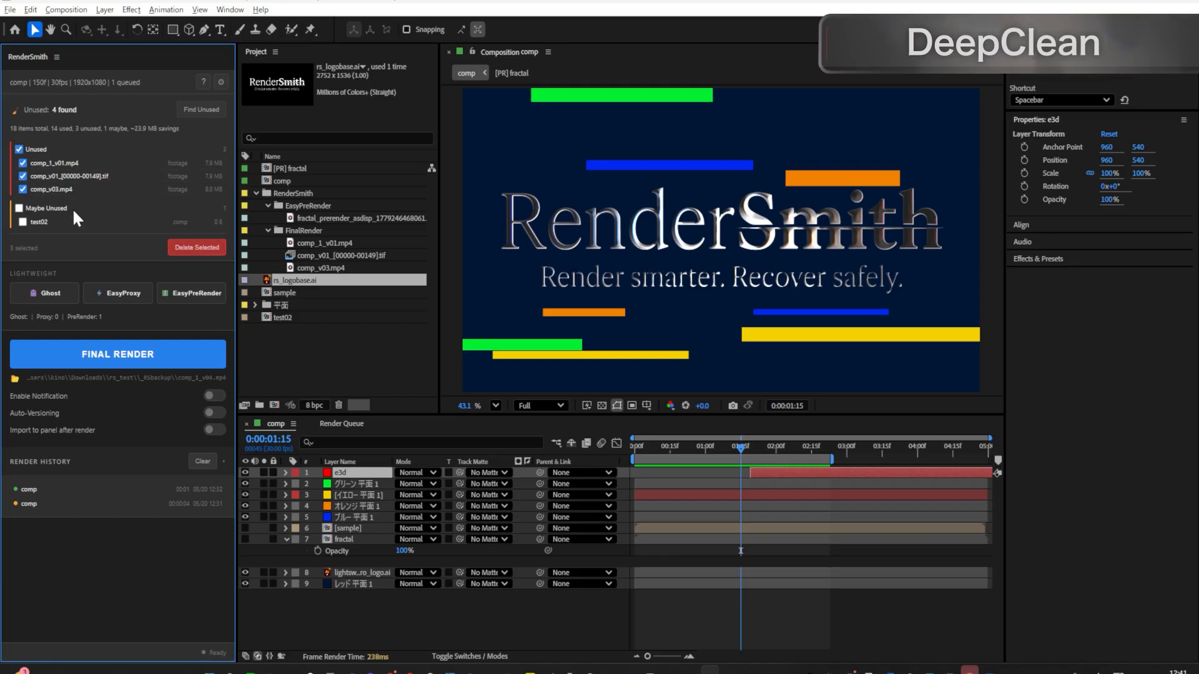
left_click(19, 149)
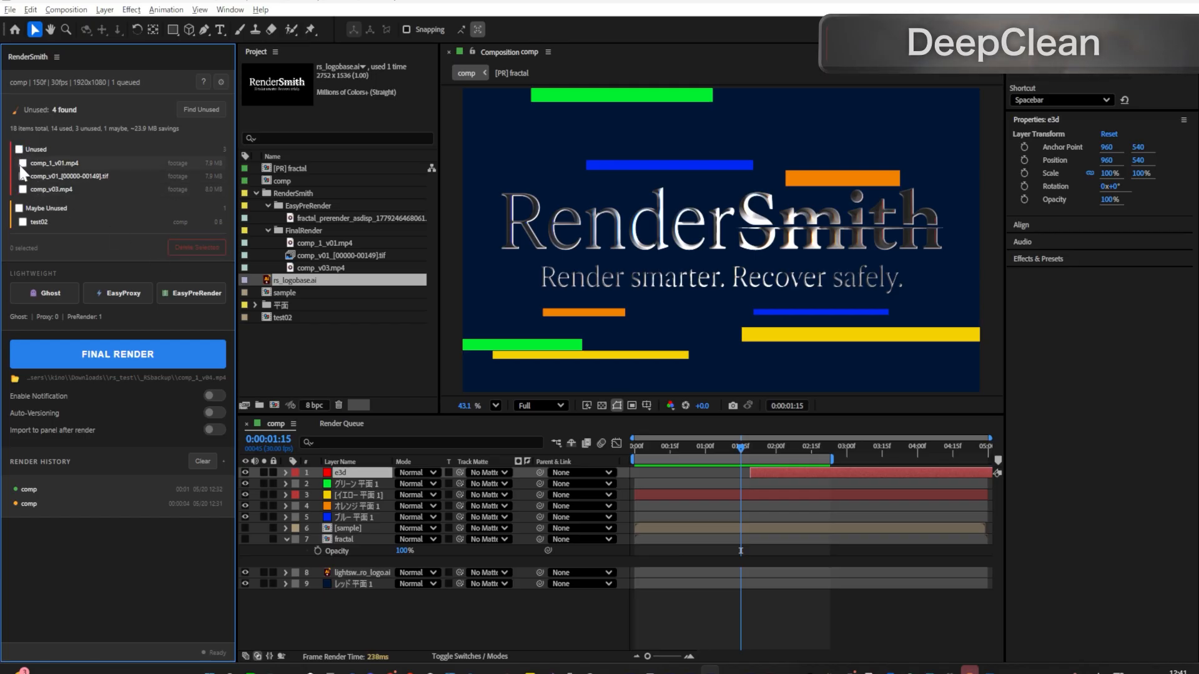
left_click(22, 163)
left_click(22, 176)
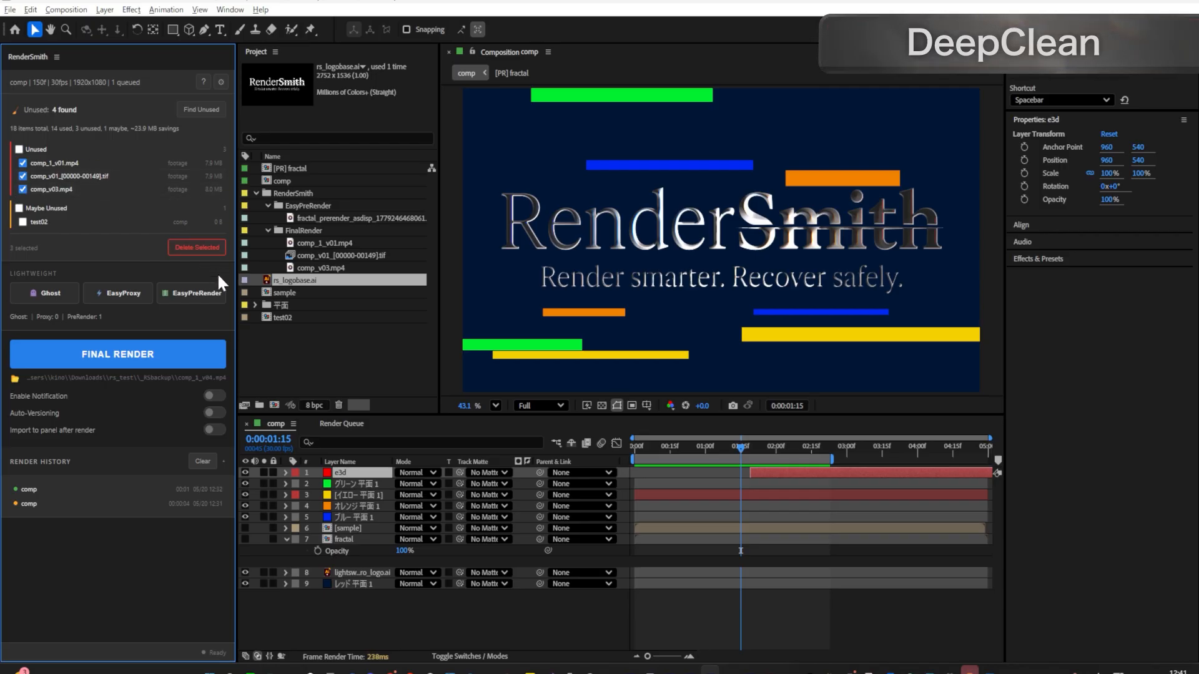
left_click(195, 248)
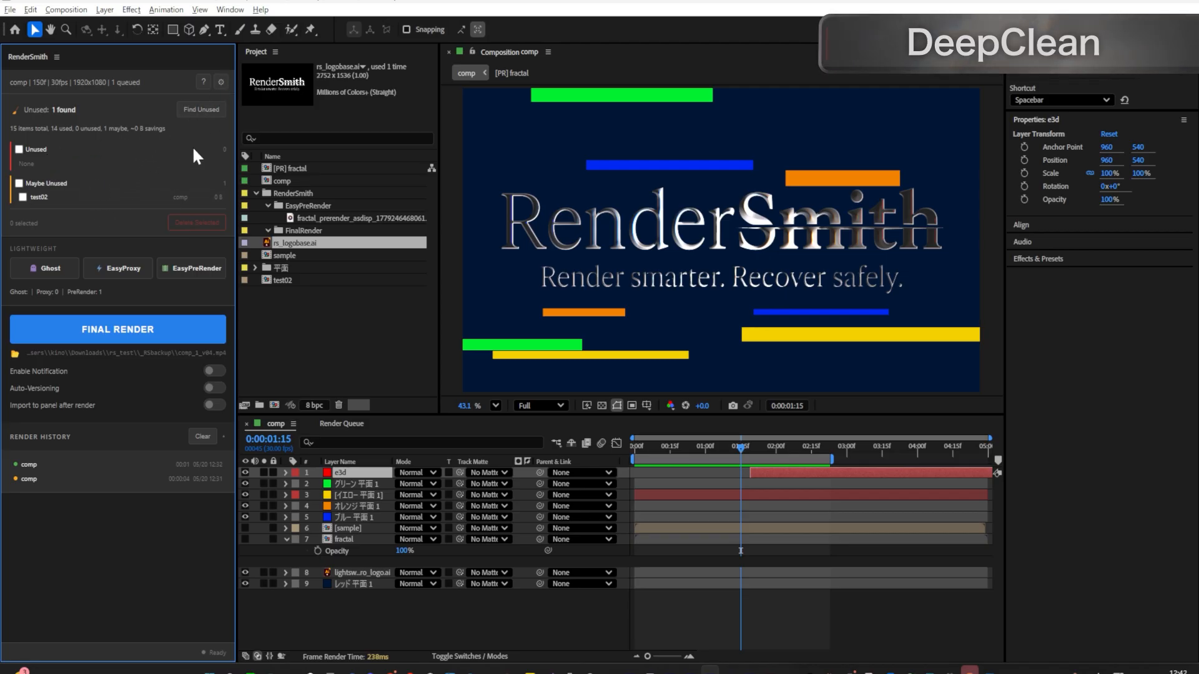
Step: Turn off Deep Clean in the advanced RenderSmith settings and return to the main RenderSmith view
left_click(220, 84)
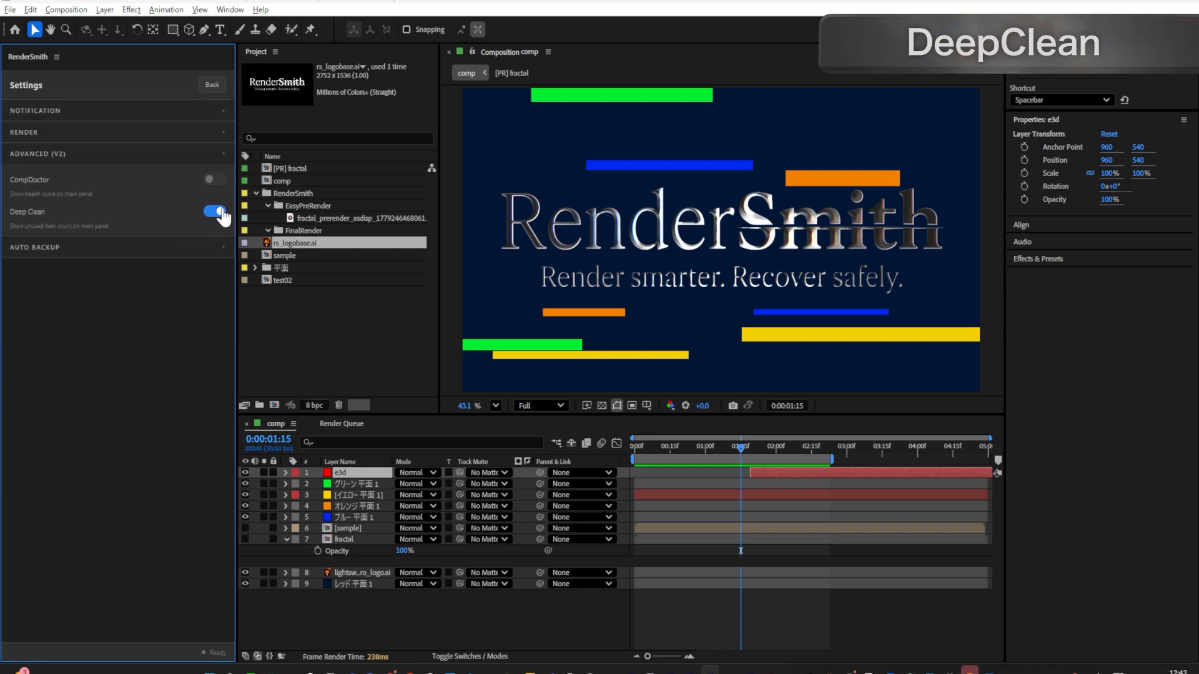
left_click(213, 212)
left_click(211, 85)
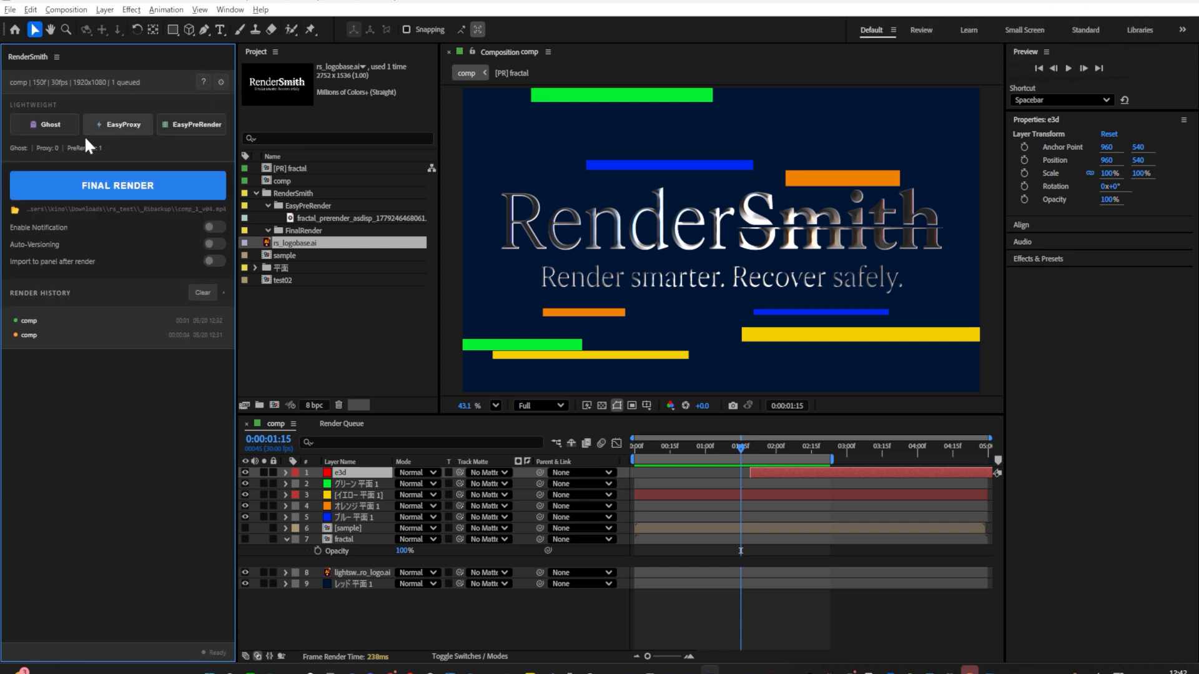